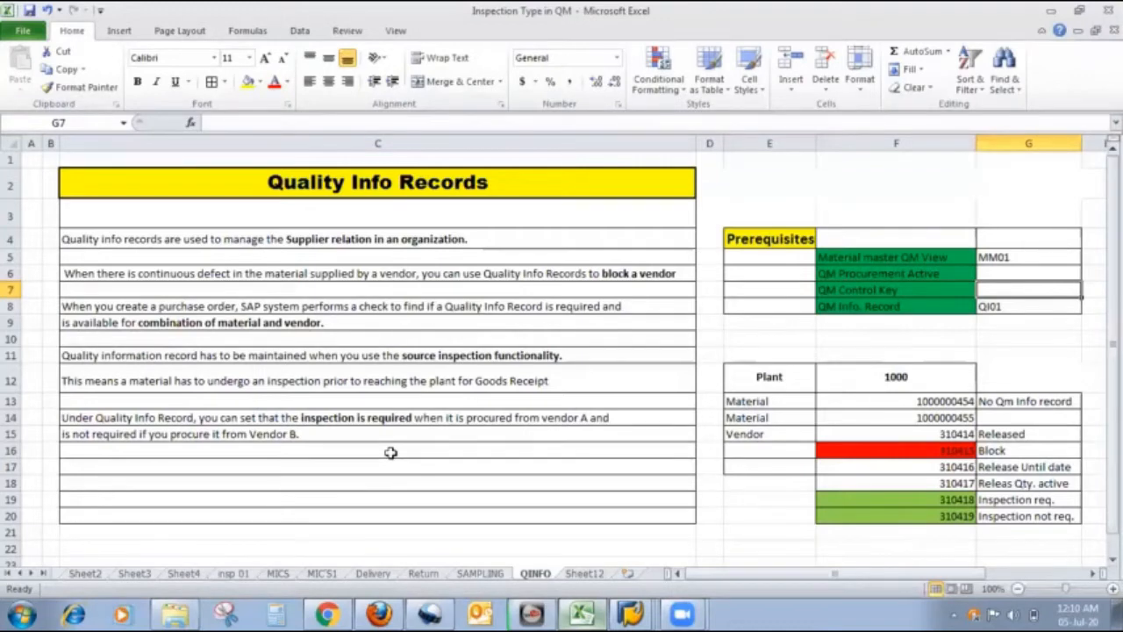
pyautogui.click(763, 239)
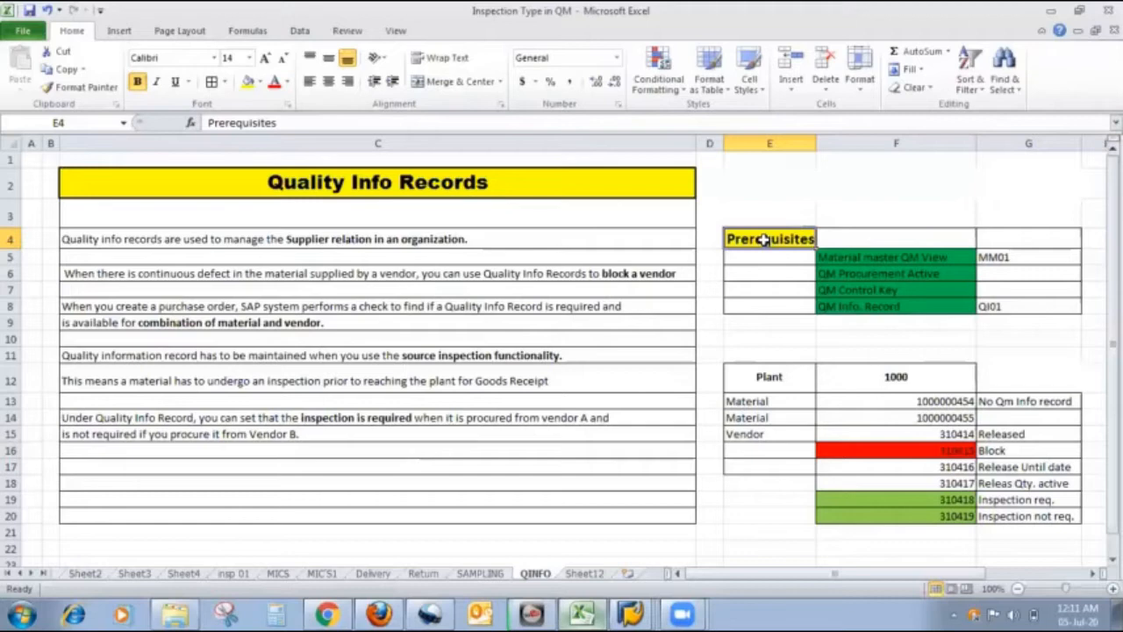
pyautogui.click(632, 612)
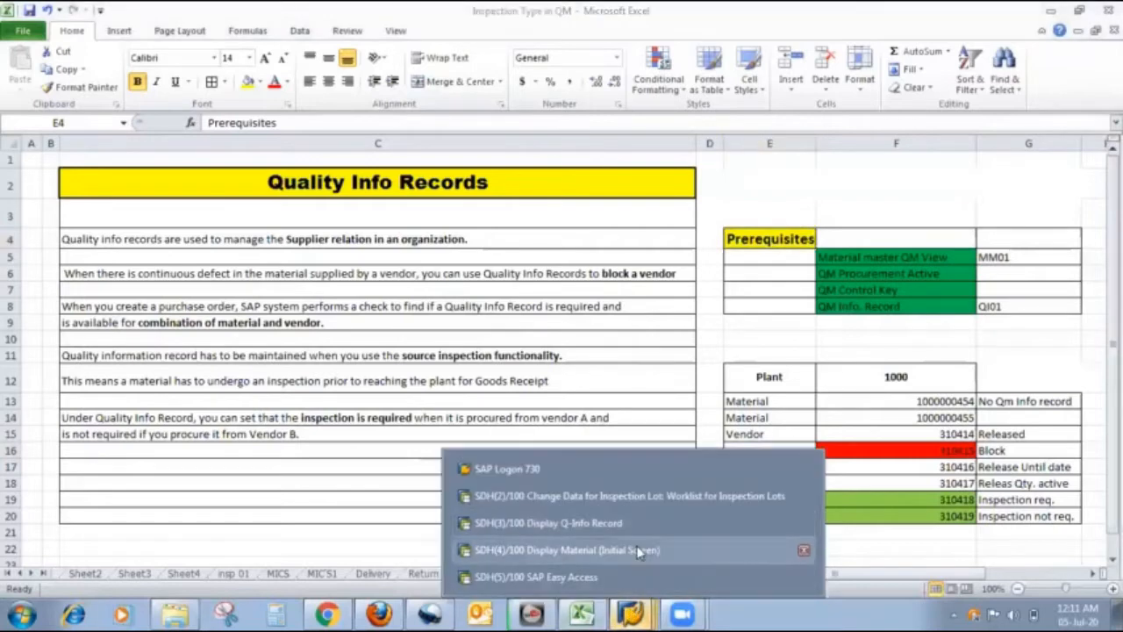
pyautogui.click(610, 550)
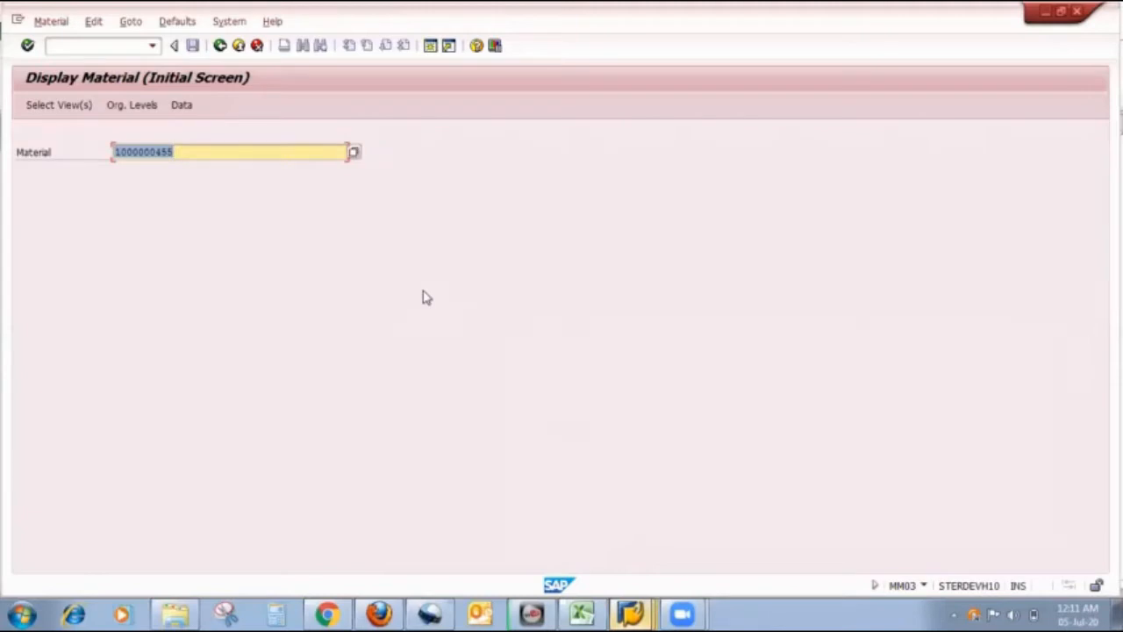
pyautogui.click(200, 152)
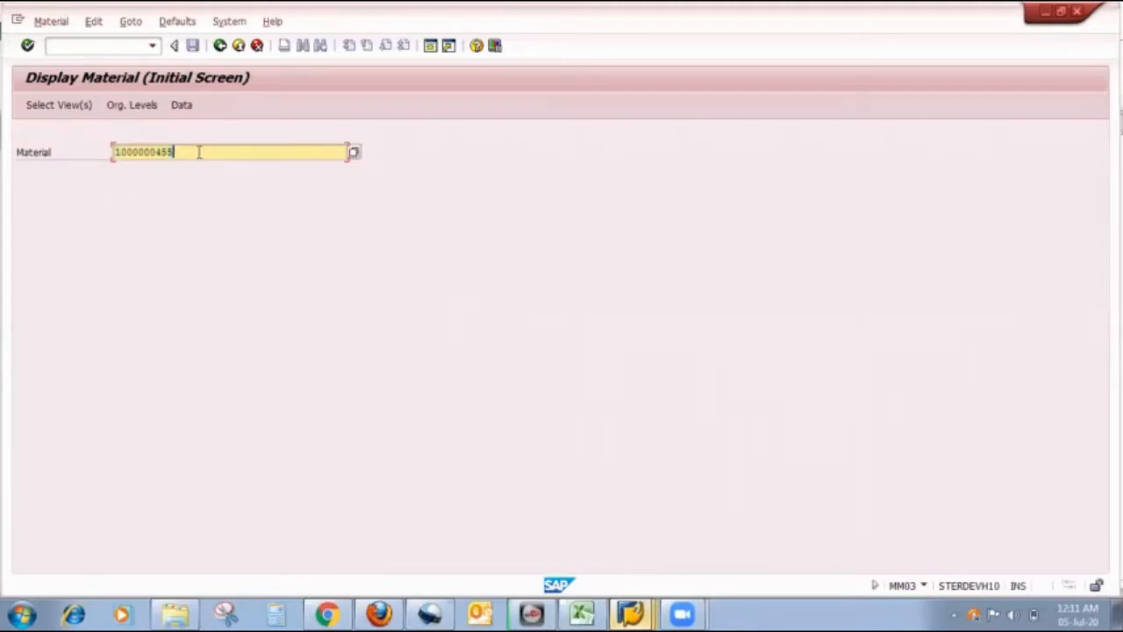
pyautogui.press('BackSpace')
pyautogui.write('4')
pyautogui.press('Return')
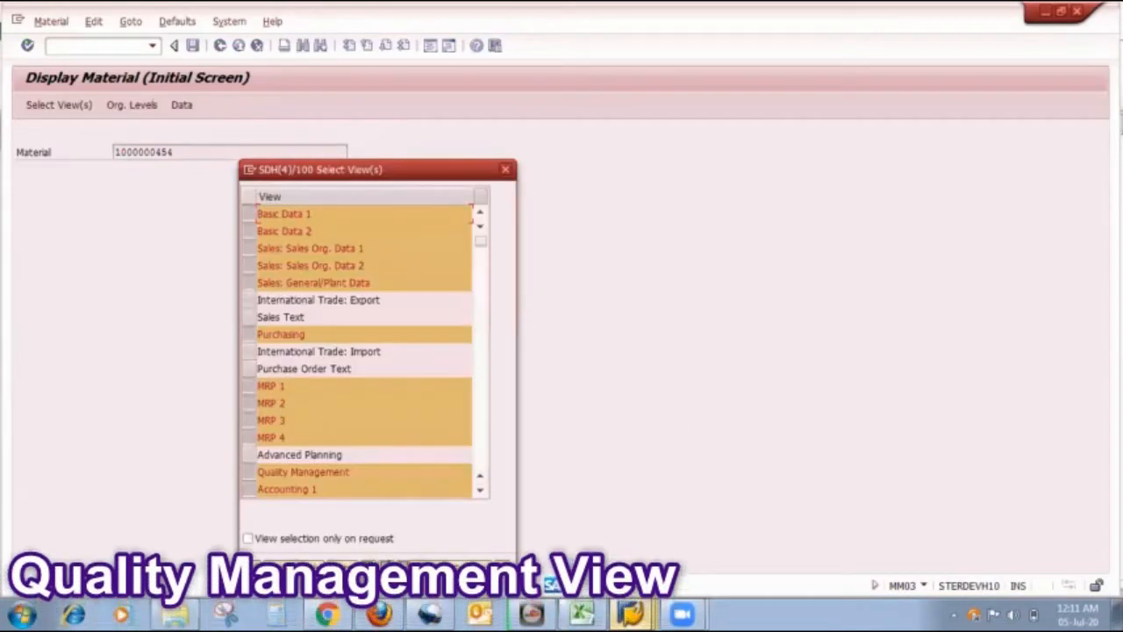
pyautogui.click(386, 568)
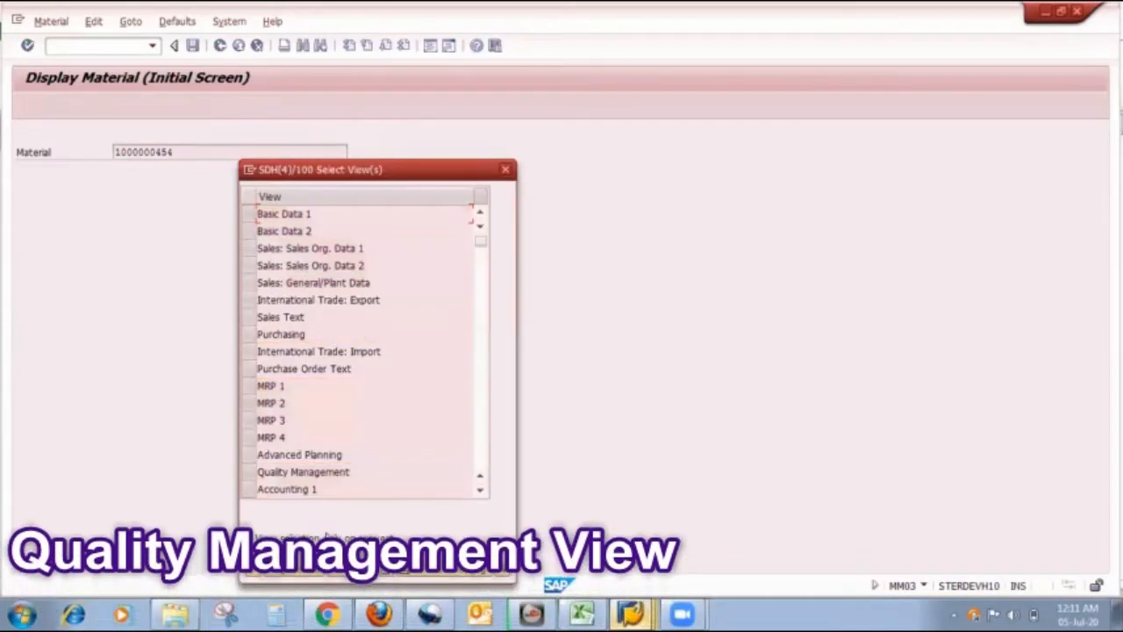
pyautogui.click(266, 474)
pyautogui.click(258, 574)
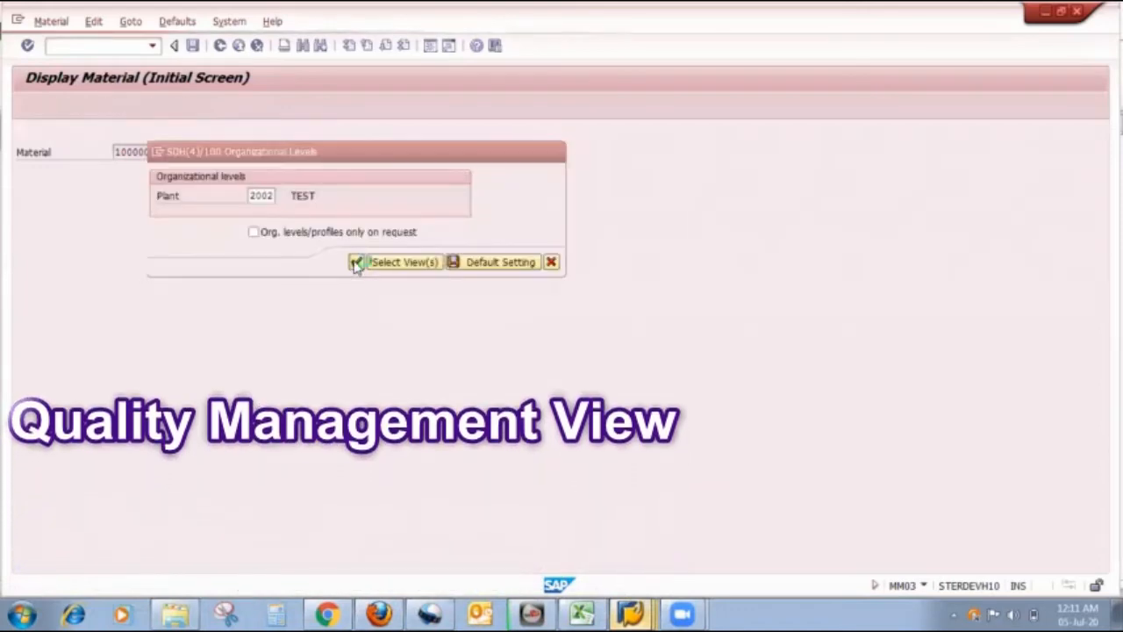
pyautogui.click(356, 262)
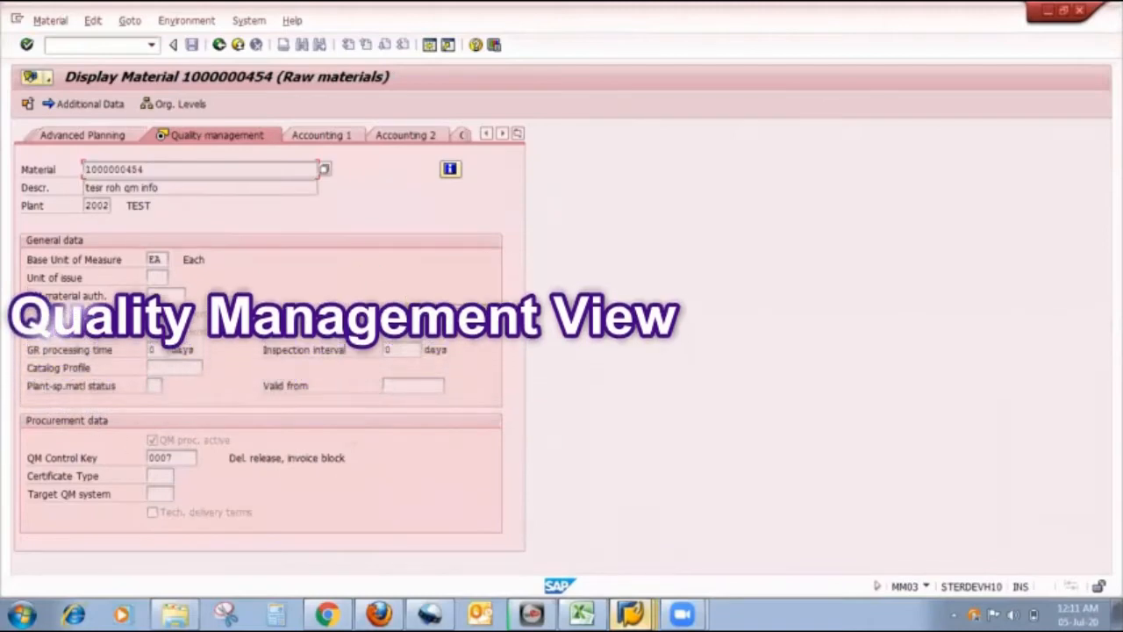
# - Examine the material's inspection setup and the list of available QM control keys, closing both without changes
pyautogui.click(453, 315)
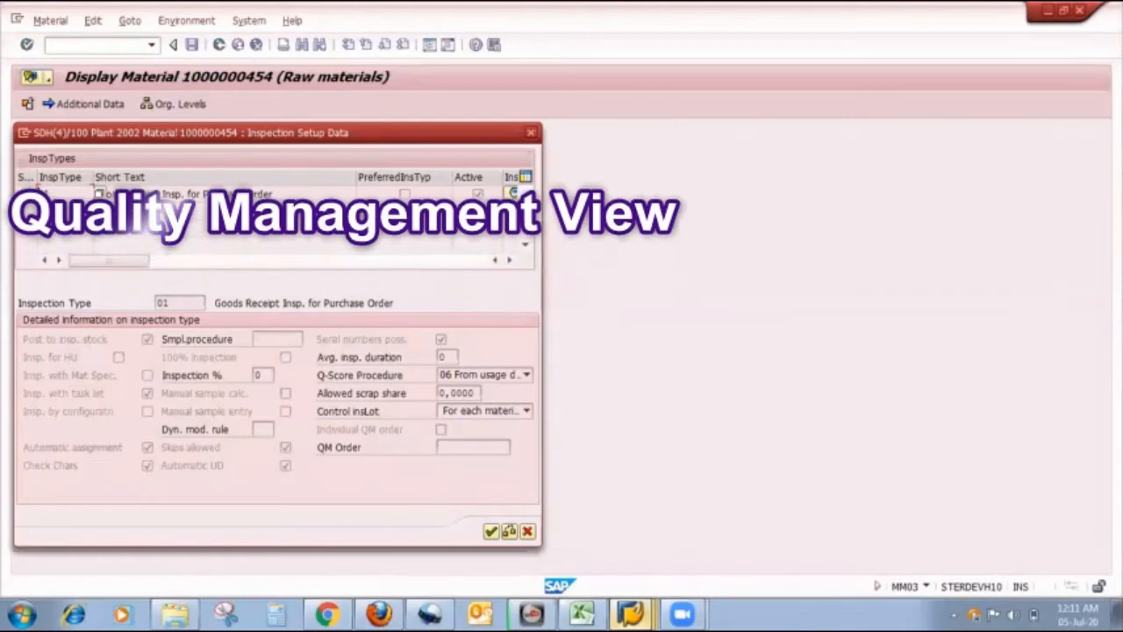
pyautogui.click(491, 531)
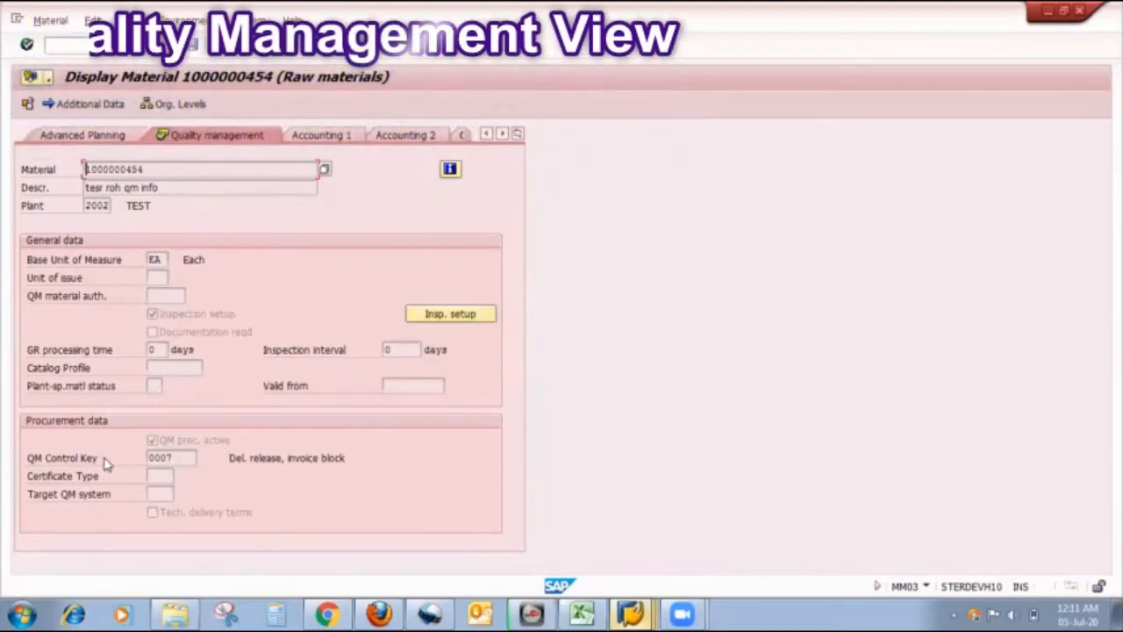
pyautogui.click(187, 459)
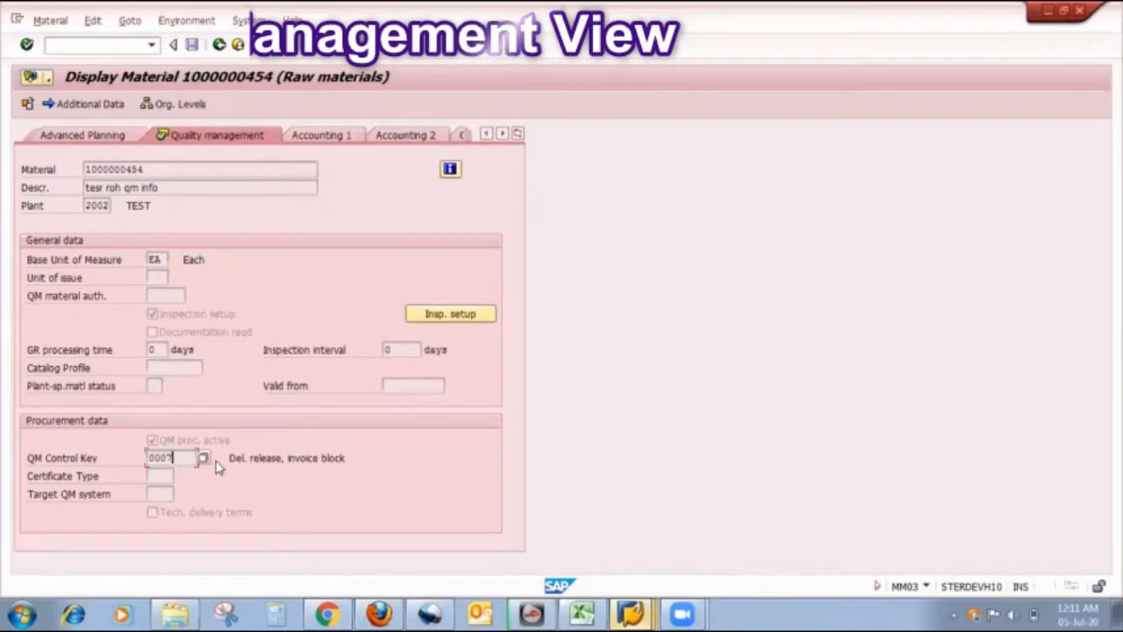
pyautogui.click(208, 460)
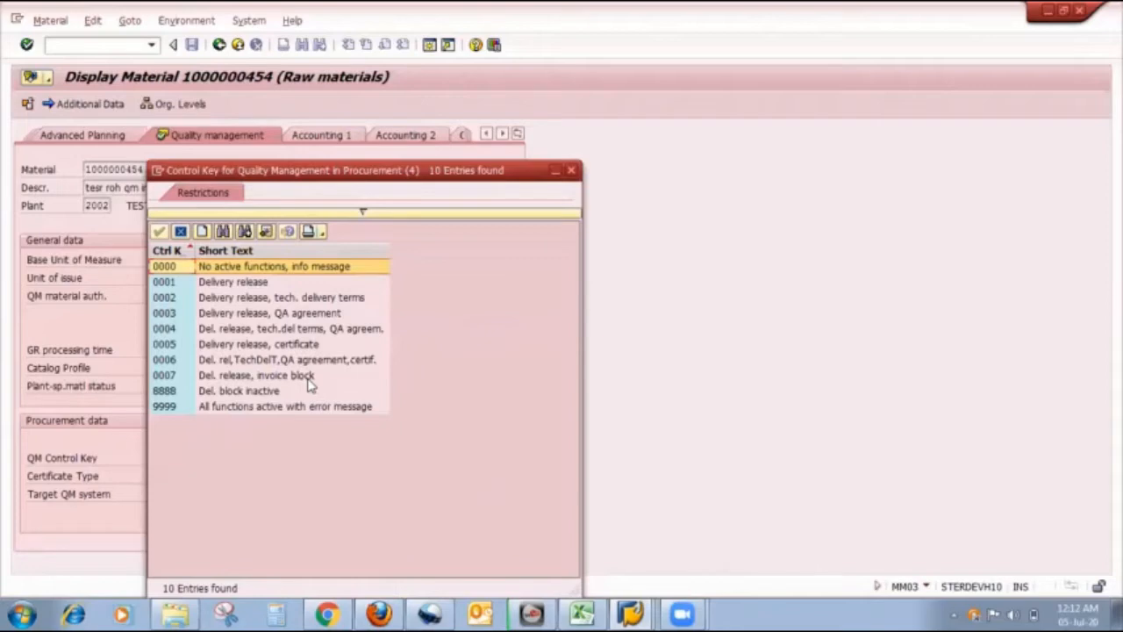
pyautogui.click(575, 170)
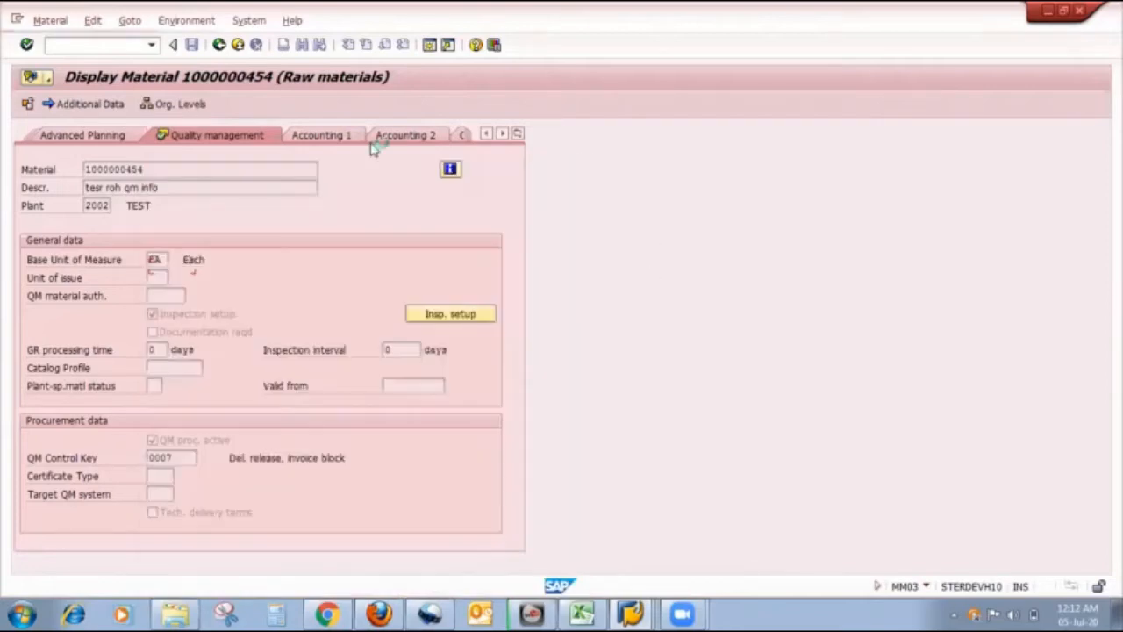
# - Leave the material display and start transaction QI03 for displaying Q-info records
pyautogui.click(219, 45)
pyautogui.click(219, 45)
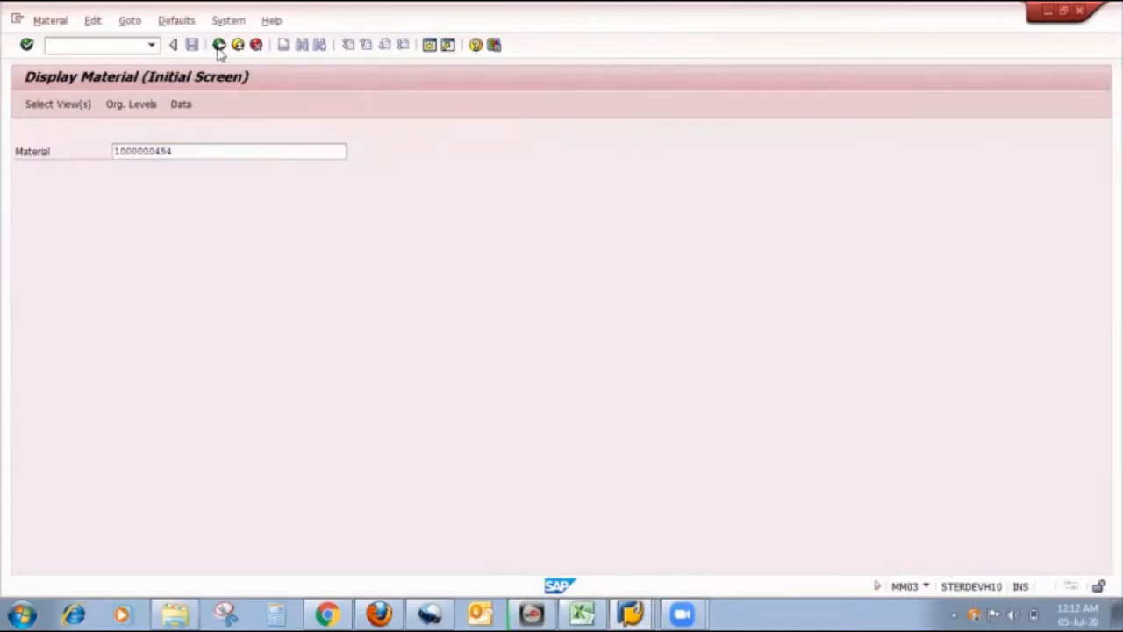
pyautogui.write('qi03')
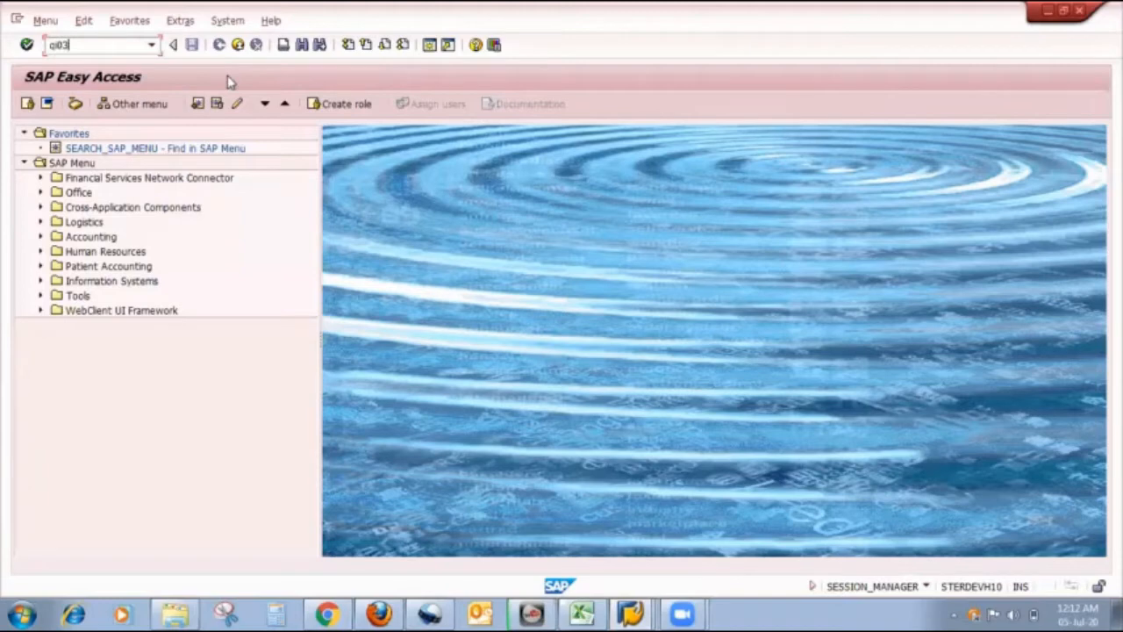
pyautogui.press('Return')
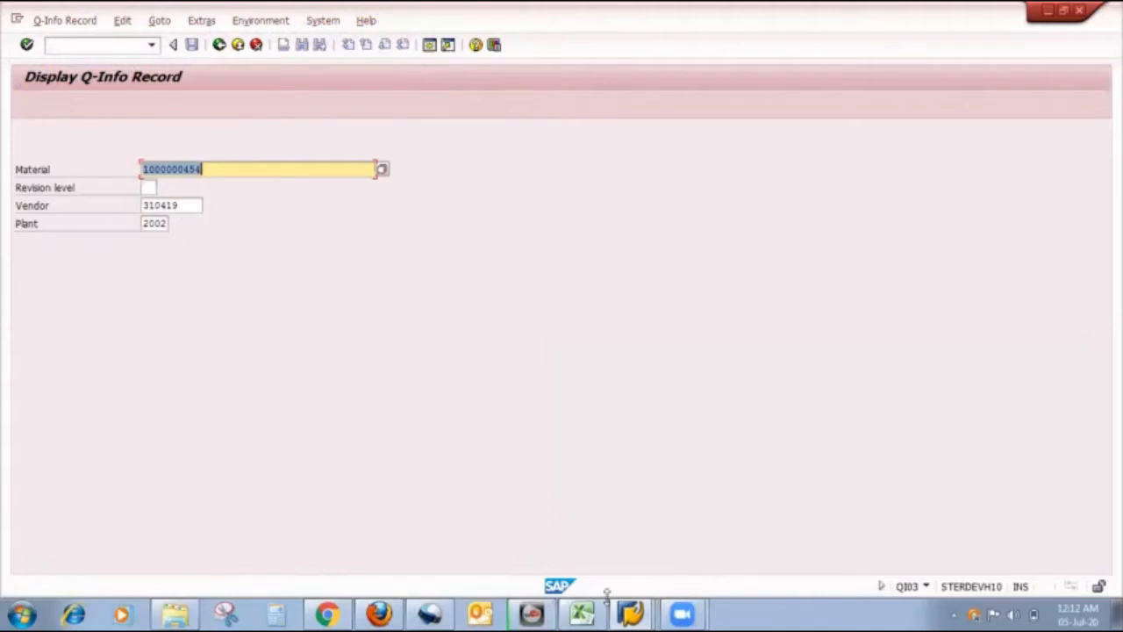
pyautogui.click(581, 613)
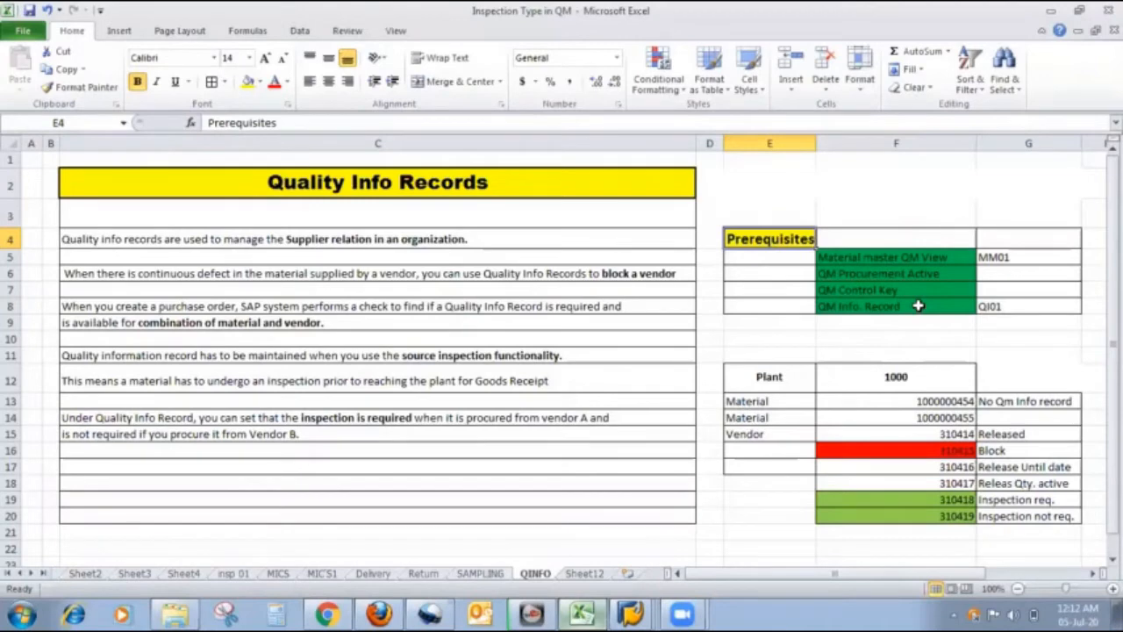
pyautogui.click(765, 397)
pyautogui.click(902, 402)
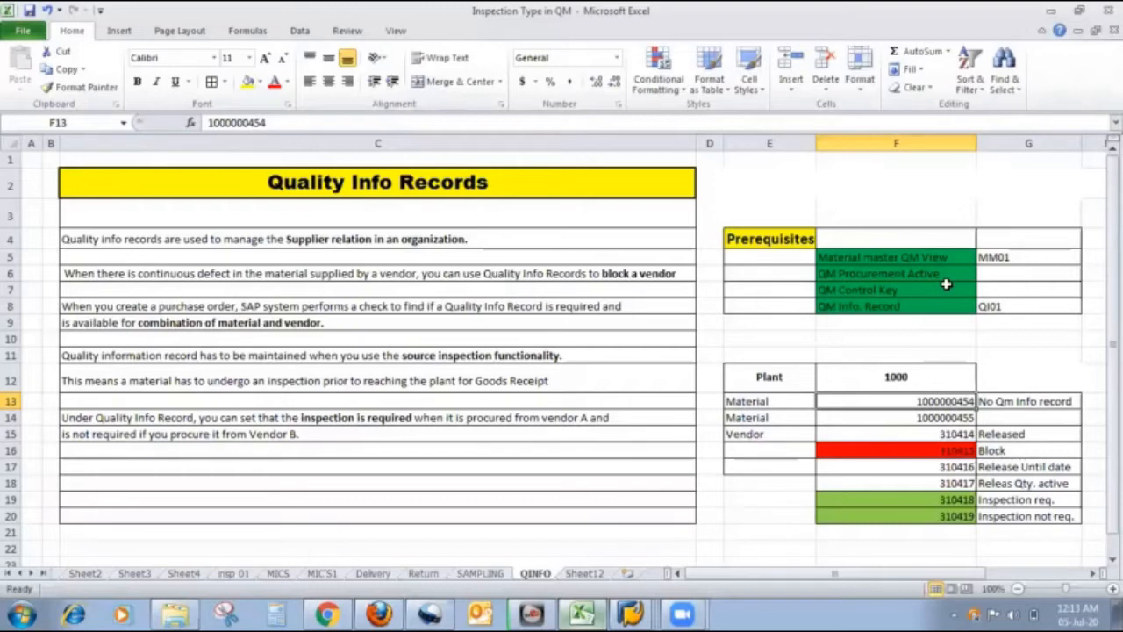
# - Return to the SAP session showing Display Q-Info Record and start transaction MM03 in its place
pyautogui.click(641, 611)
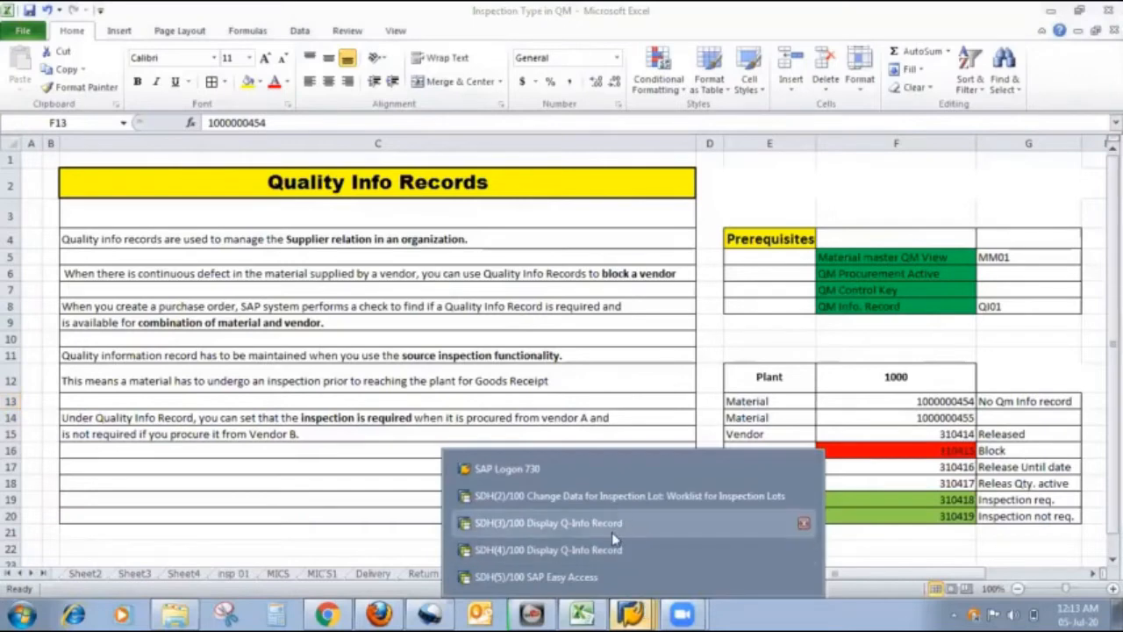
pyautogui.click(615, 548)
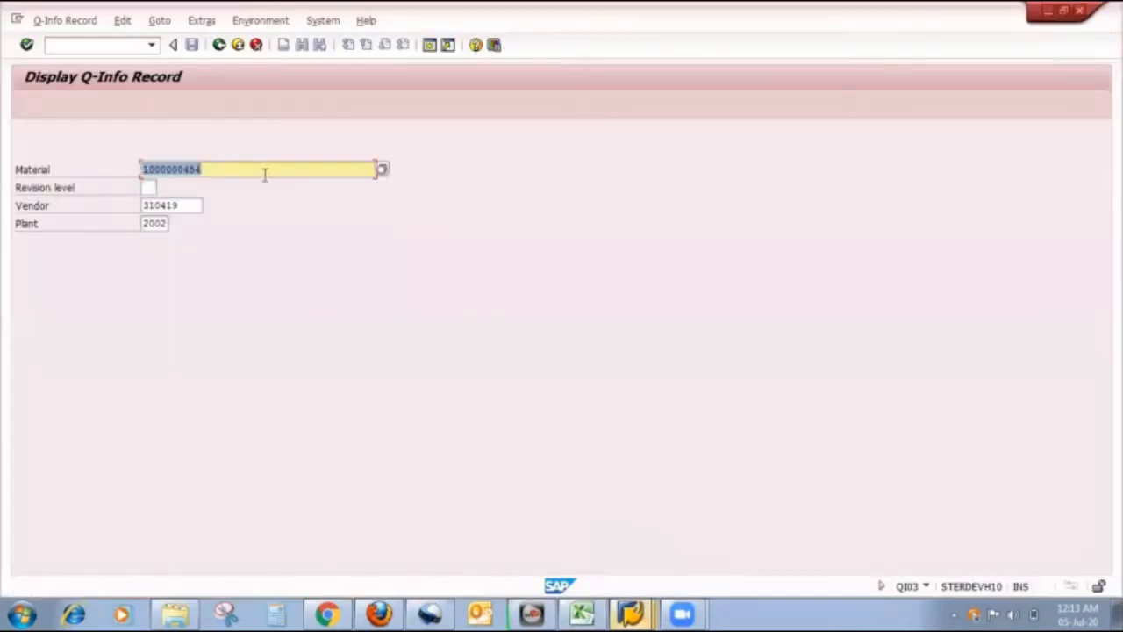
pyautogui.click(625, 612)
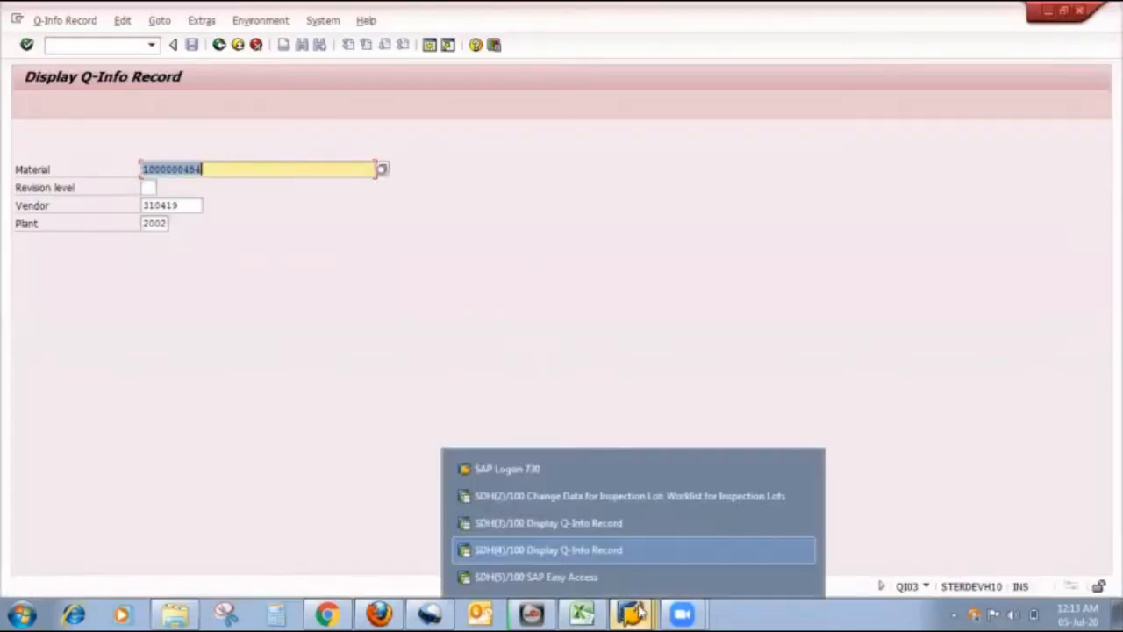
pyautogui.click(586, 553)
pyautogui.click(77, 45)
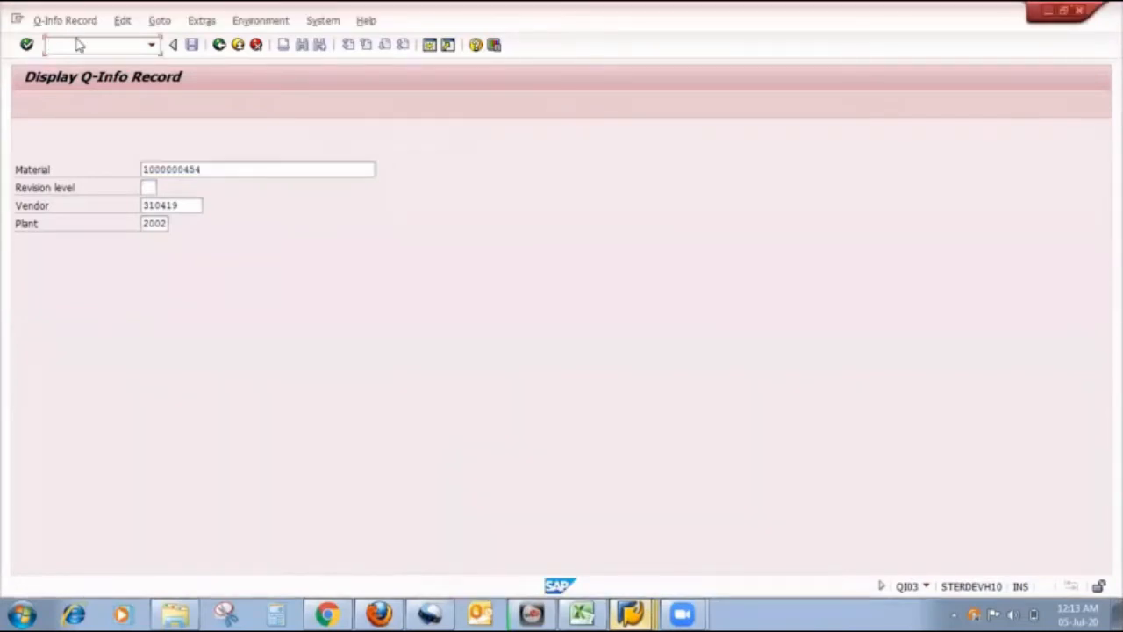
pyautogui.write('/nmm03')
pyautogui.press('Return')
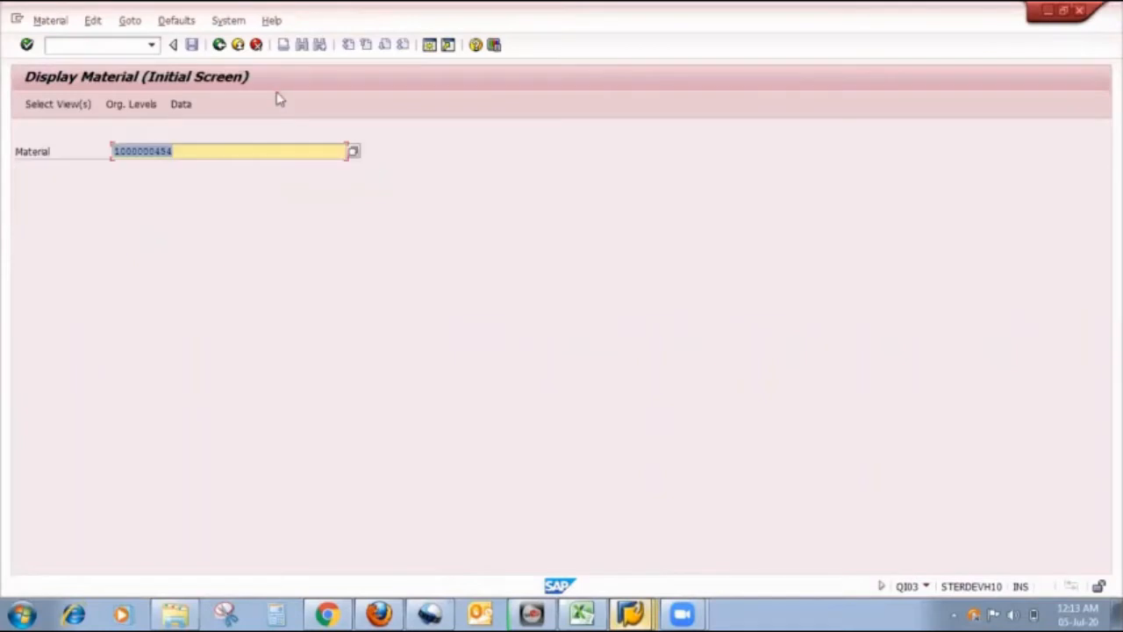
pyautogui.press('Return')
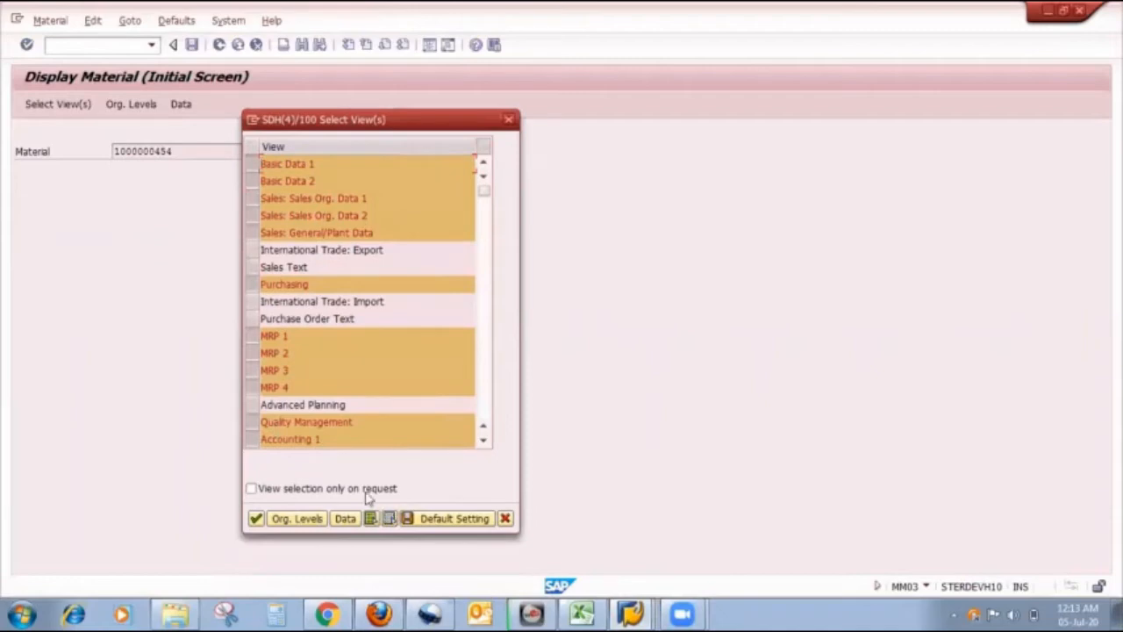
pyautogui.click(388, 519)
pyautogui.click(254, 423)
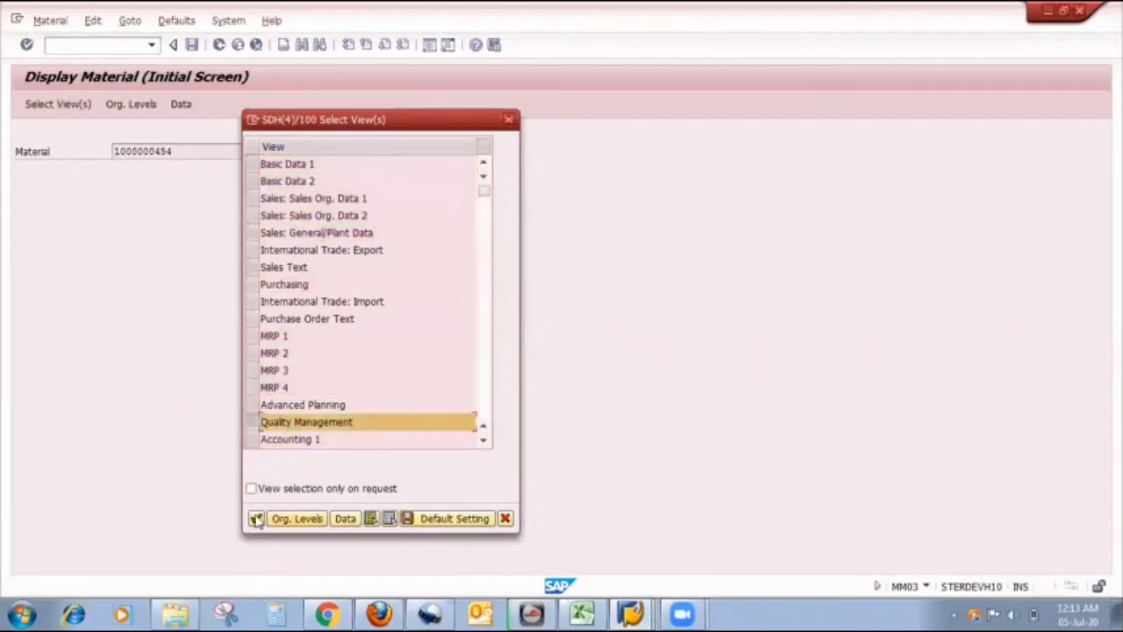
pyautogui.click(255, 519)
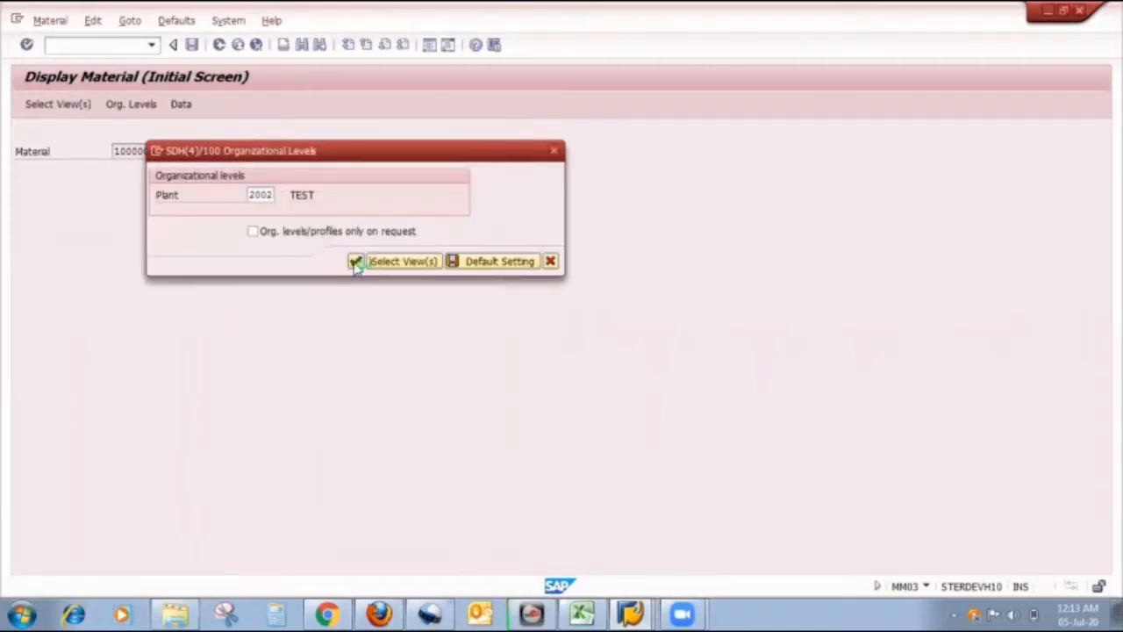
pyautogui.click(358, 263)
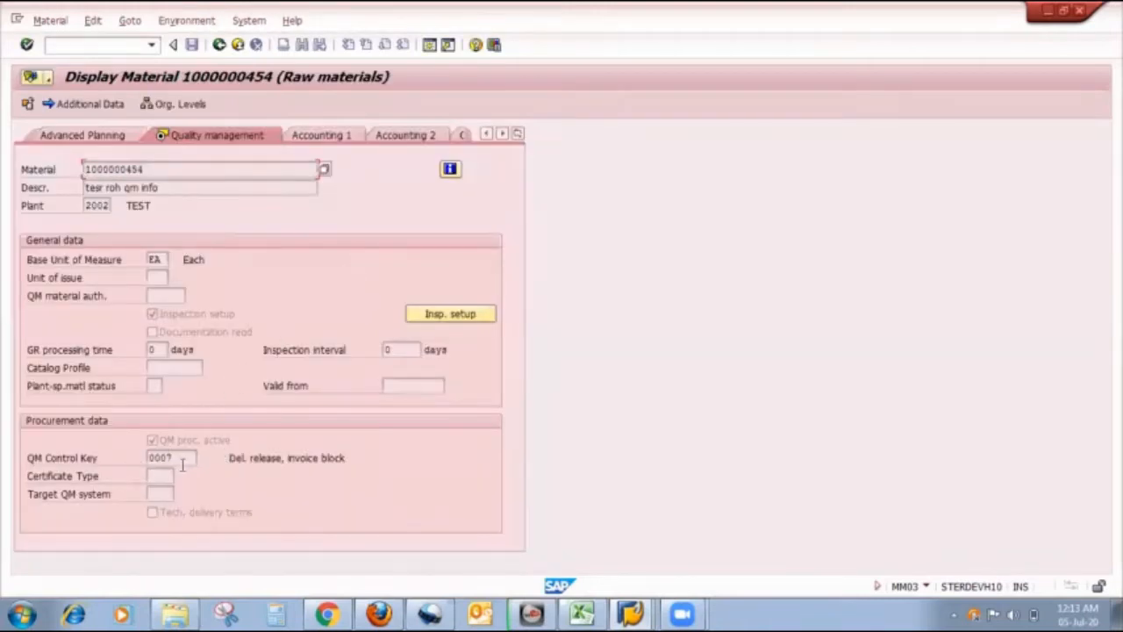
pyautogui.click(218, 45)
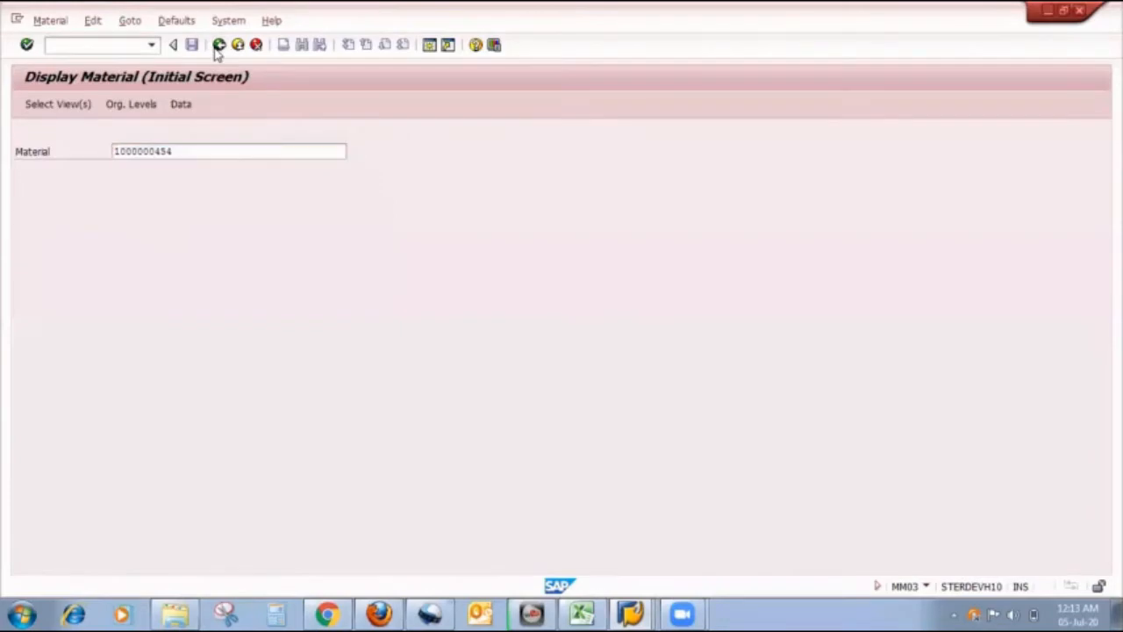
pyautogui.click(218, 45)
pyautogui.moveTo(623, 613)
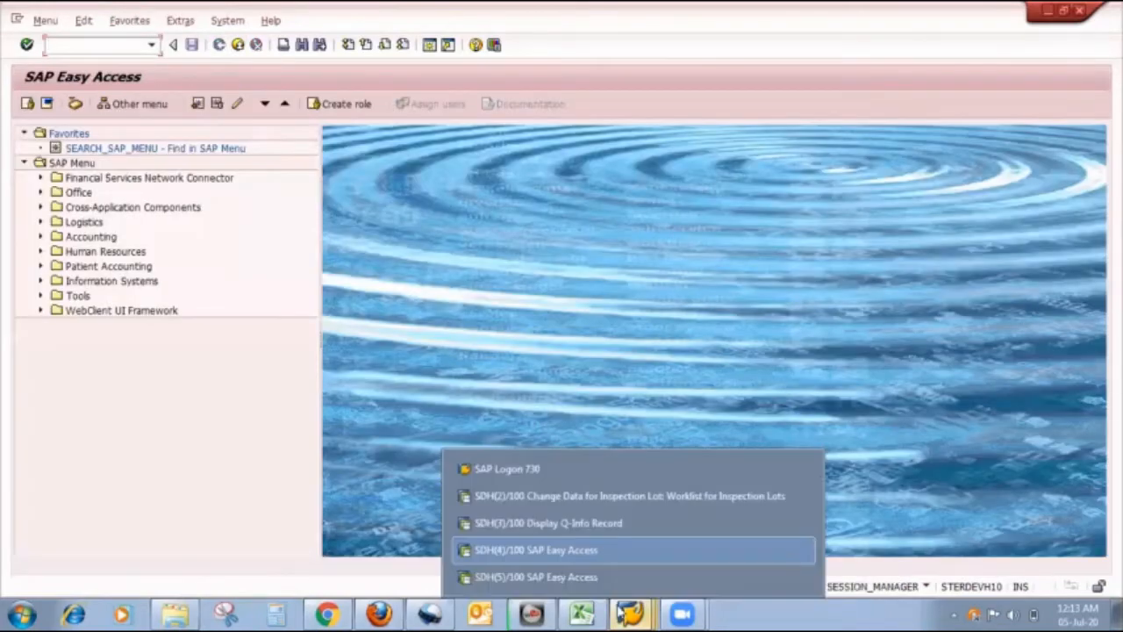
pyautogui.click(604, 526)
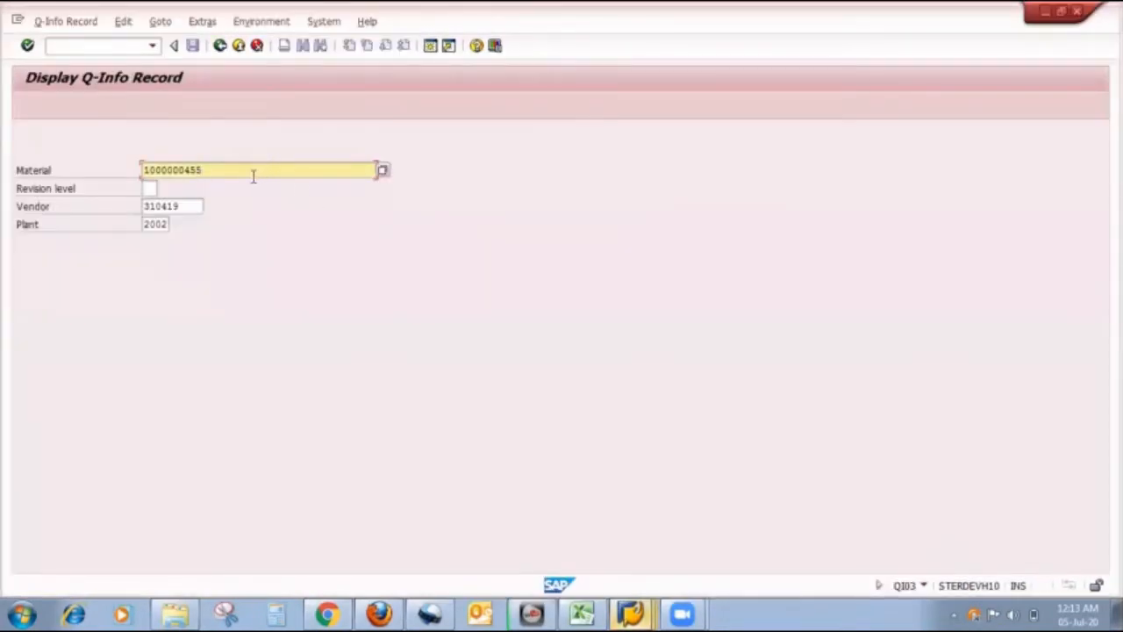
pyautogui.click(252, 176)
pyautogui.press('BackSpace')
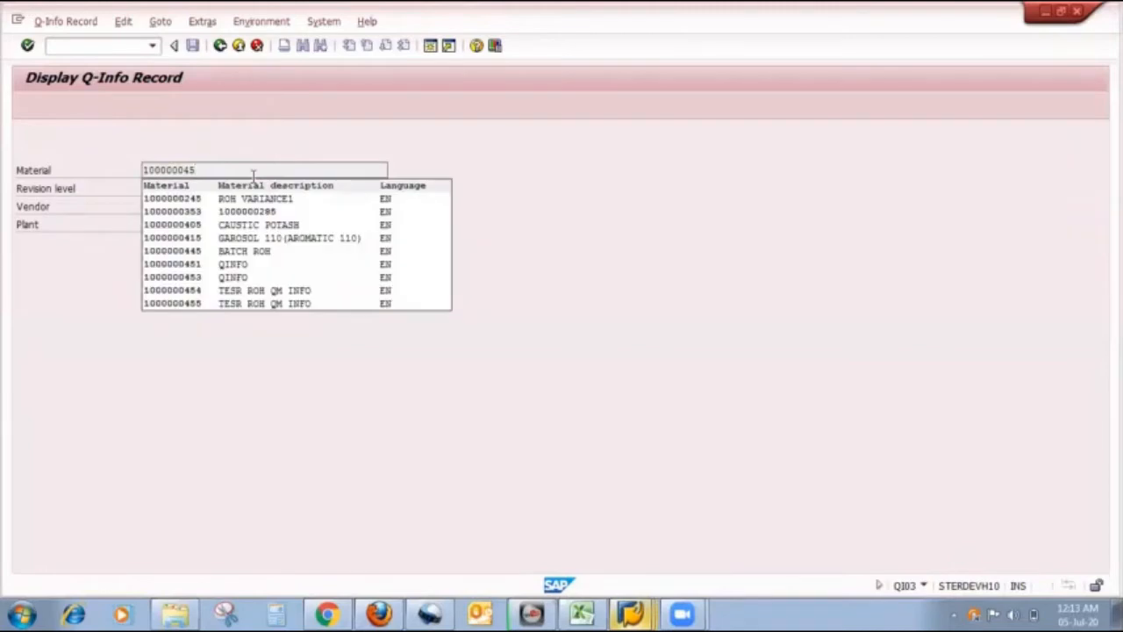
pyautogui.write('4')
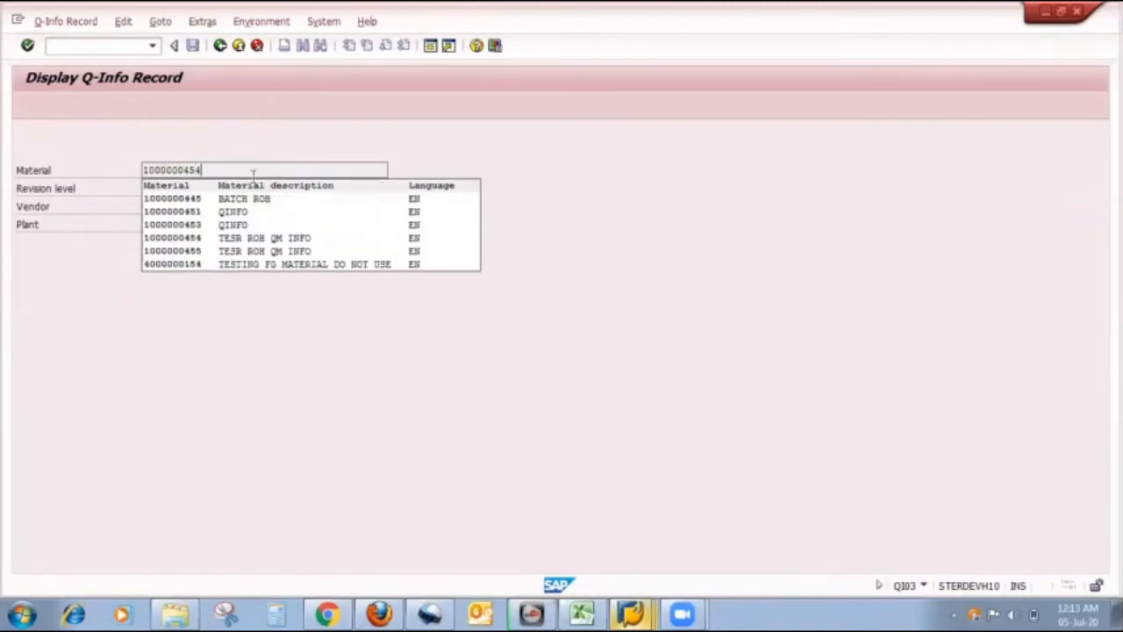
pyautogui.press('Return')
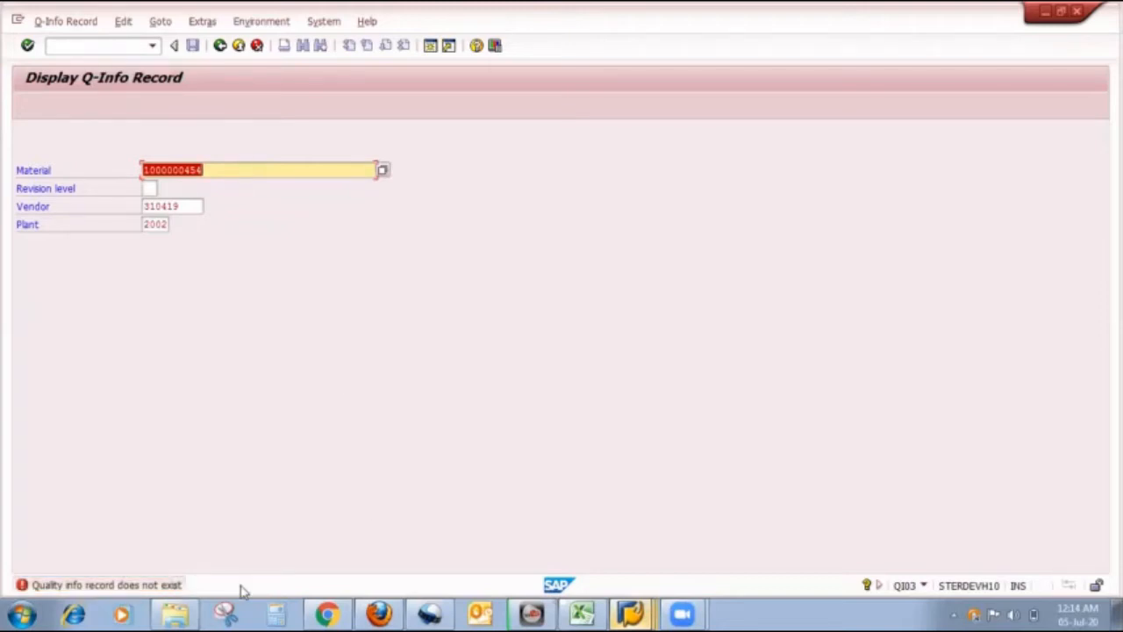
pyautogui.click(202, 207)
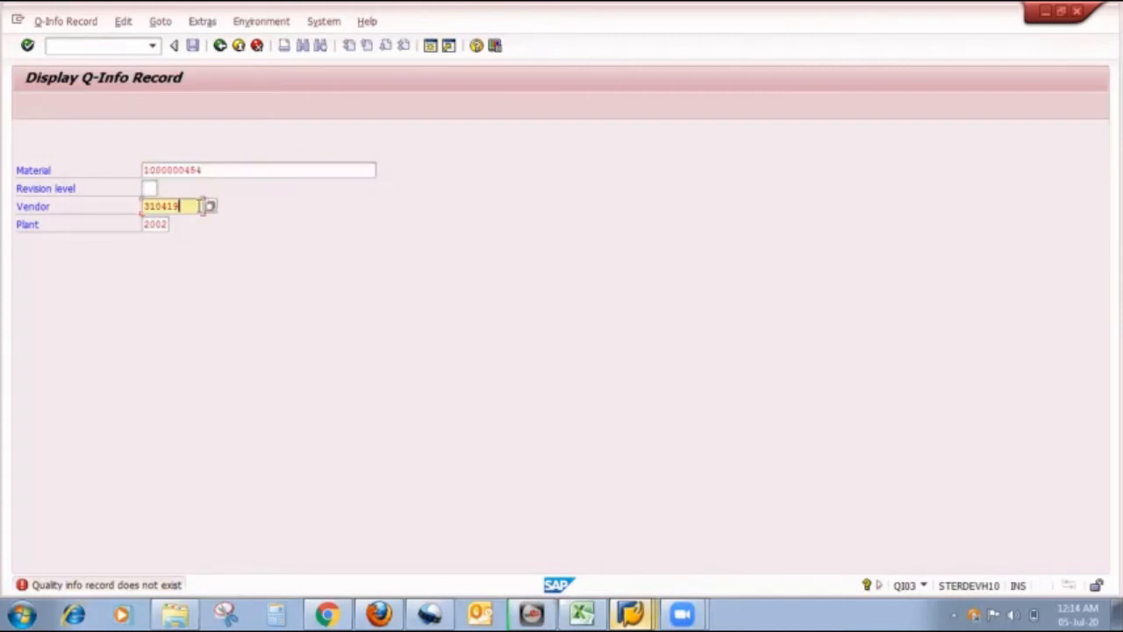
pyautogui.press('BackSpace')
pyautogui.press('BackSpace')
pyautogui.press('BackSpace')
pyautogui.press('BackSpace')
pyautogui.press('BackSpace')
pyautogui.press('BackSpace')
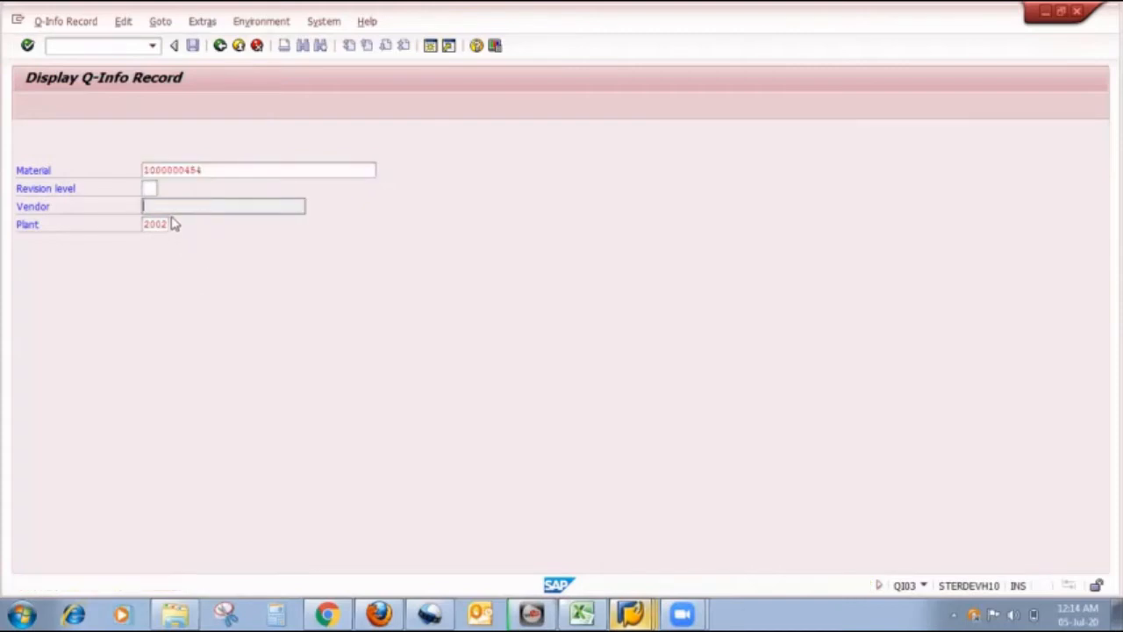
pyautogui.click(166, 223)
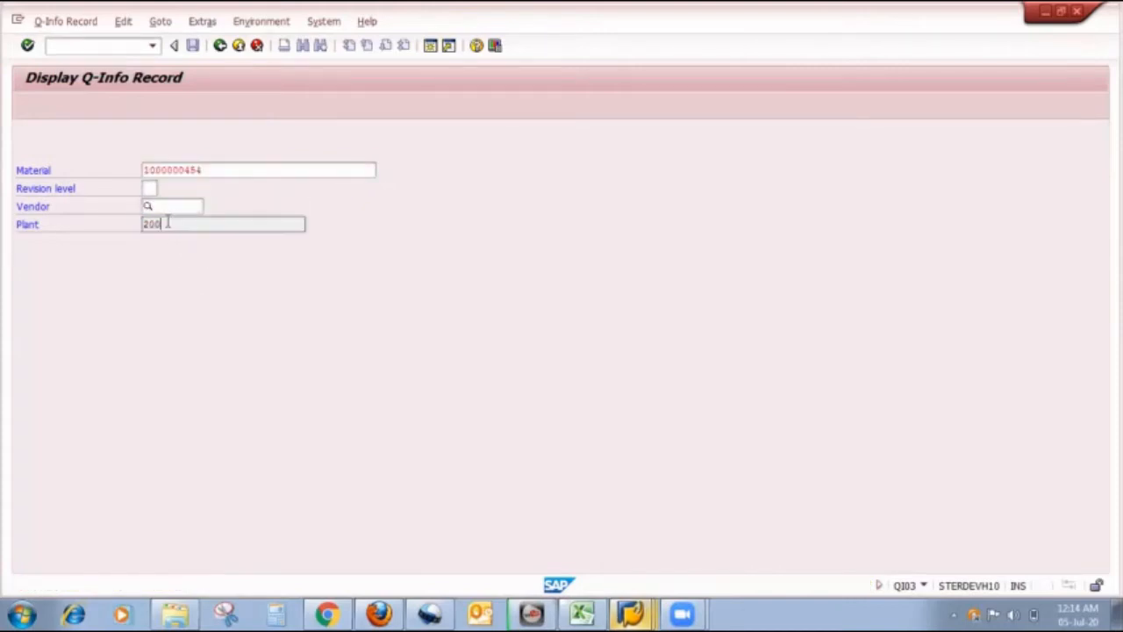
pyautogui.press('BackSpace')
pyautogui.press('BackSpace')
pyautogui.press('BackSpace')
pyautogui.press('Return')
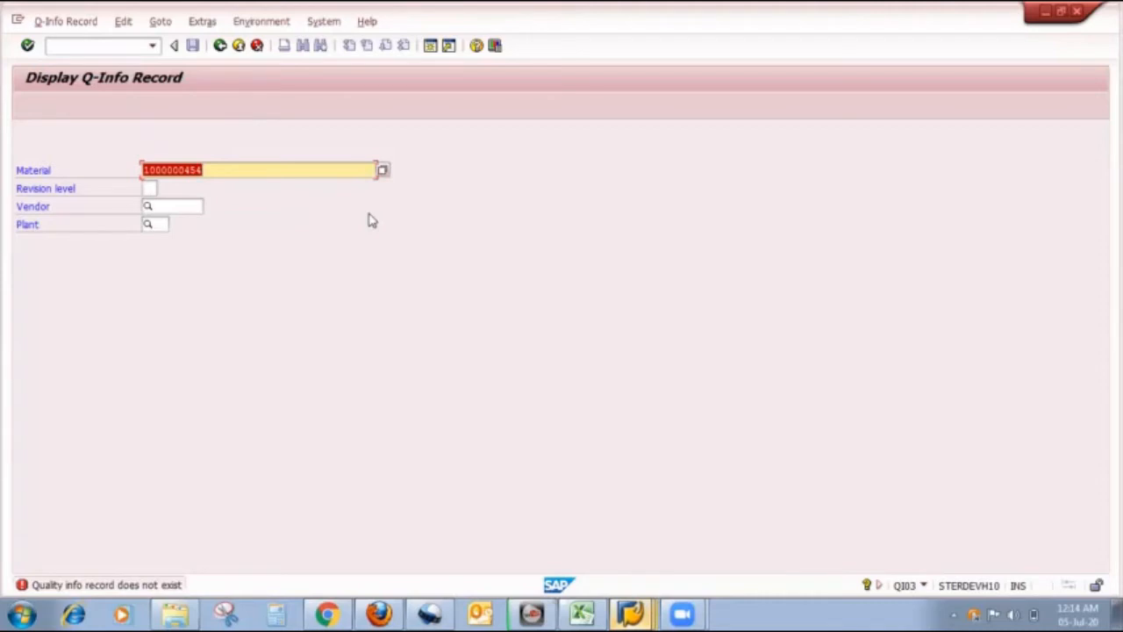
# - Switch to the SAP Easy Access session, start transaction ME21N and set the purchase order's vendor to 310414
pyautogui.click(633, 614)
pyautogui.click(596, 550)
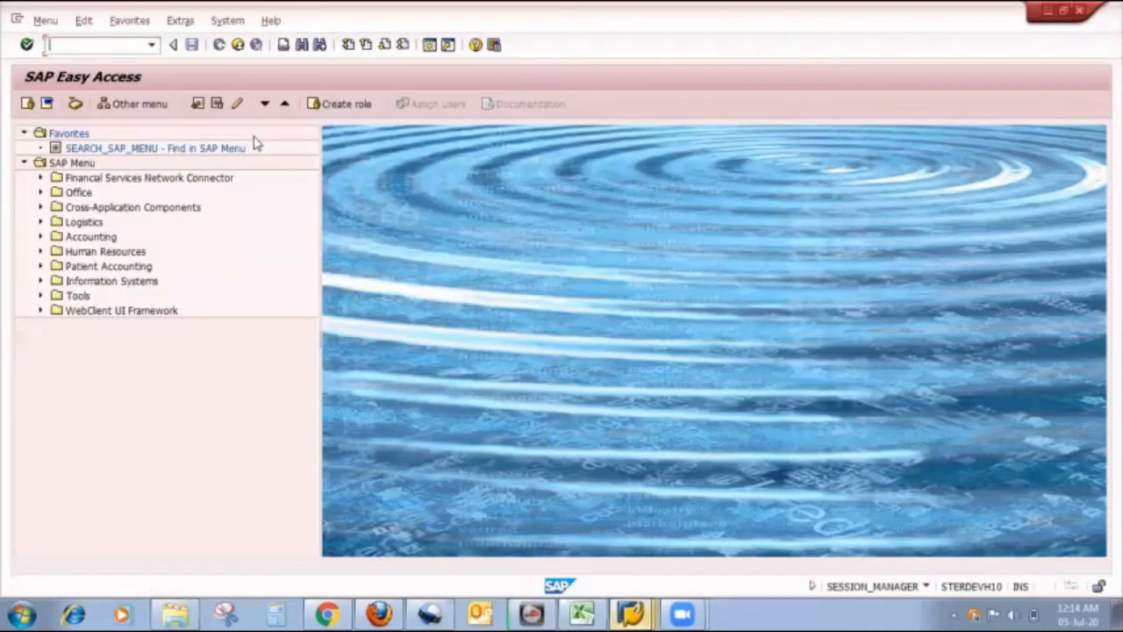
pyautogui.write('/nme21n')
pyautogui.press('Return')
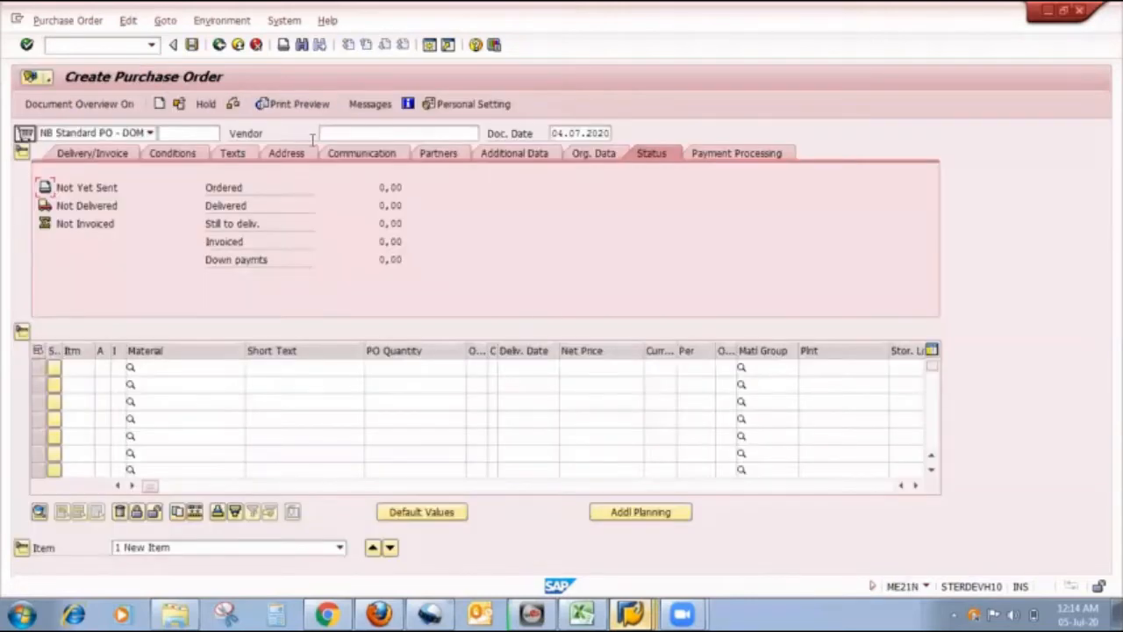
pyautogui.click(367, 135)
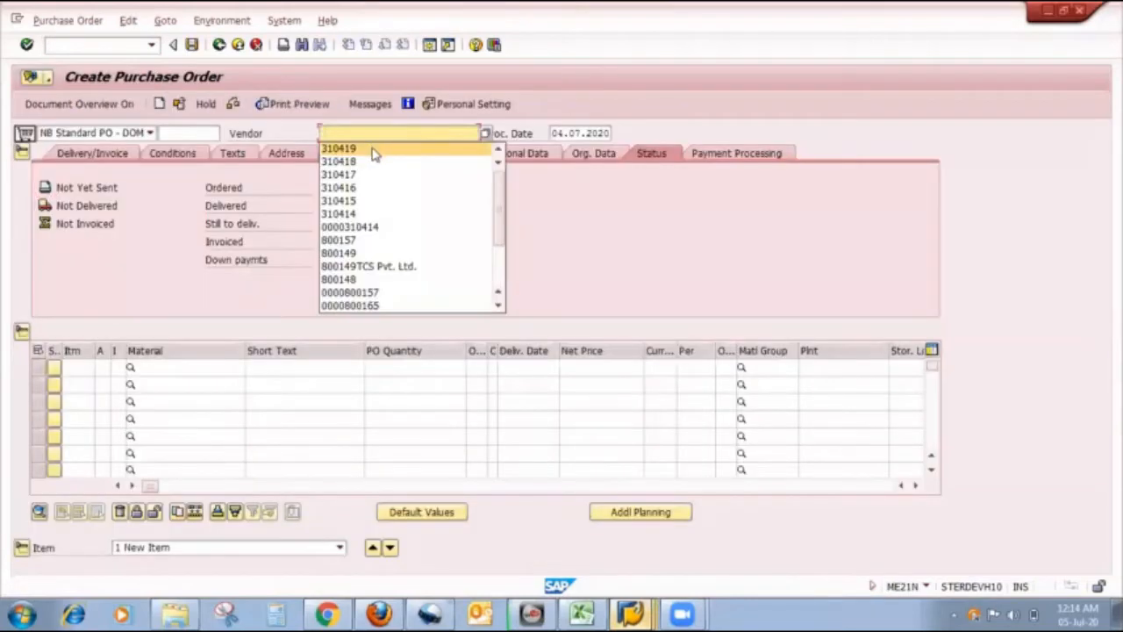
pyautogui.click(360, 217)
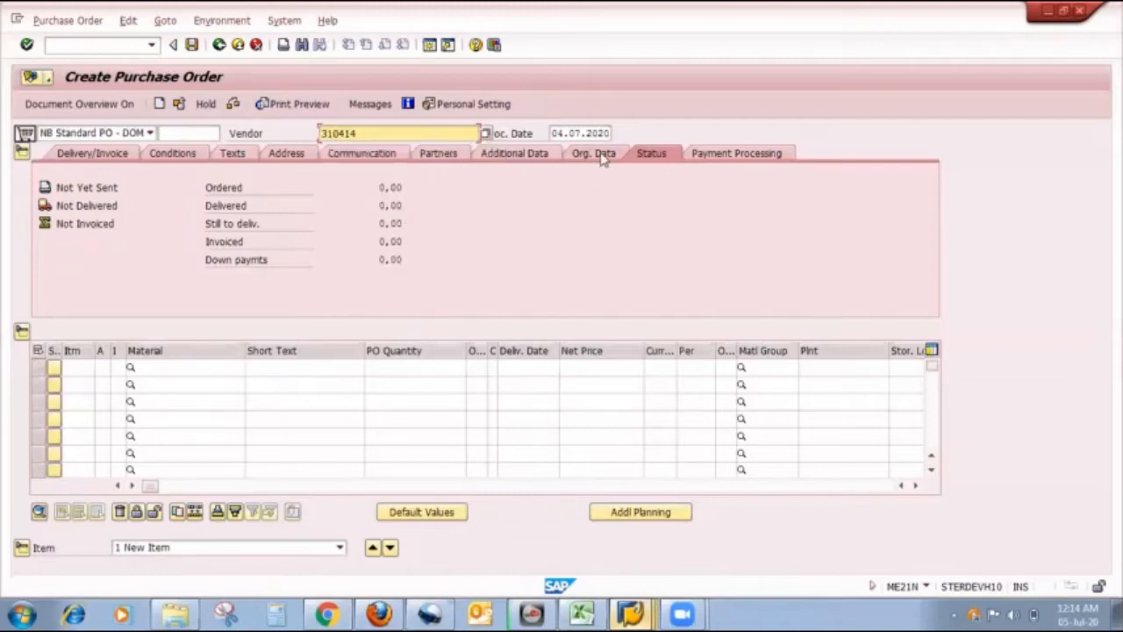
pyautogui.press('Return')
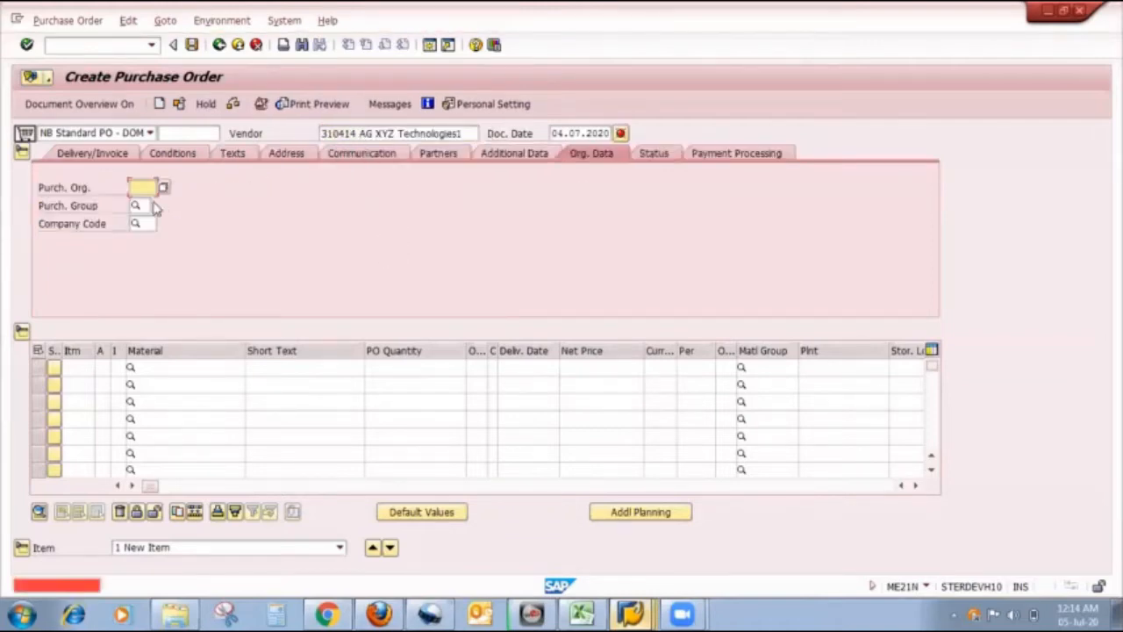
# - Set the purchase order's organizational data to purchasing organization 2000, purchasing group 101 and company code 2000
pyautogui.press('space')
pyautogui.click(145, 206)
pyautogui.click(145, 207)
pyautogui.press('space')
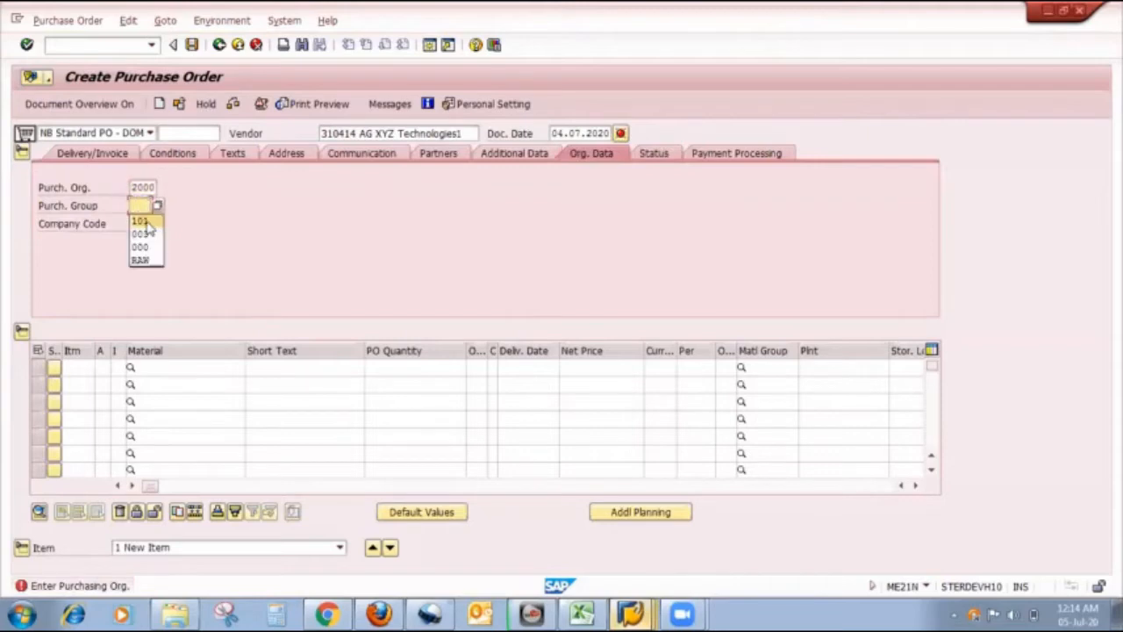
pyautogui.click(143, 221)
pyautogui.click(140, 224)
pyautogui.click(145, 236)
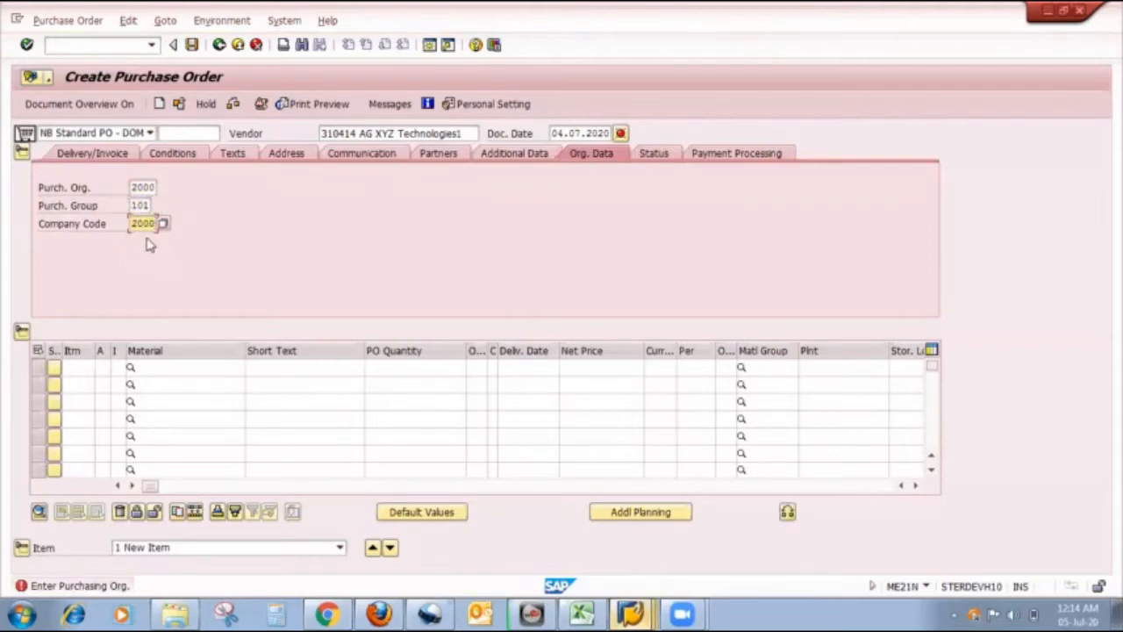
pyautogui.press('Return')
pyautogui.click(185, 369)
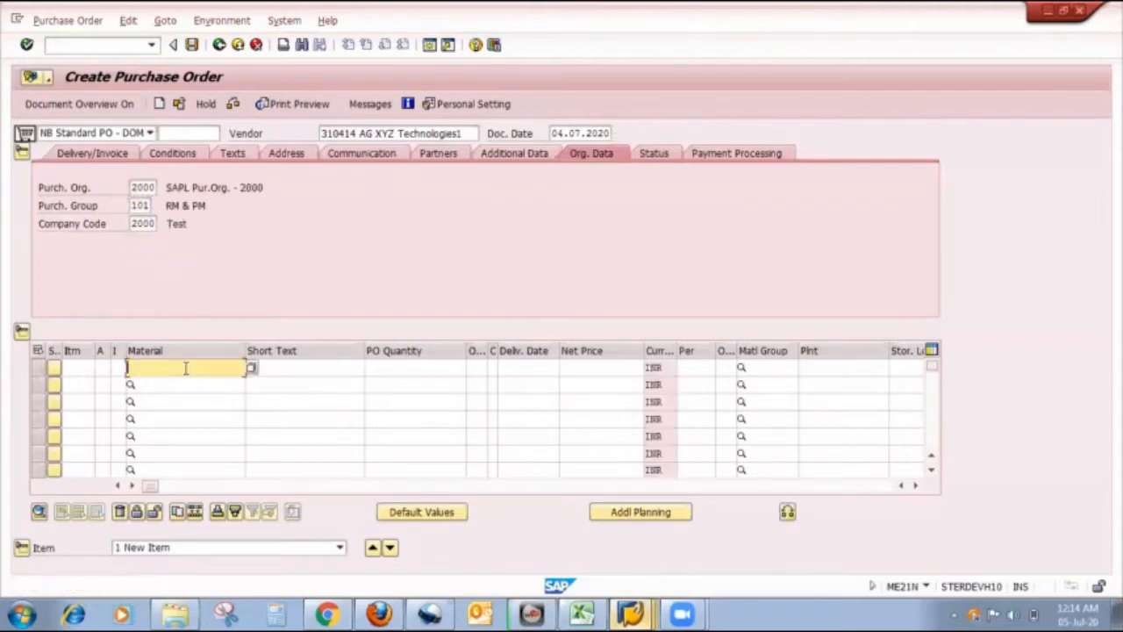
pyautogui.click(185, 368)
pyautogui.click(179, 394)
pyautogui.click(296, 370)
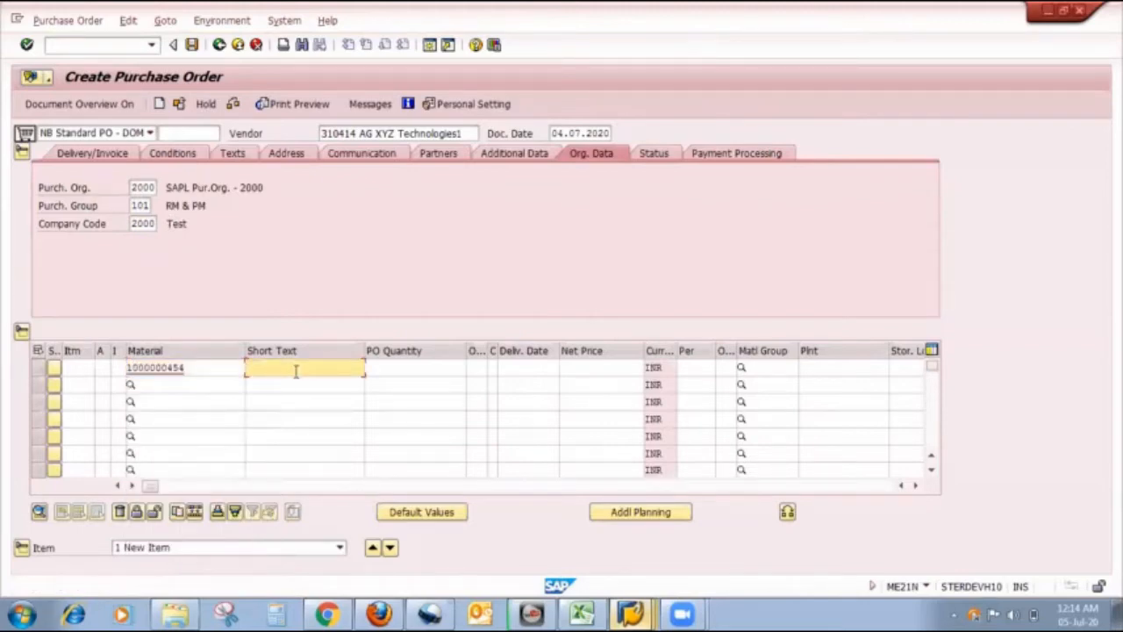
pyautogui.click(421, 369)
pyautogui.click(421, 369)
pyautogui.click(422, 384)
# - Set the item's net price to 100 and its plant to 2002, then have the line checked
pyautogui.click(589, 369)
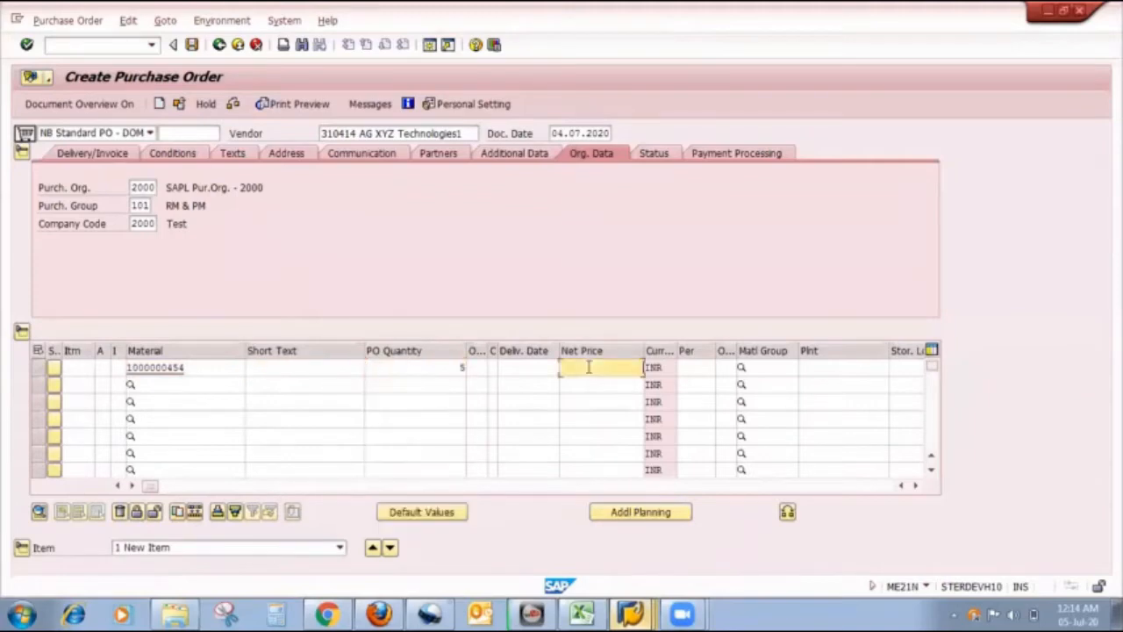
pyautogui.click(590, 368)
pyautogui.click(609, 385)
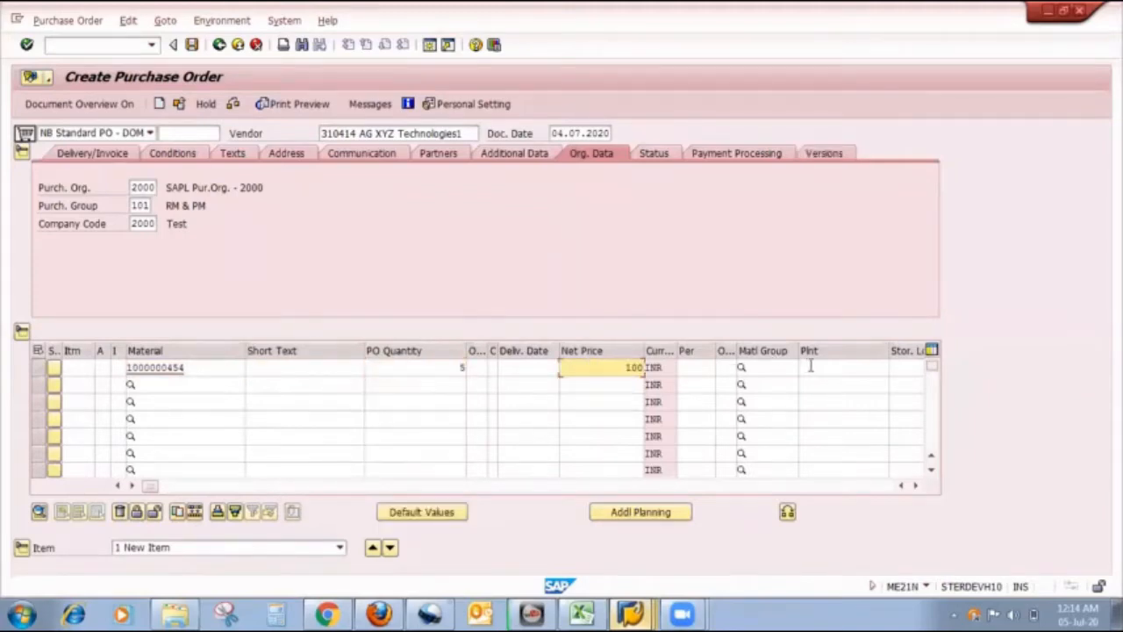
pyautogui.click(800, 367)
pyautogui.click(816, 376)
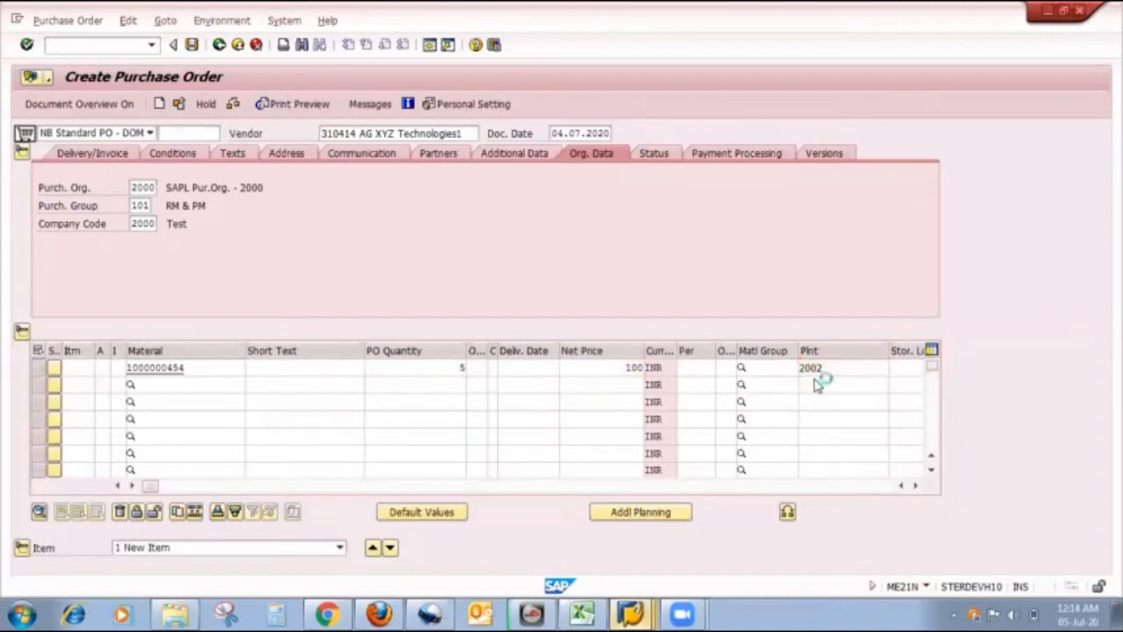
pyautogui.press('Return')
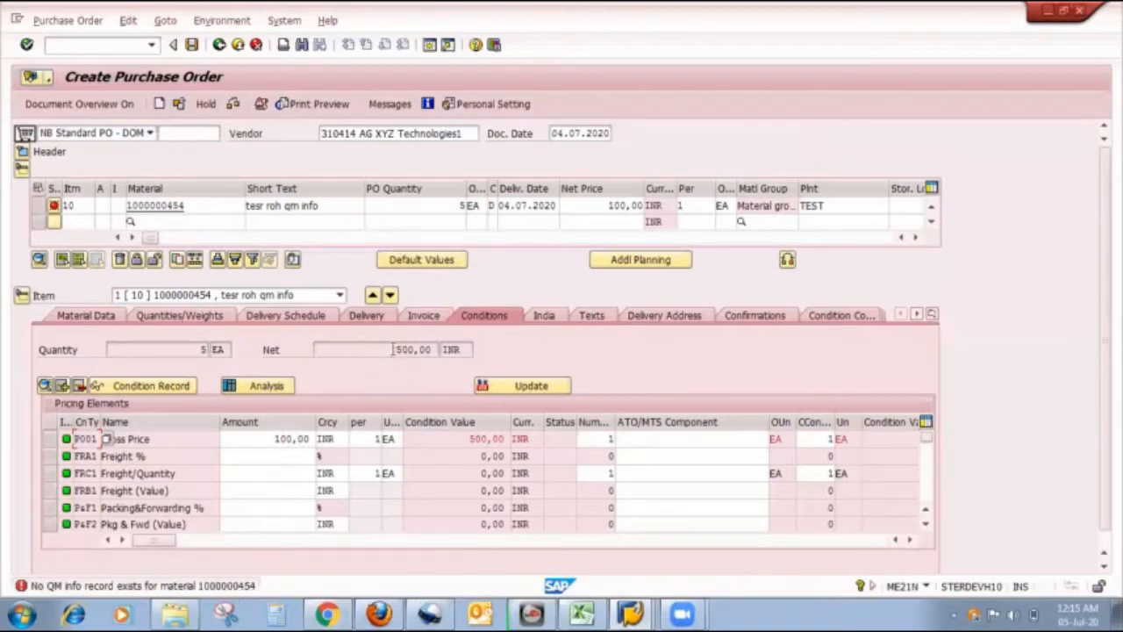
pyautogui.click(588, 611)
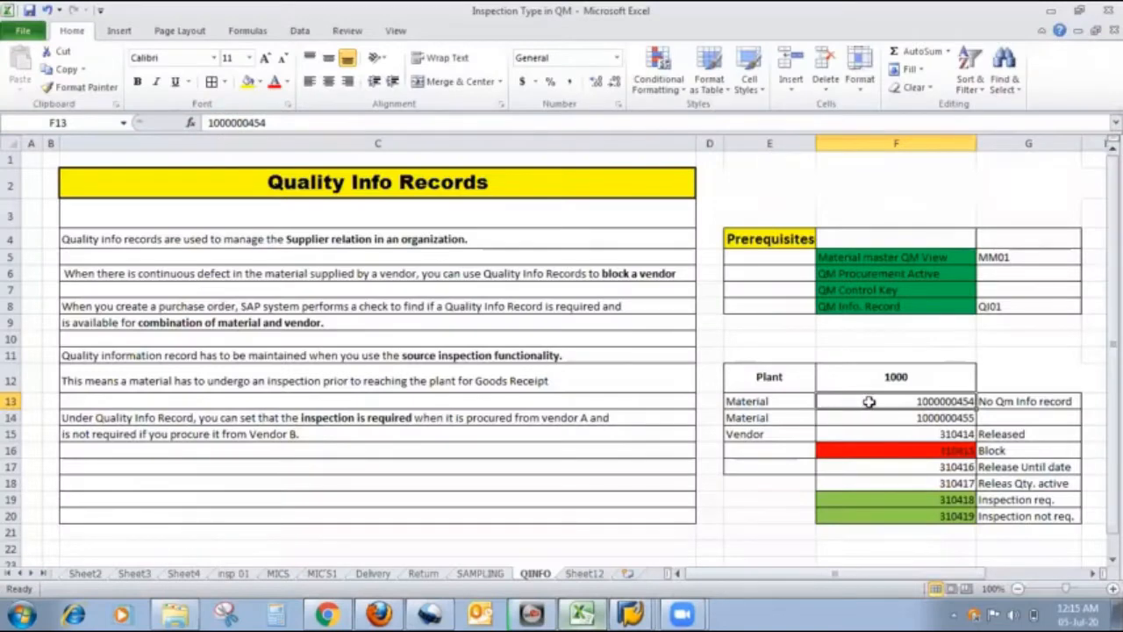
pyautogui.click(1040, 400)
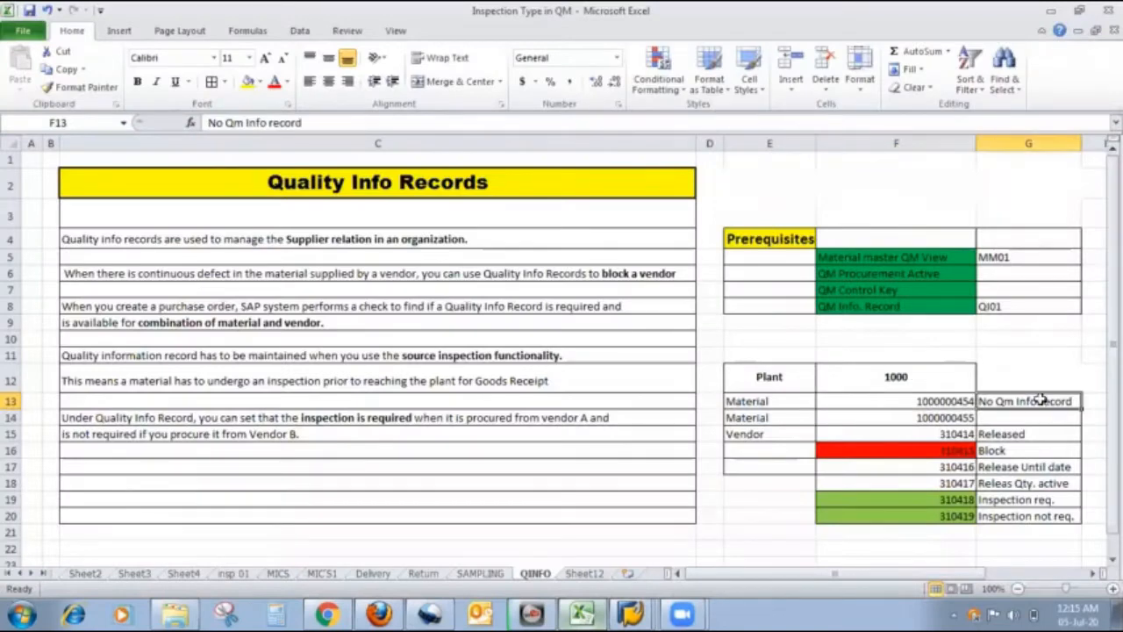
pyautogui.click(260, 81)
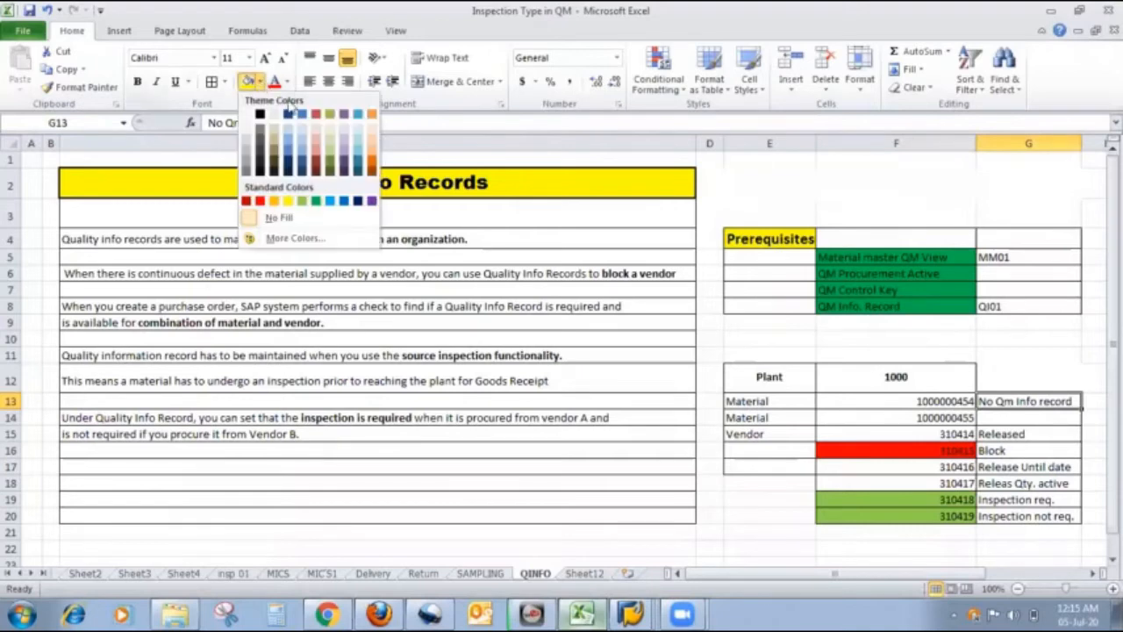
pyautogui.click(319, 203)
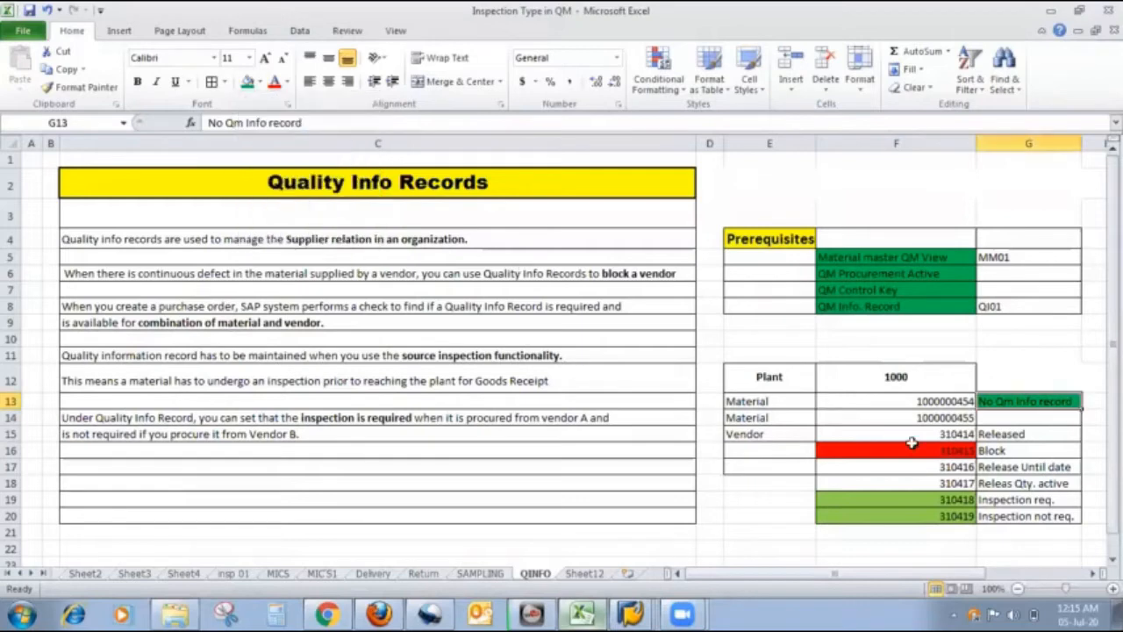
pyautogui.click(946, 421)
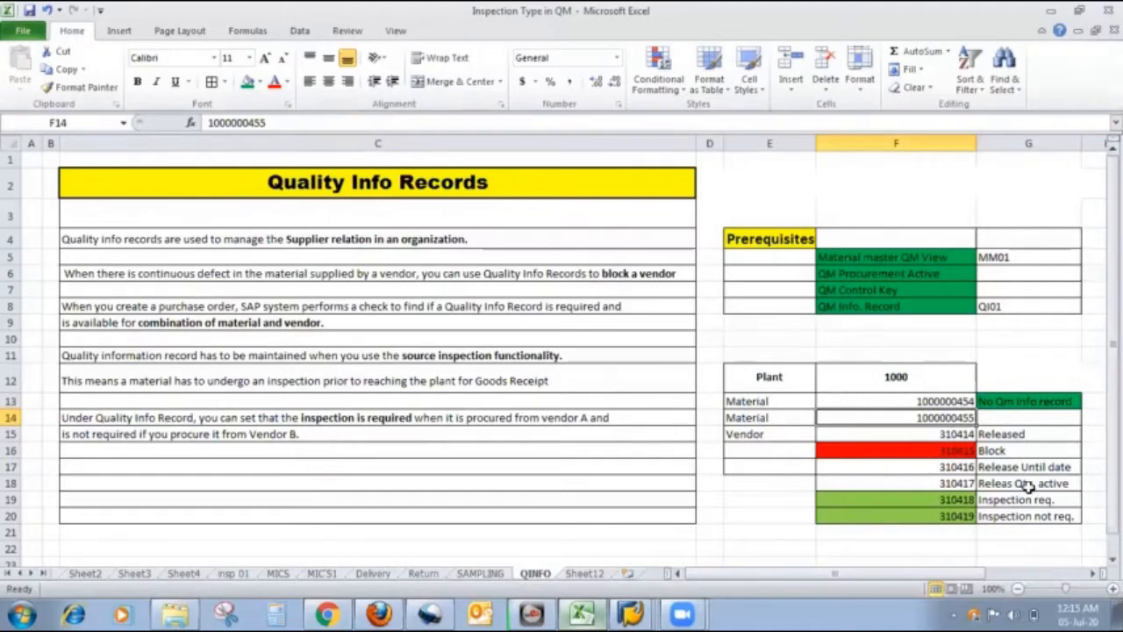
pyautogui.click(988, 440)
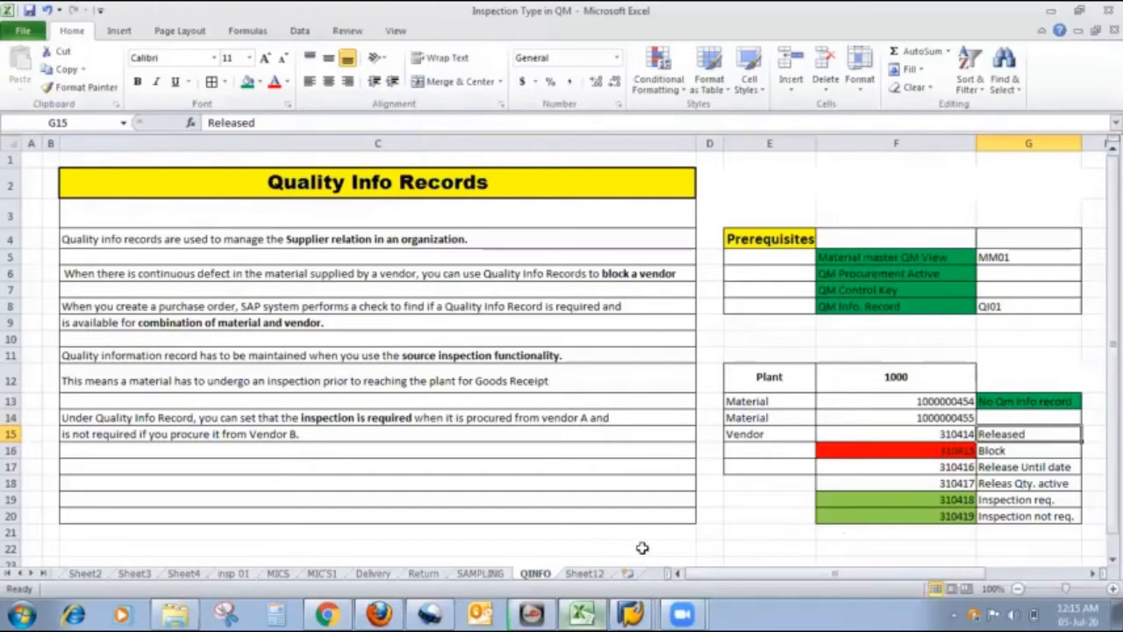
# - Return to the SAP session showing Create Purchase Order and start transaction MM03 in its place
pyautogui.click(635, 614)
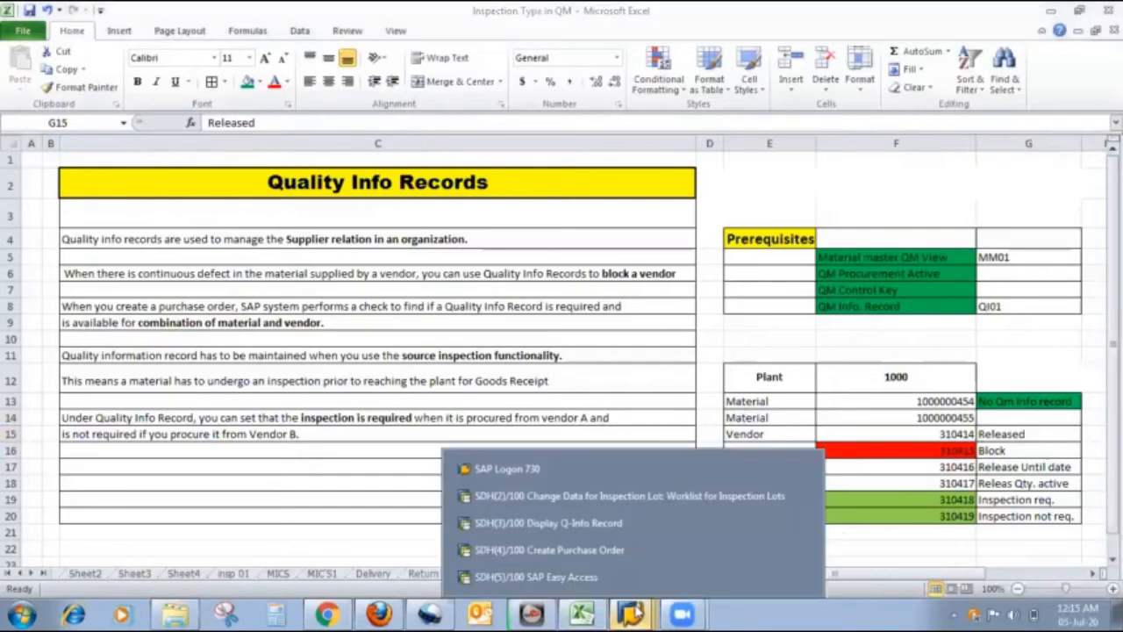
pyautogui.click(600, 548)
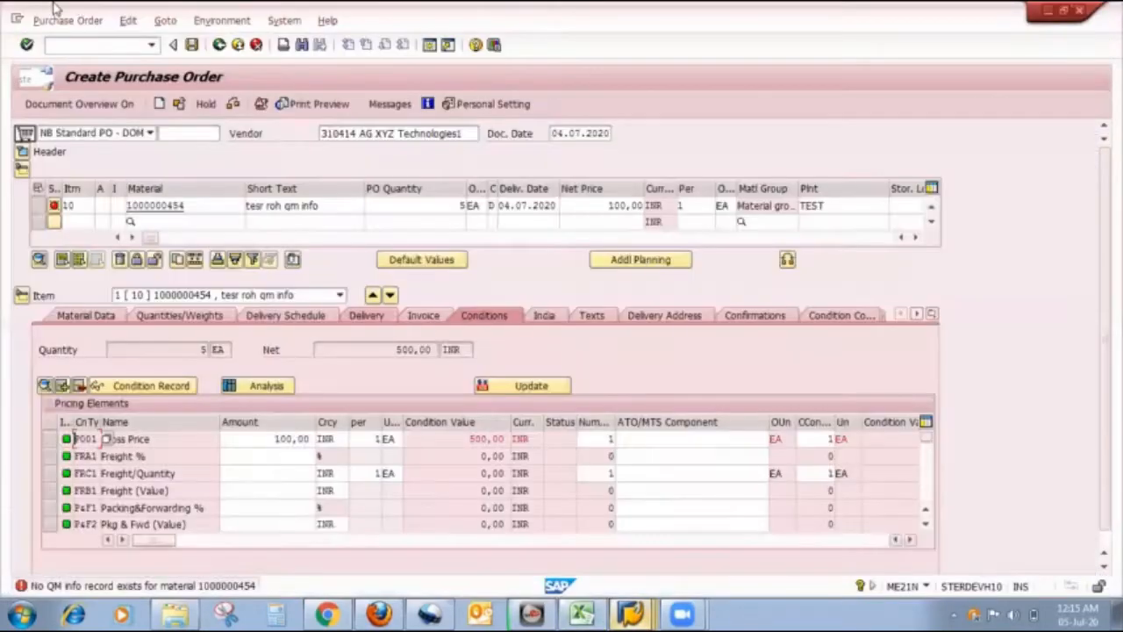
pyautogui.click(83, 44)
pyautogui.write('/nmm03')
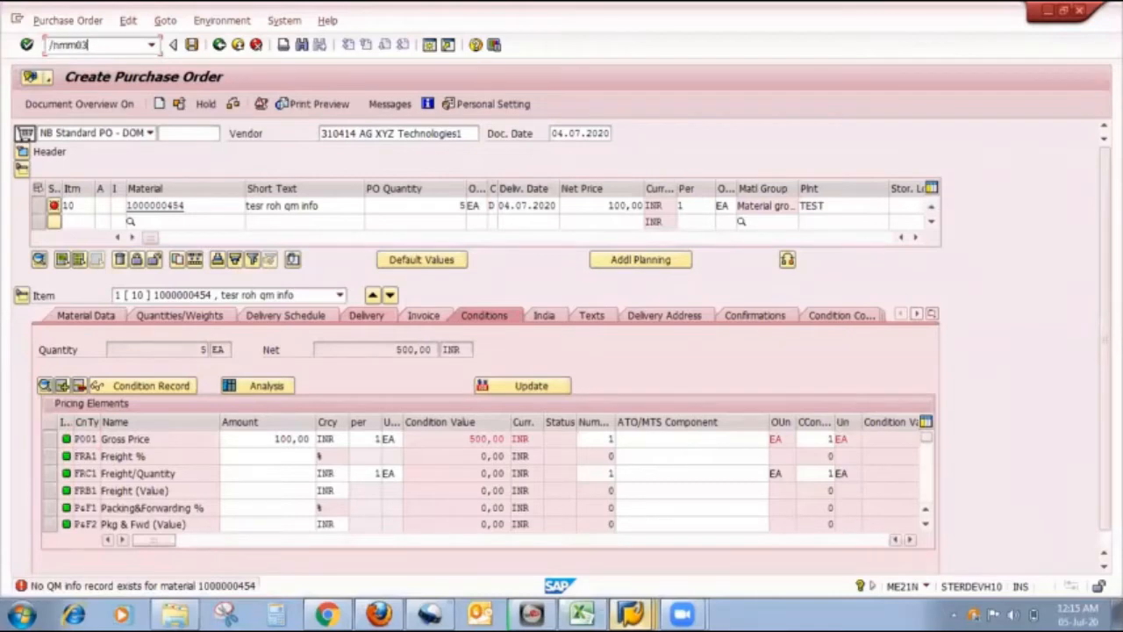
pyautogui.press('Return')
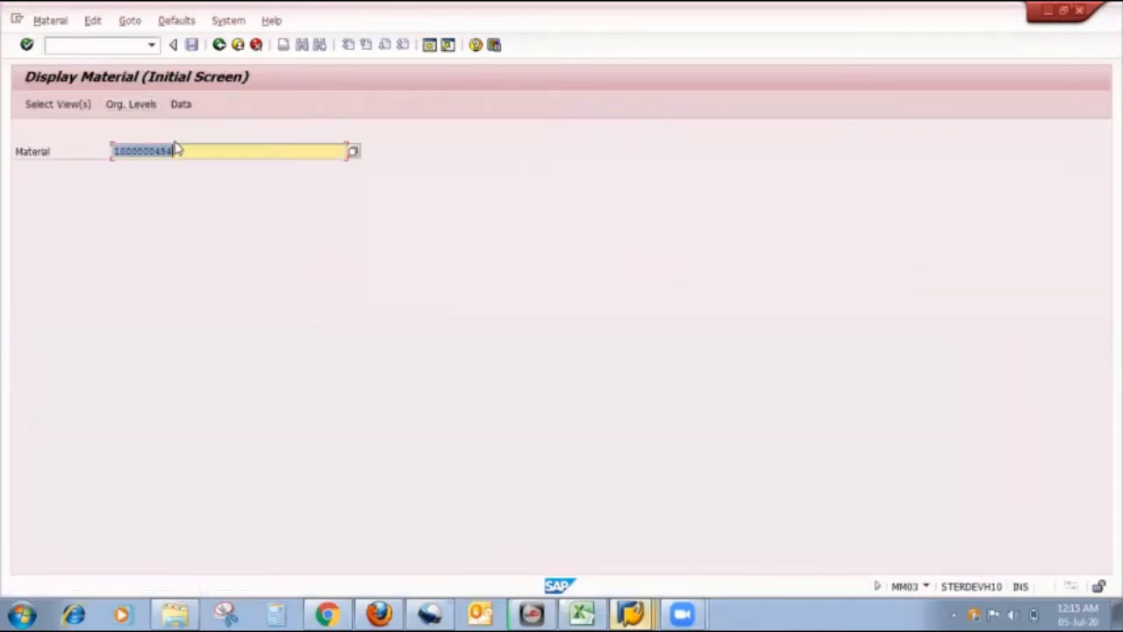
pyautogui.click(180, 151)
pyautogui.press('BackSpace')
pyautogui.write('5')
pyautogui.press('Return')
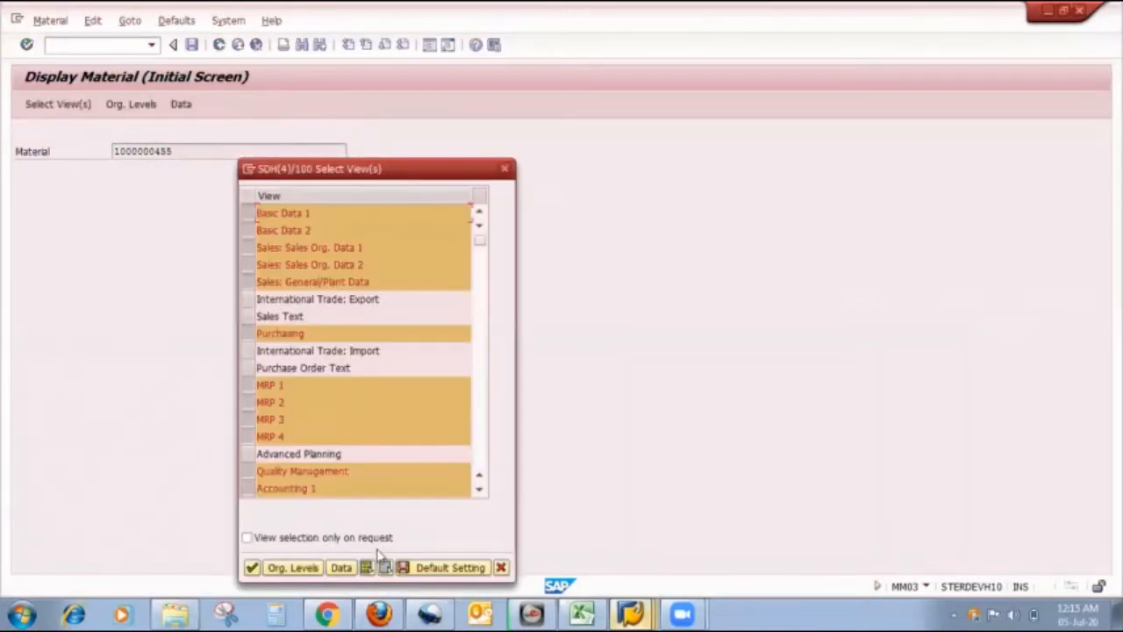
pyautogui.click(249, 471)
pyautogui.press('Return')
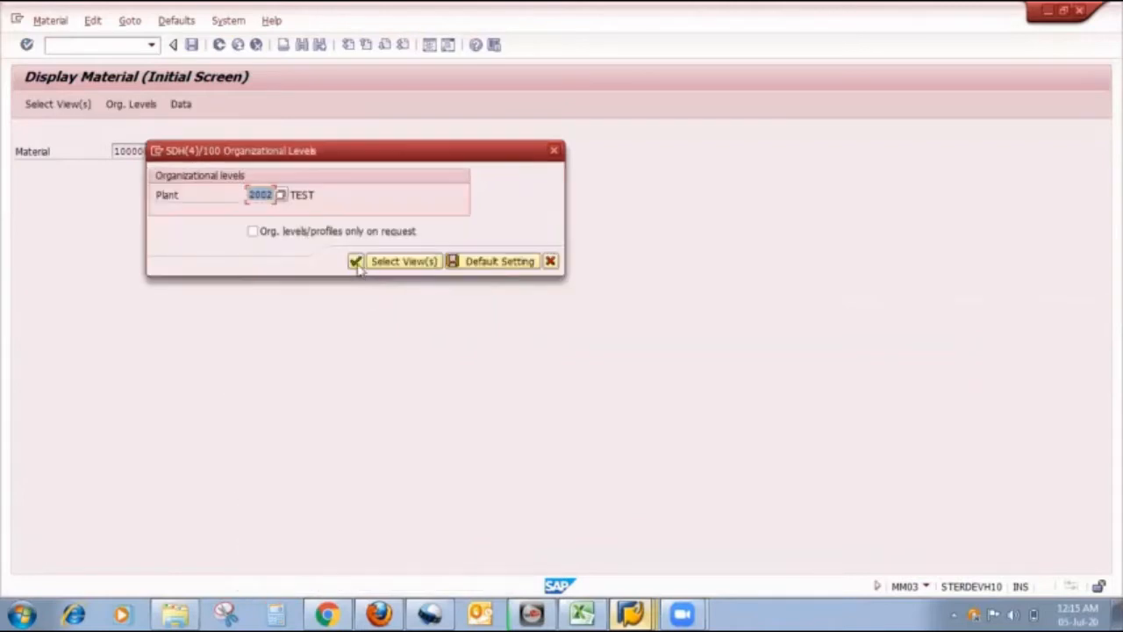
pyautogui.click(355, 262)
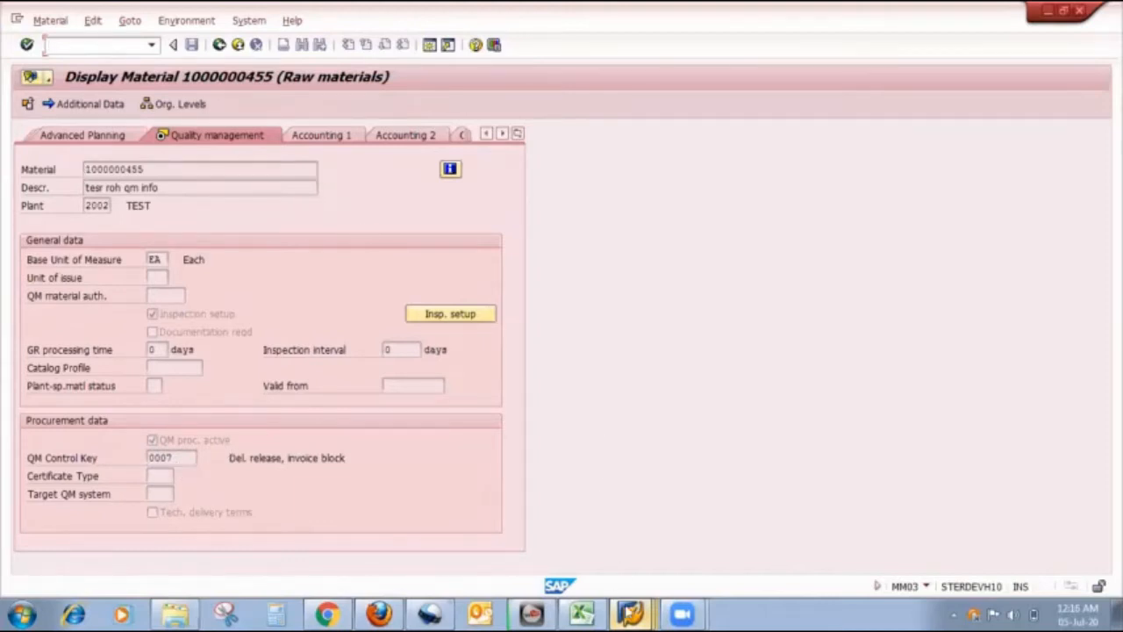
pyautogui.moveTo(631, 613)
pyautogui.click(547, 523)
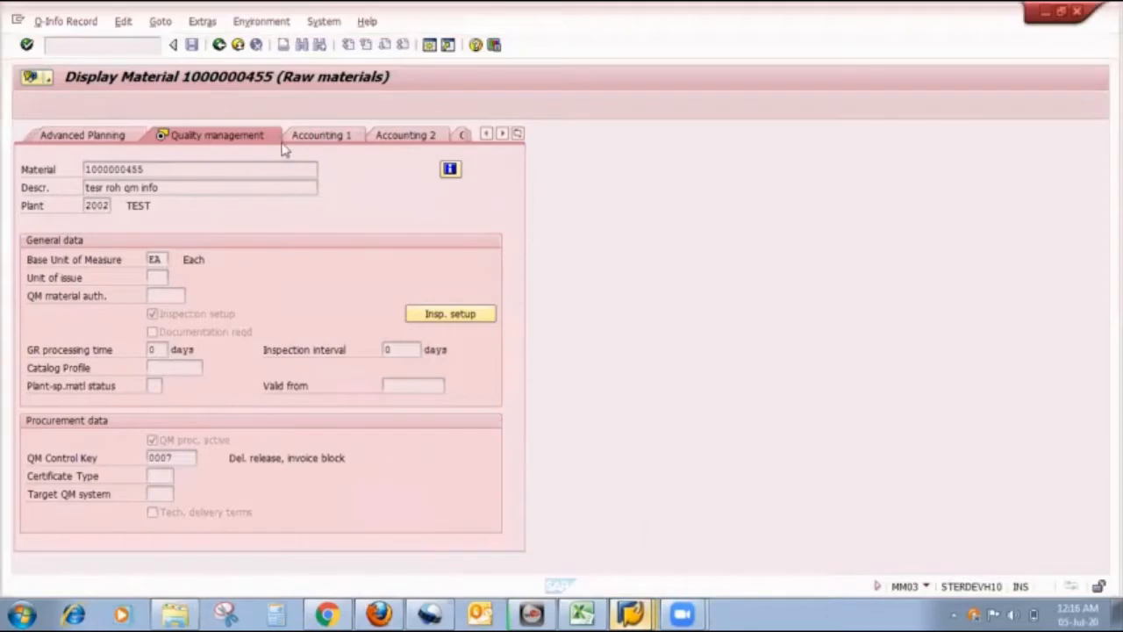
pyautogui.click(236, 170)
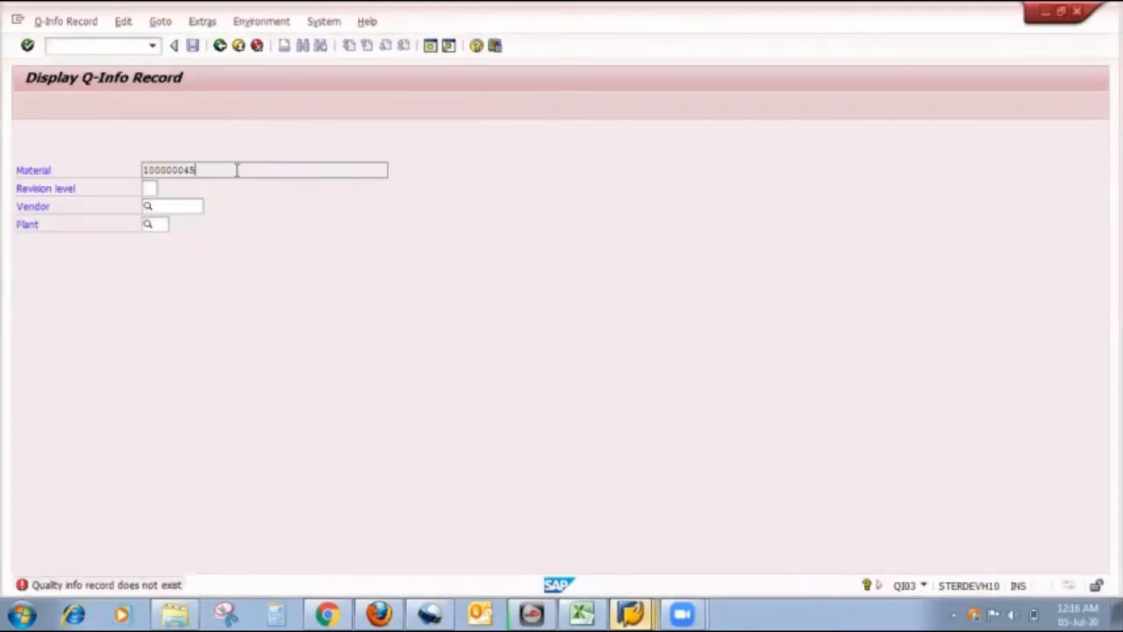
pyautogui.press('BackSpace')
pyautogui.write('5')
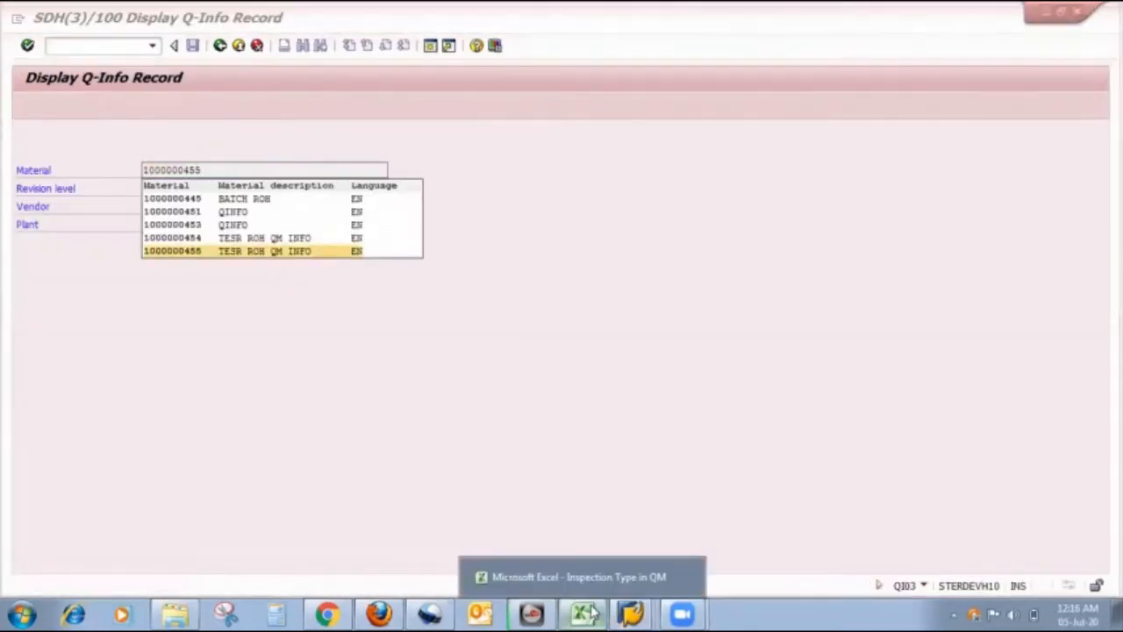
# - Check the vendor in the Excel workbook, then display and review the quality info record for vendor 310414 and plant 2002
pyautogui.click(584, 611)
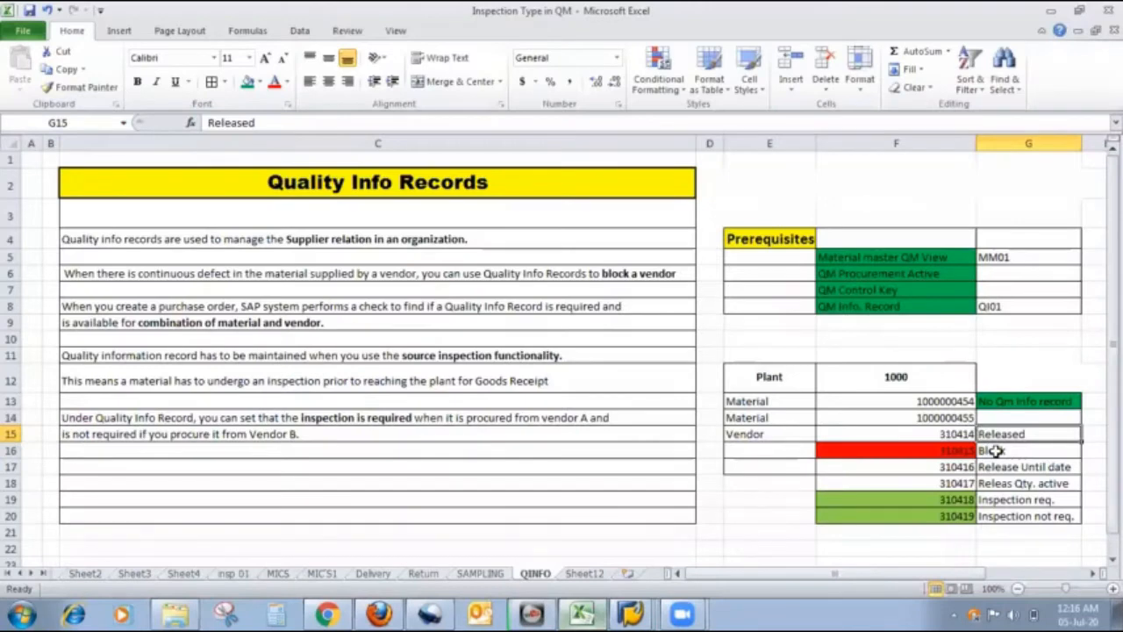
pyautogui.hotkey('alt', 'Tab')
pyautogui.click(162, 207)
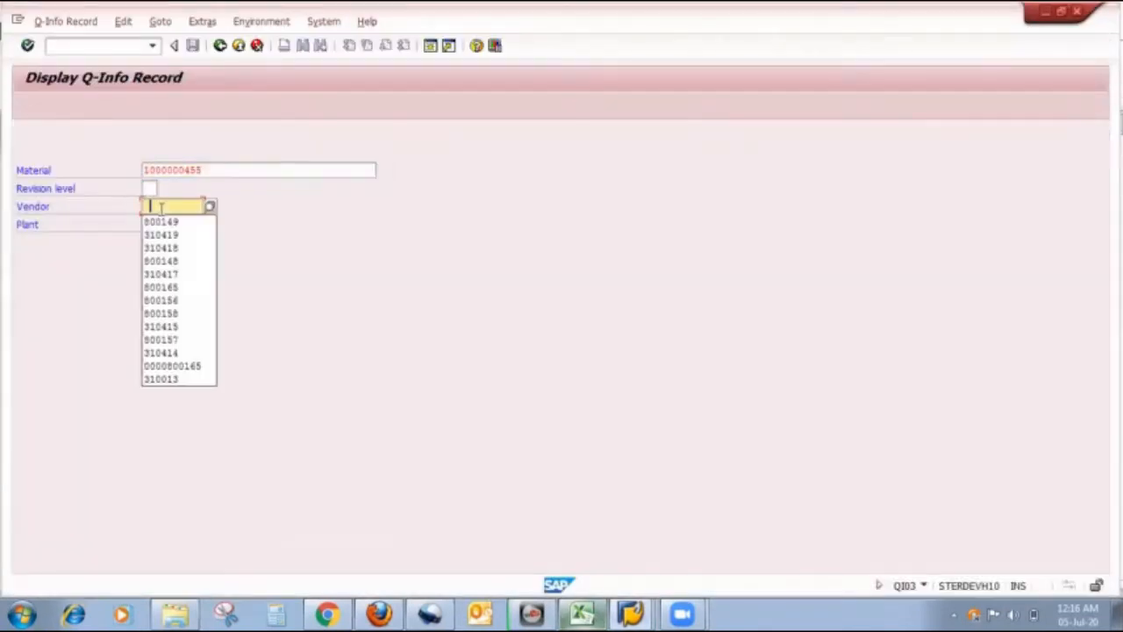
pyautogui.click(186, 354)
pyautogui.click(151, 224)
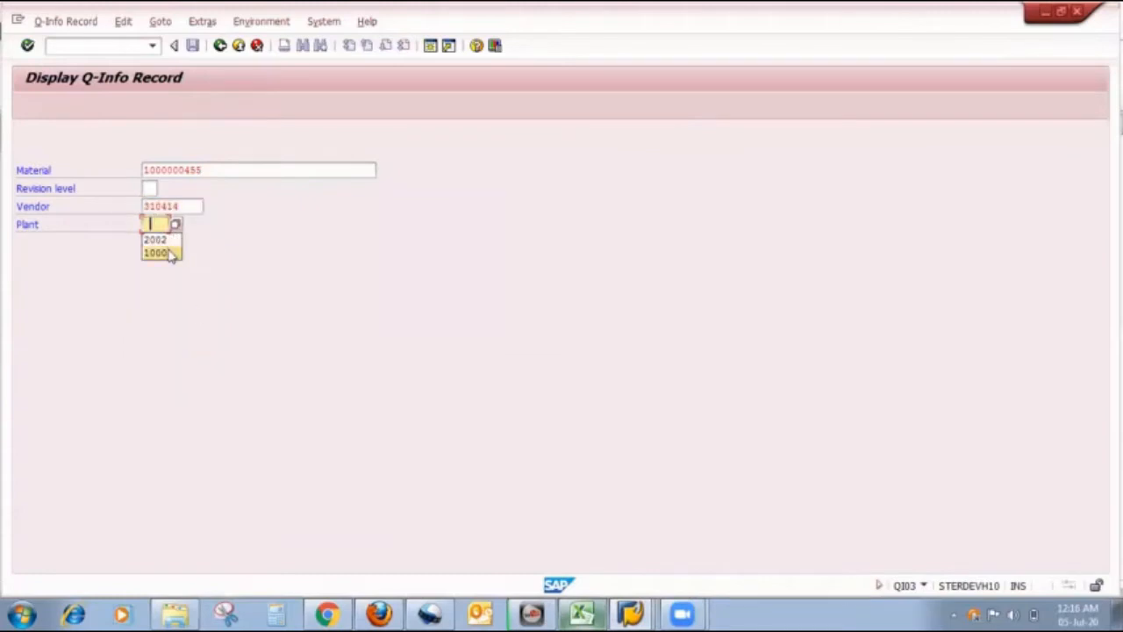
pyautogui.click(162, 240)
pyautogui.press('Return')
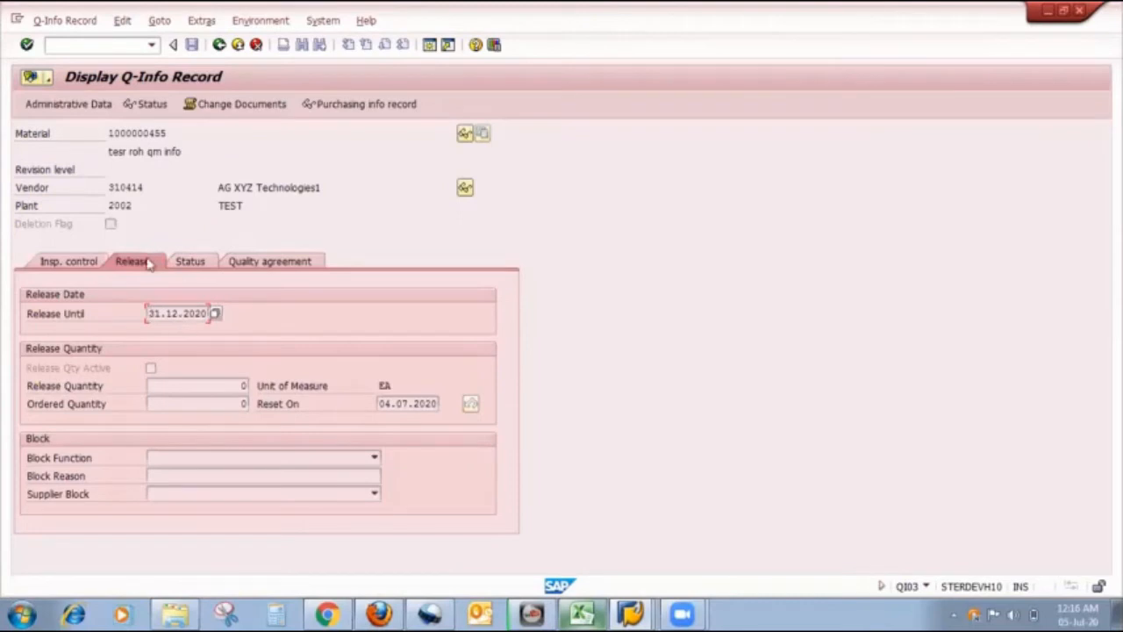
pyautogui.click(52, 262)
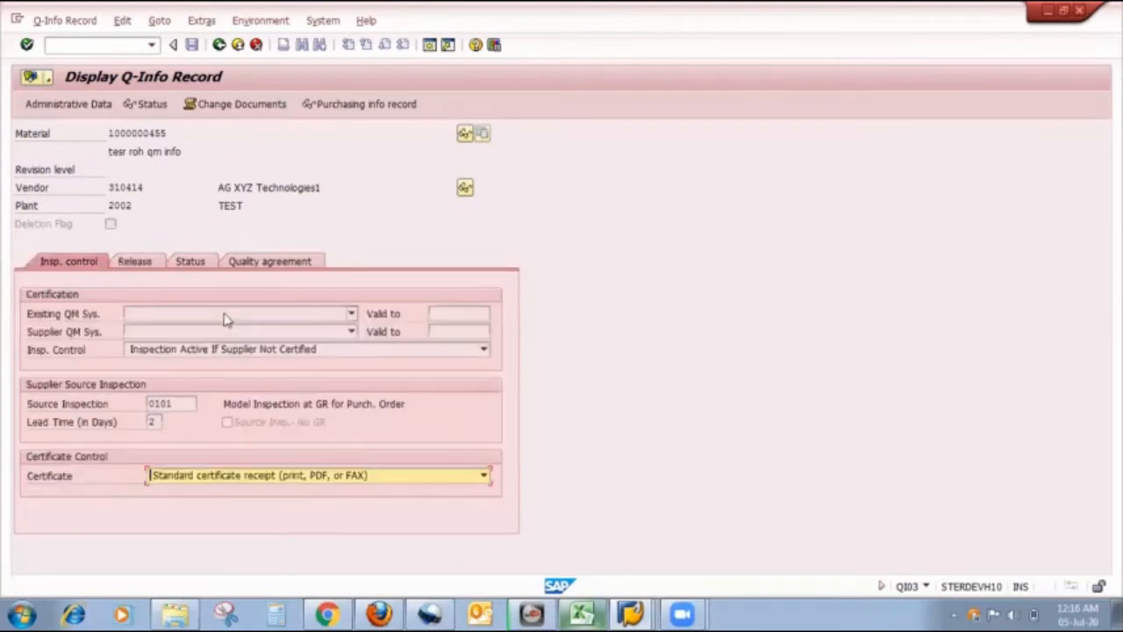
pyautogui.click(218, 44)
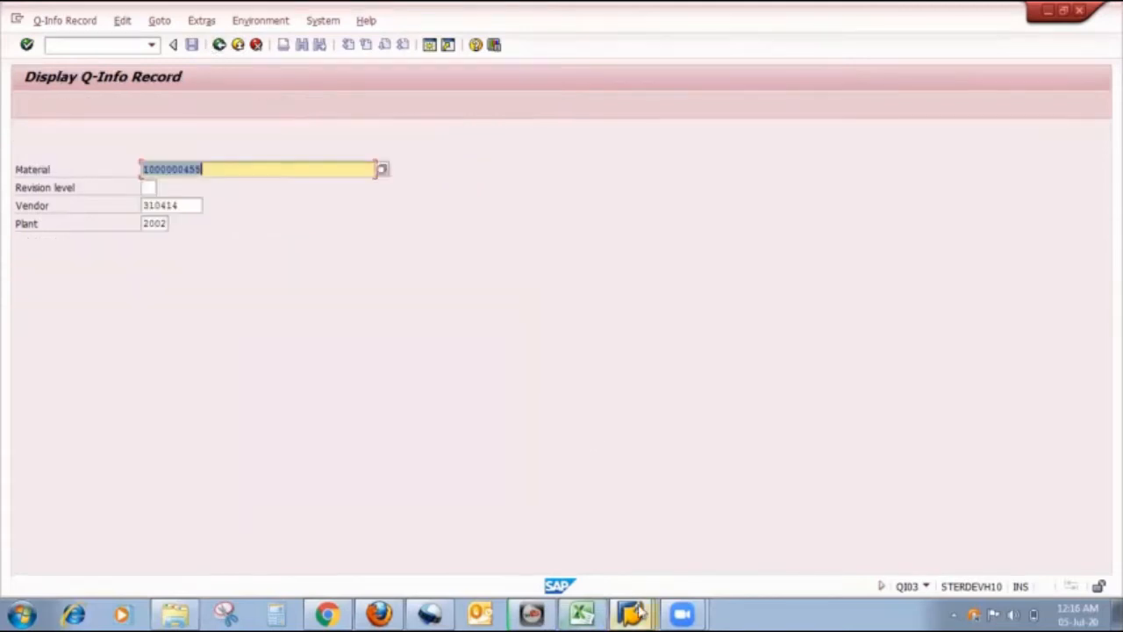
# - Start transaction ME21N in the Display Material session and set the vendor to 310414, checking it against the Excel workbook
pyautogui.moveTo(640, 613)
pyautogui.click(630, 548)
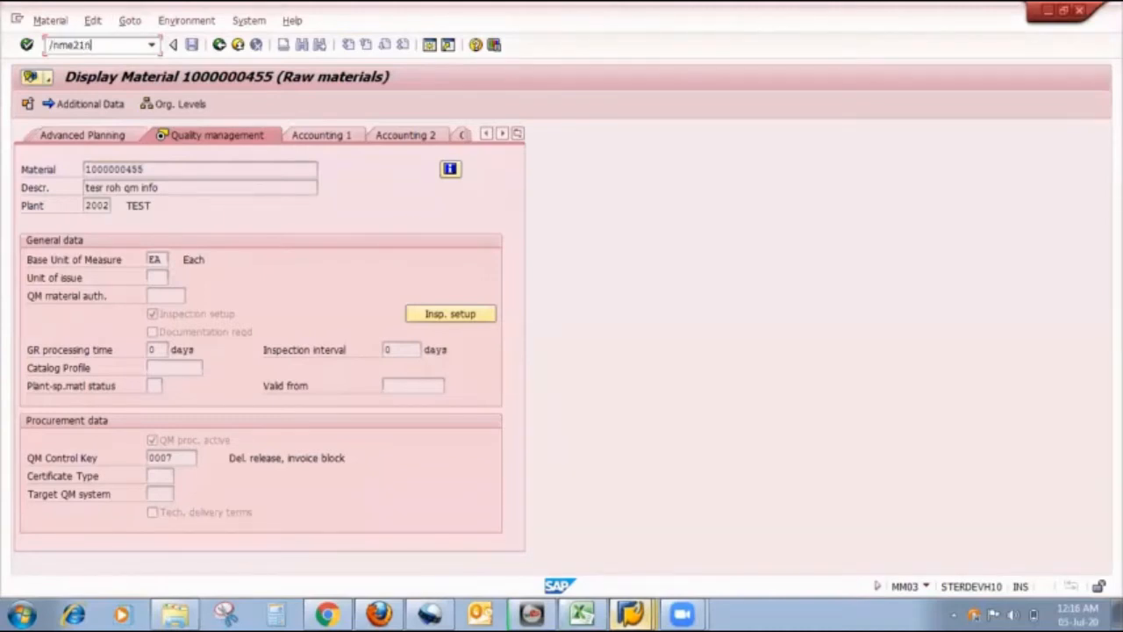
pyautogui.press('Return')
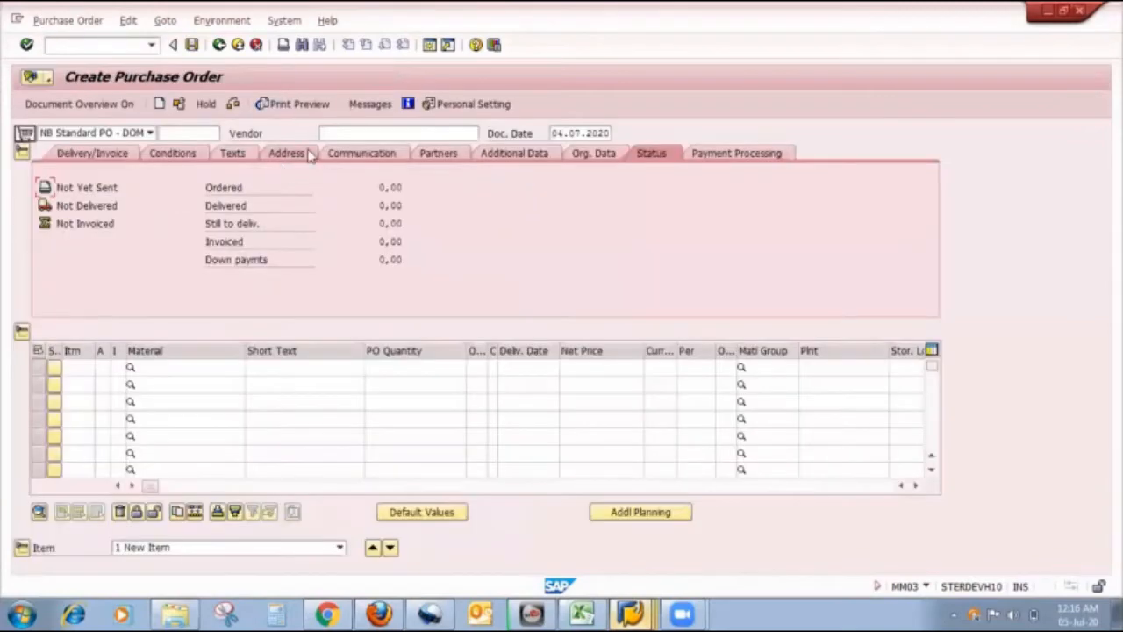
pyautogui.click(352, 133)
pyautogui.click(352, 134)
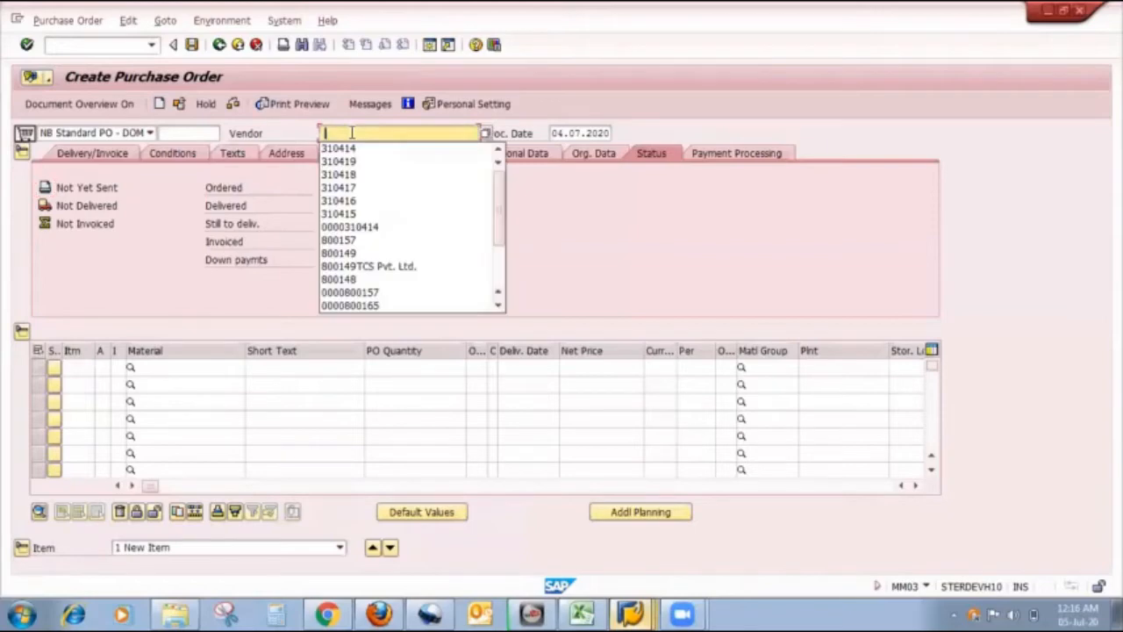
pyautogui.press('Down')
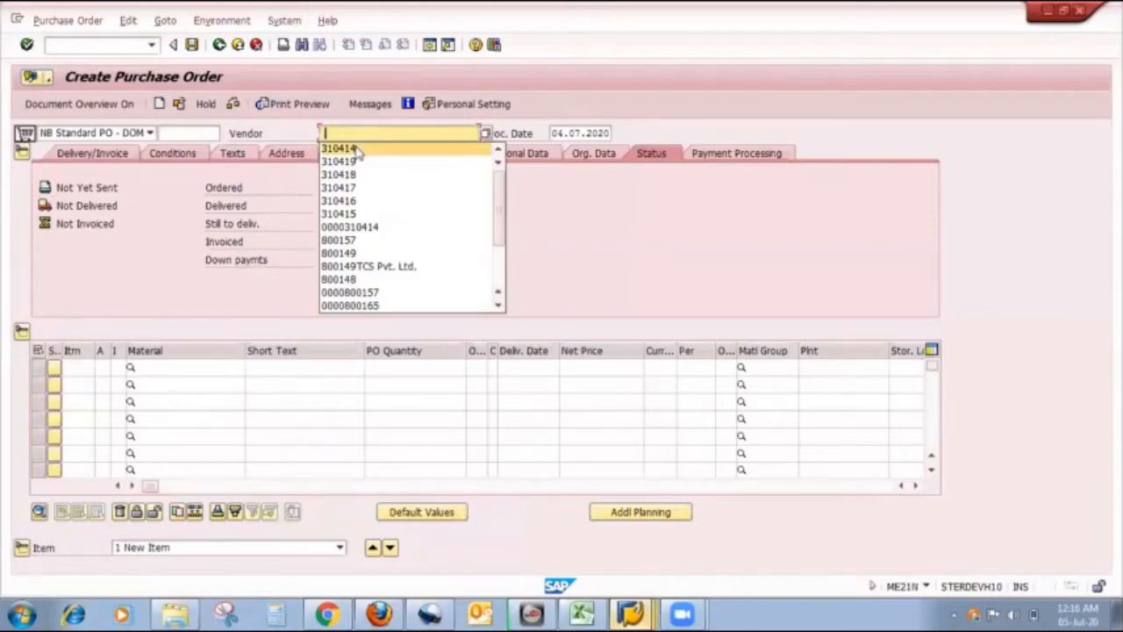
pyautogui.press('Return')
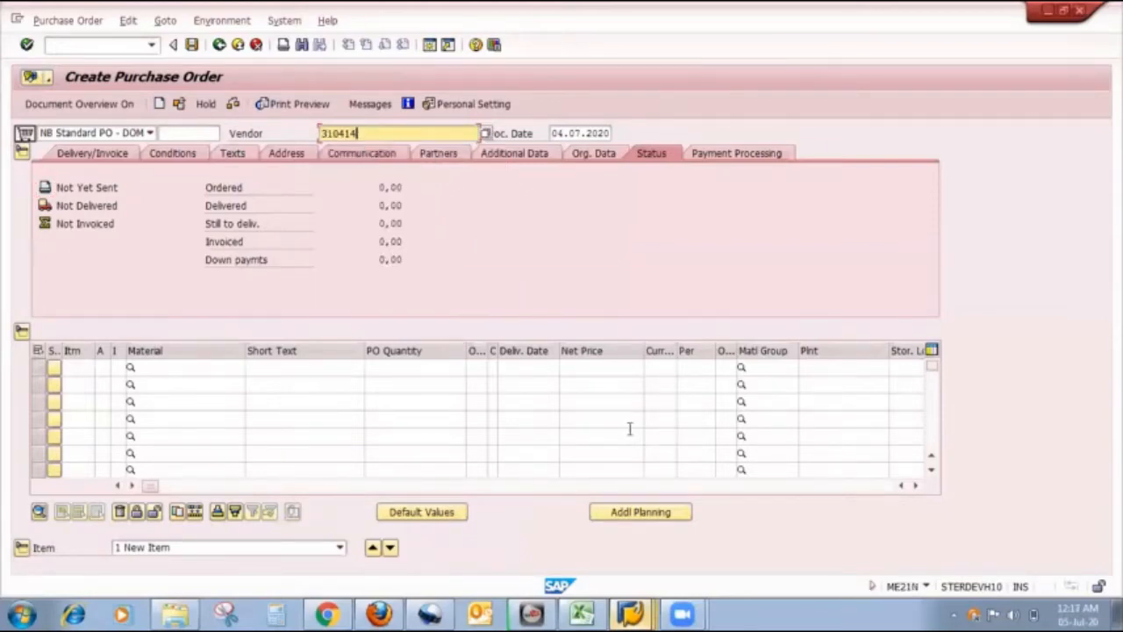
pyautogui.click(581, 614)
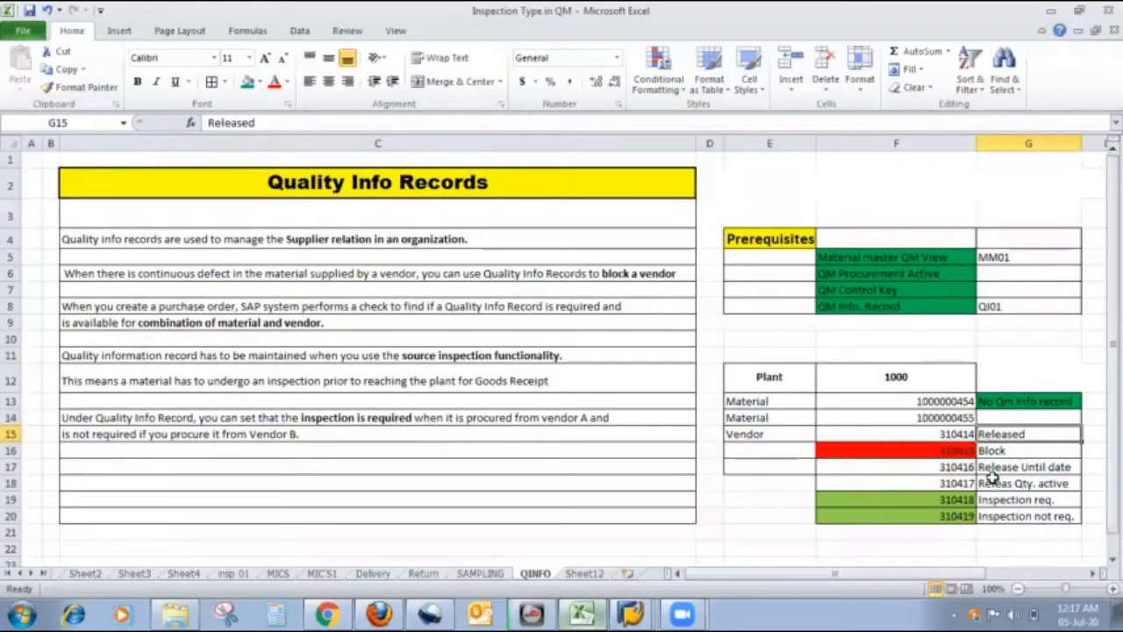
pyautogui.hotkey('alt', 'Tab')
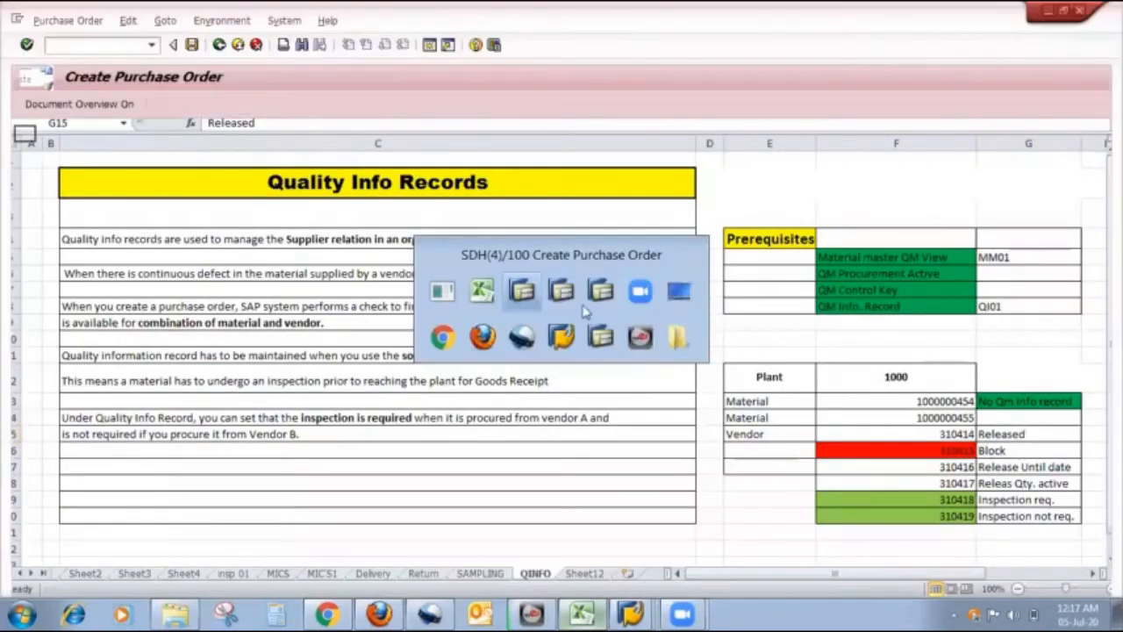
# - Set the purchase order's organizational data to purchasing organization 2000, purchasing group 101 and company code 2000
pyautogui.click(594, 157)
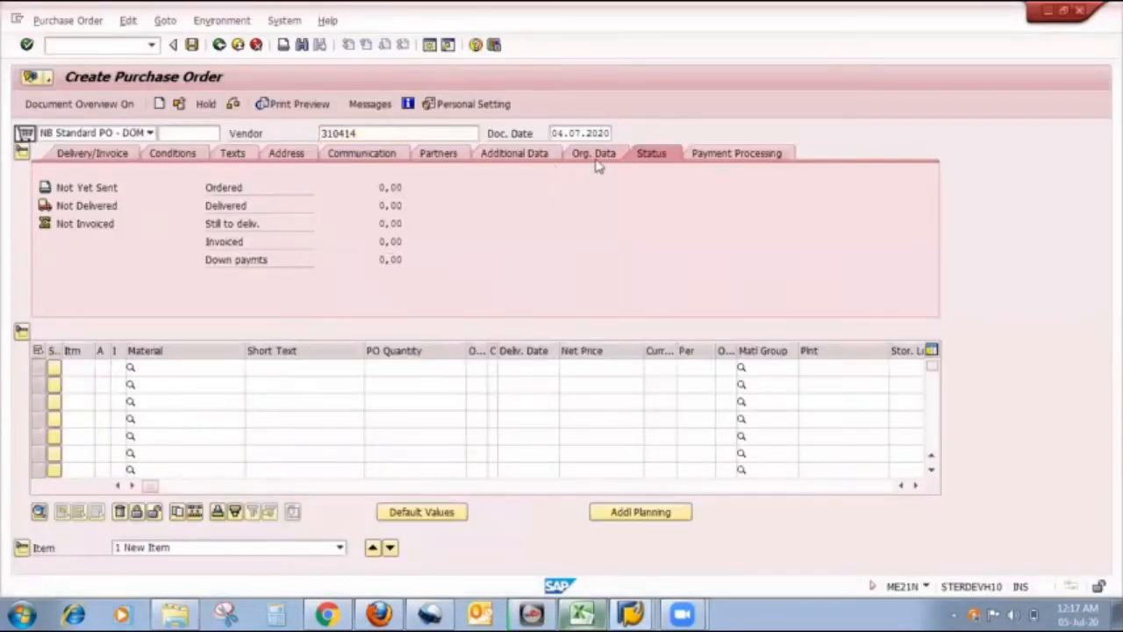
pyautogui.click(140, 187)
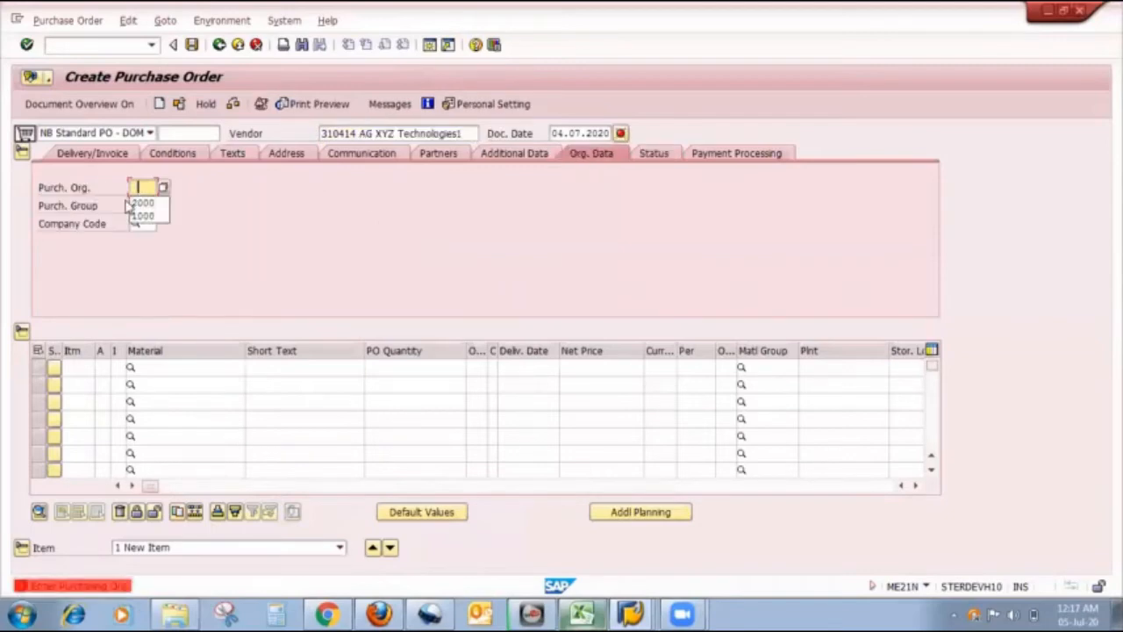
pyautogui.click(138, 199)
pyautogui.click(140, 206)
pyautogui.click(141, 221)
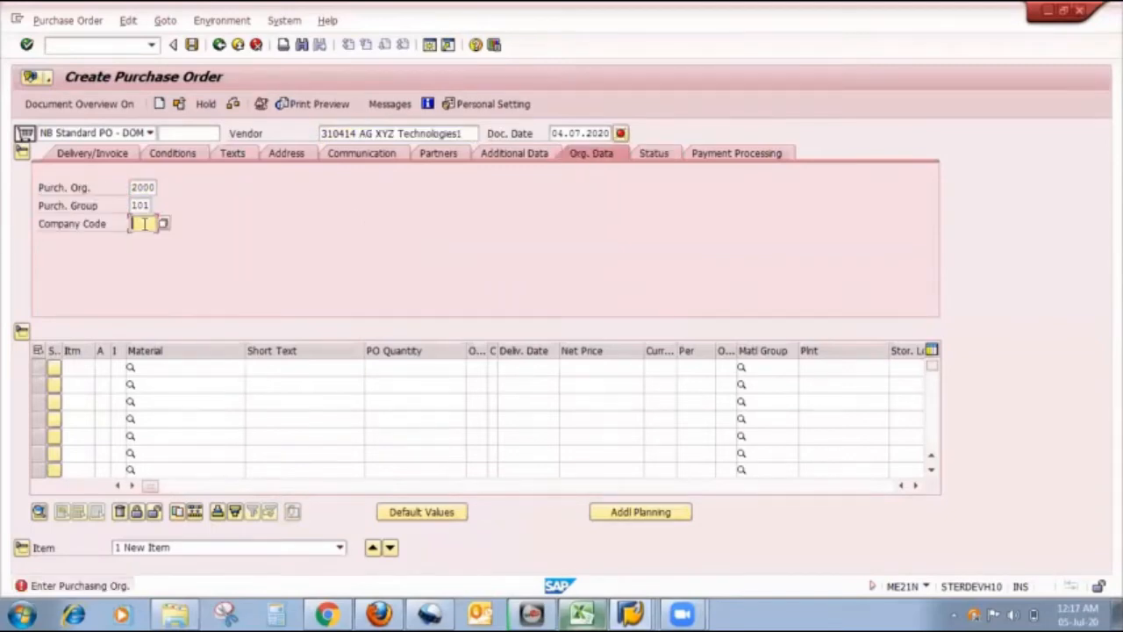
pyautogui.click(140, 224)
pyautogui.click(143, 235)
pyautogui.press('Return')
pyautogui.click(164, 365)
pyautogui.click(176, 396)
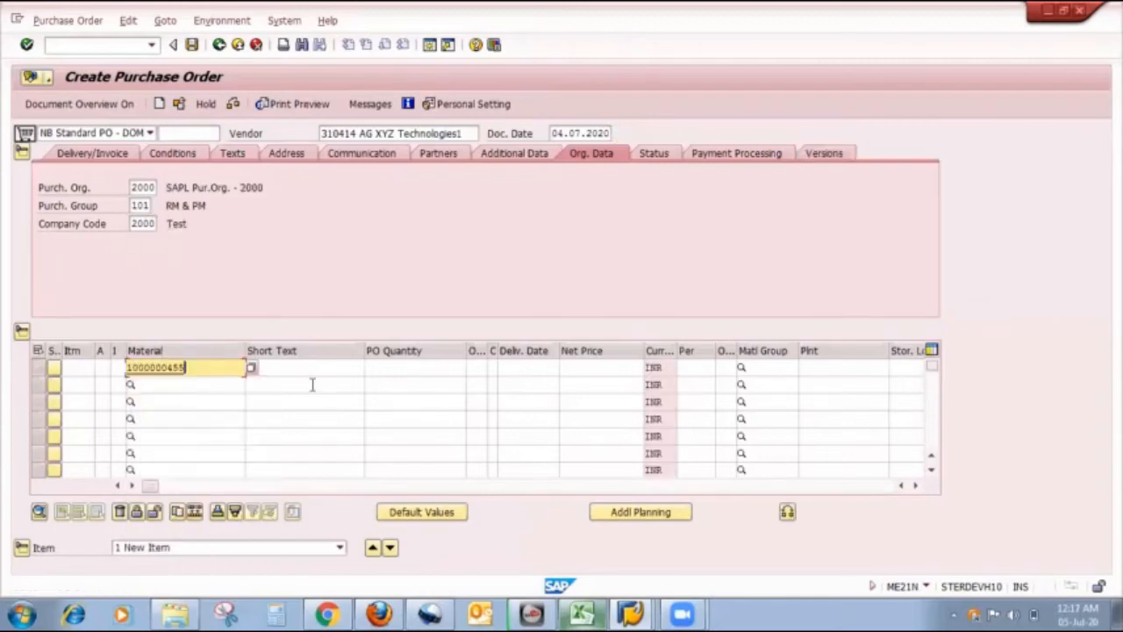
pyautogui.click(418, 367)
pyautogui.click(427, 389)
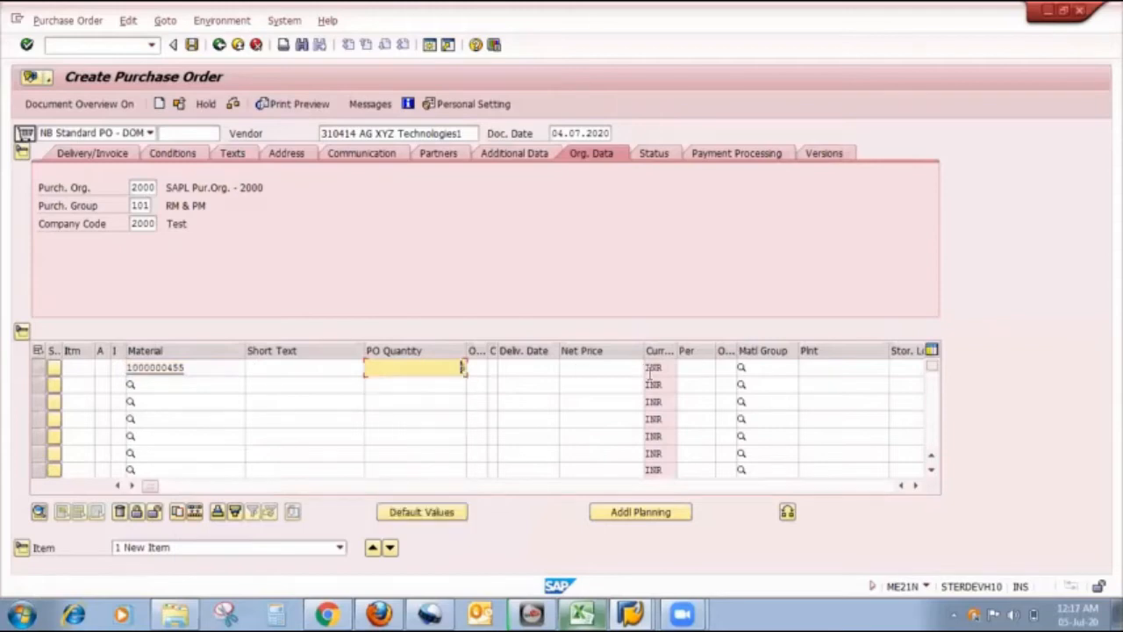
pyautogui.click(621, 367)
pyautogui.click(627, 388)
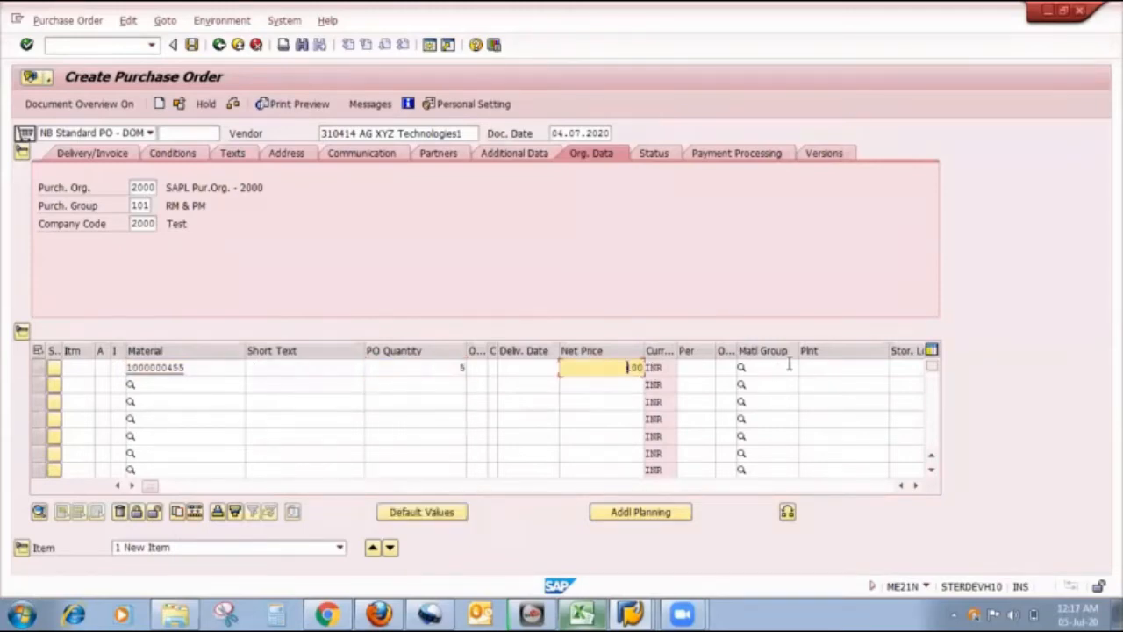
pyautogui.click(804, 367)
pyautogui.click(824, 391)
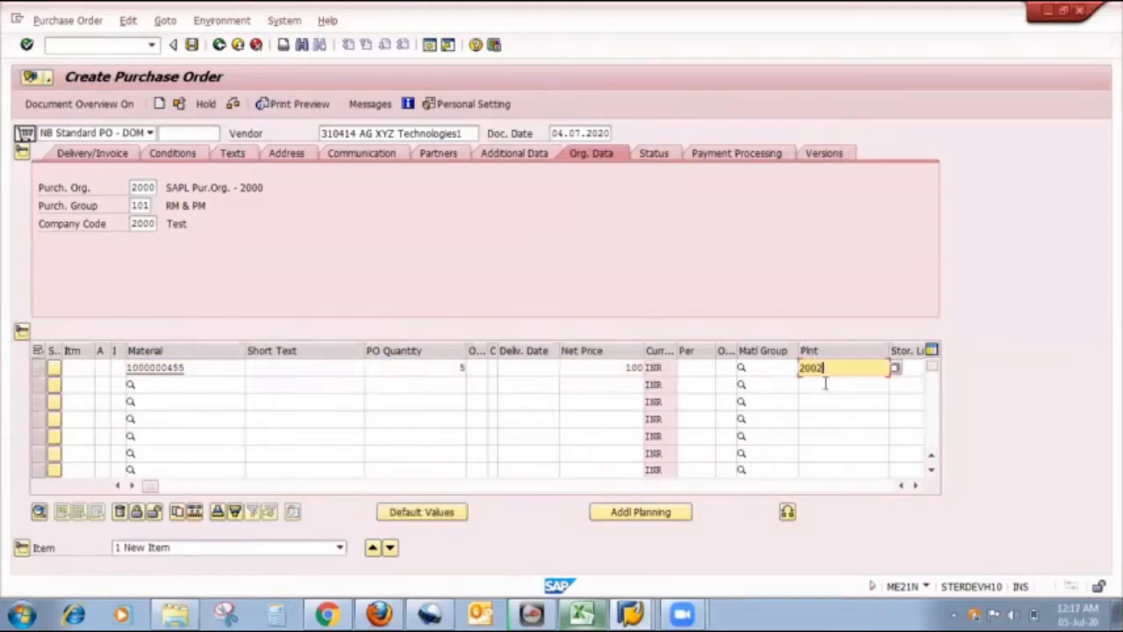
# - Confirm the order item, accept the system messages and save the purchase order
pyautogui.press('Return')
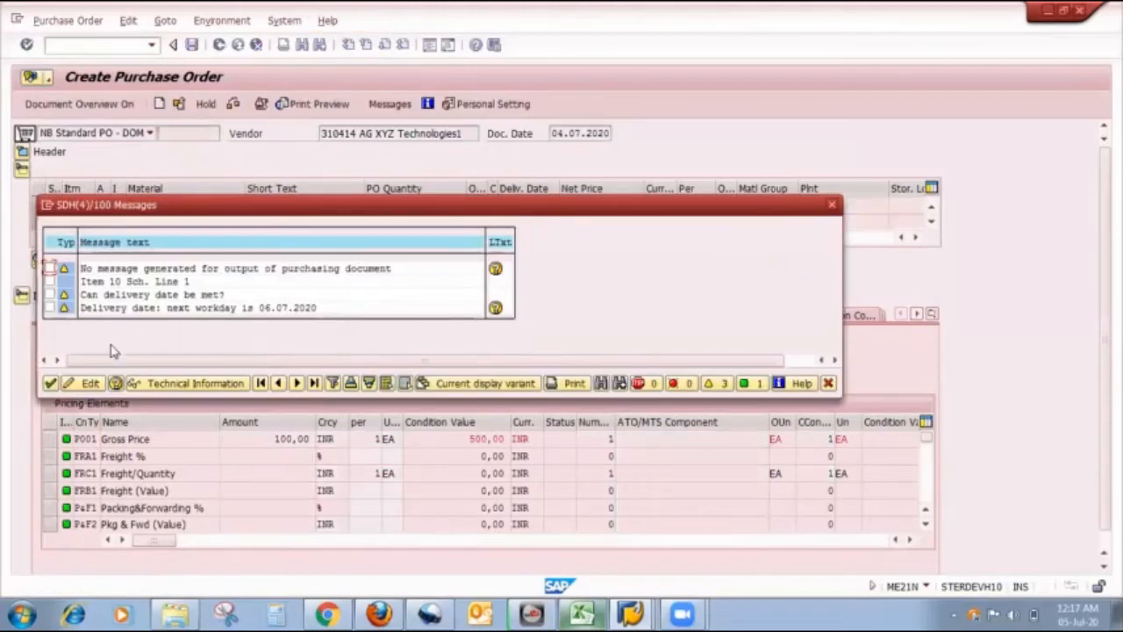
pyautogui.click(50, 386)
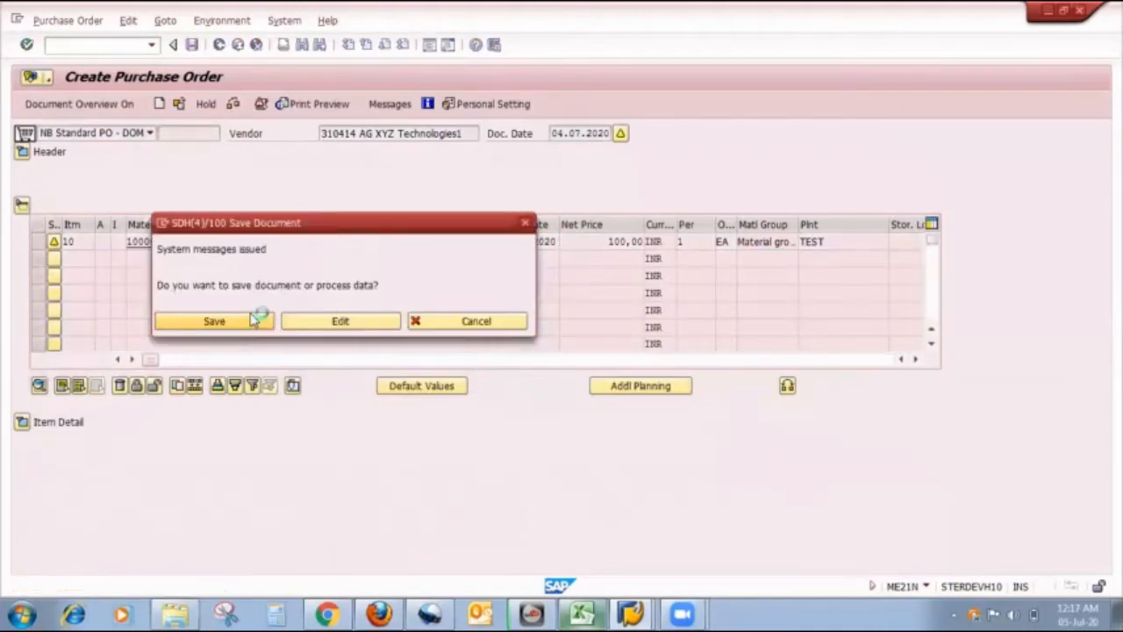
pyautogui.click(214, 320)
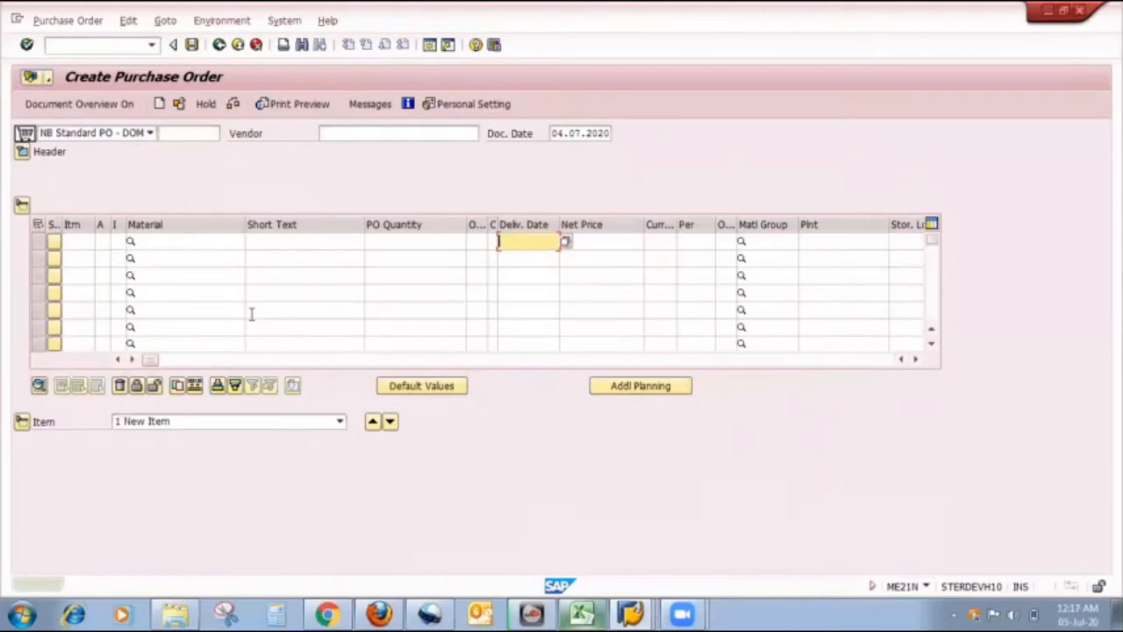
# - Switch to the Excel workbook and review the vendor 310415 entry and its "Block" status
pyautogui.click(587, 613)
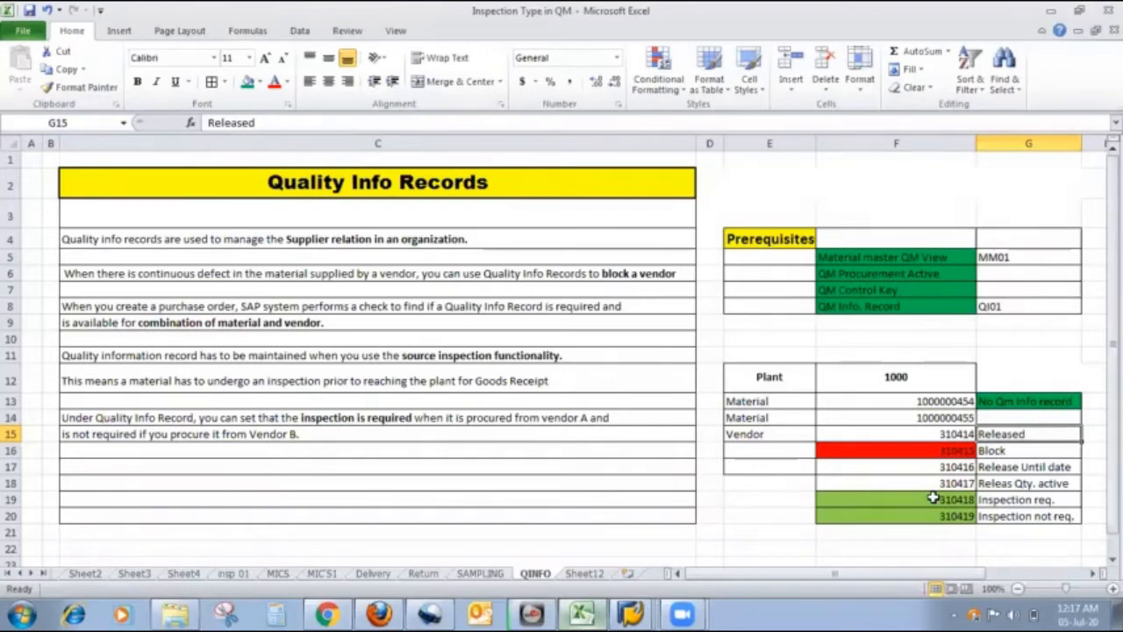
pyautogui.click(951, 450)
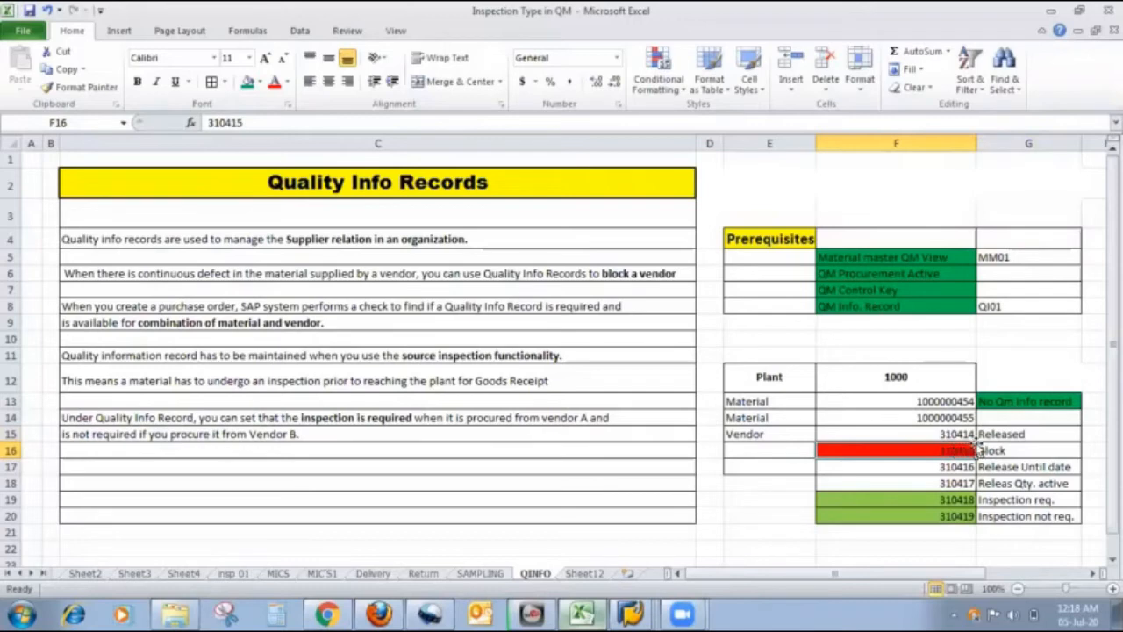
pyautogui.click(984, 449)
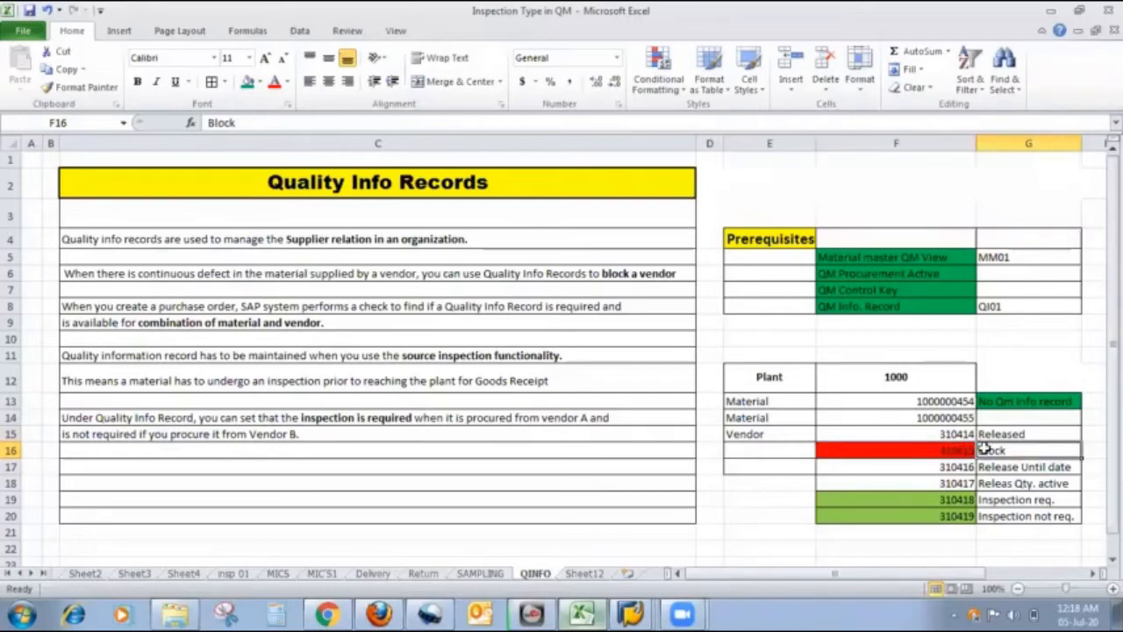
pyautogui.moveTo(632, 612)
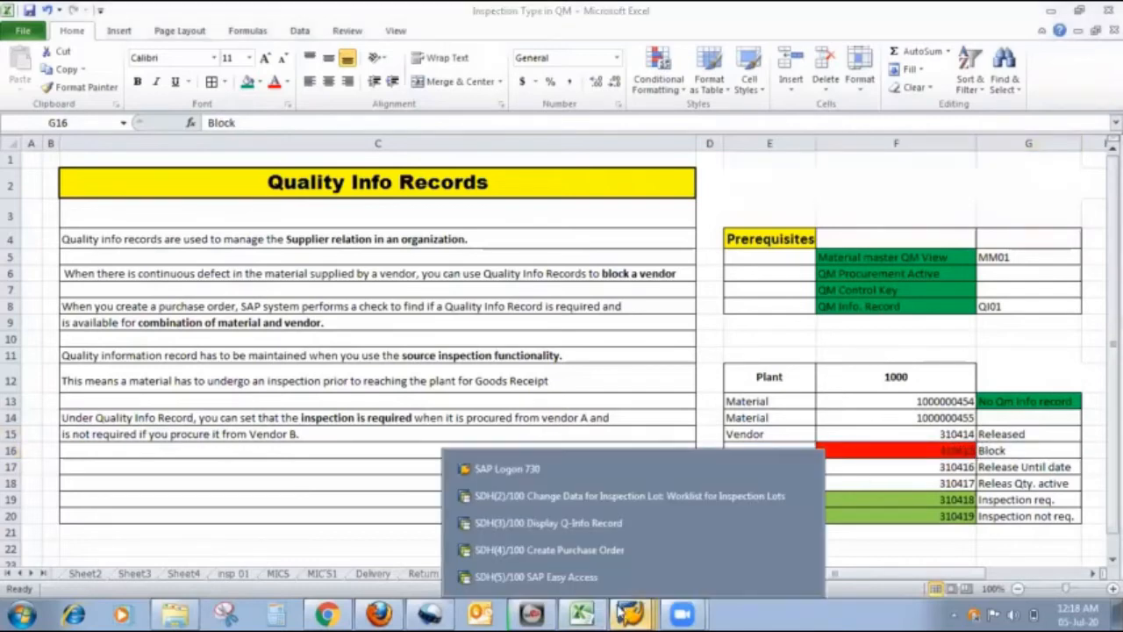
pyautogui.click(561, 523)
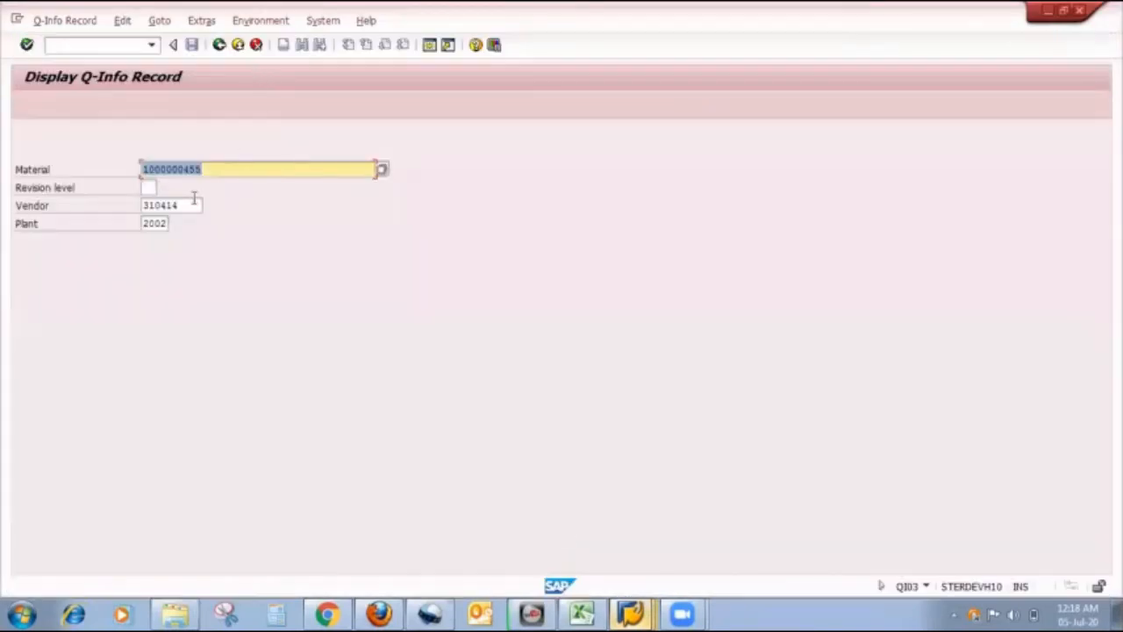
pyautogui.click(183, 208)
pyautogui.press('BackSpace')
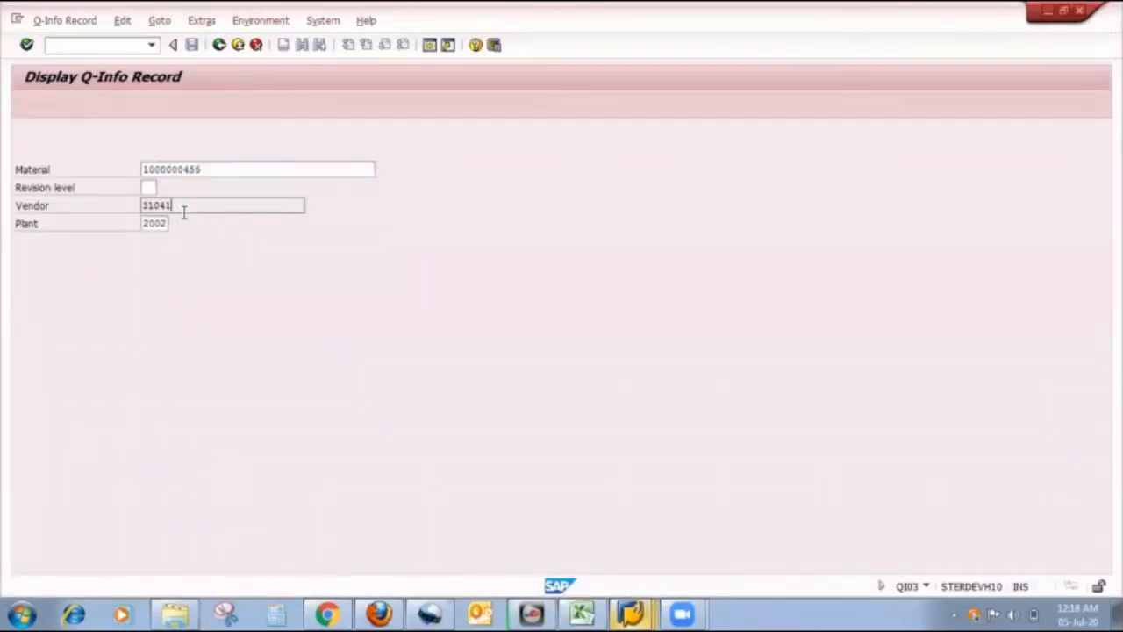
pyautogui.write('5')
pyautogui.press('Return')
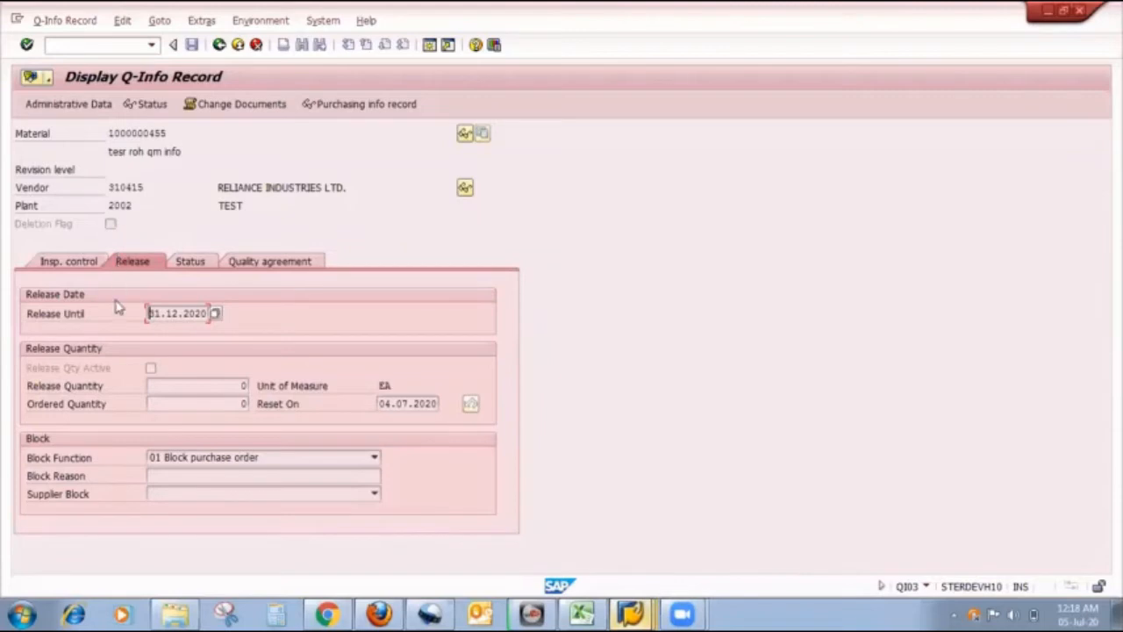
# - Examine the inspection control and release data of vendor 310415's record, including the block function options, and return to the selection screen
pyautogui.click(86, 262)
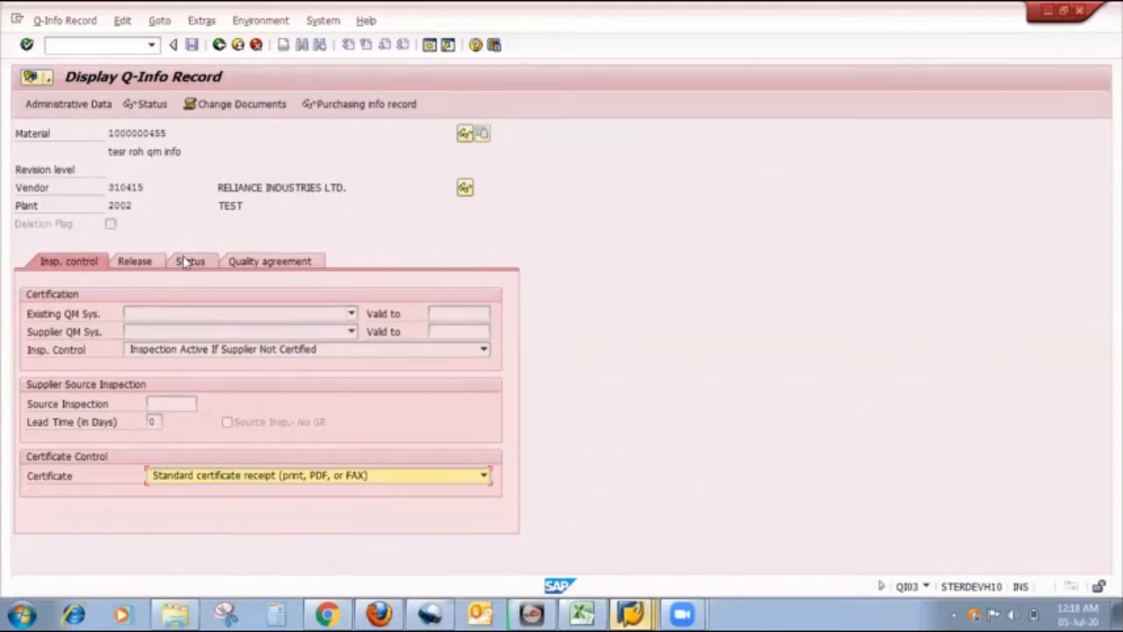
pyautogui.click(151, 262)
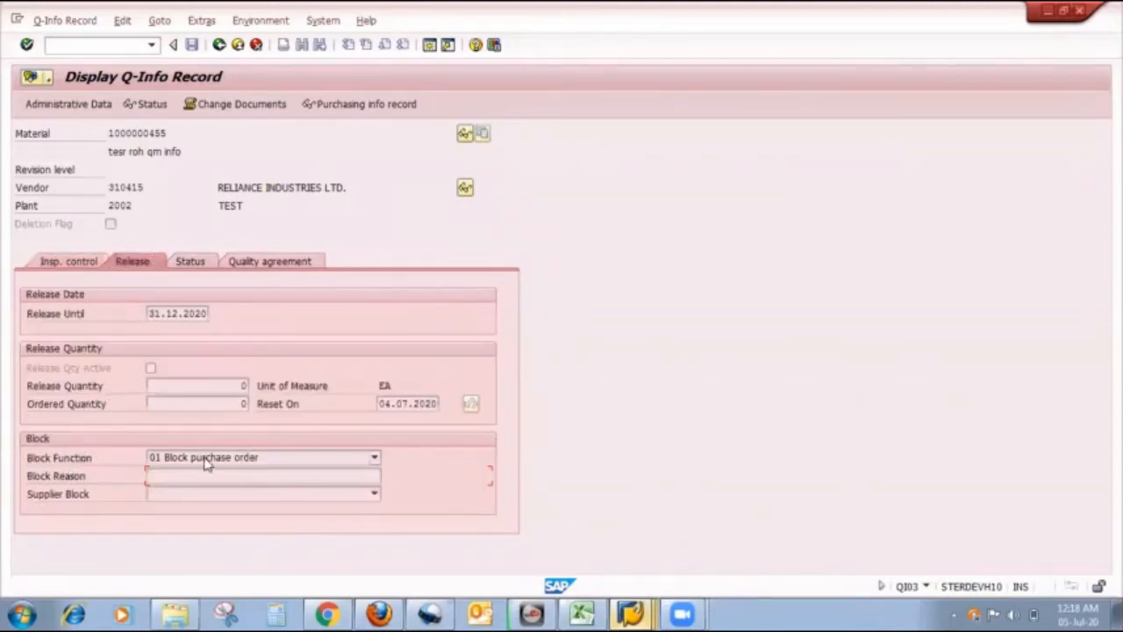
pyautogui.click(375, 459)
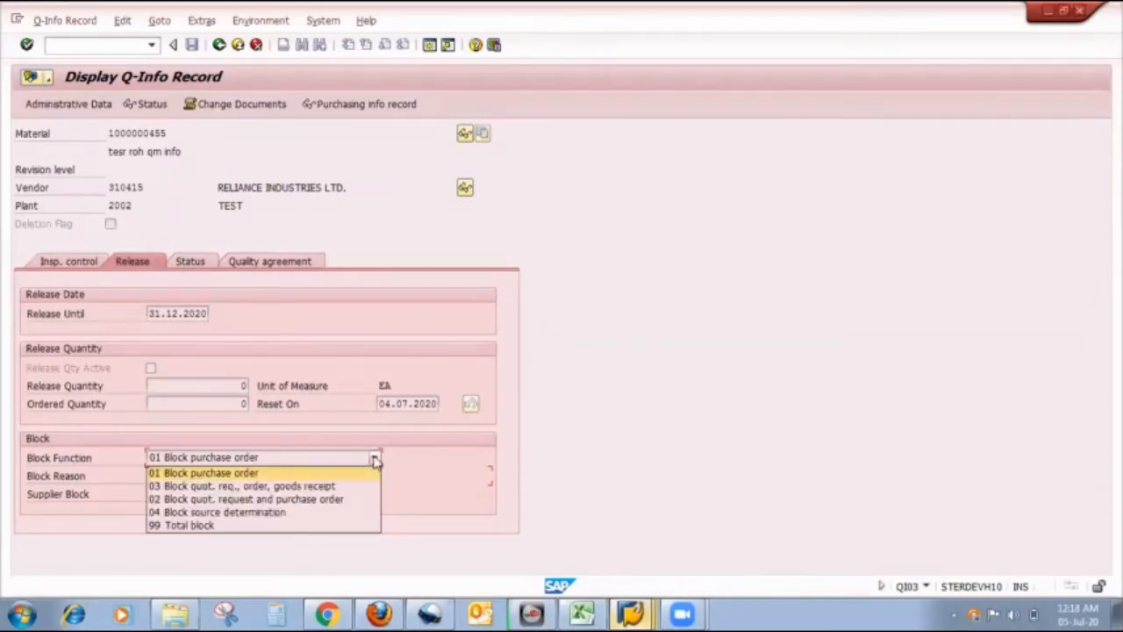
pyautogui.click(375, 459)
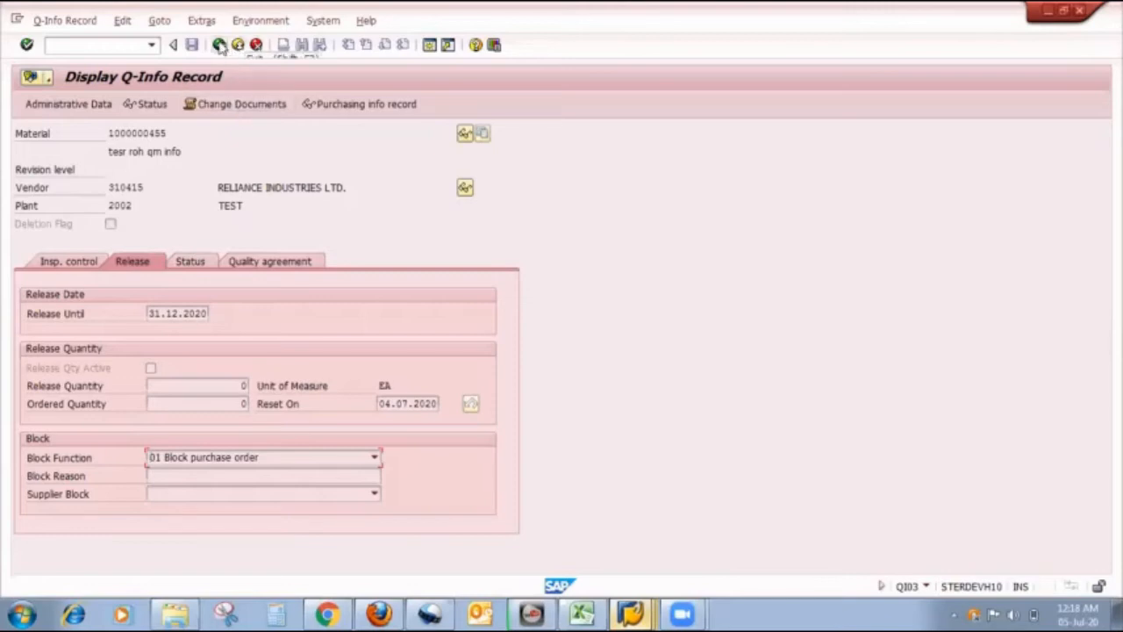
pyautogui.press('F3')
pyautogui.click(643, 612)
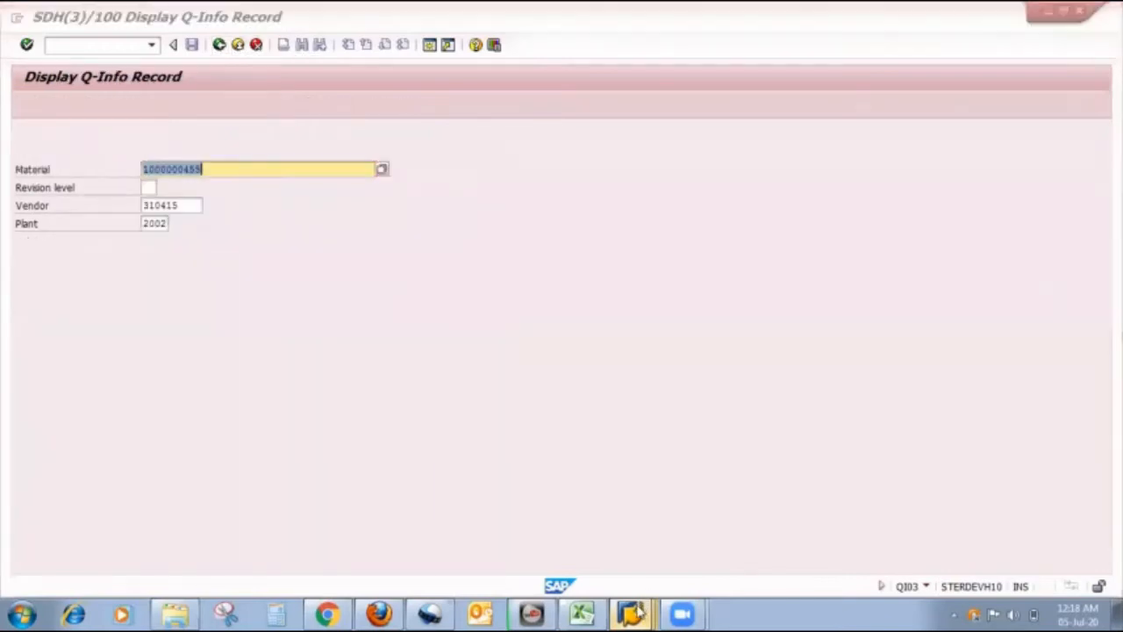
pyautogui.click(629, 550)
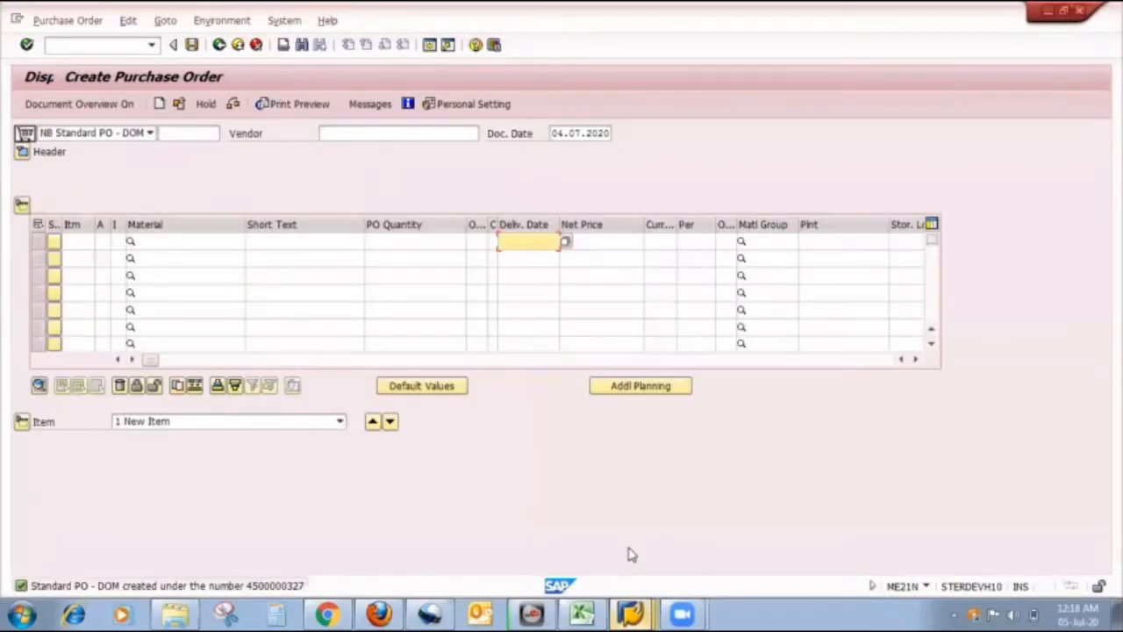
pyautogui.click(388, 132)
pyautogui.click(383, 148)
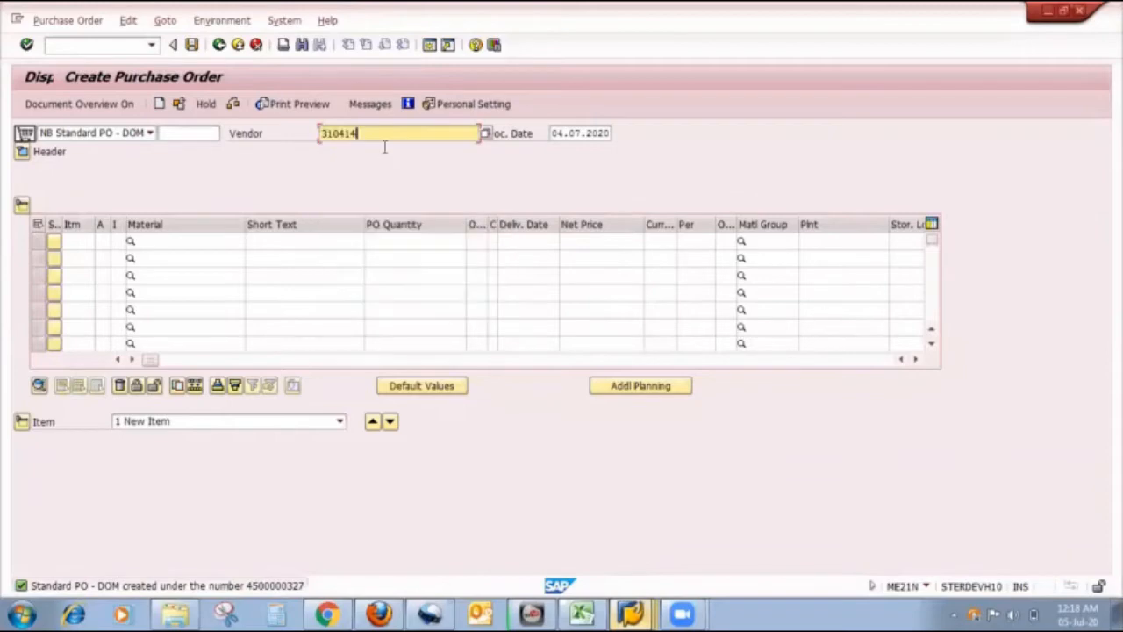
pyautogui.press('BackSpace')
pyautogui.write('5')
pyautogui.click(249, 241)
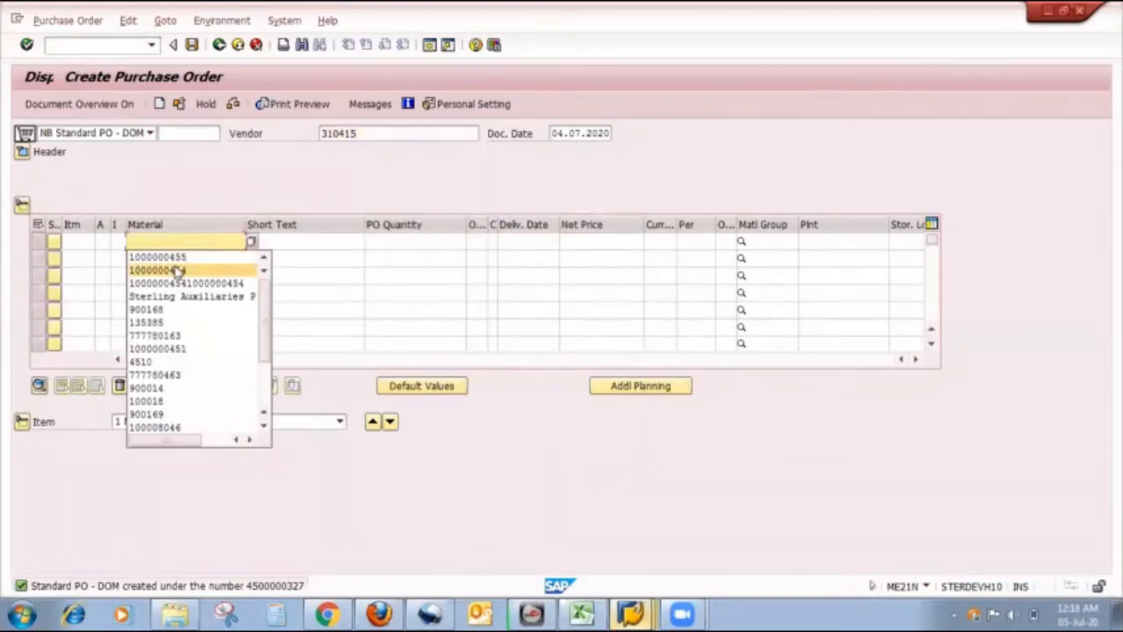
pyautogui.click(167, 257)
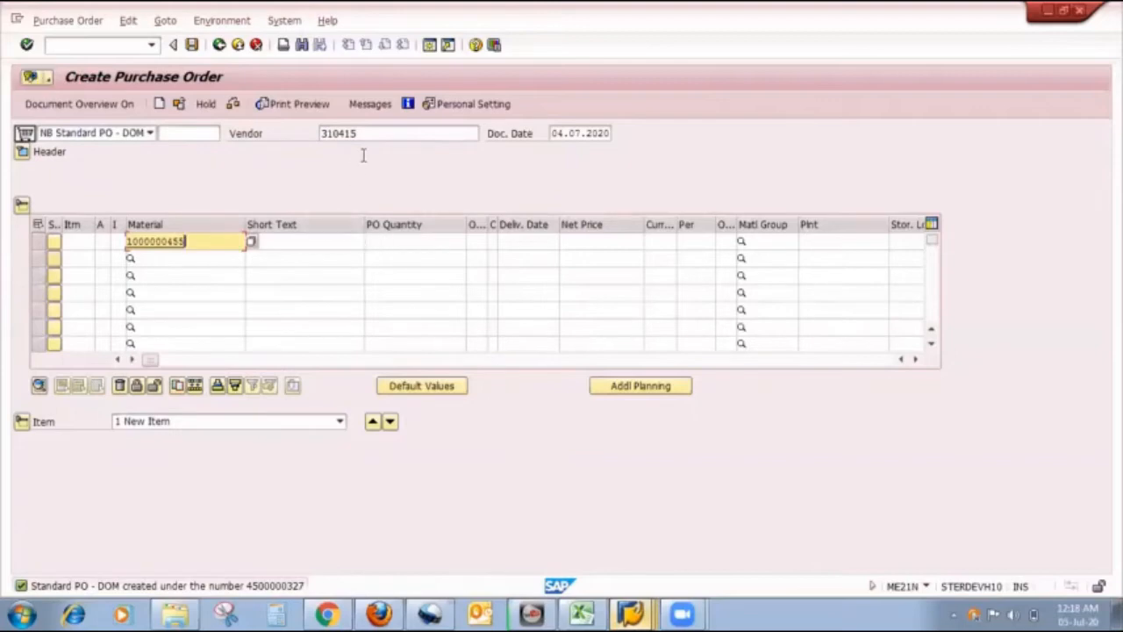
pyautogui.press('Return')
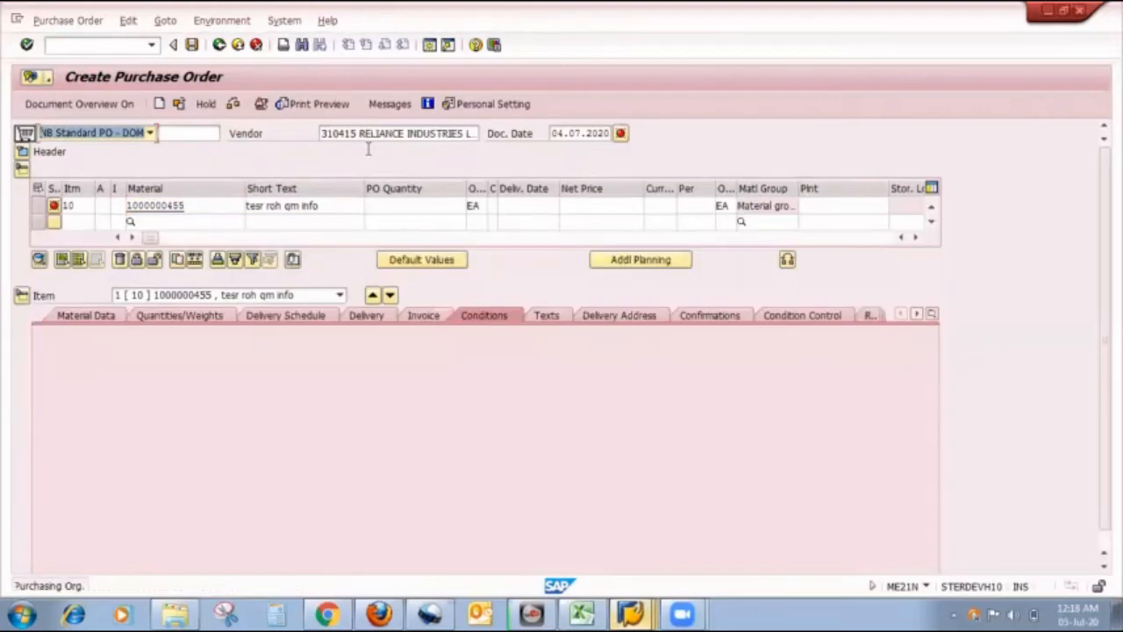
# - Set the order header's organizational data to purchasing organization 2000, purchasing group 101 and company code 2000
pyautogui.click(22, 151)
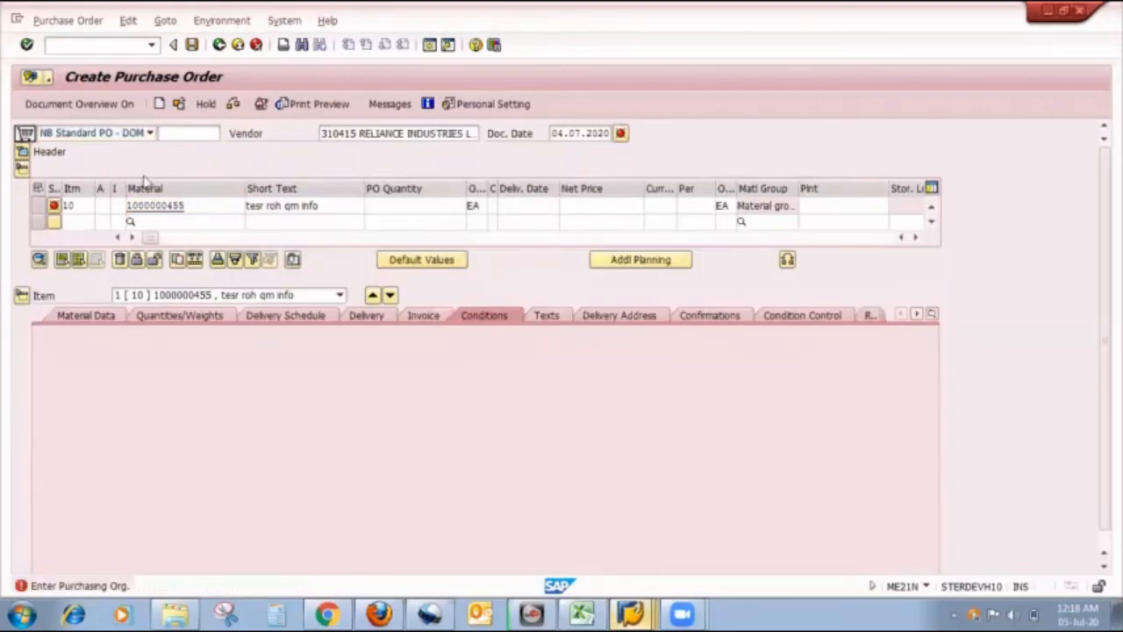
pyautogui.click(138, 187)
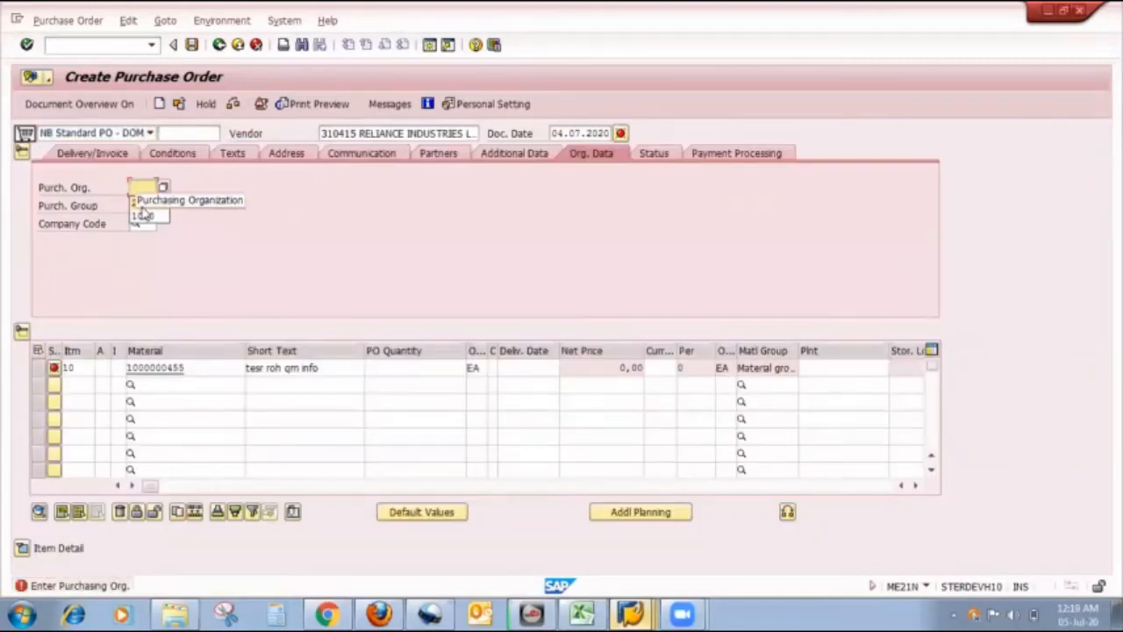
pyautogui.click(143, 209)
pyautogui.click(141, 205)
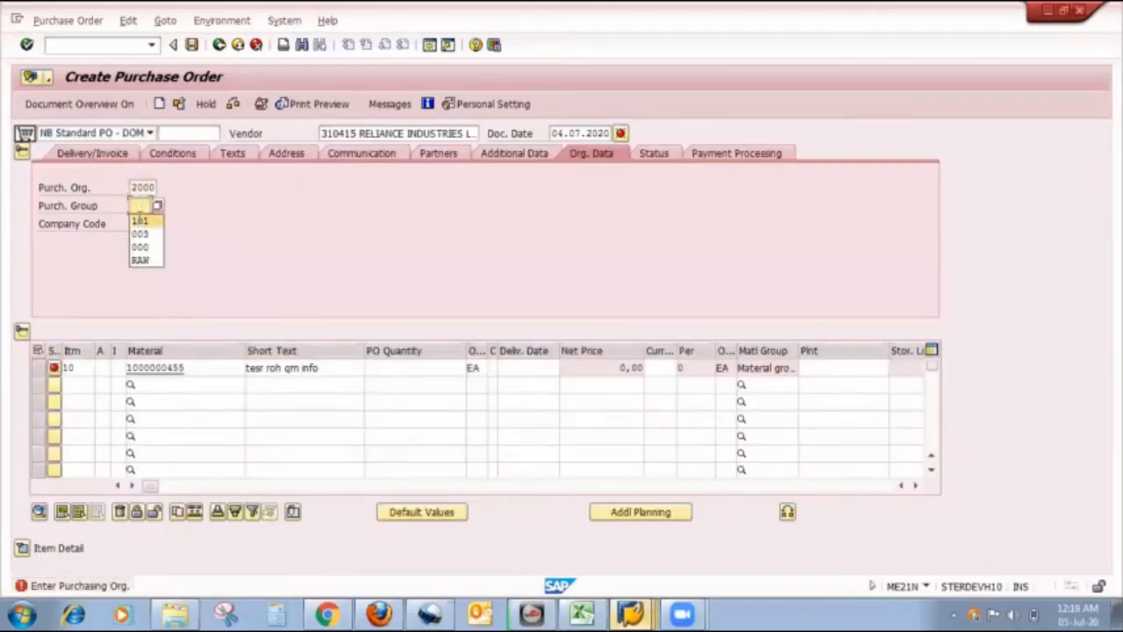
pyautogui.click(140, 217)
pyautogui.click(139, 225)
pyautogui.click(143, 240)
pyautogui.click(209, 369)
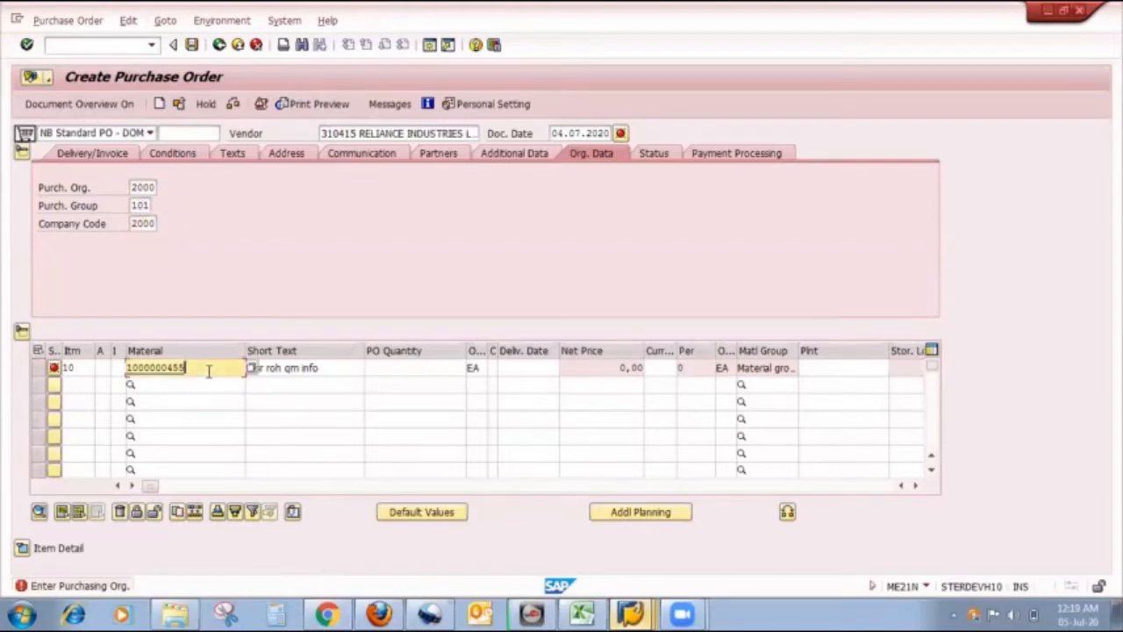
pyautogui.click(397, 368)
pyautogui.click(402, 384)
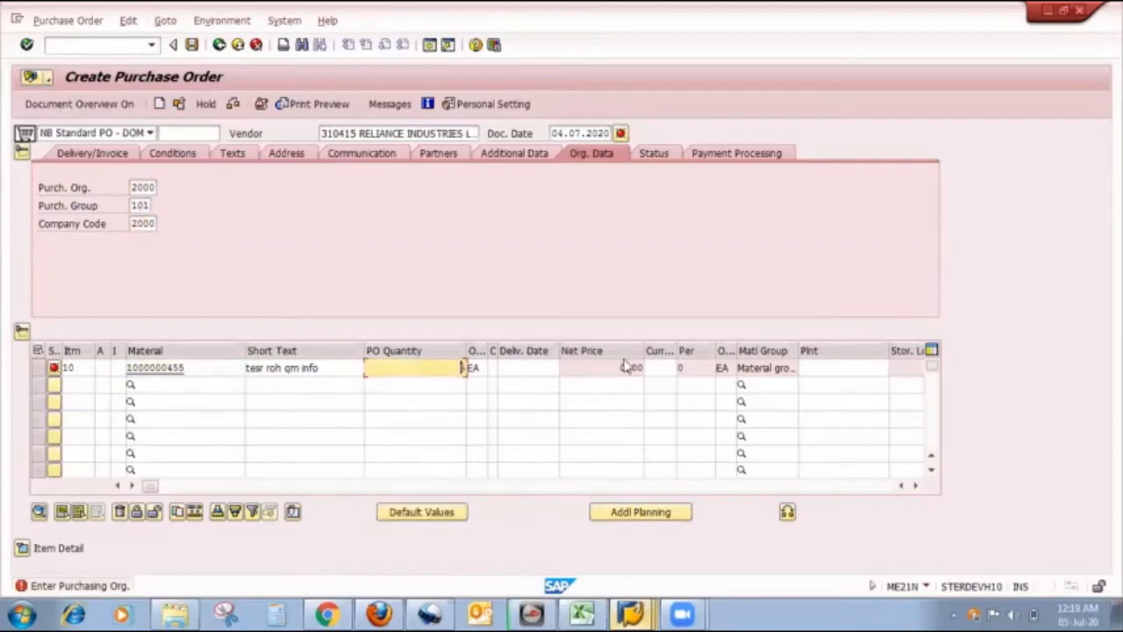
pyautogui.click(607, 367)
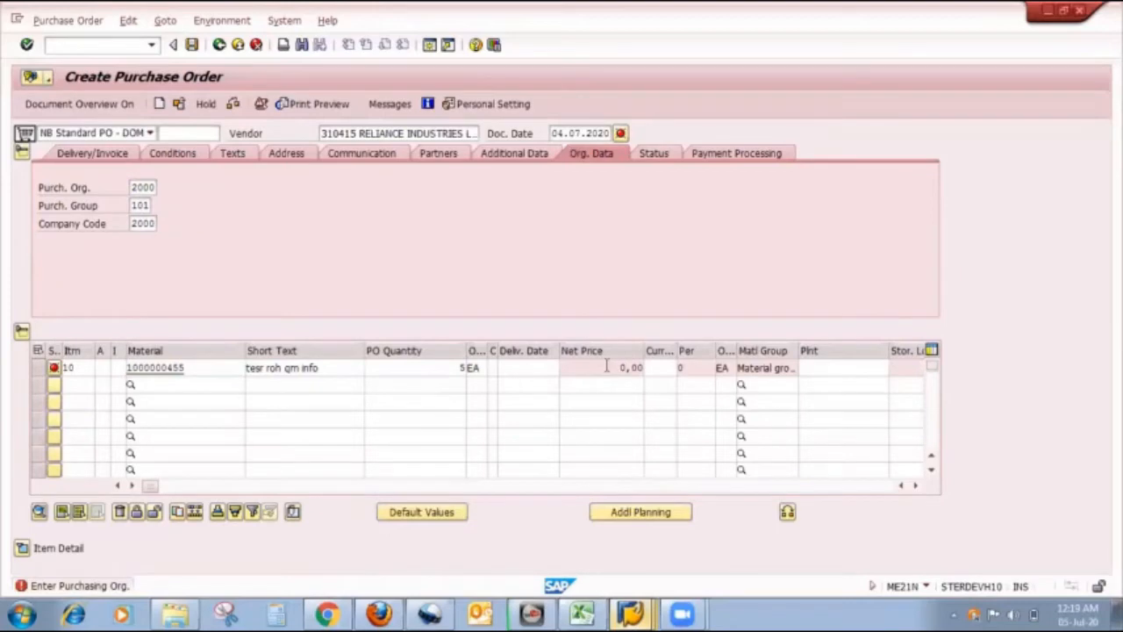
pyautogui.press('Left')
pyautogui.press('Left')
pyautogui.press('Left')
pyautogui.press('Left')
pyautogui.click(853, 370)
pyautogui.click(847, 383)
pyautogui.press('Return')
# - Set the item's net price to 100 and confirm it to trigger the quality check for vendor 310415
pyautogui.click(593, 368)
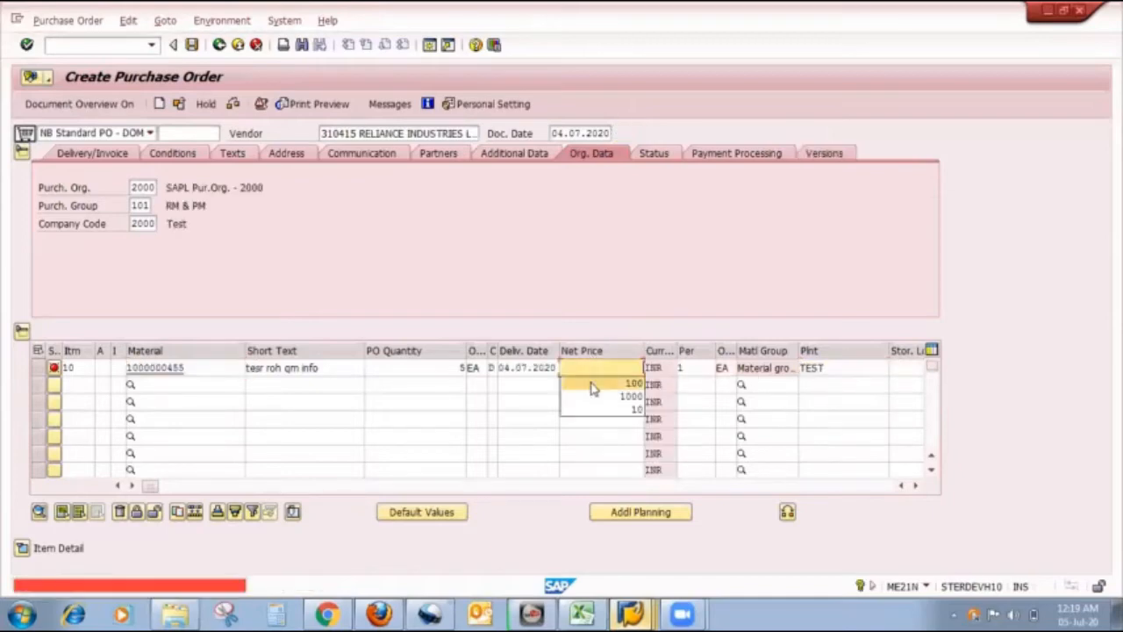
pyautogui.click(592, 384)
pyautogui.press('Return')
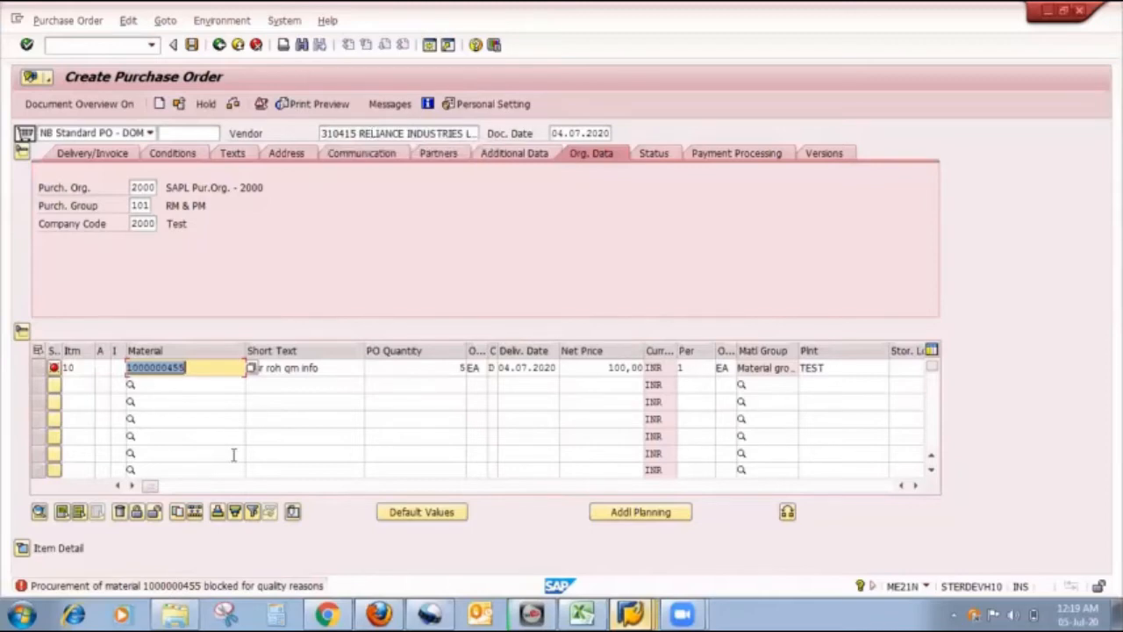
# - Review the vendor 310416 "Release Until date" entry in the Excel workbook and switch to the Display Q-Info Record session
pyautogui.click(582, 613)
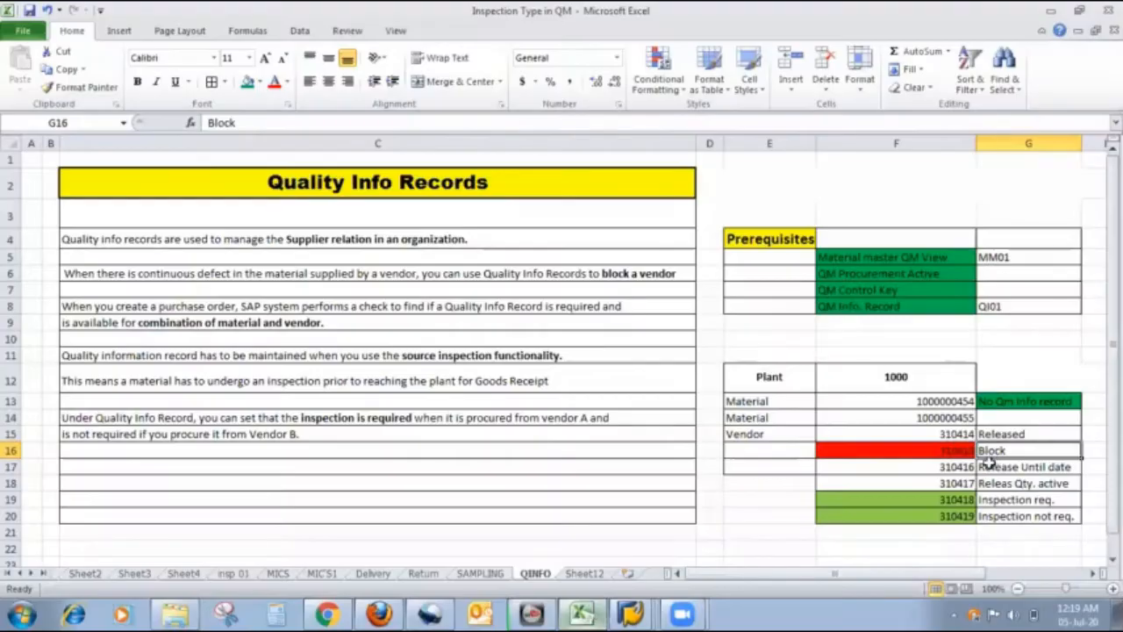
pyautogui.click(962, 466)
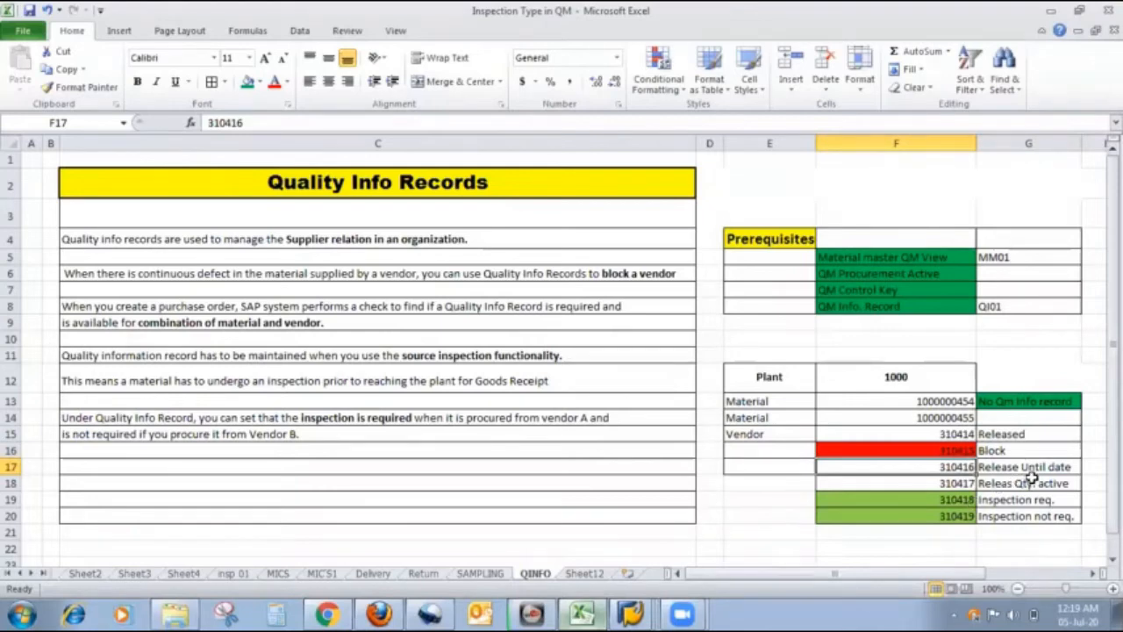
pyautogui.moveTo(632, 612)
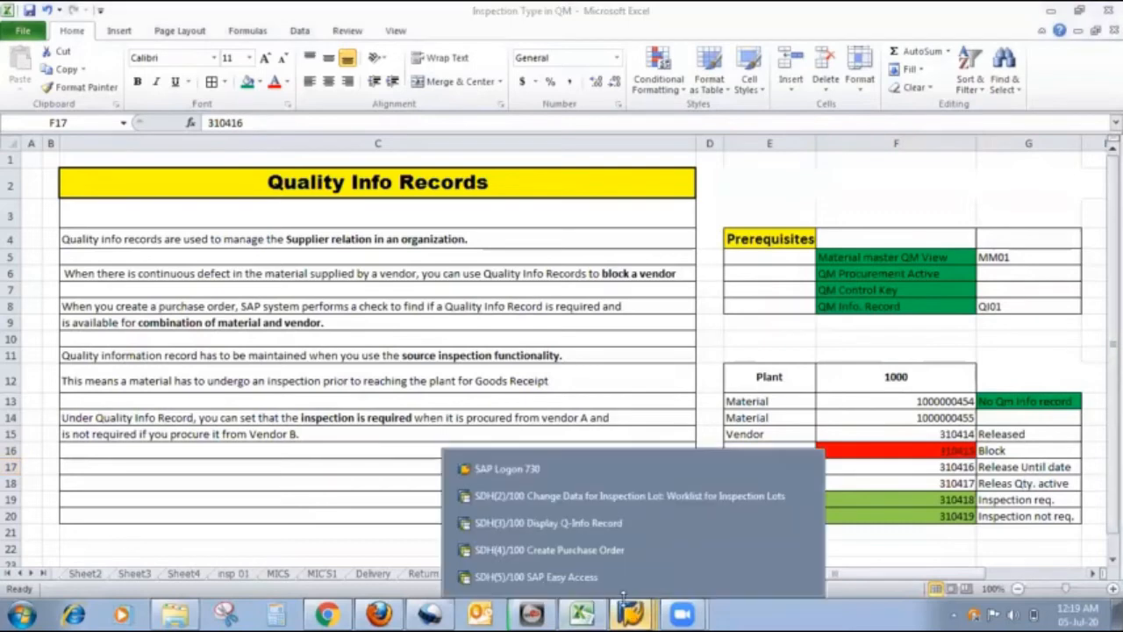
pyautogui.click(570, 494)
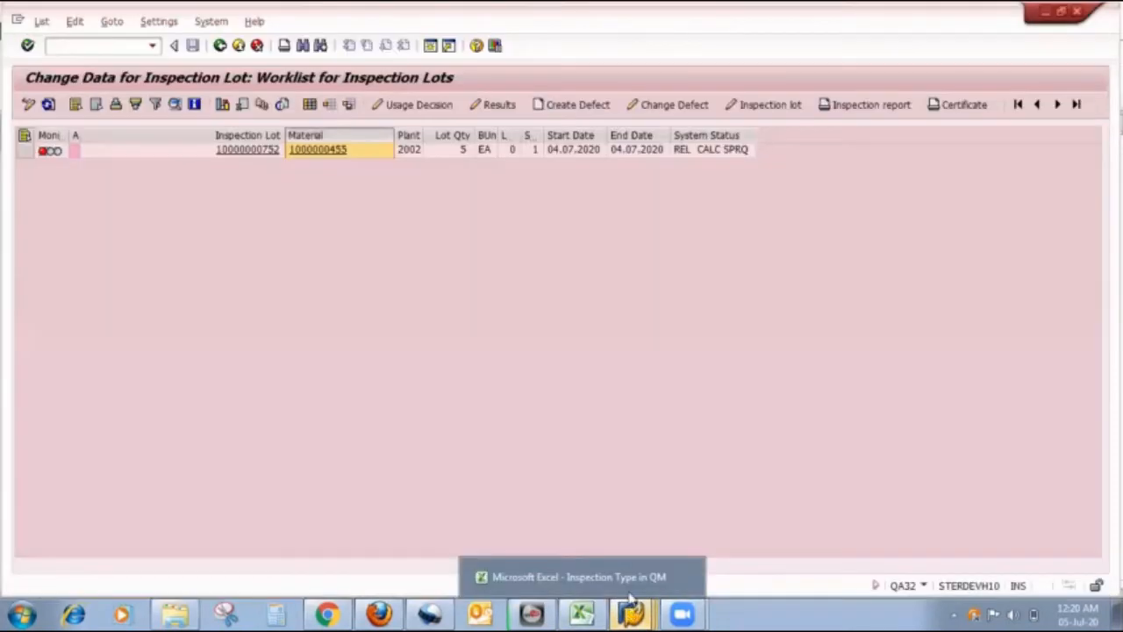
pyautogui.click(592, 523)
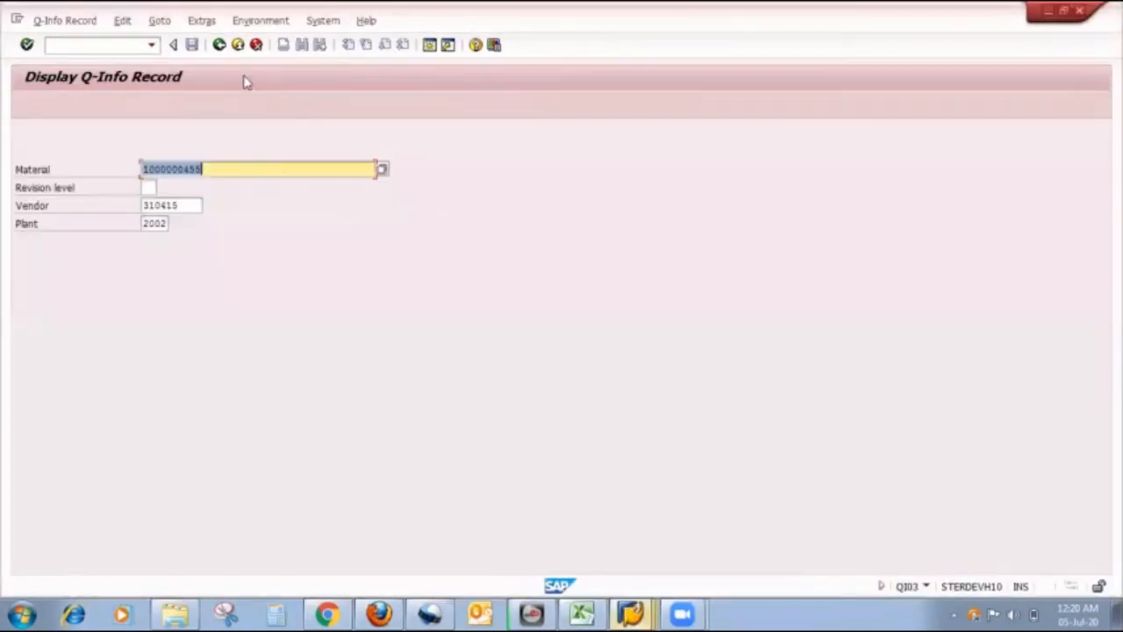
pyautogui.click(186, 204)
pyautogui.press('BackSpace')
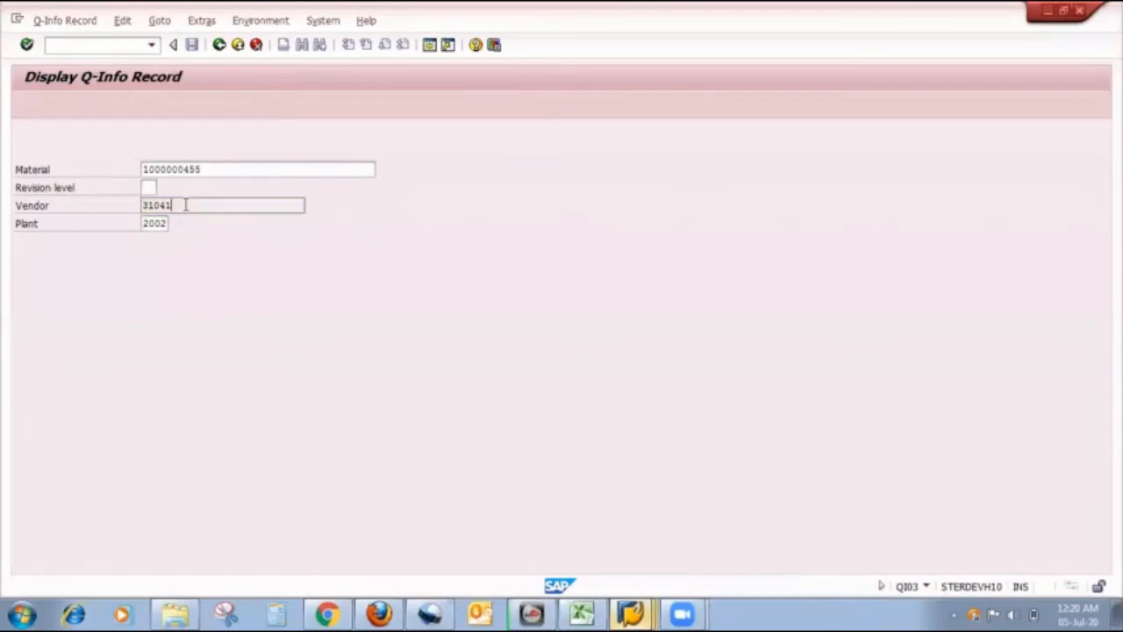
pyautogui.write('6')
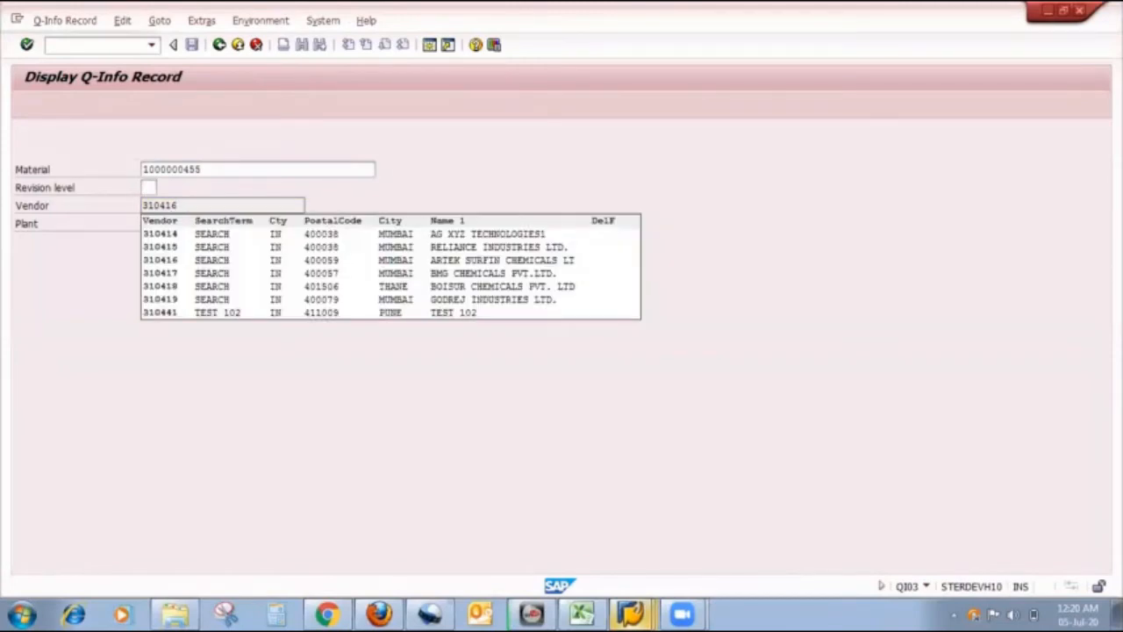
pyautogui.press('Escape')
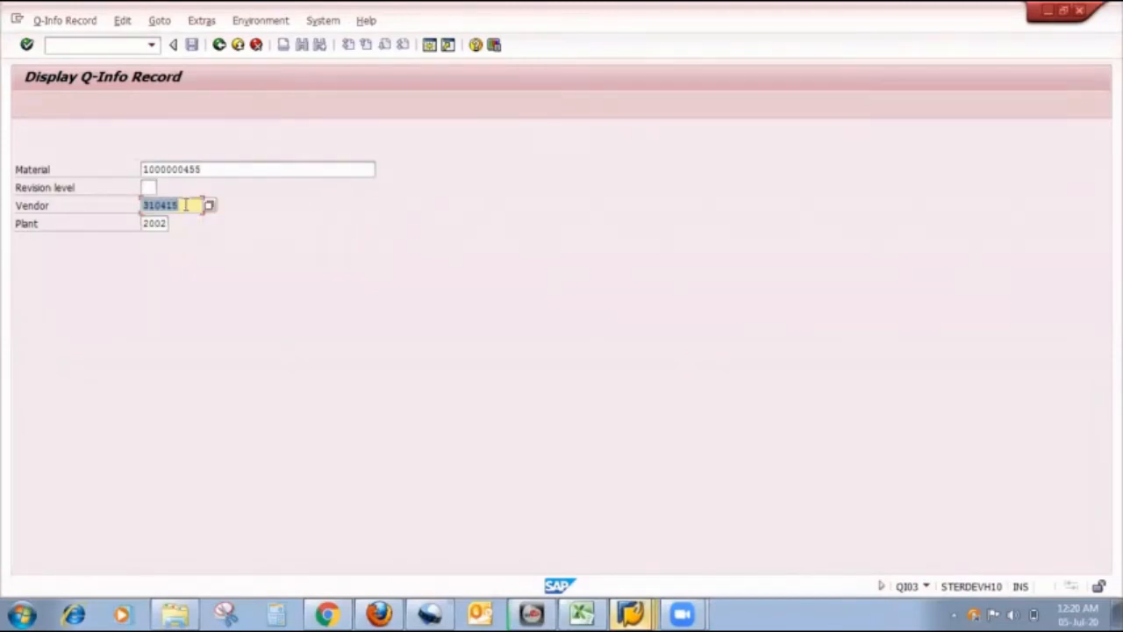
pyautogui.click(185, 205)
pyautogui.press('BackSpace')
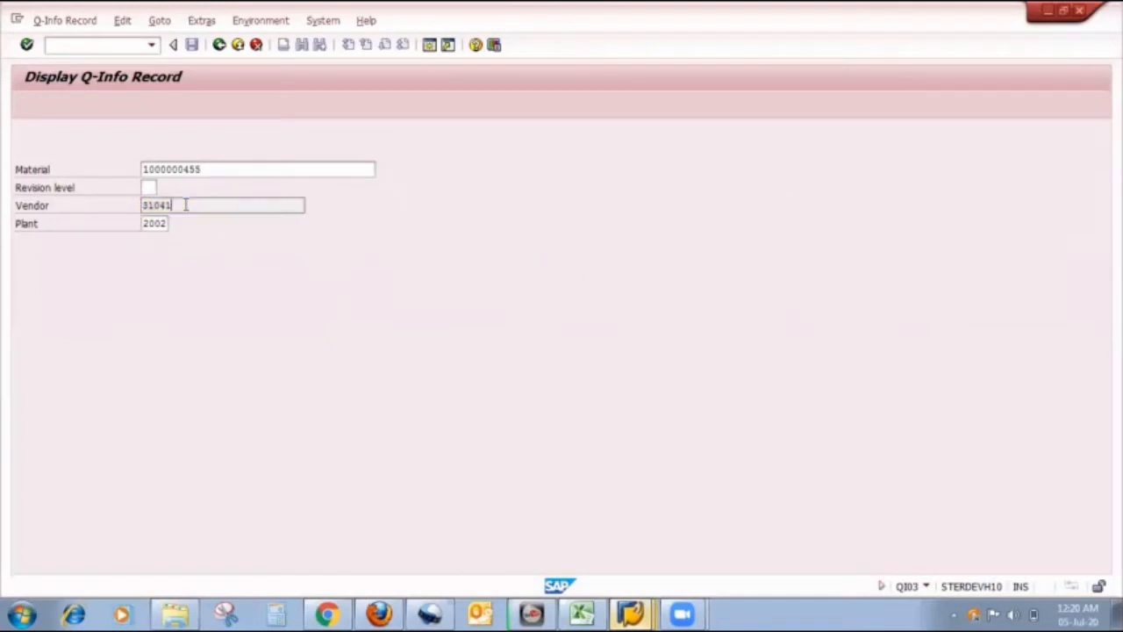
pyautogui.write('6')
pyautogui.press('Return')
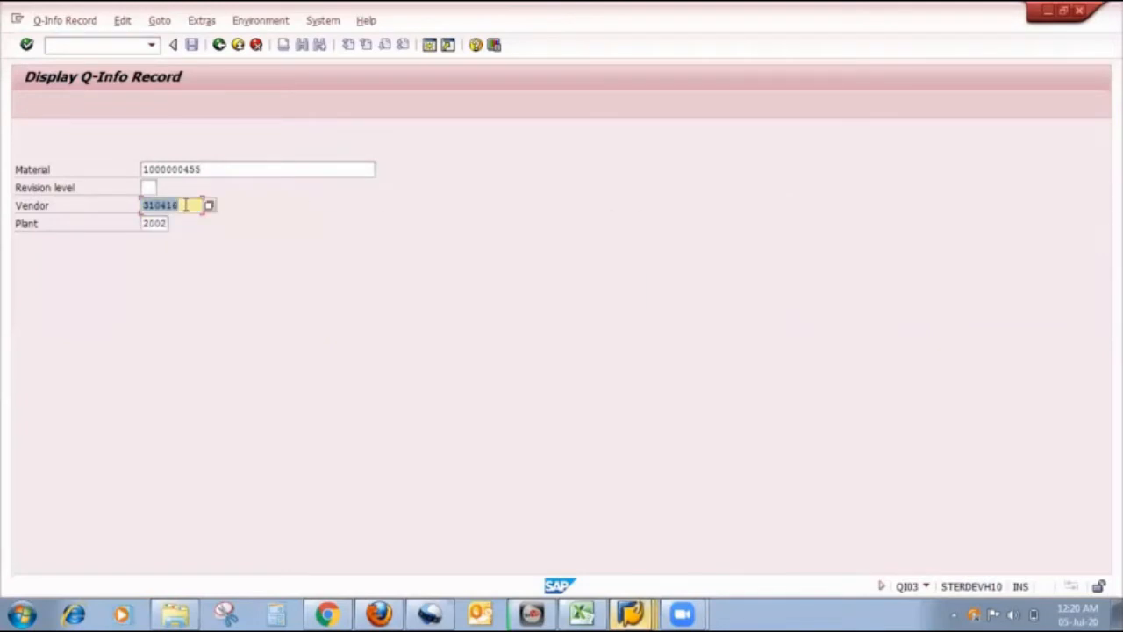
pyautogui.press('Return')
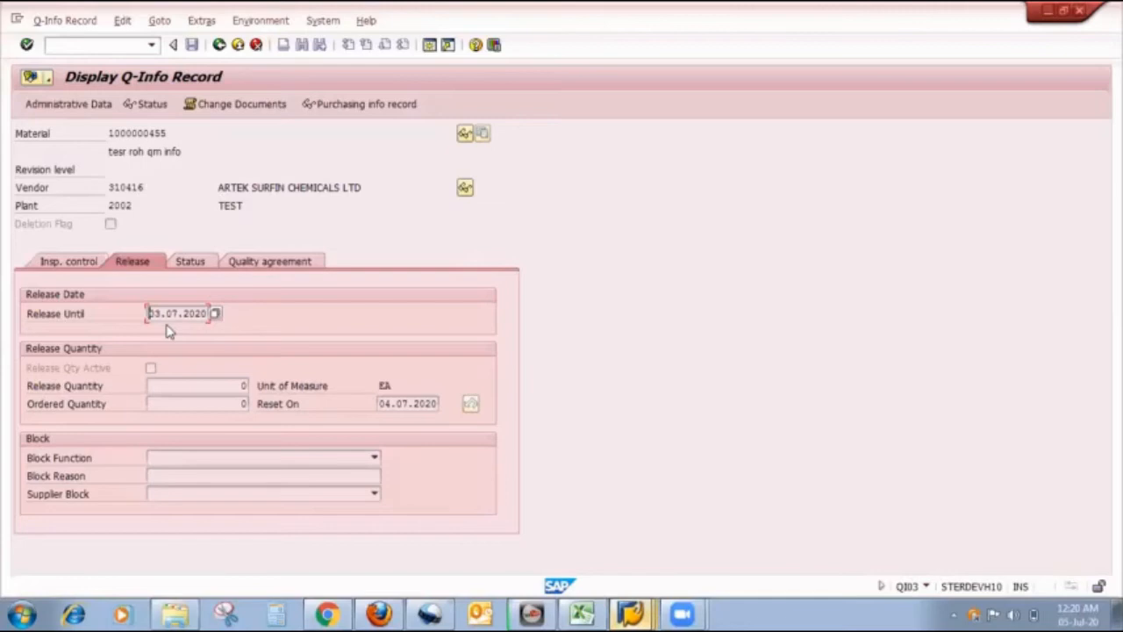
# - Switch to the Create Purchase Order session and start a fresh order with the command /nme21n
pyautogui.click(639, 612)
pyautogui.click(651, 549)
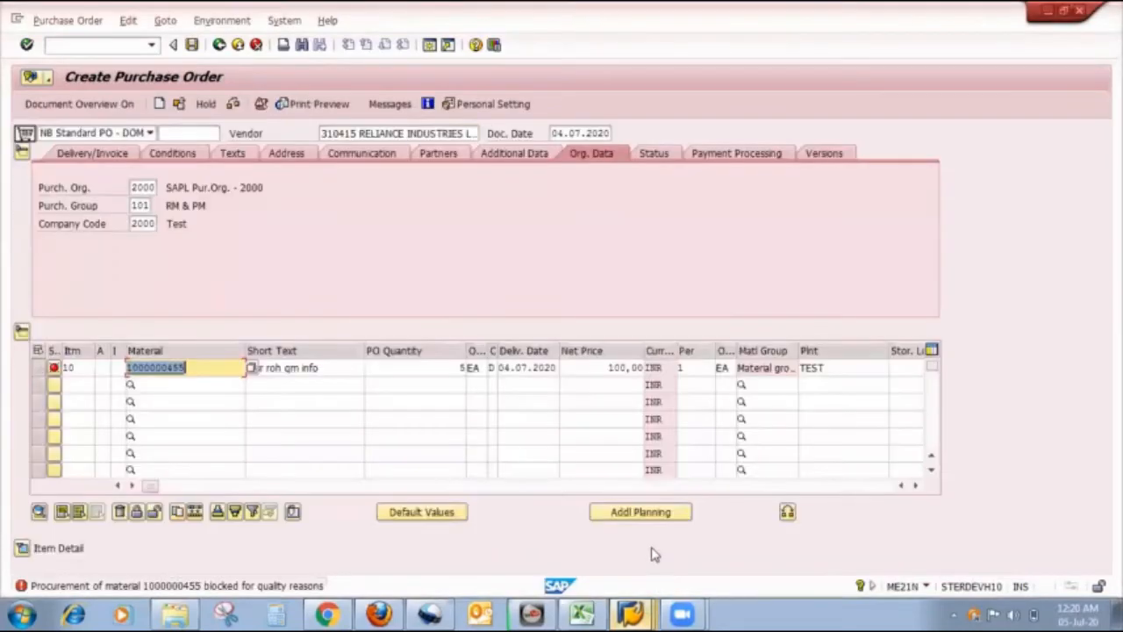
pyautogui.click(81, 44)
pyautogui.write('/')
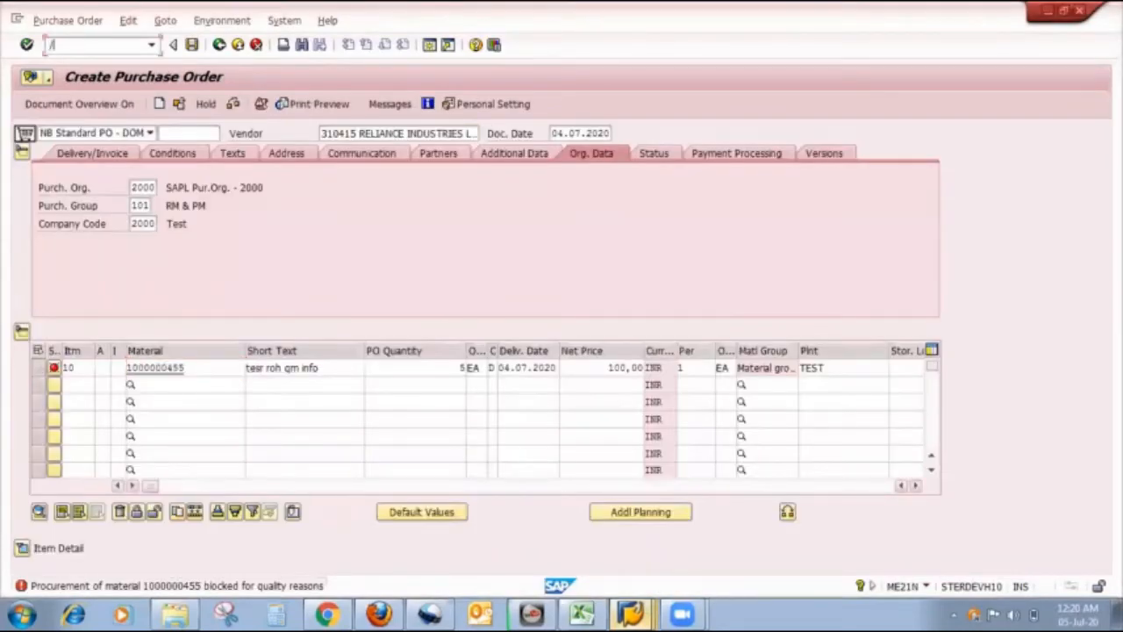
pyautogui.write('nme21n')
pyautogui.press('Return')
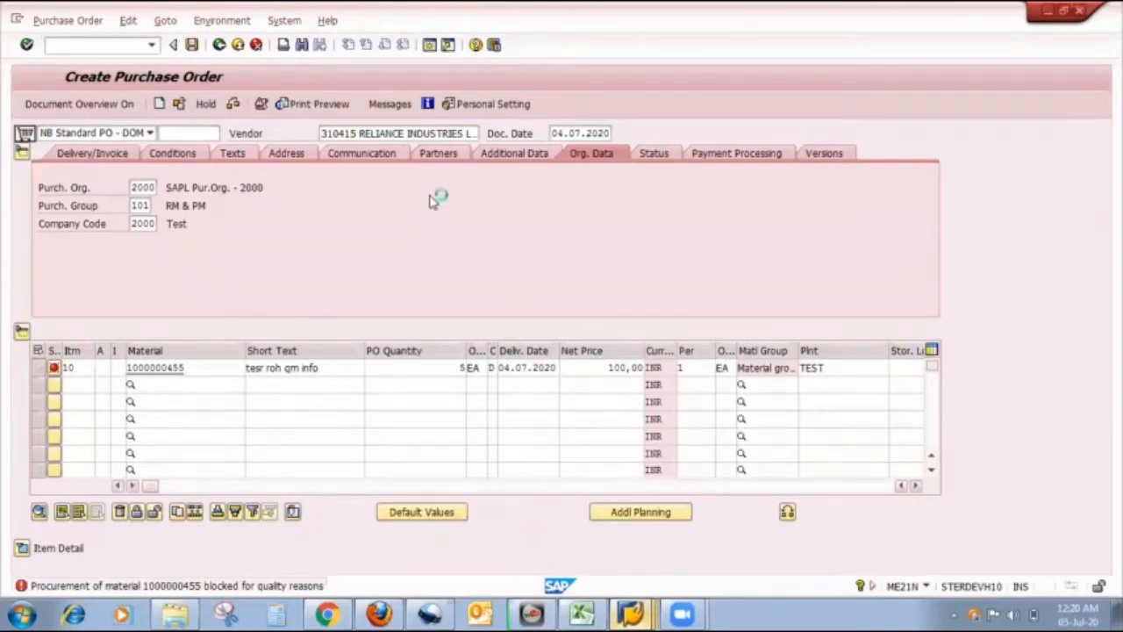
# - Enter vendor 310416 with purchasing organization 2000, purchasing group 101 and company code 2000 in the new order
pyautogui.click(380, 133)
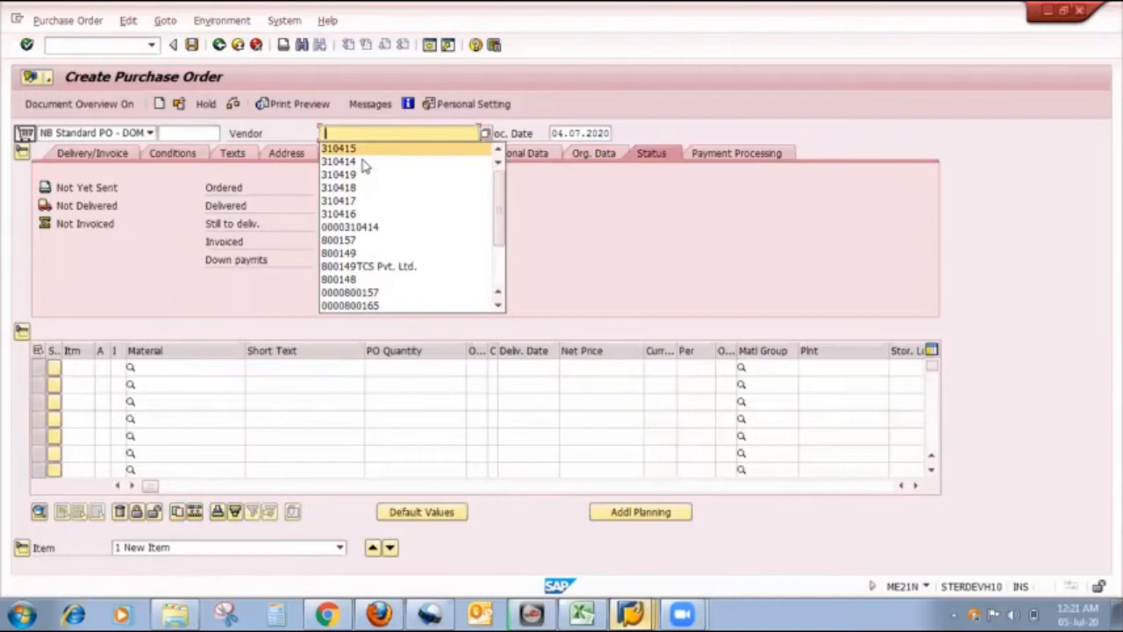
pyautogui.click(352, 214)
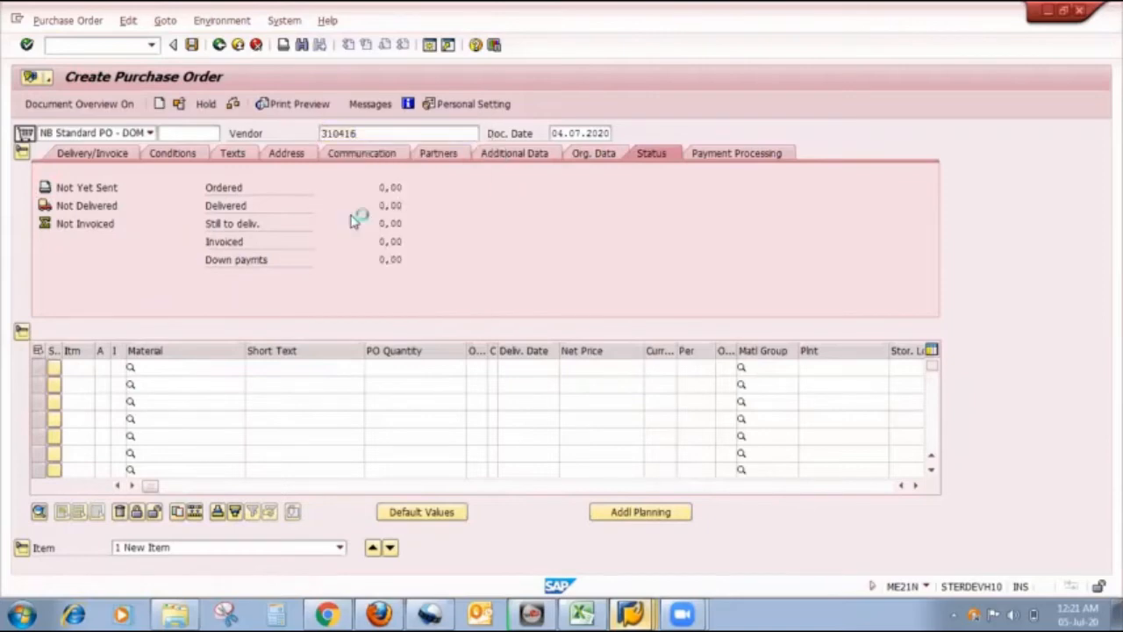
pyautogui.press('Return')
pyautogui.click(141, 187)
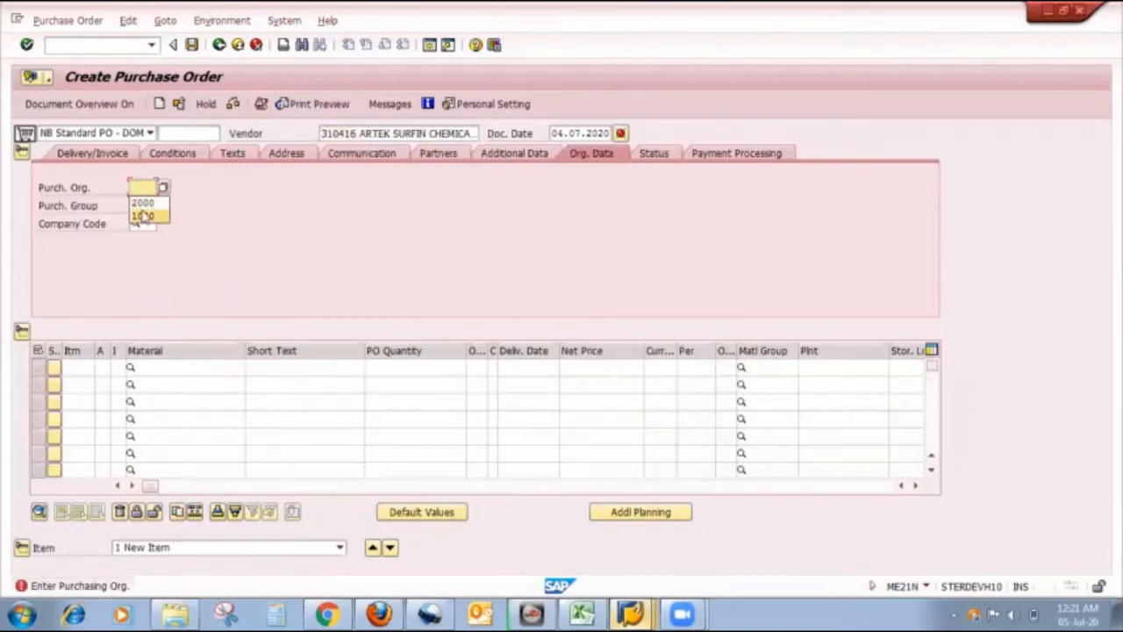
pyautogui.click(145, 205)
pyautogui.click(146, 206)
pyautogui.click(140, 219)
pyautogui.click(141, 224)
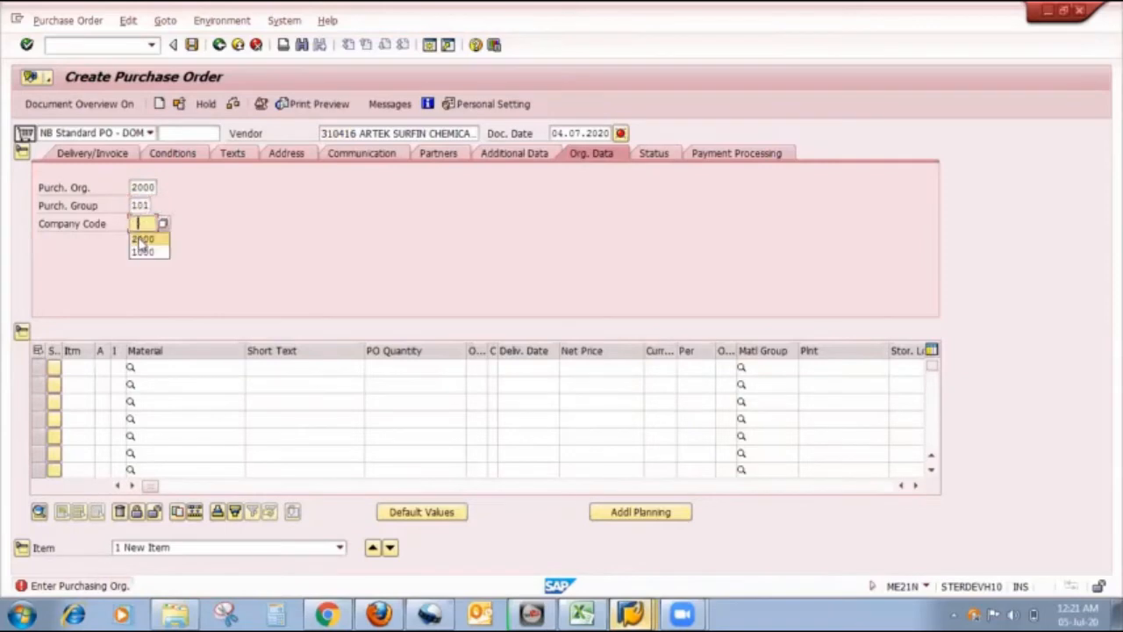
pyautogui.click(142, 244)
pyautogui.press('Return')
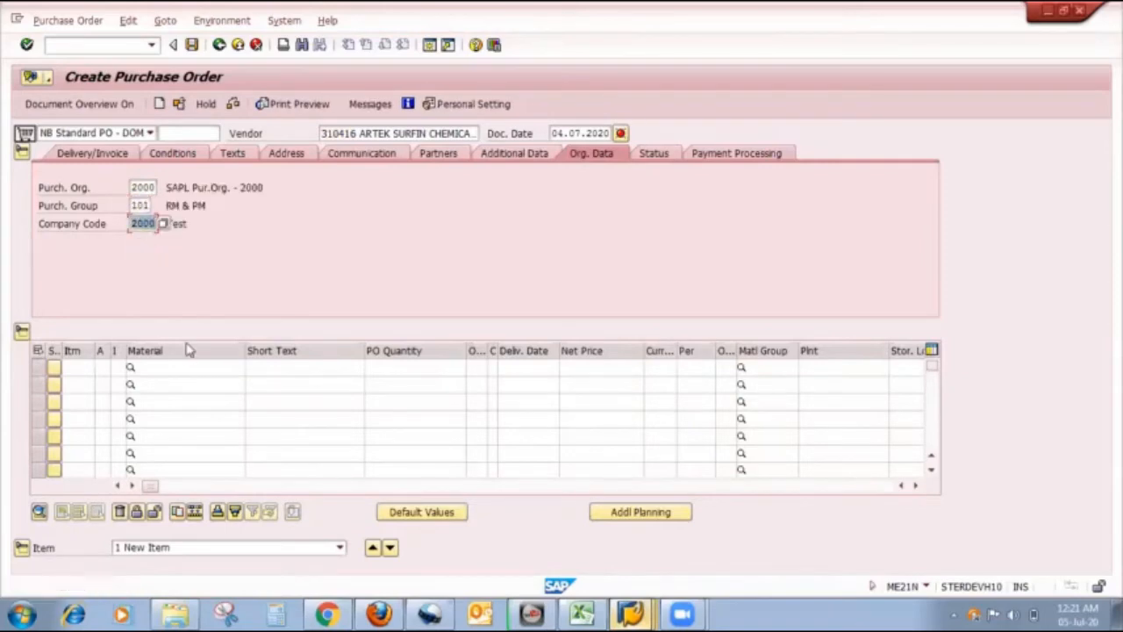
pyautogui.click(189, 368)
pyautogui.click(188, 379)
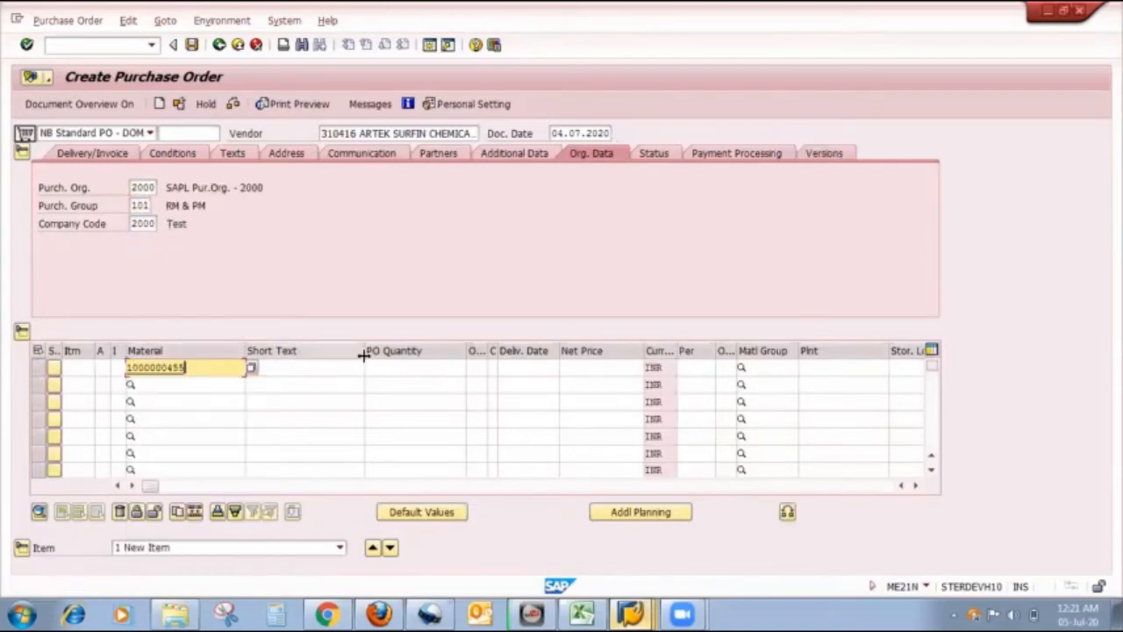
pyautogui.click(391, 369)
pyautogui.click(401, 394)
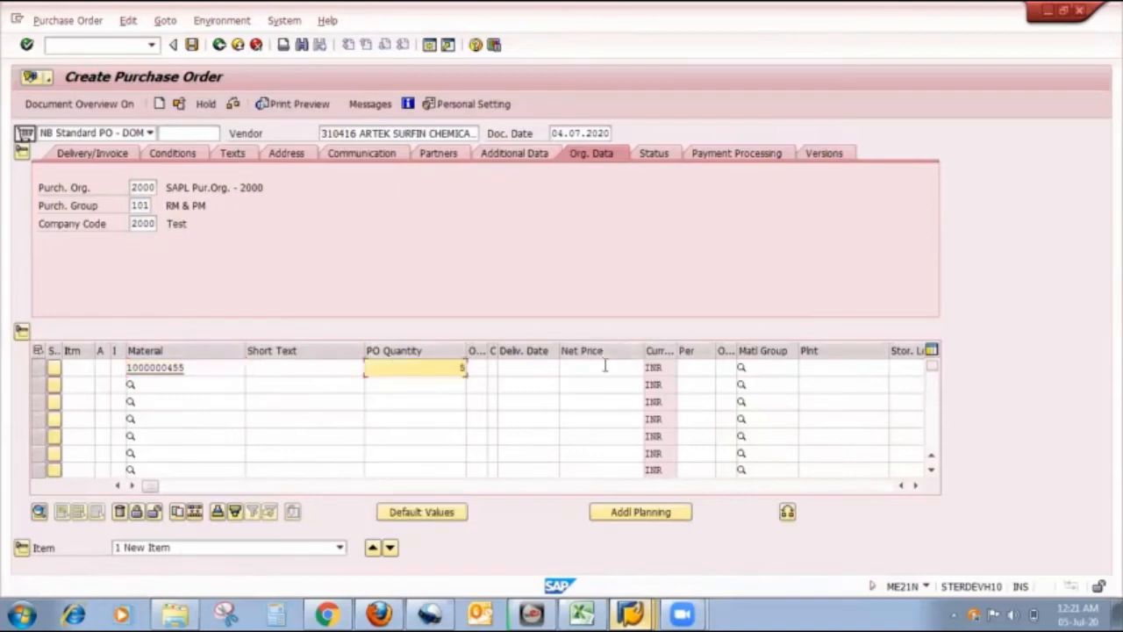
pyautogui.click(603, 370)
pyautogui.click(584, 394)
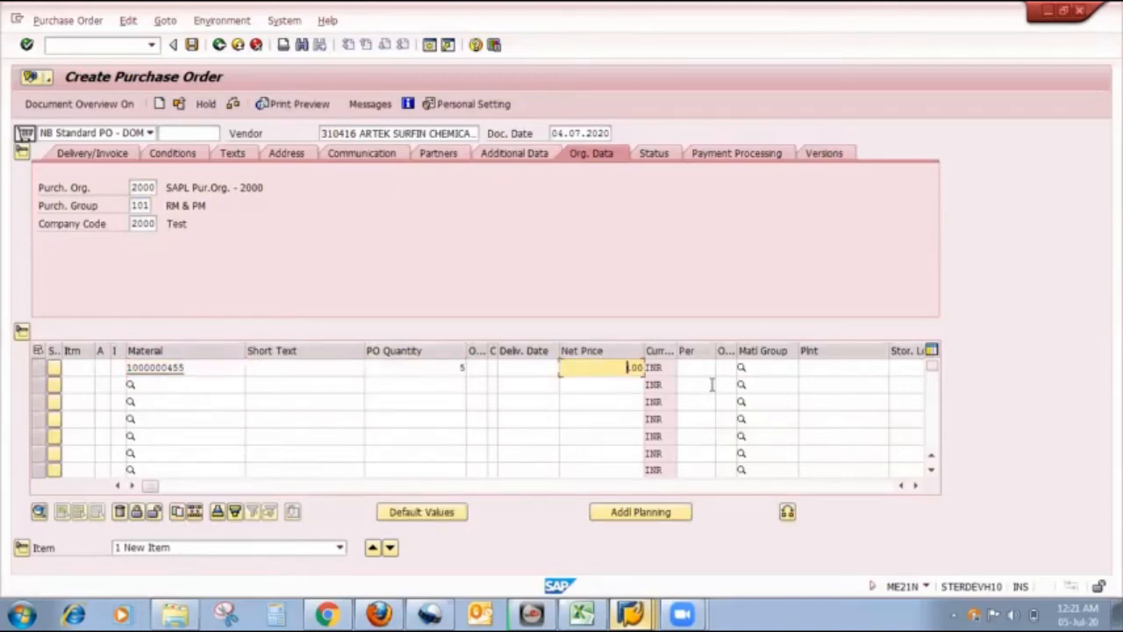
pyautogui.click(809, 368)
pyautogui.click(813, 383)
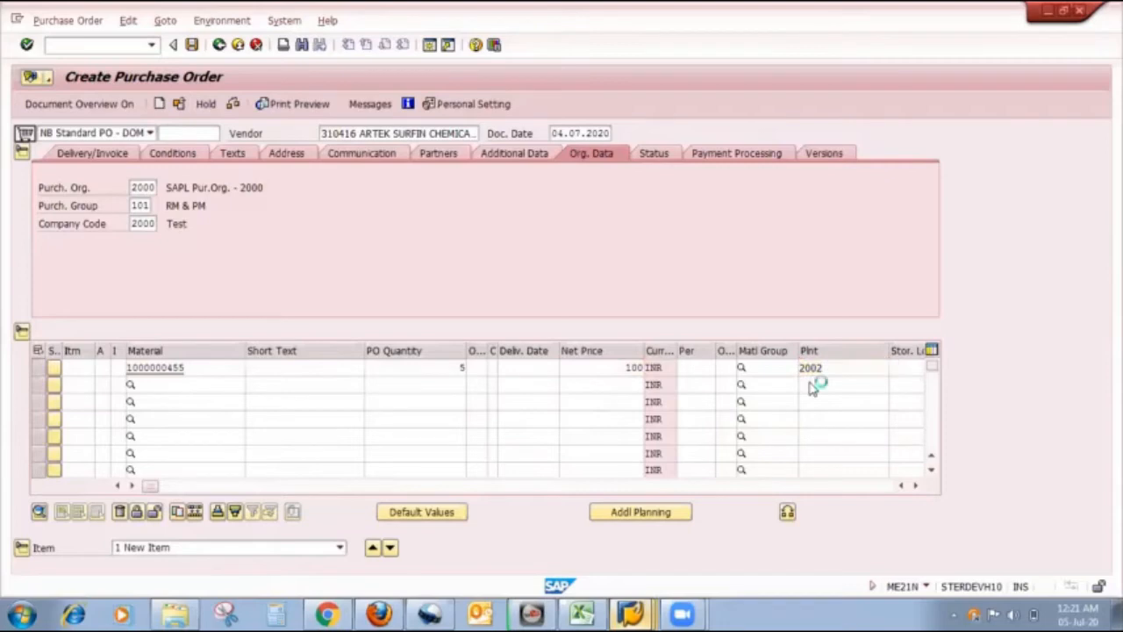
pyautogui.press('Return')
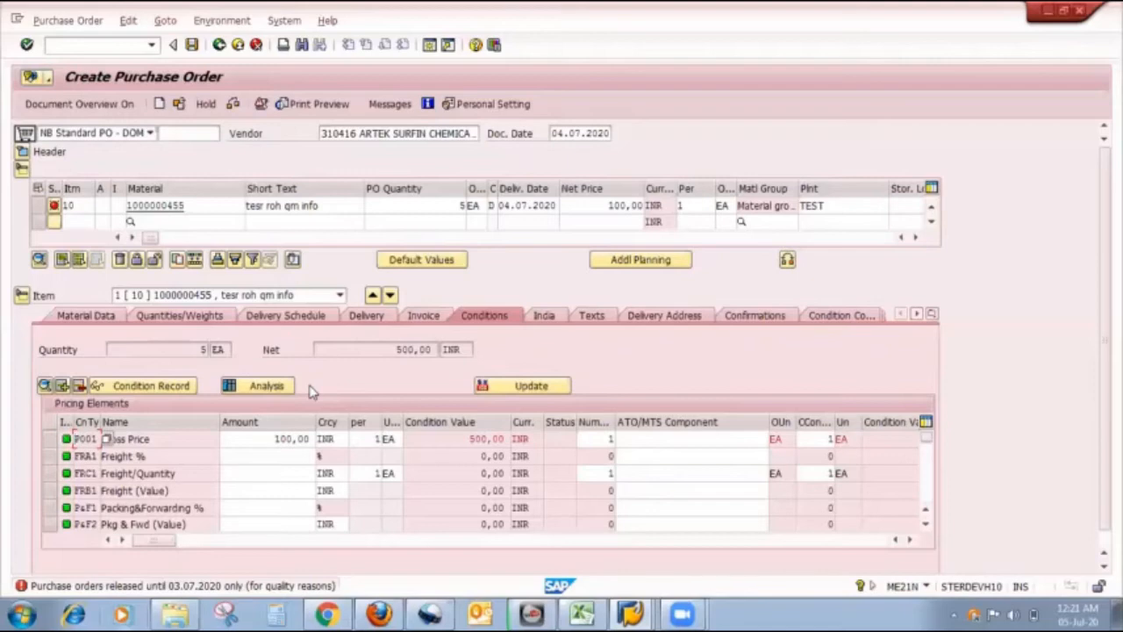
# - Review the Block, Release Until date and Releas Qty. active vendor entries in the Excel workbook
pyautogui.click(582, 613)
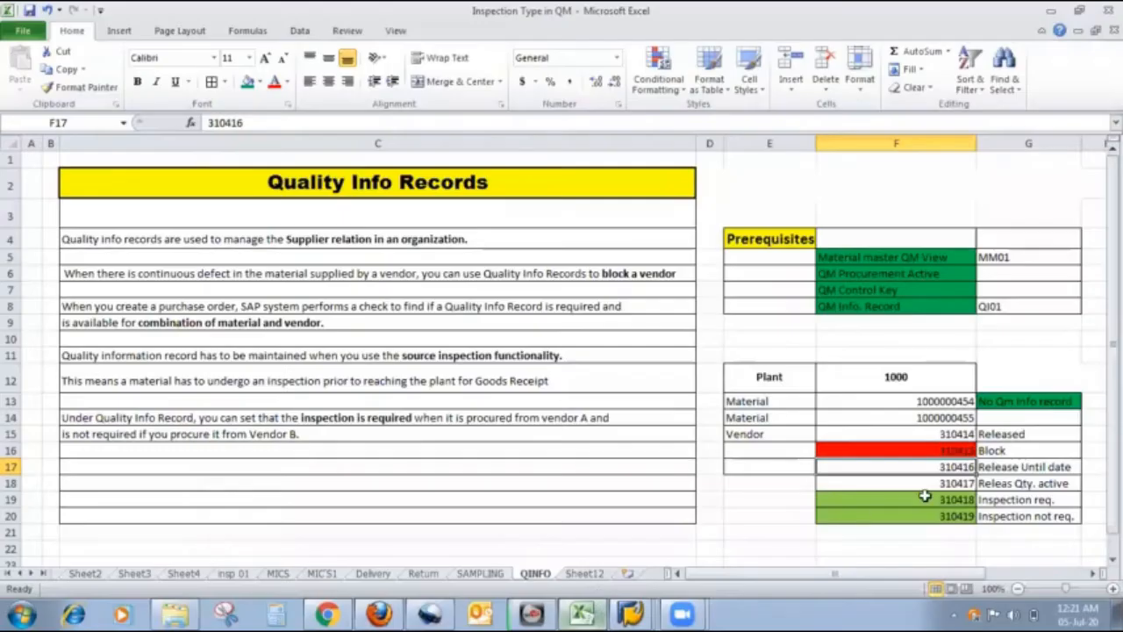
pyautogui.click(1000, 451)
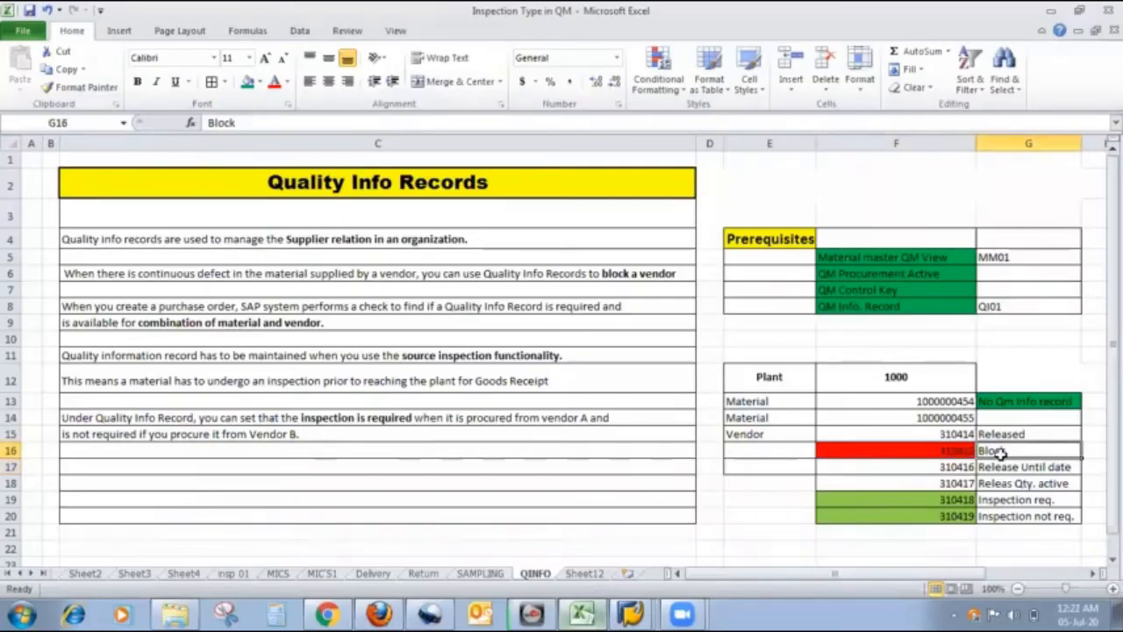
pyautogui.click(1022, 466)
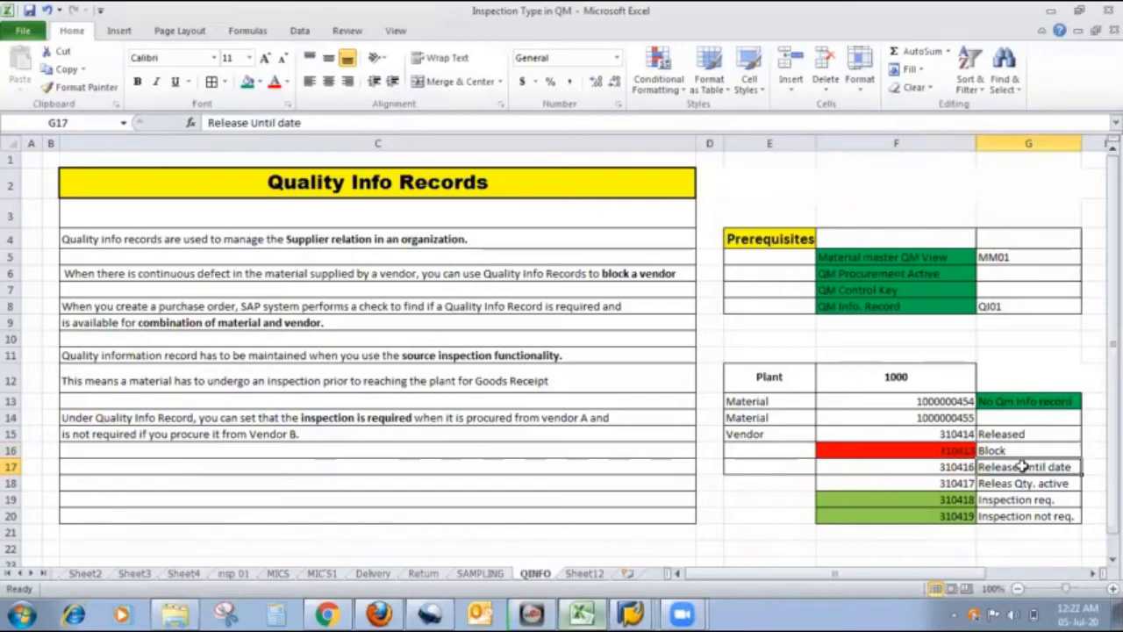
pyautogui.click(1031, 484)
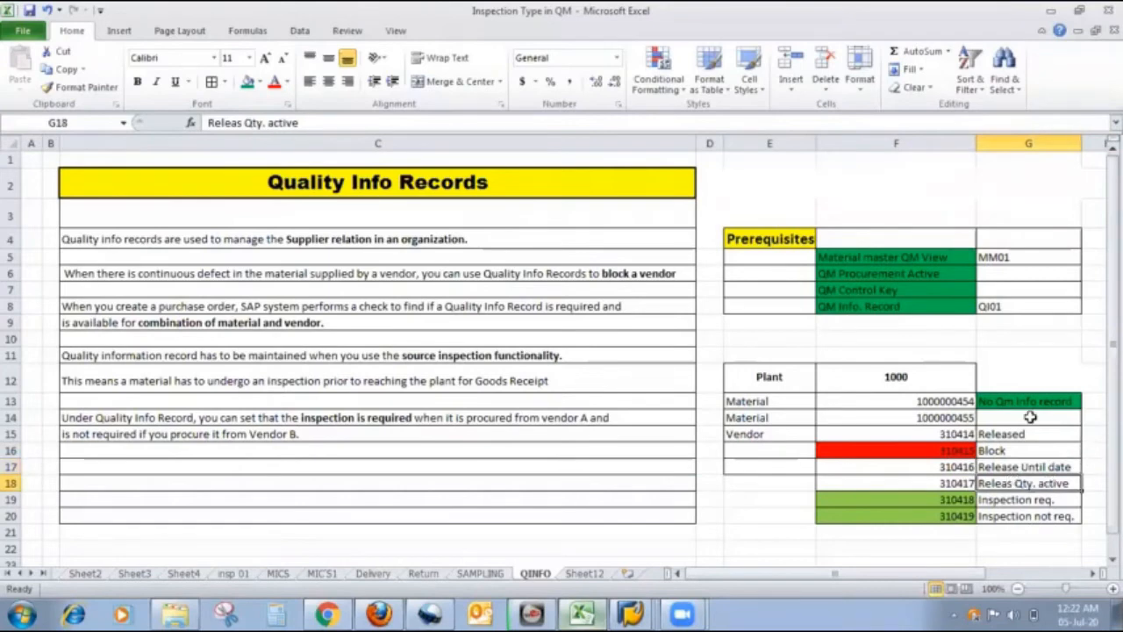
# - Switch to the SAP Display Q-Info Record session and restart the transaction with the command /nqi03
pyautogui.rightClick(630, 614)
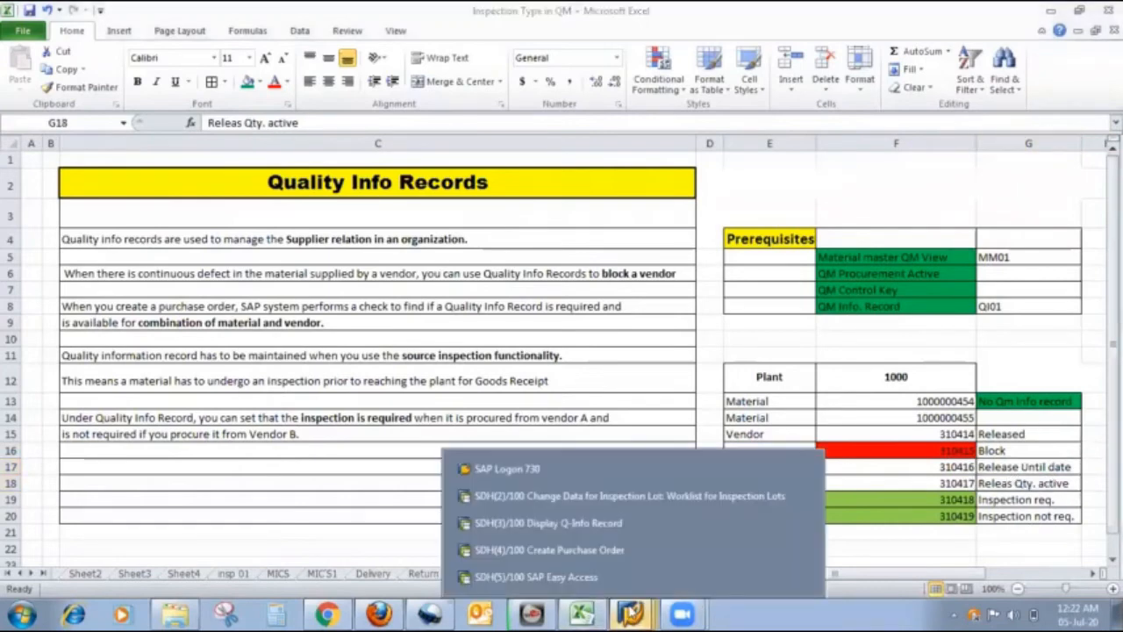
pyautogui.click(595, 523)
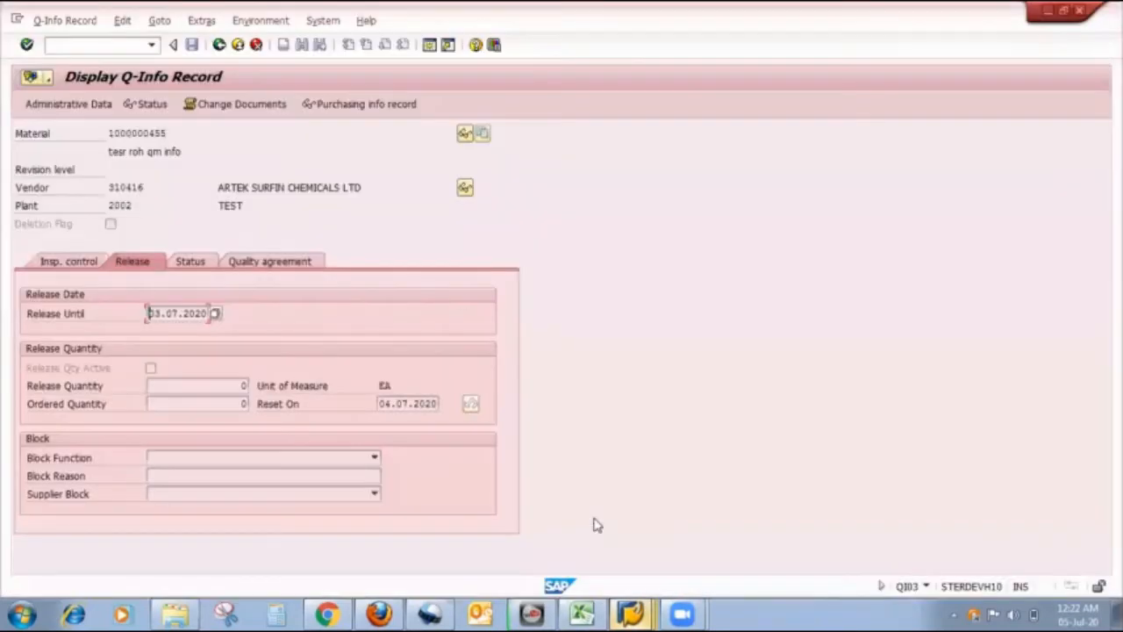
pyautogui.click(132, 44)
pyautogui.write('/nq')
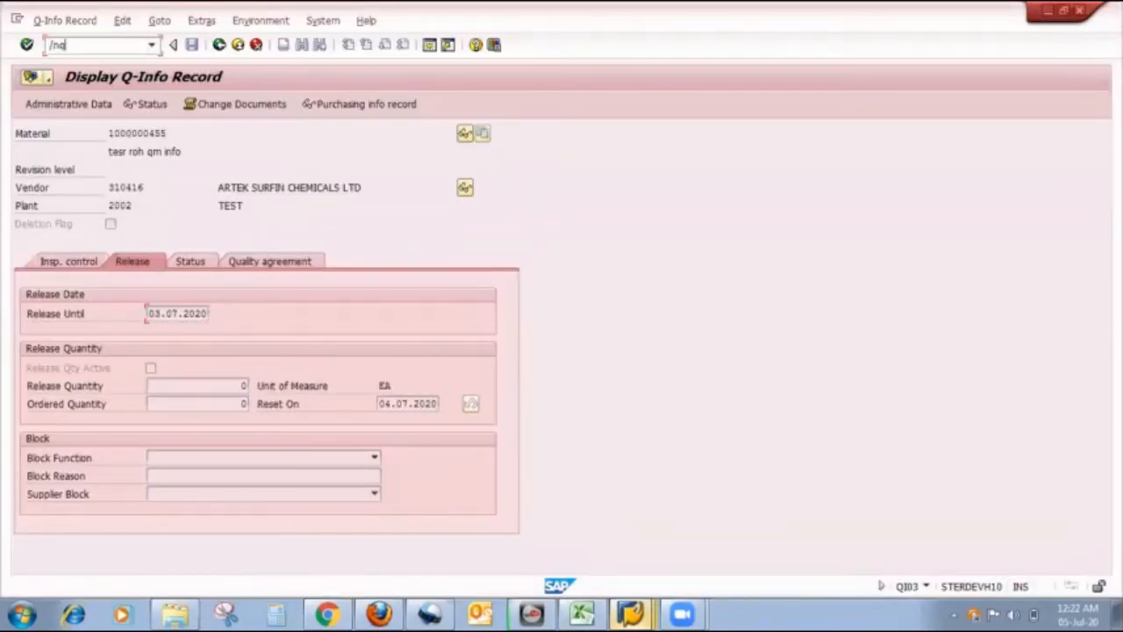
pyautogui.write('i03')
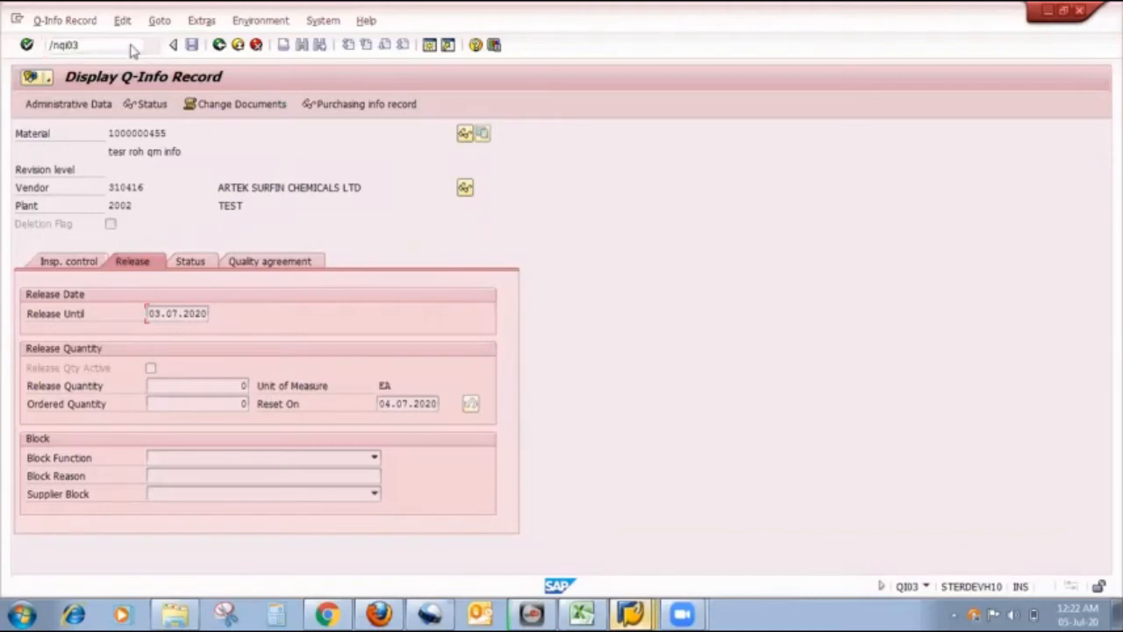
pyautogui.press('Return')
pyautogui.click(181, 204)
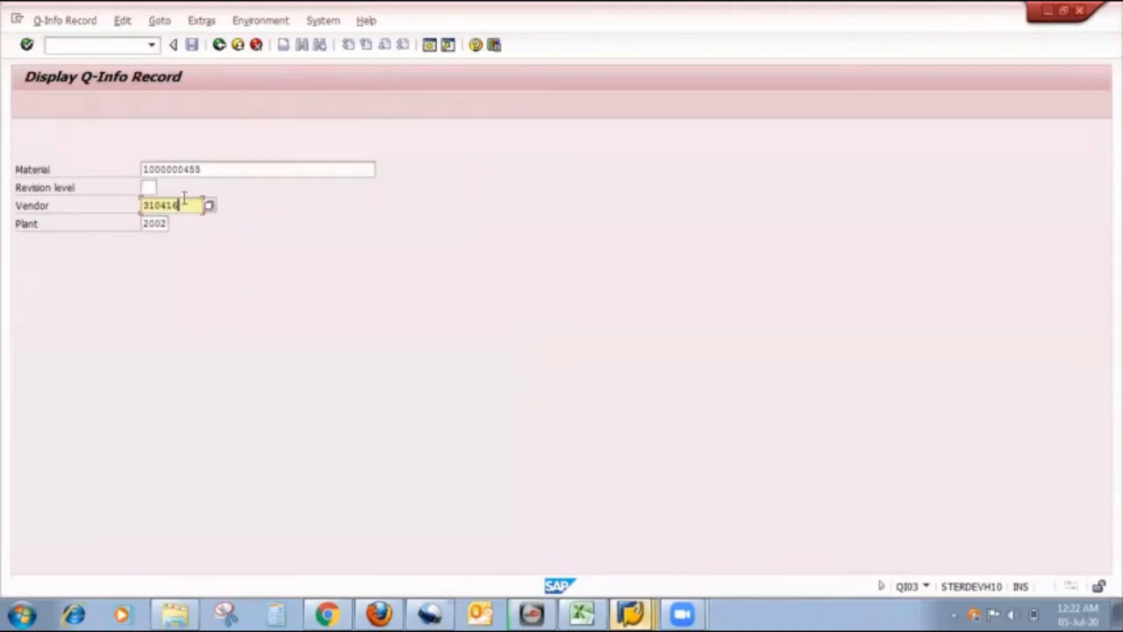
pyautogui.press('BackSpace')
pyautogui.write('7')
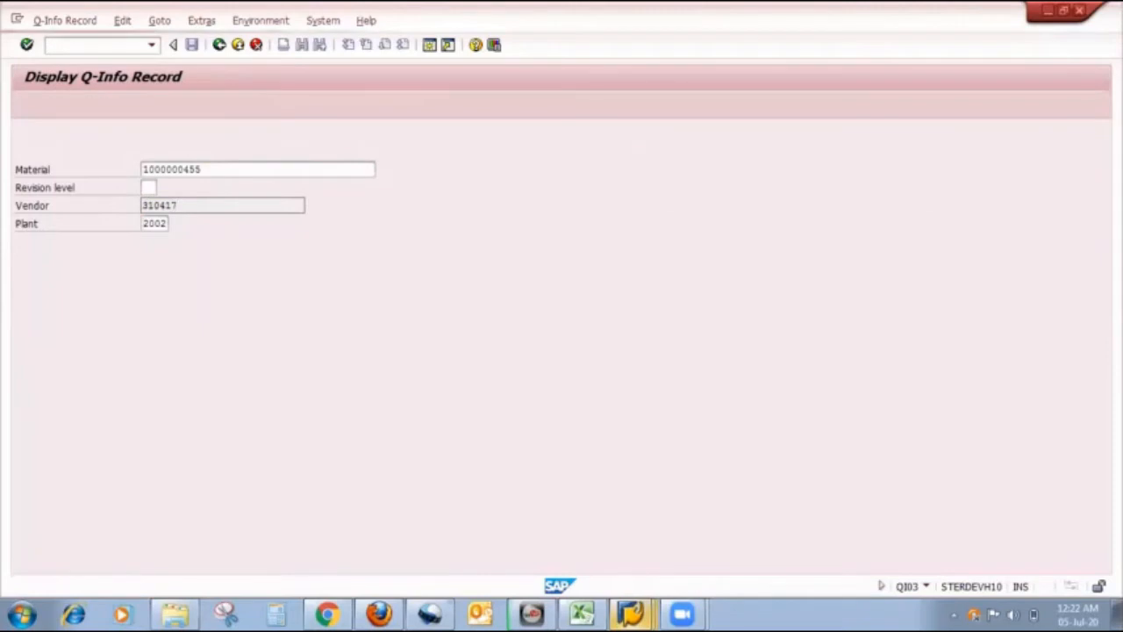
pyautogui.doubleClick(184, 201)
pyautogui.click(184, 201)
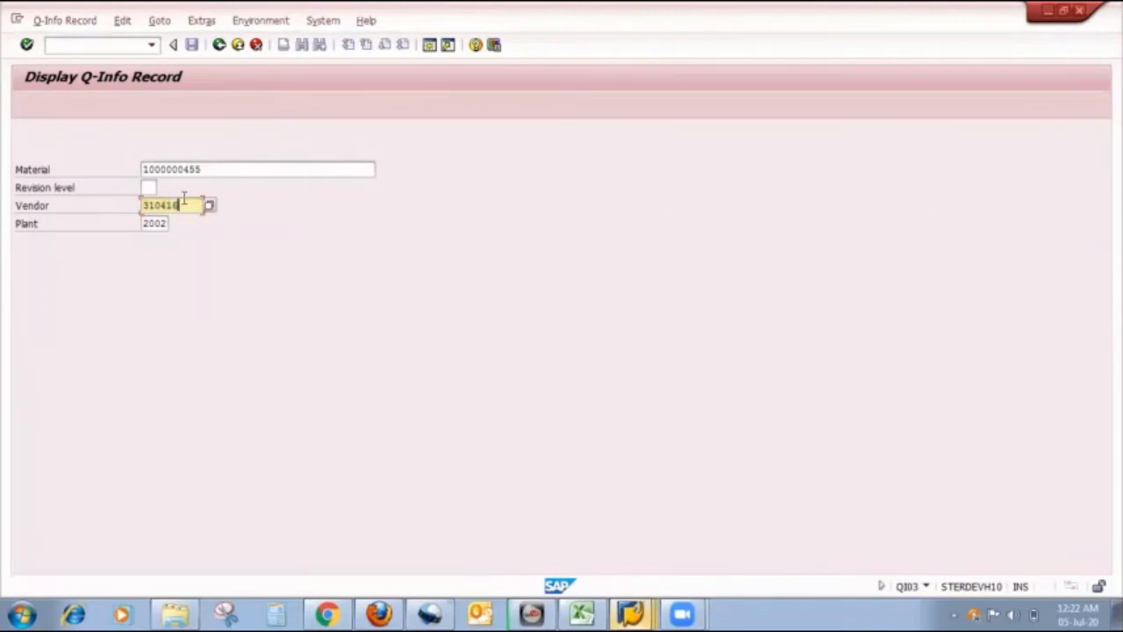
pyautogui.press('BackSpace')
pyautogui.write('7')
pyautogui.click(184, 201)
pyautogui.press('BackSpace')
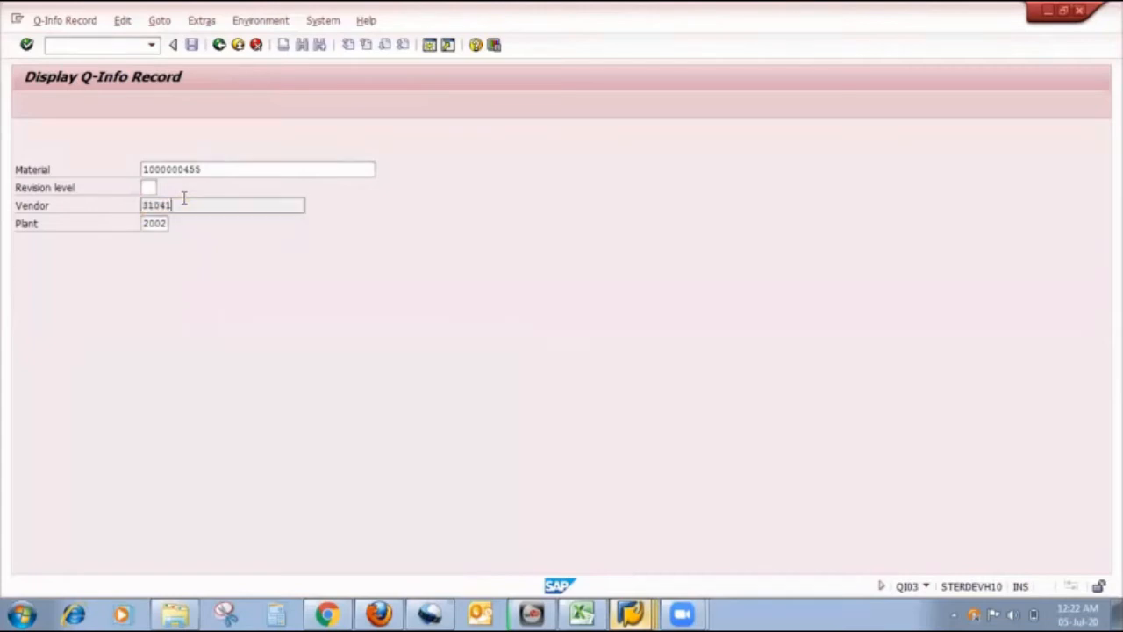
pyautogui.write('7')
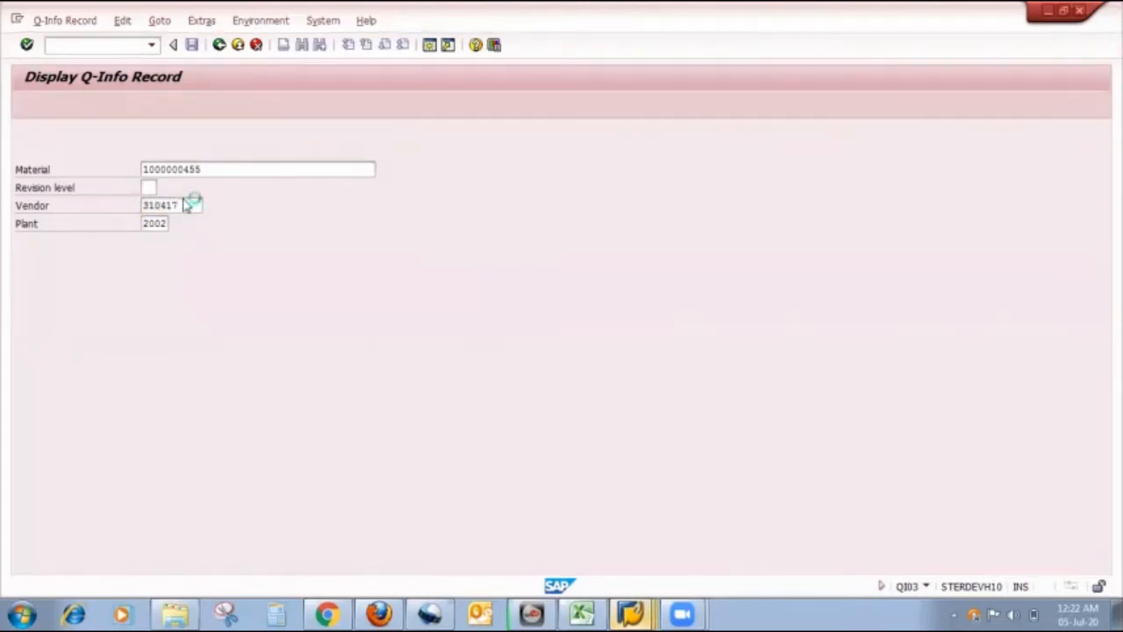
pyautogui.press('Return')
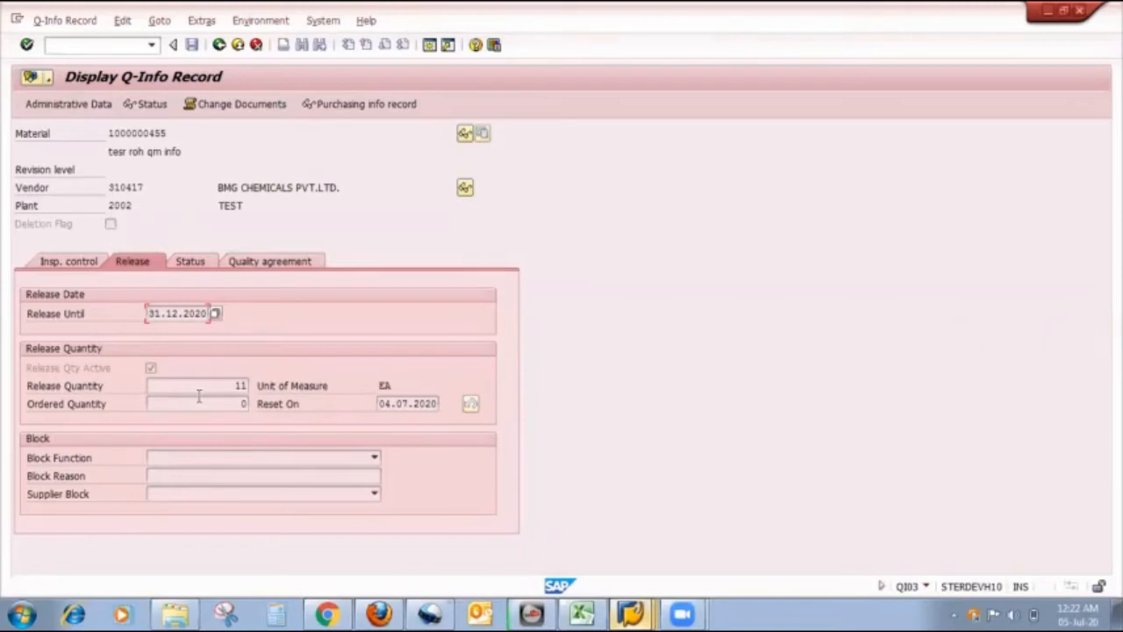
# - Switch to the Create Purchase Order session and start a new order with the command /nme21n
pyautogui.click(632, 613)
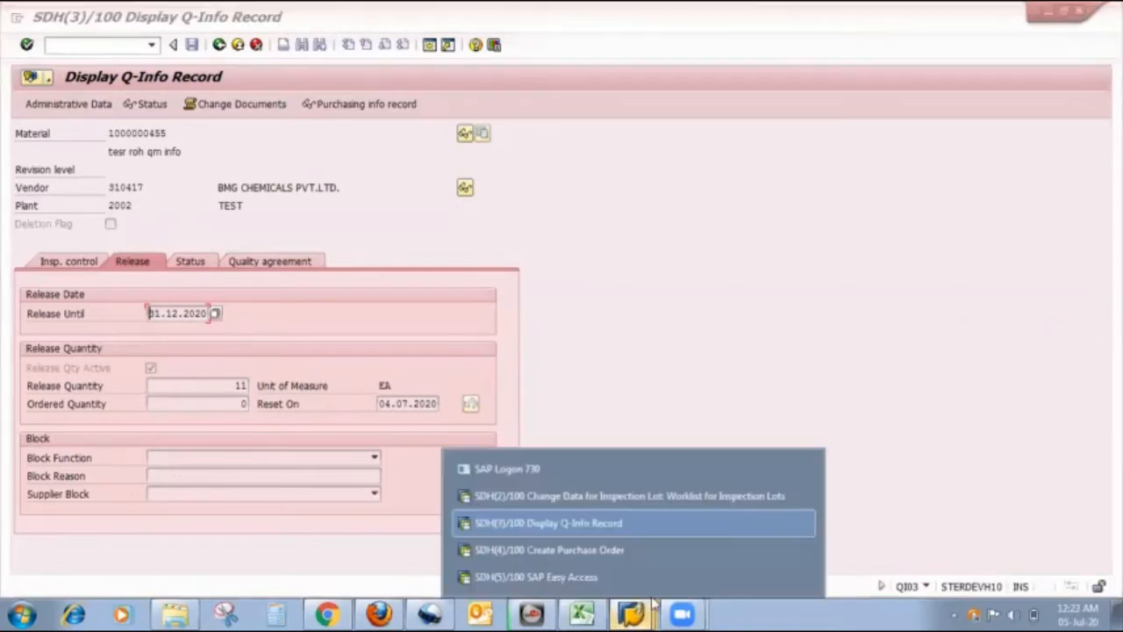
pyautogui.click(656, 556)
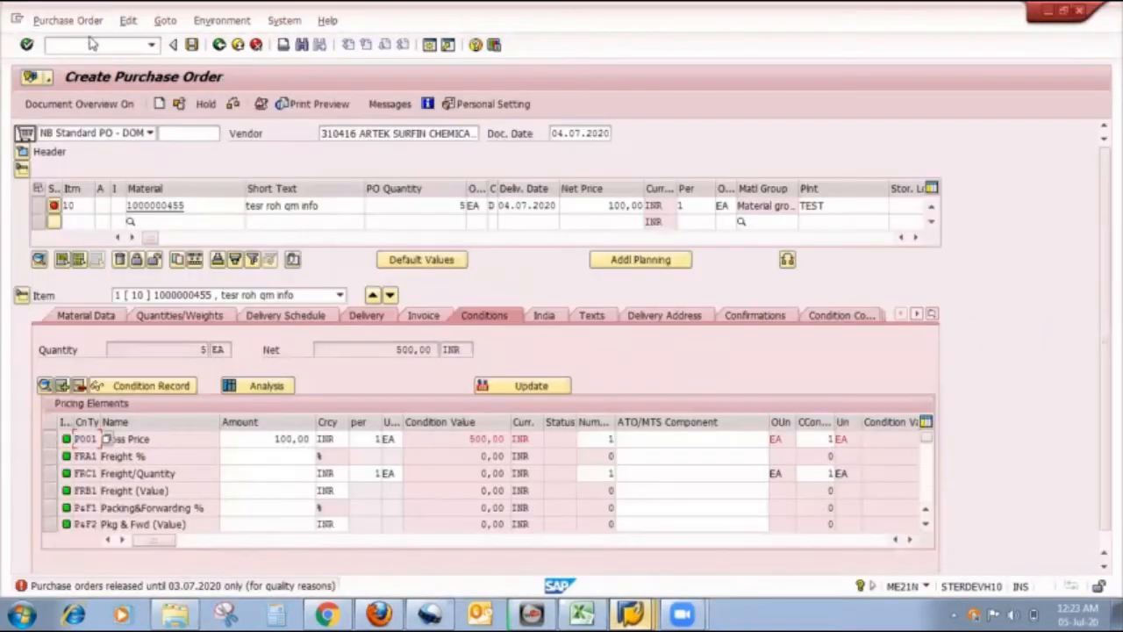
pyautogui.click(90, 45)
pyautogui.write('/nme21n')
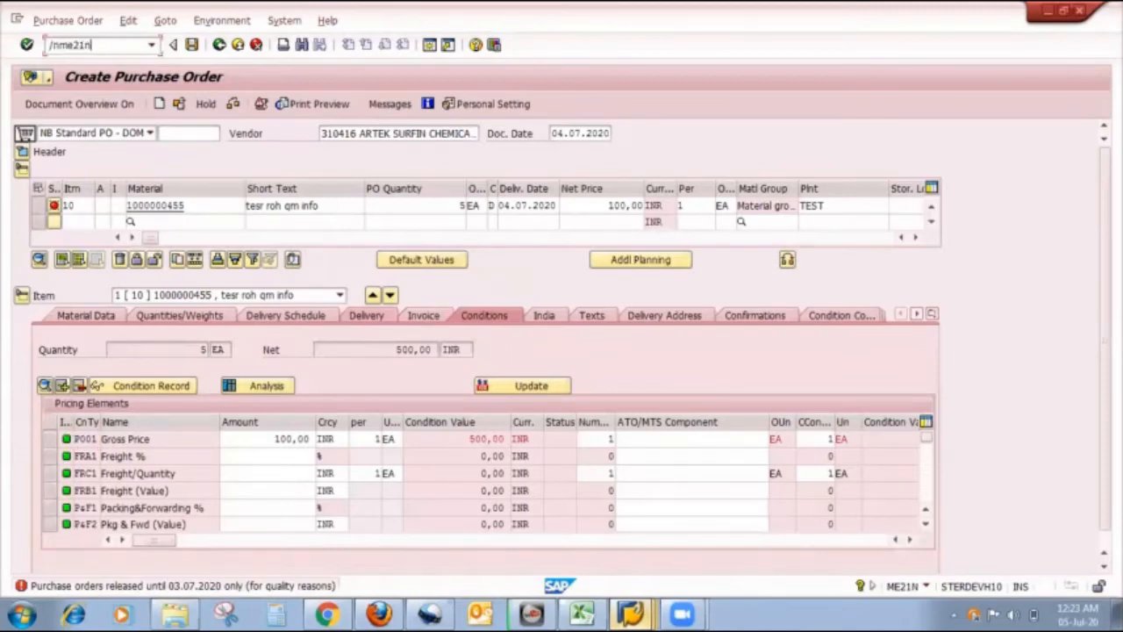
pyautogui.press('Return')
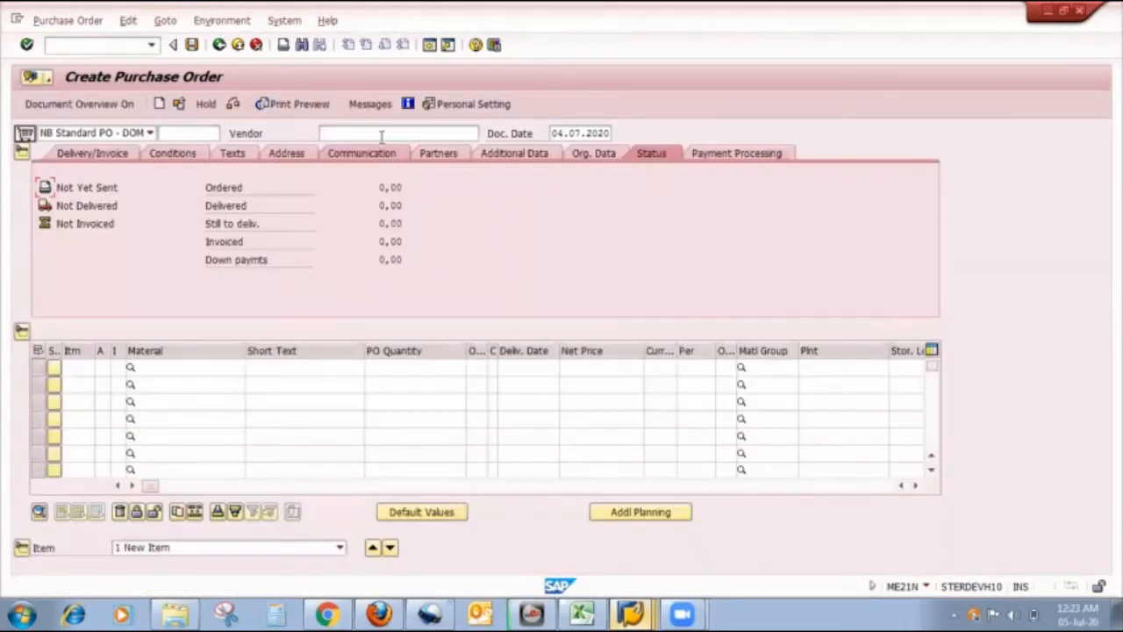
# - Enter 310417 as the vendor of the new purchase order
pyautogui.click(379, 133)
pyautogui.click(352, 147)
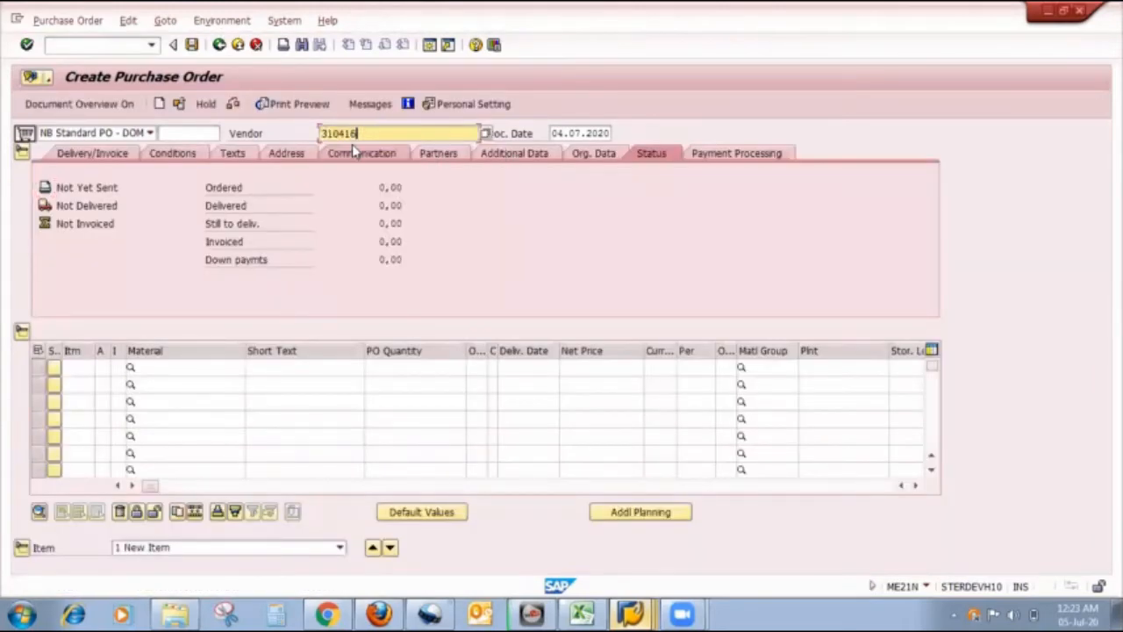
pyautogui.press('BackSpace')
pyautogui.write('7')
pyautogui.press('Return')
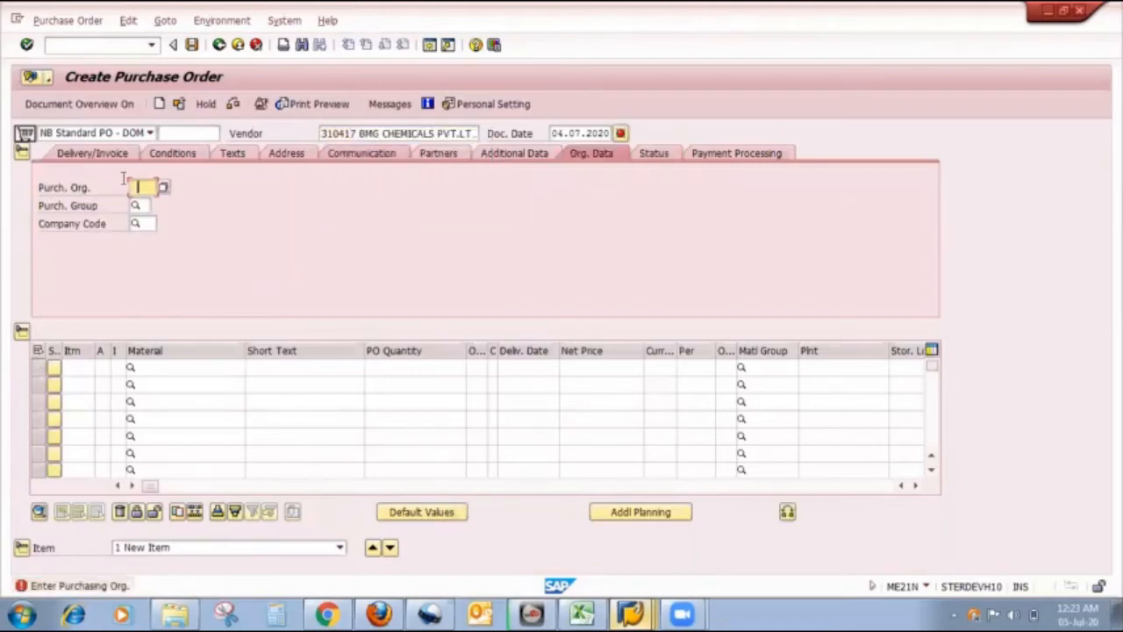
# - Set the order's purchasing organization to 2000, purchasing group to 101 and company code to 2000
pyautogui.click(139, 188)
pyautogui.click(145, 204)
pyautogui.click(140, 207)
pyautogui.click(139, 223)
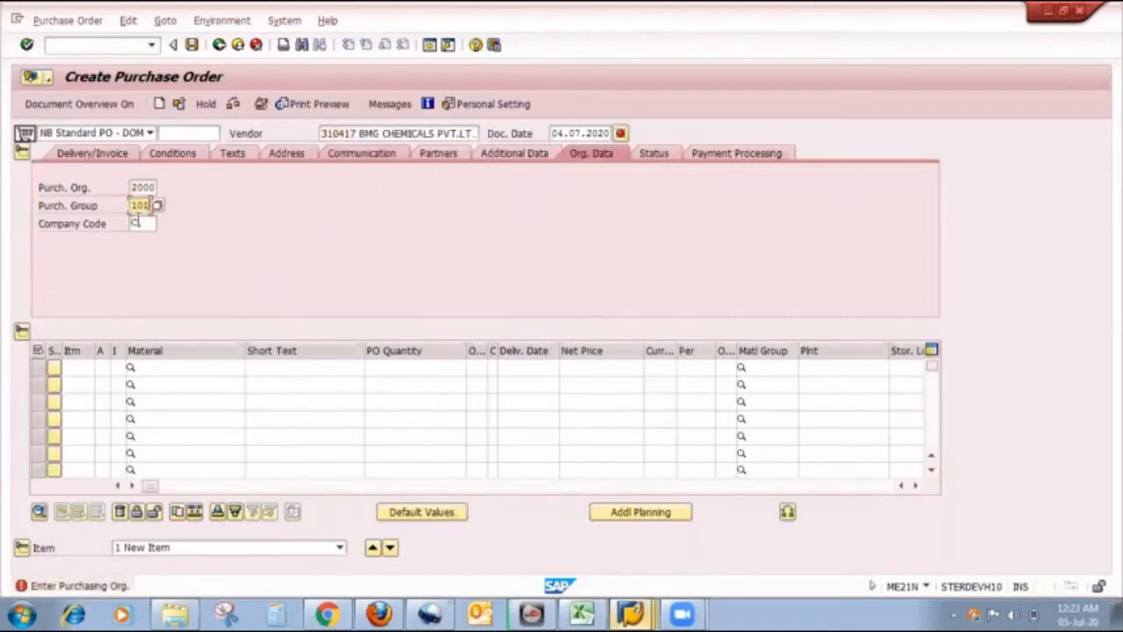
pyautogui.click(138, 225)
pyautogui.click(140, 239)
pyautogui.press('Return')
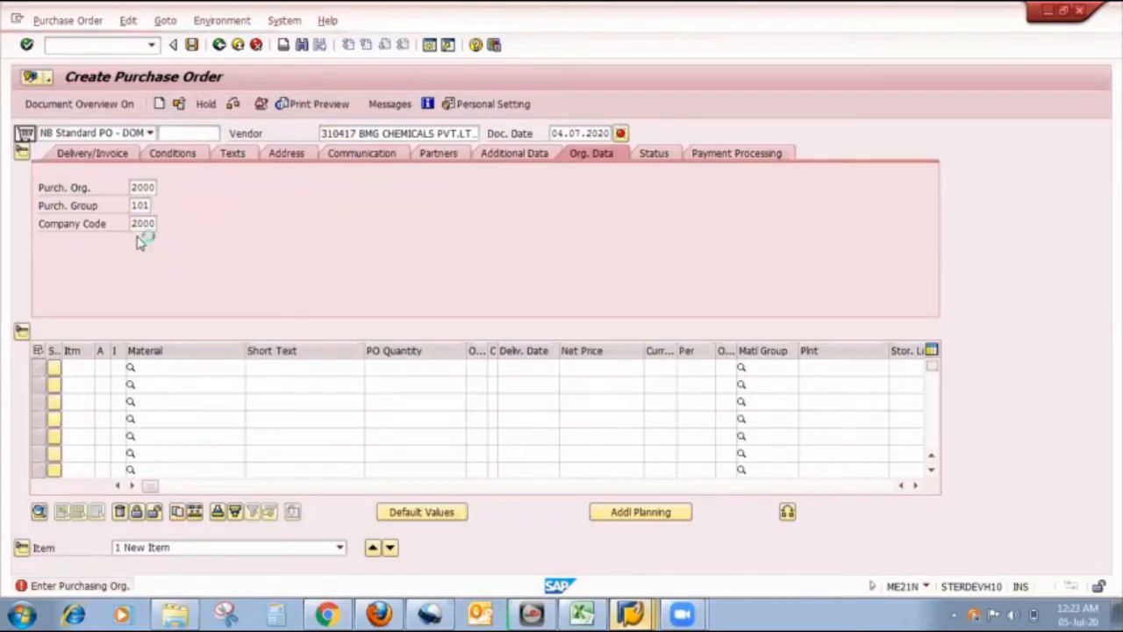
pyautogui.click(195, 368)
pyautogui.click(196, 369)
pyautogui.click(187, 381)
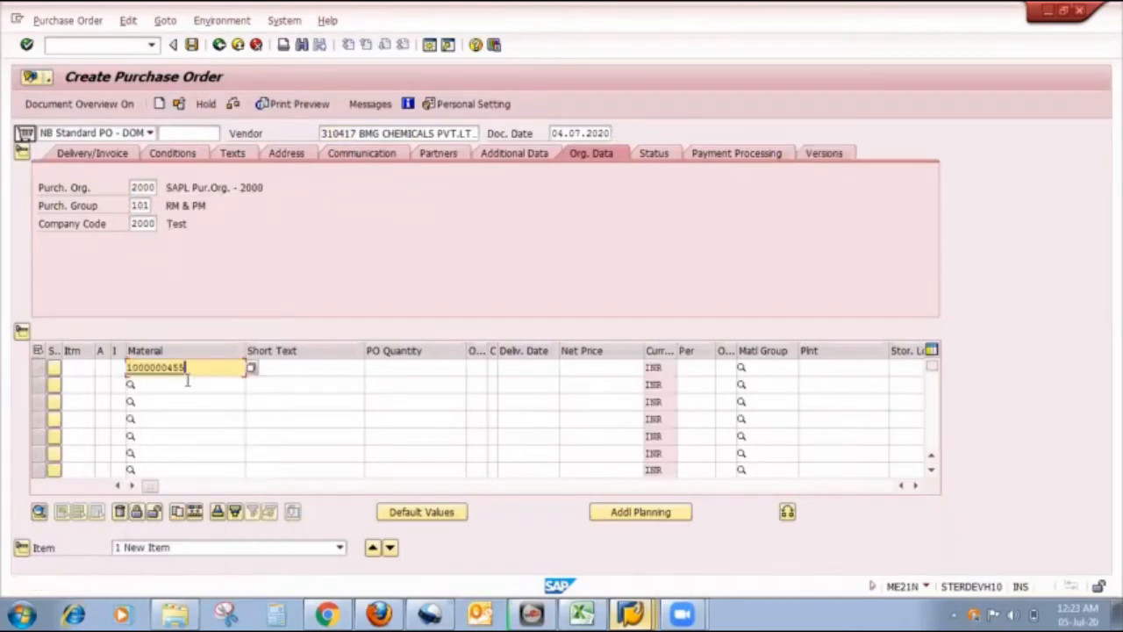
pyautogui.click(382, 367)
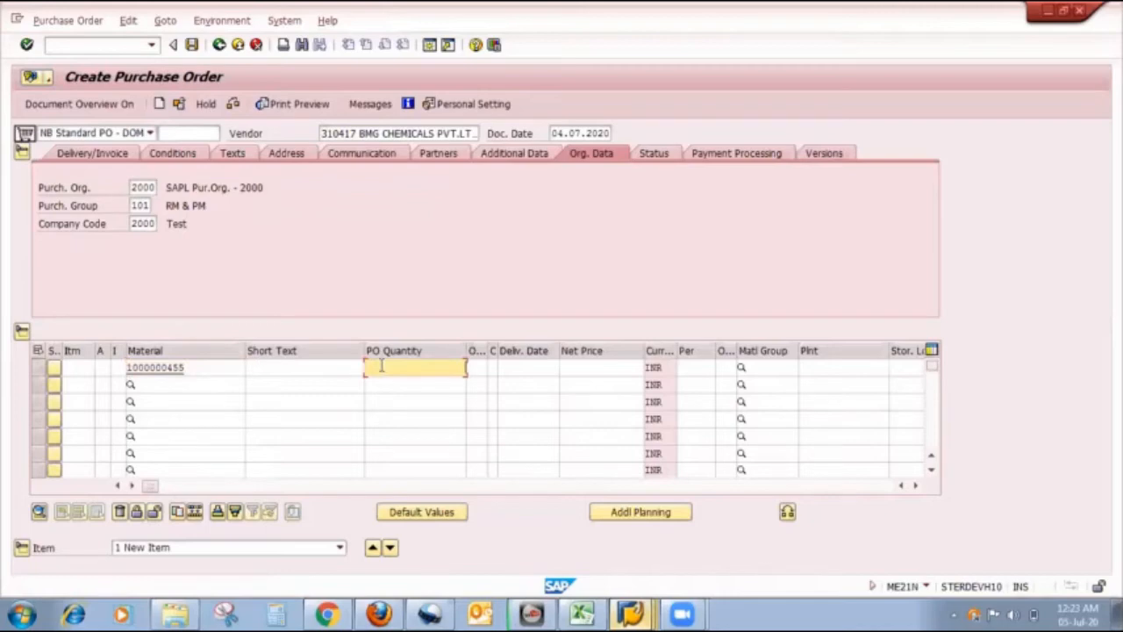
pyautogui.click(604, 366)
pyautogui.click(609, 385)
pyautogui.click(813, 368)
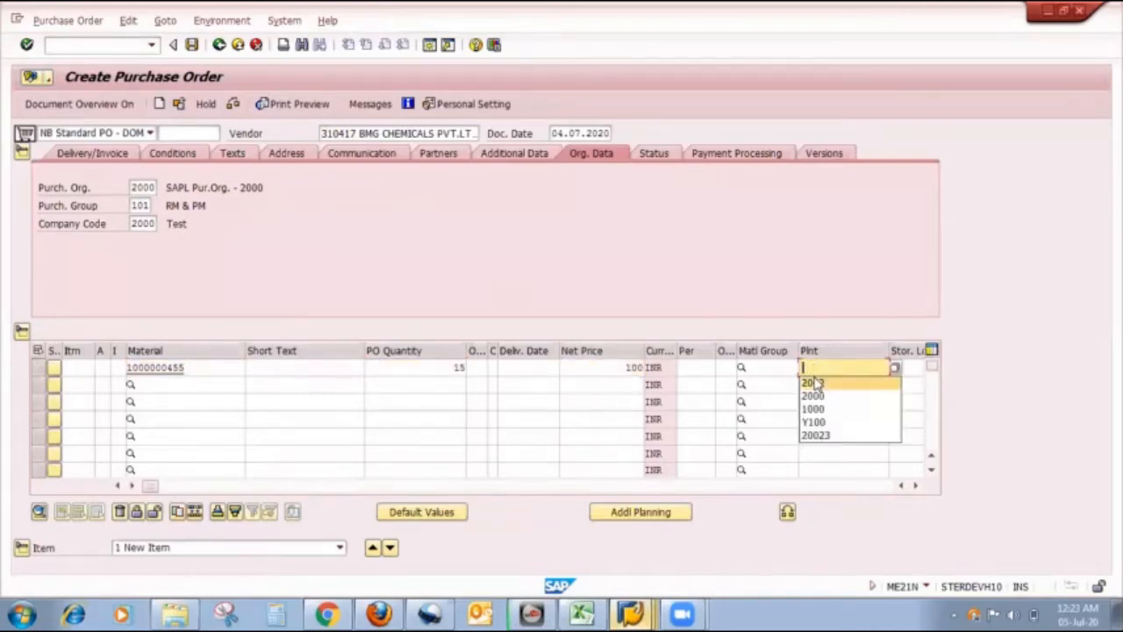
pyautogui.click(816, 382)
pyautogui.press('Return')
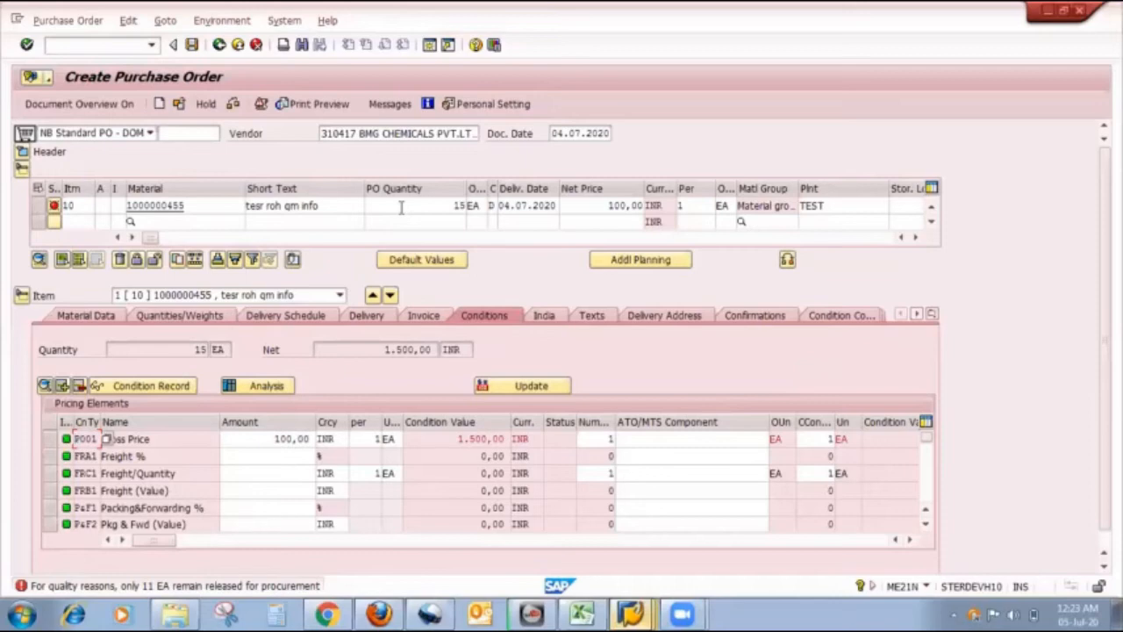
# - Reduce the PO quantity of item 10 to 10 EA
pyautogui.click(462, 205)
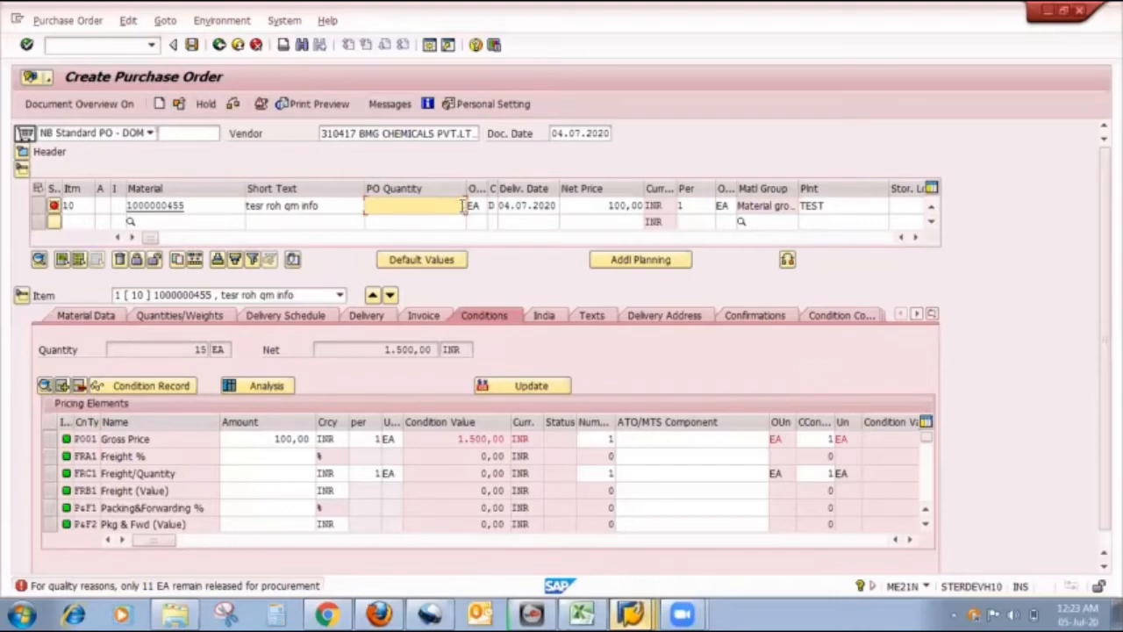
pyautogui.write('11')
pyautogui.press('BackSpace')
pyautogui.write('0')
# - Check the purchase order for vendor 310417, close the message list and save the order despite the system messages
pyautogui.click(237, 105)
pyautogui.click(237, 106)
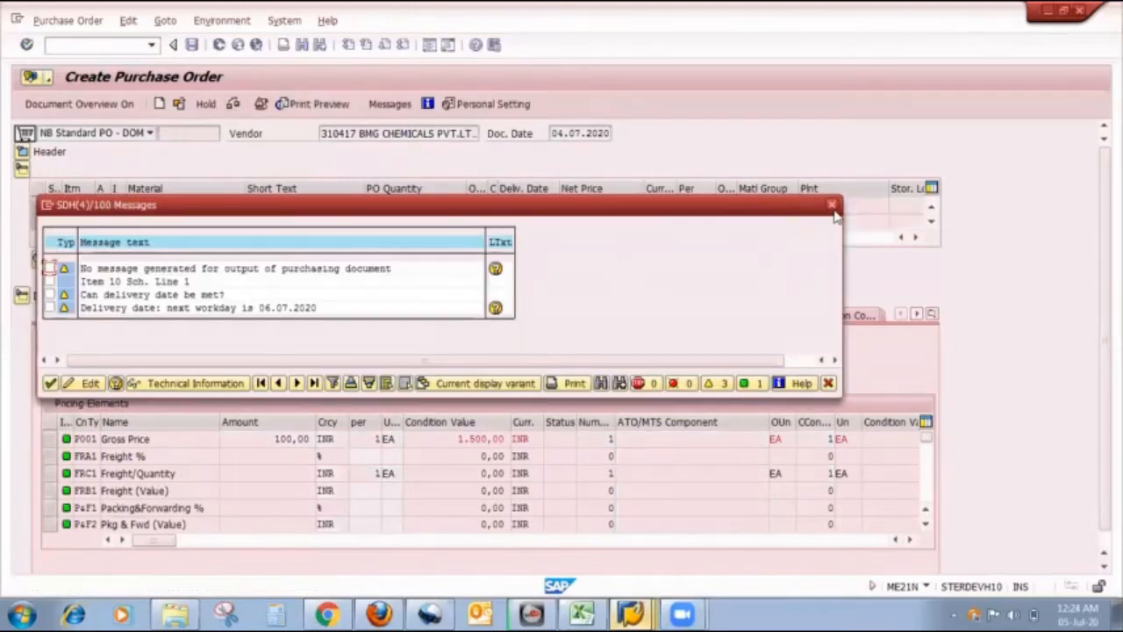
pyautogui.click(833, 207)
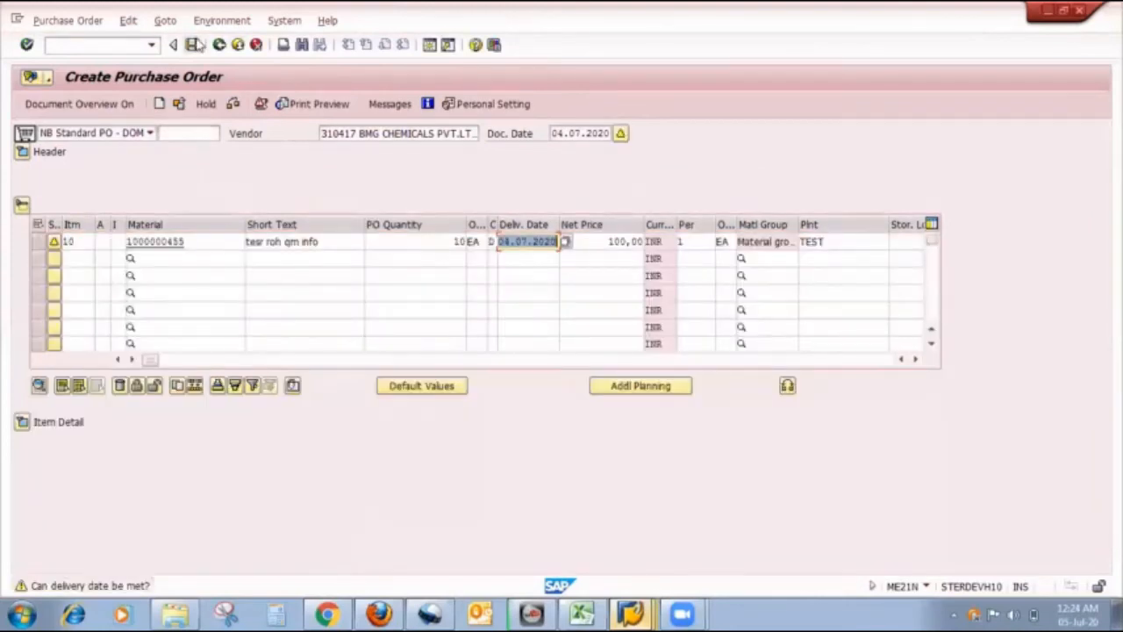
pyautogui.click(191, 45)
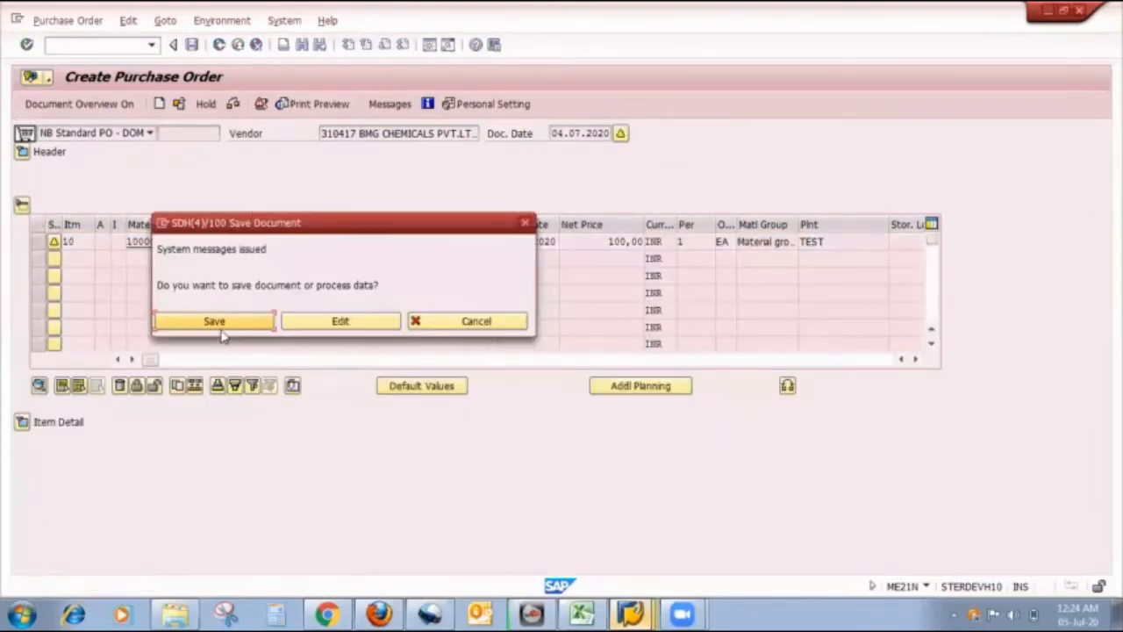
pyautogui.click(237, 328)
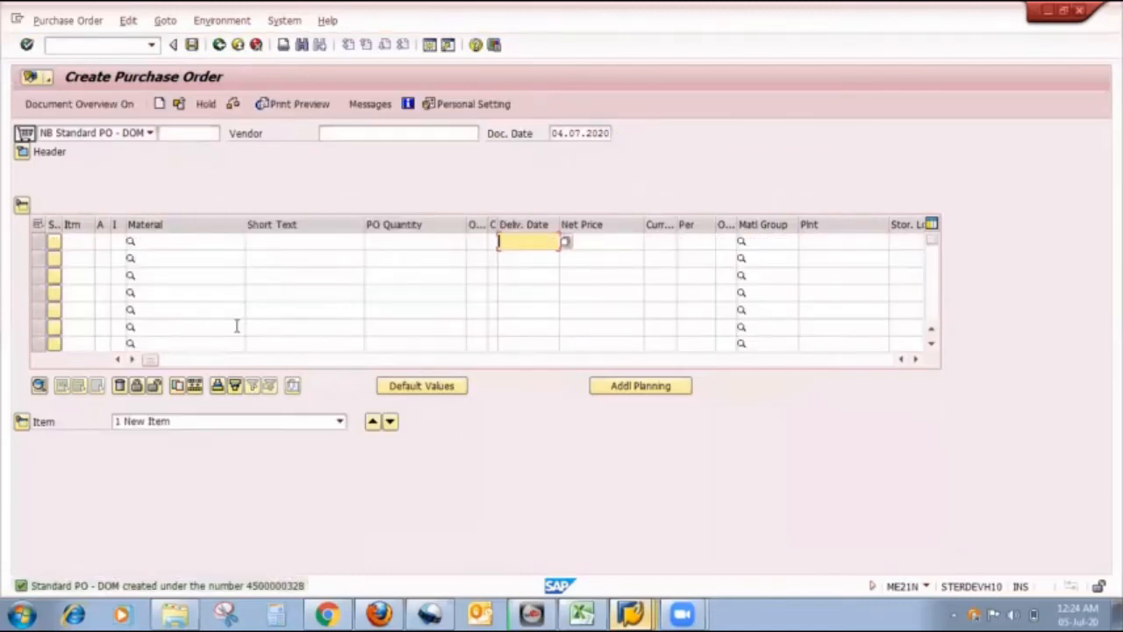
# - Consult the inspection-required case in the Excel sheet and display the quality info record for vendor 310418 with SAP transaction QI03
pyautogui.click(582, 614)
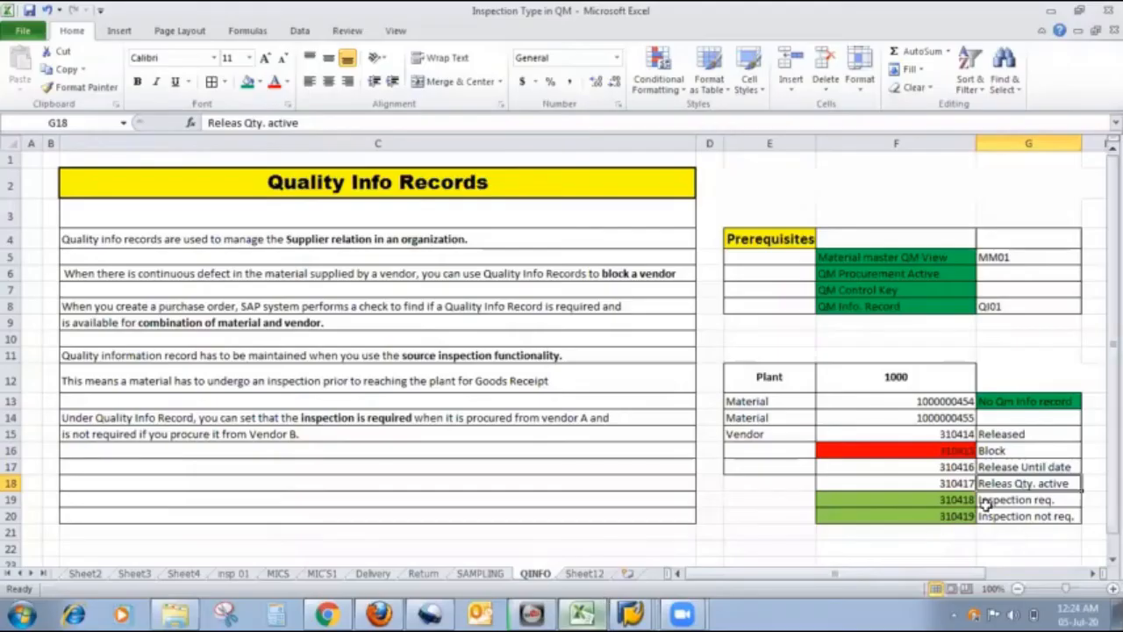
pyautogui.click(1062, 498)
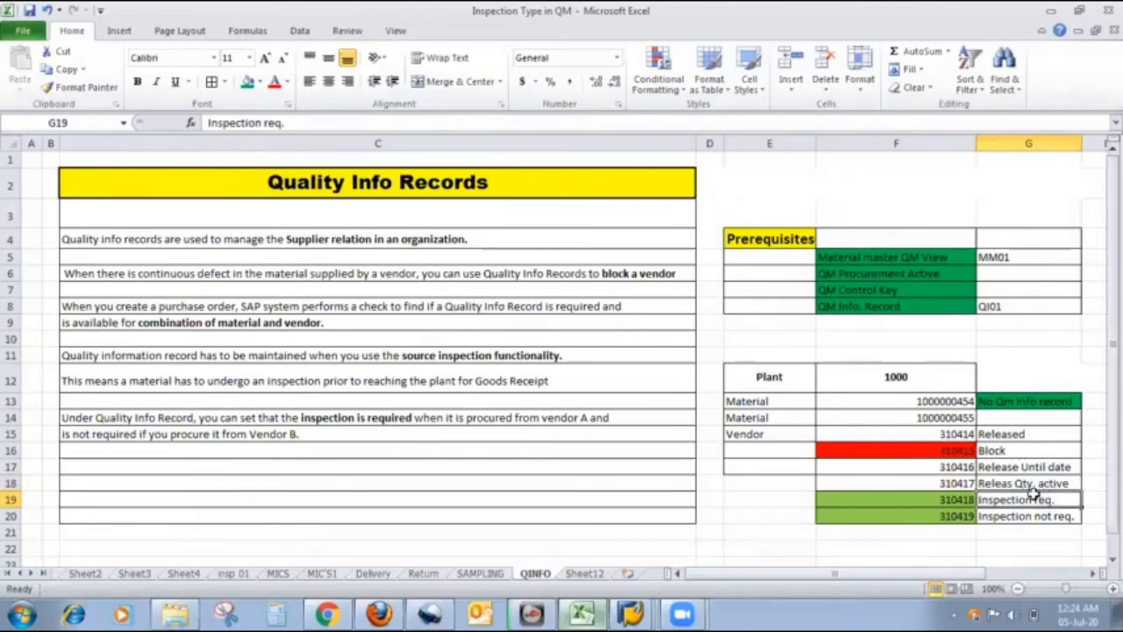
pyautogui.moveTo(630, 611)
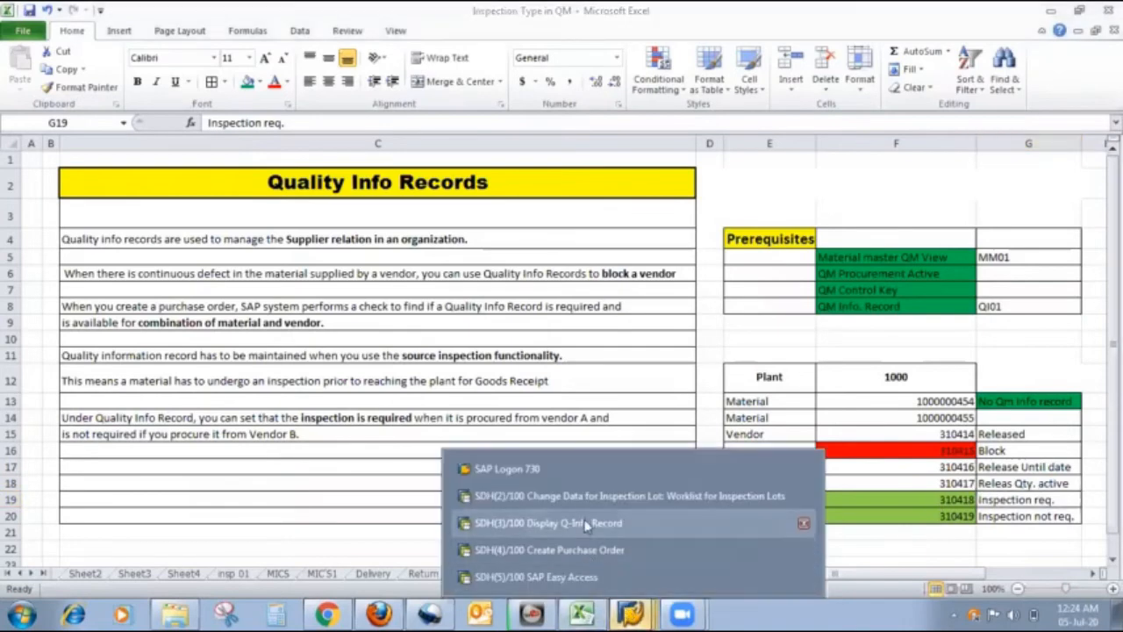
pyautogui.click(526, 519)
pyautogui.click(121, 49)
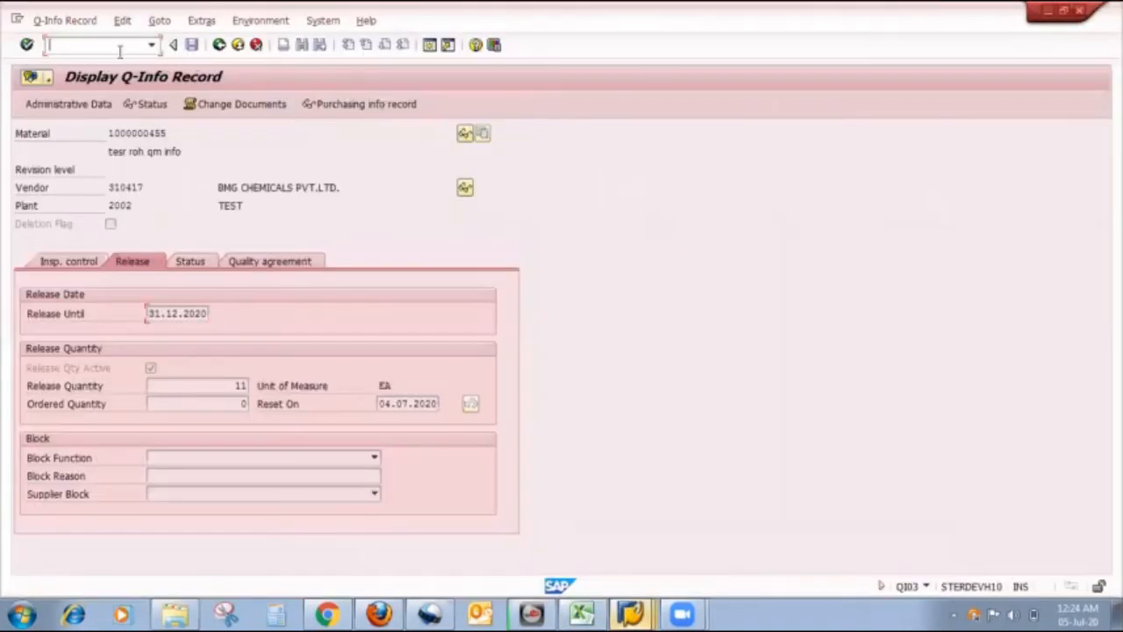
pyautogui.write('/nqi03')
pyautogui.press('Return')
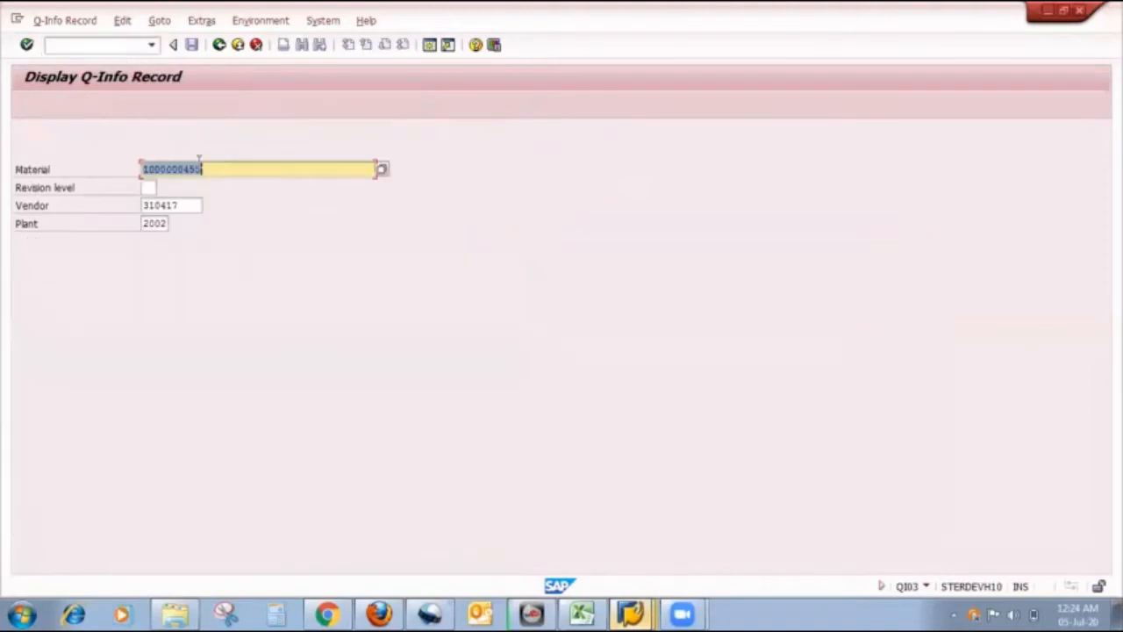
pyautogui.click(196, 208)
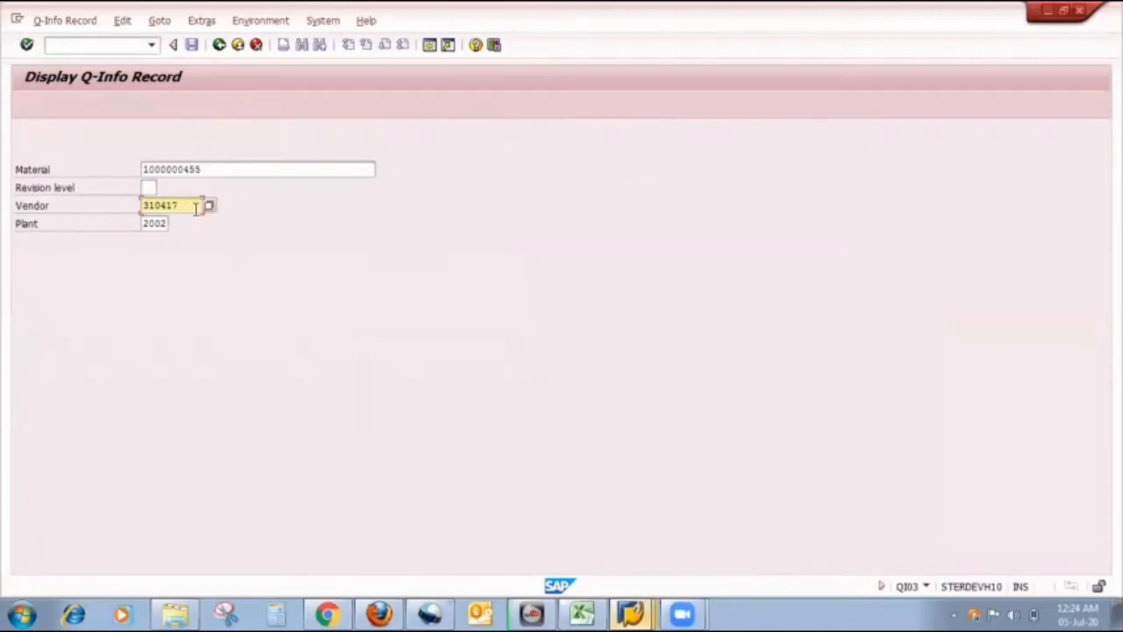
pyautogui.press('BackSpace')
pyautogui.write('8')
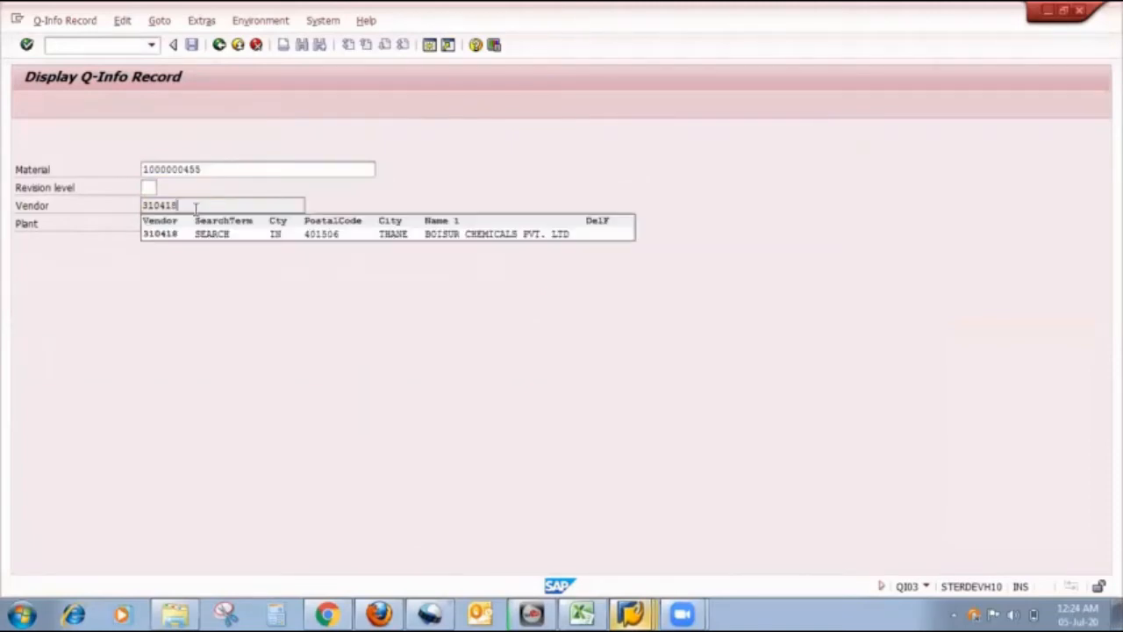
pyautogui.press('Return')
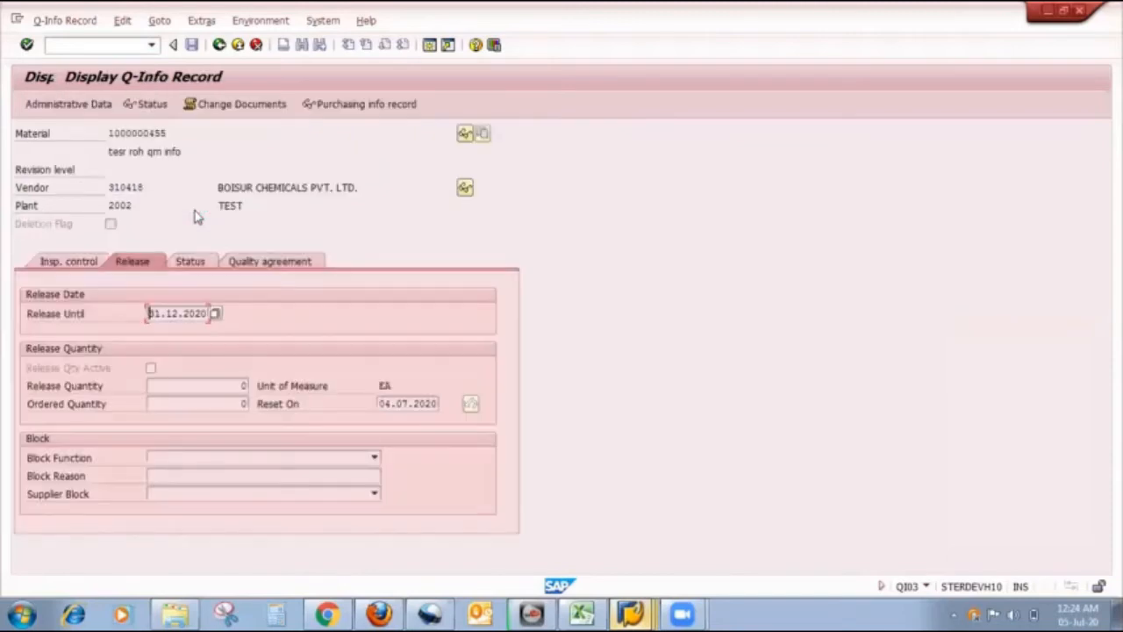
# - Review the inspection control settings of vendor 310418's quality info record, including the available Insp. Control options
pyautogui.click(83, 258)
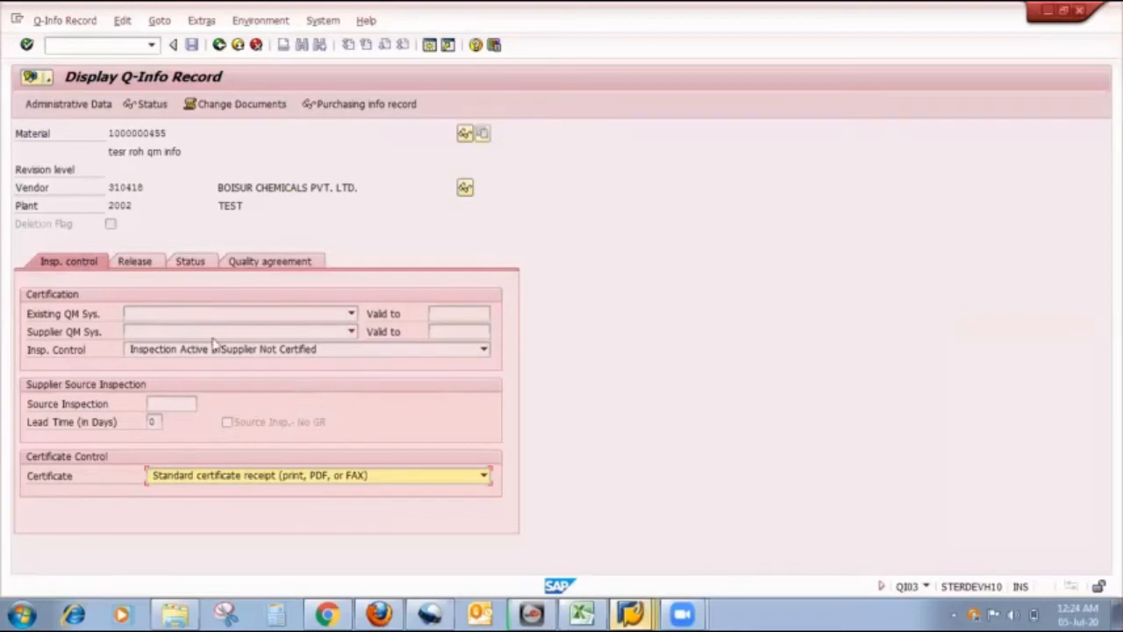
pyautogui.click(482, 351)
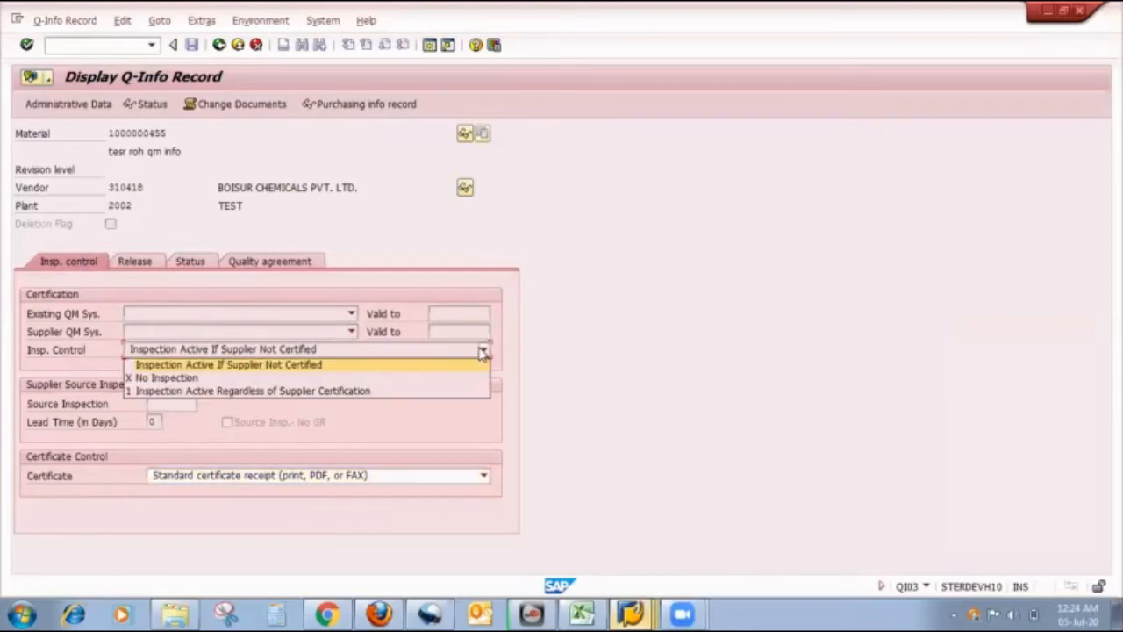
pyautogui.click(570, 285)
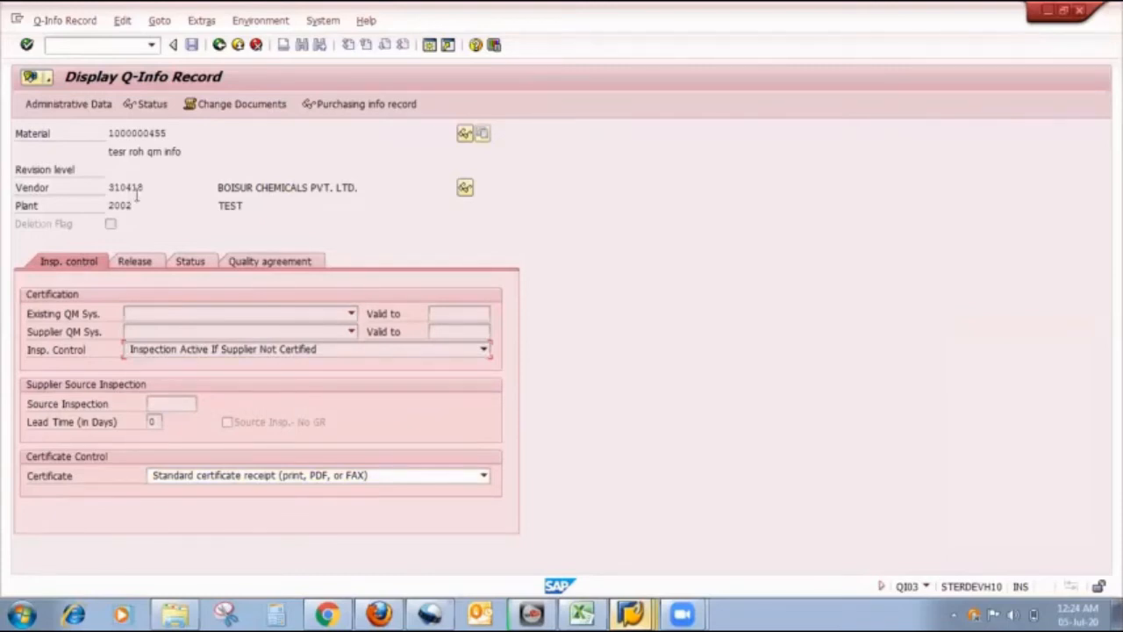
# - Switch to the Create Purchase Order session and enter 310418 as the vendor
pyautogui.click(634, 611)
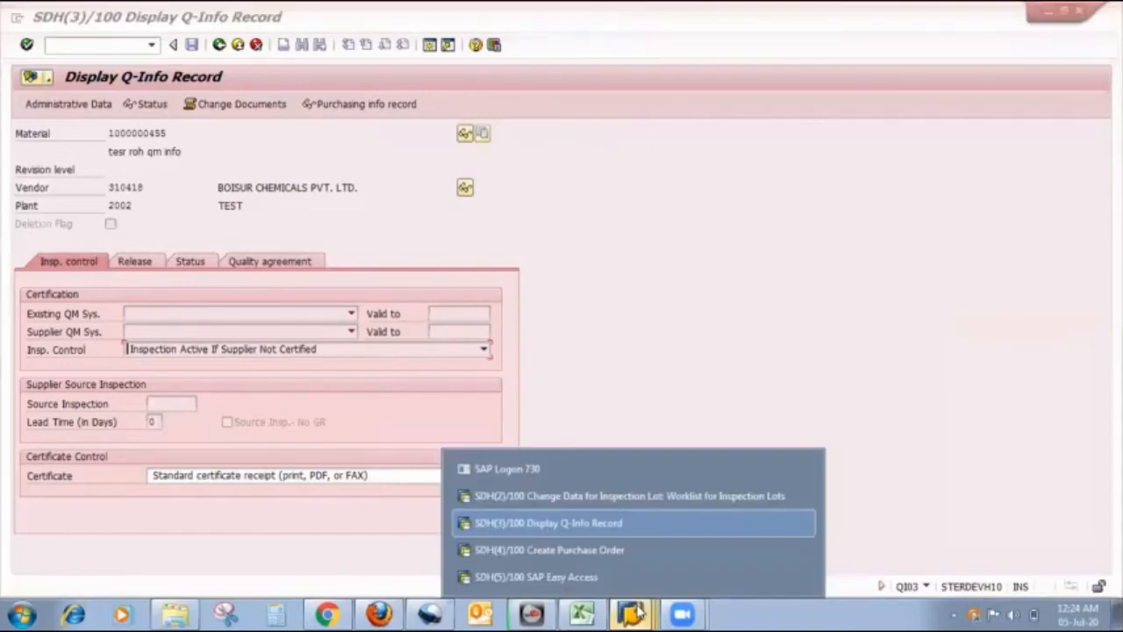
pyautogui.click(617, 549)
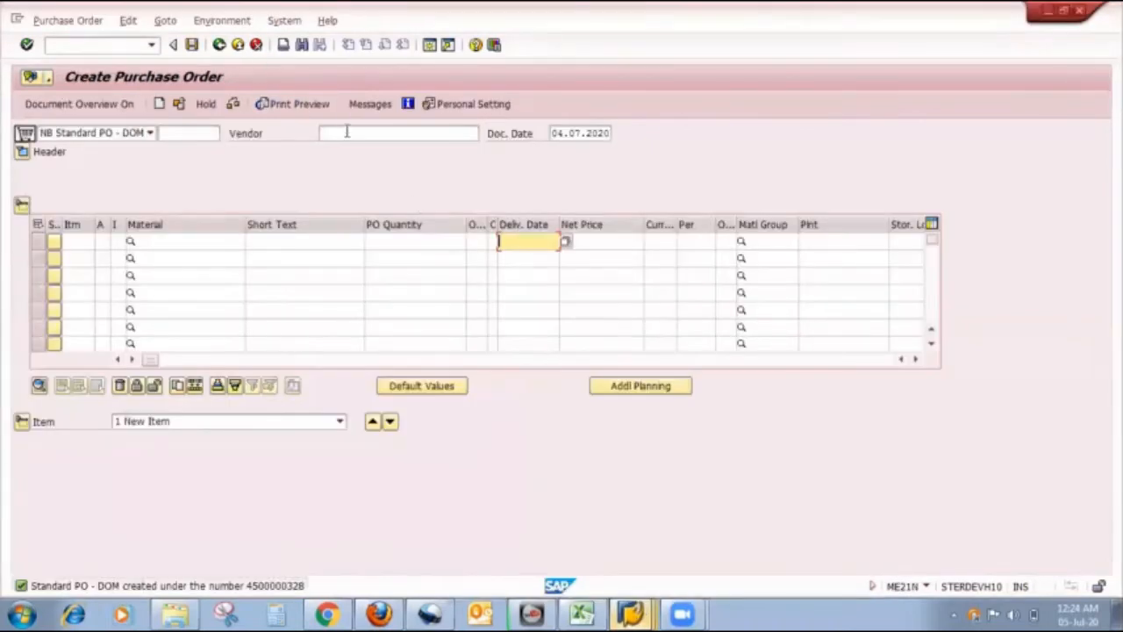
pyautogui.click(346, 132)
pyautogui.write('3')
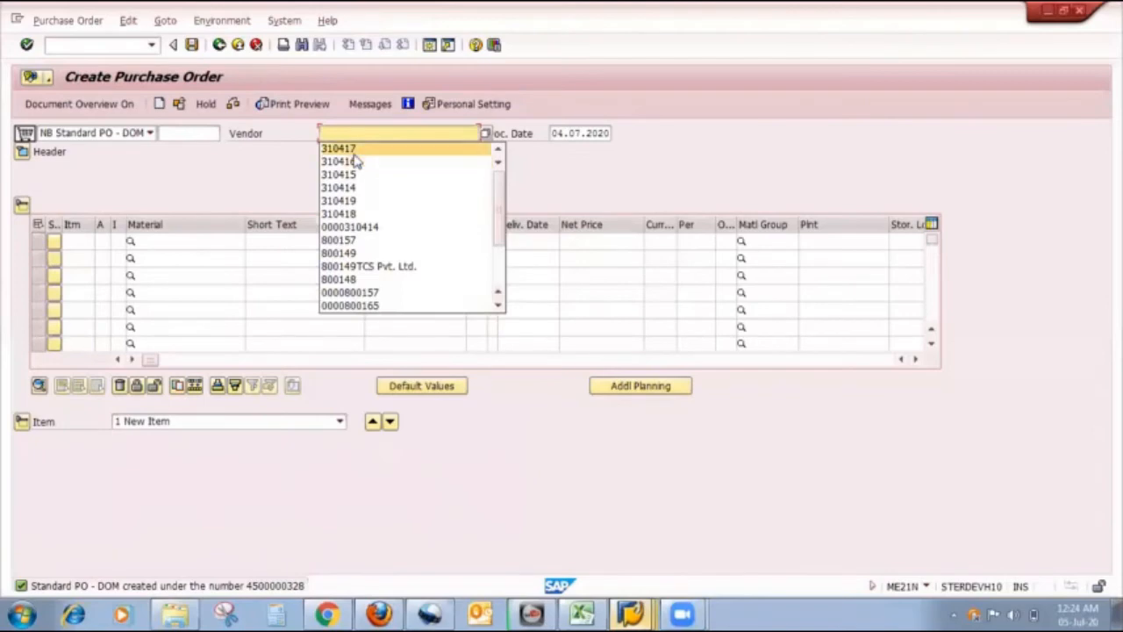
pyautogui.click(354, 147)
pyautogui.press('BackSpace')
pyautogui.write('8')
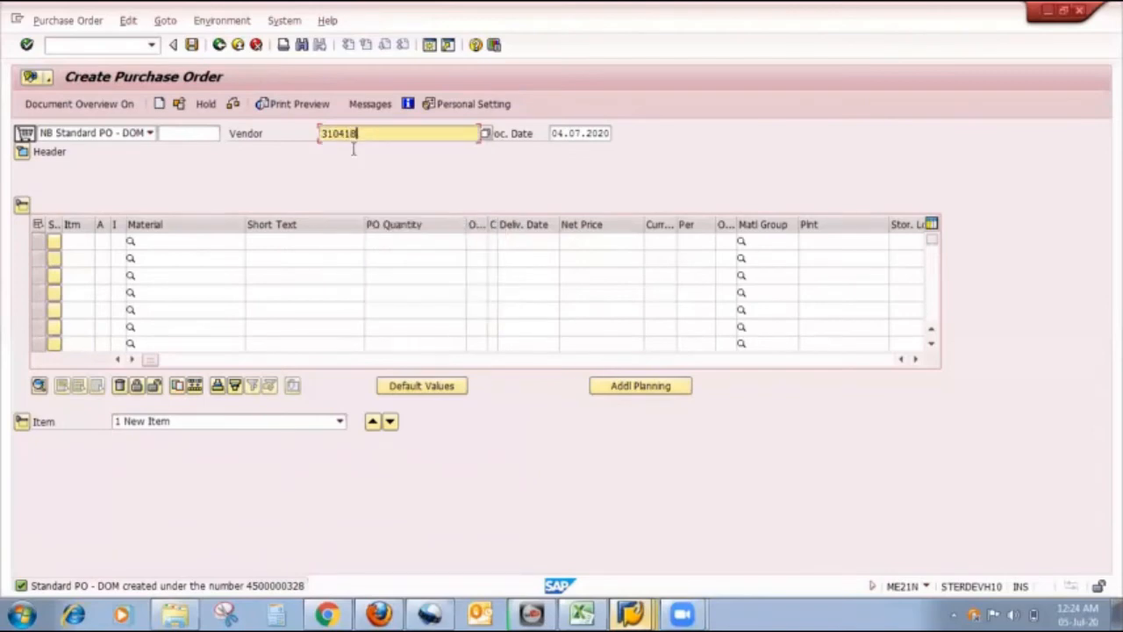
pyautogui.press('Return')
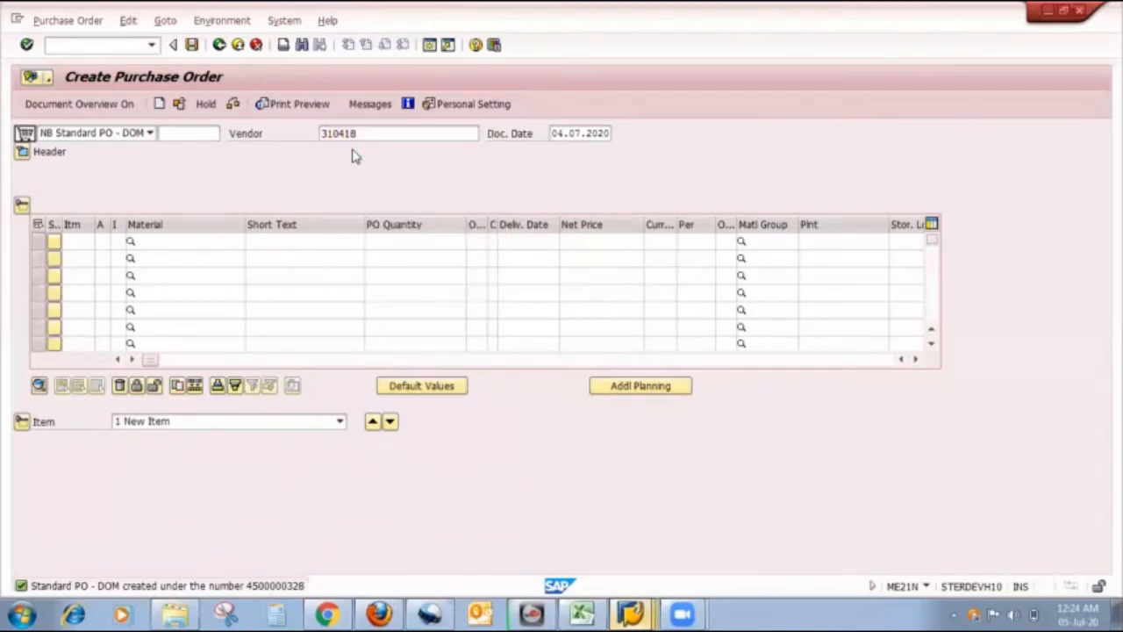
# - Set the organizational data for vendor 310418's order to purchasing organization 2000, purchasing group 101 and company code 2000
pyautogui.press('space')
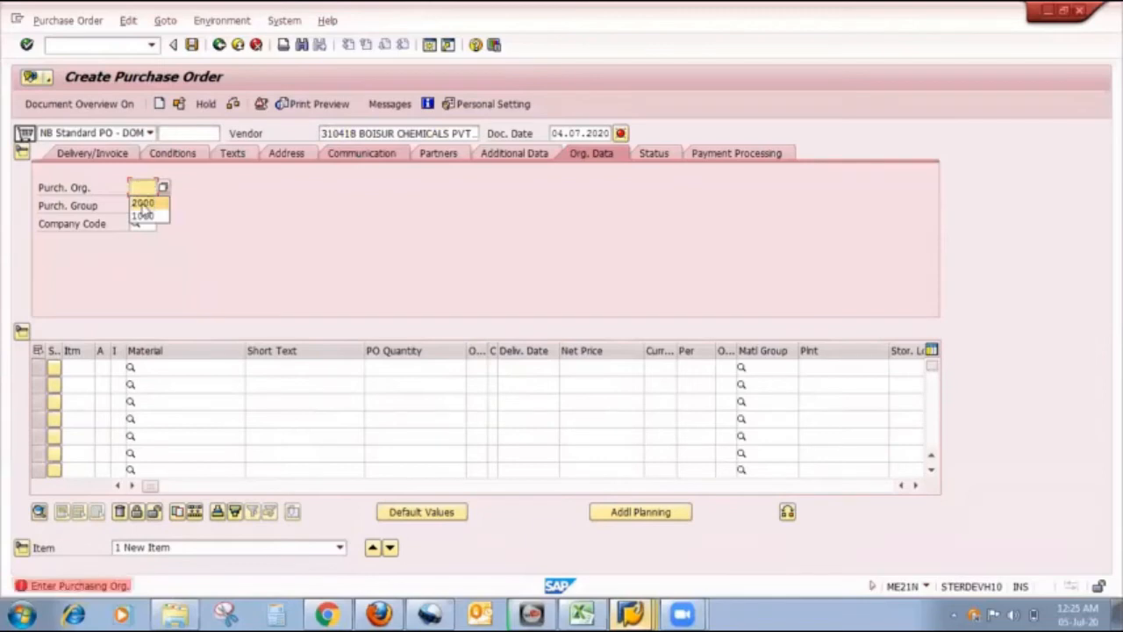
pyautogui.click(145, 206)
pyautogui.click(140, 207)
pyautogui.press('space')
pyautogui.click(142, 220)
pyautogui.click(142, 224)
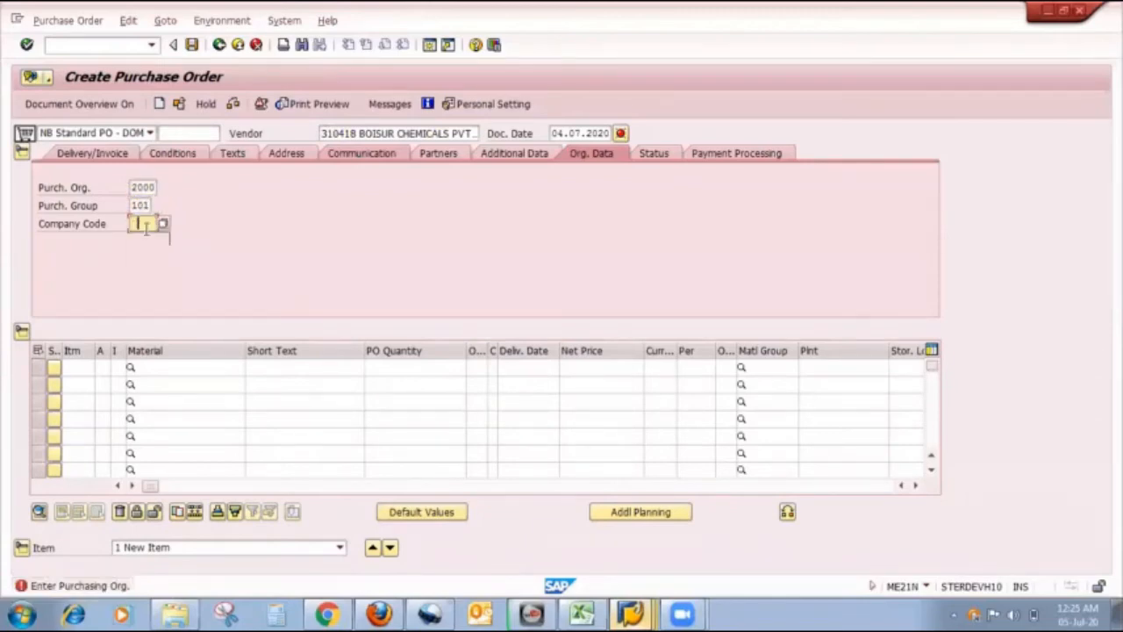
pyautogui.press('space')
pyautogui.click(142, 238)
pyautogui.press('Return')
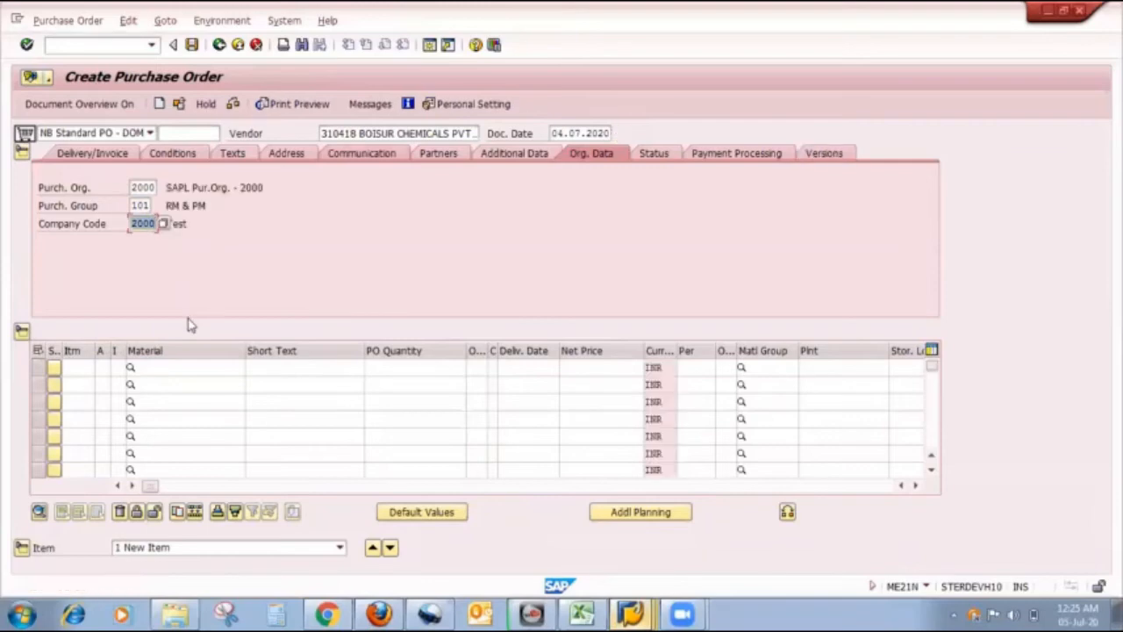
pyautogui.click(165, 368)
pyautogui.click(165, 368)
pyautogui.click(155, 381)
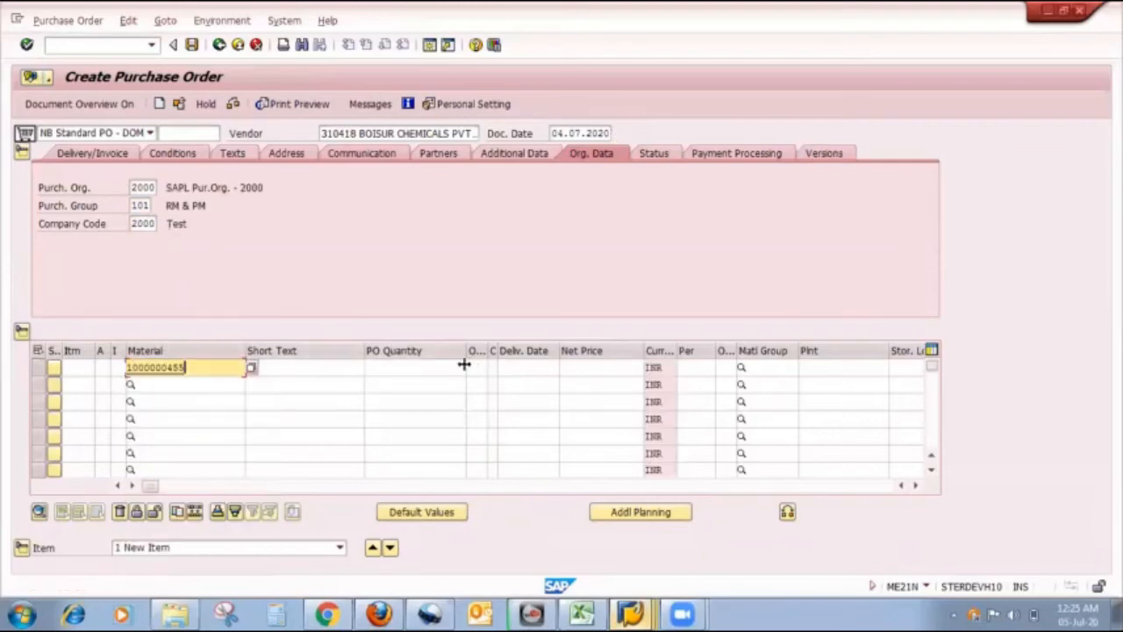
pyautogui.click(455, 368)
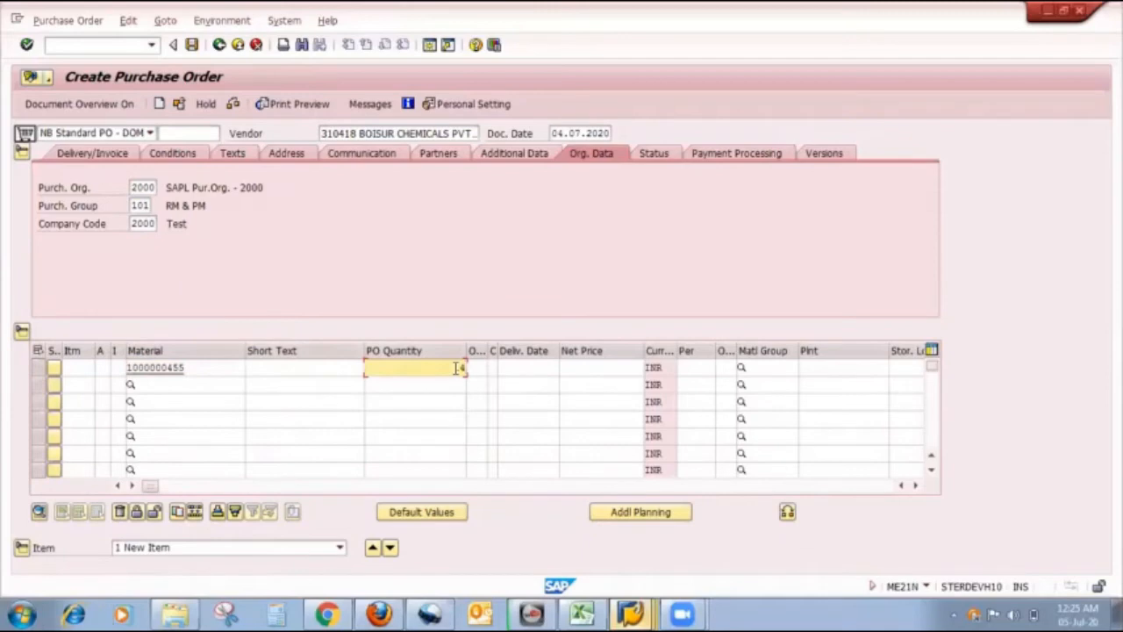
pyautogui.click(609, 373)
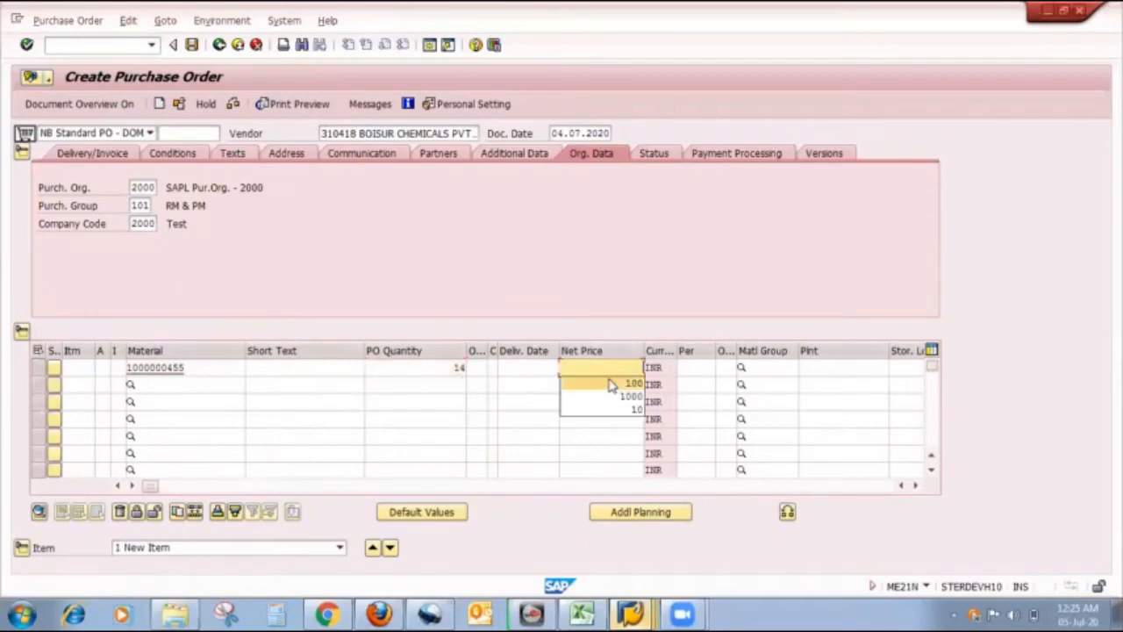
pyautogui.click(612, 383)
pyautogui.click(825, 368)
pyautogui.click(825, 379)
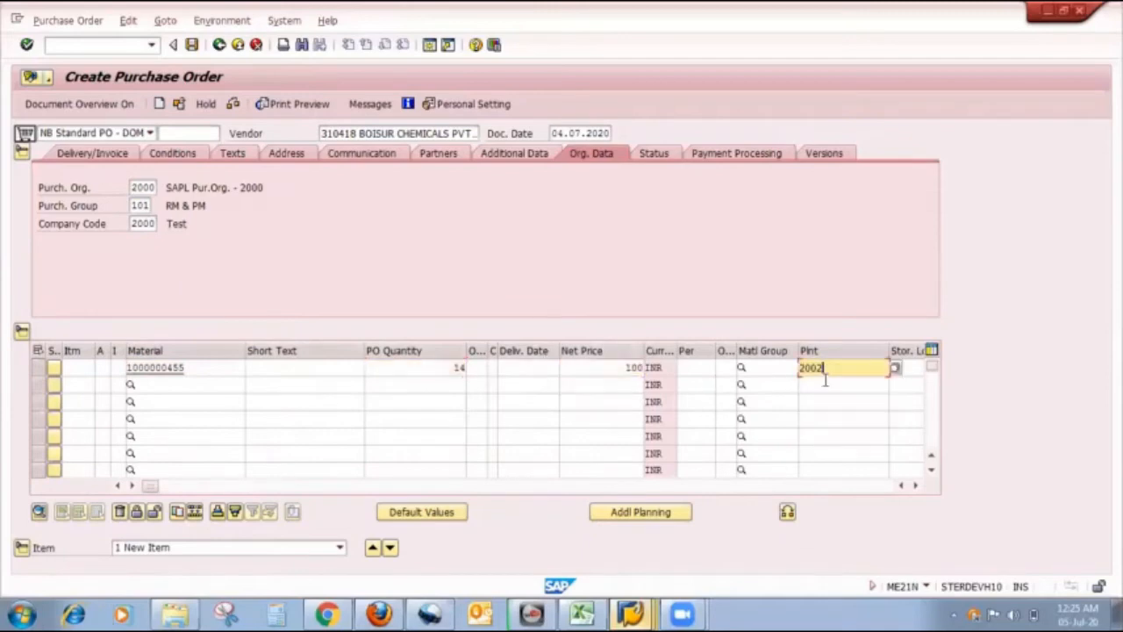
pyautogui.press('Return')
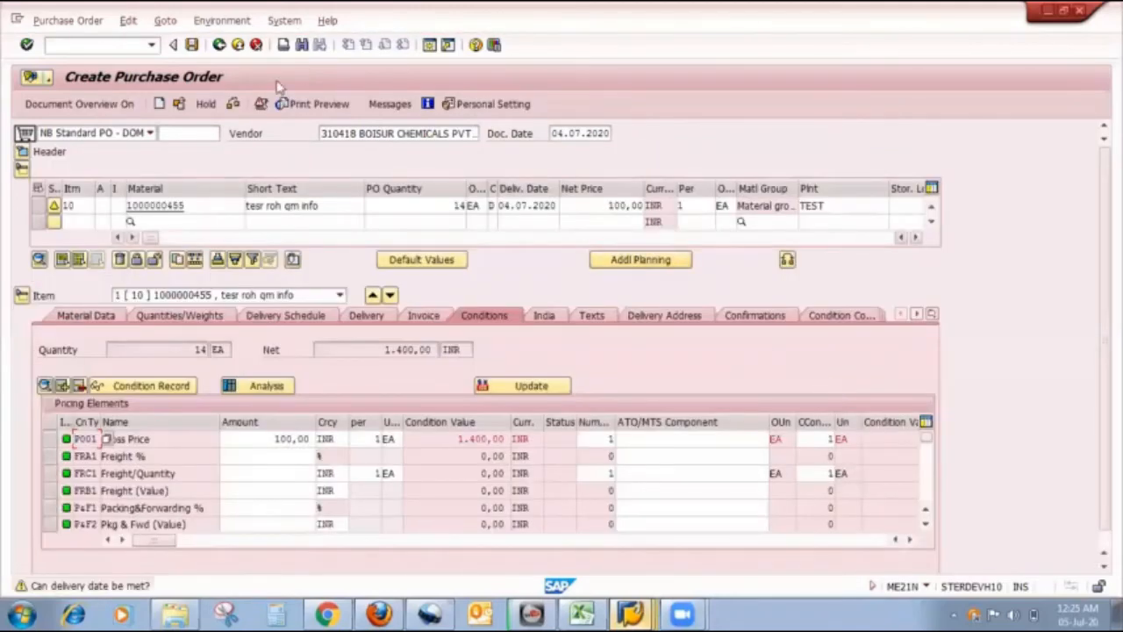
# - Check the purchase order for vendor 310418, accept the message list and save the order
pyautogui.click(233, 104)
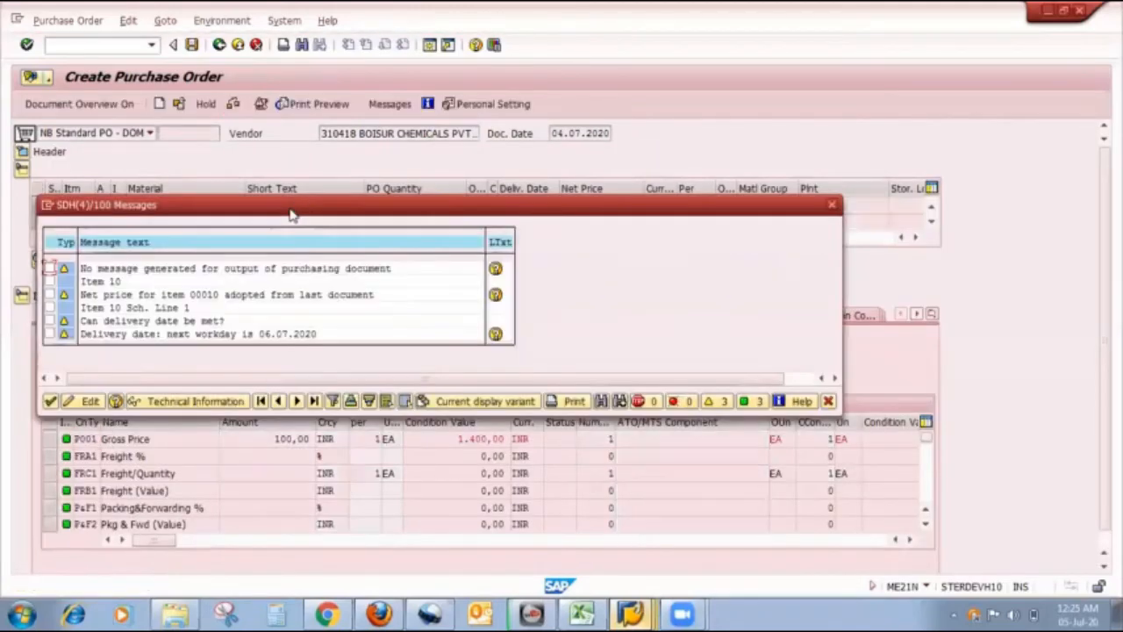
pyautogui.click(50, 400)
pyautogui.click(192, 45)
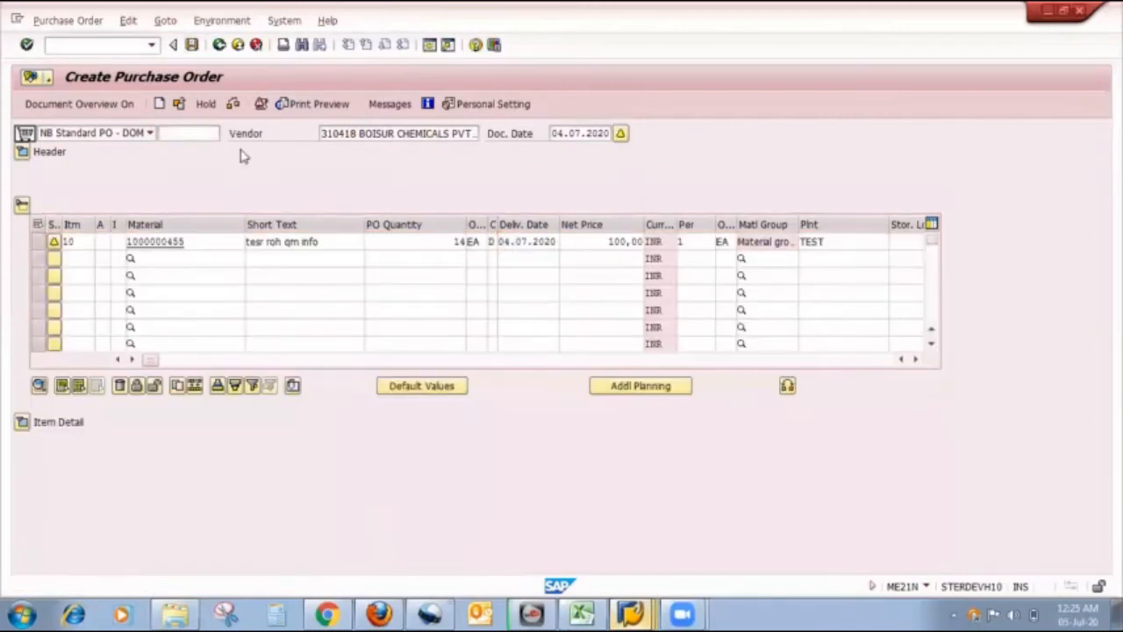
pyautogui.click(223, 323)
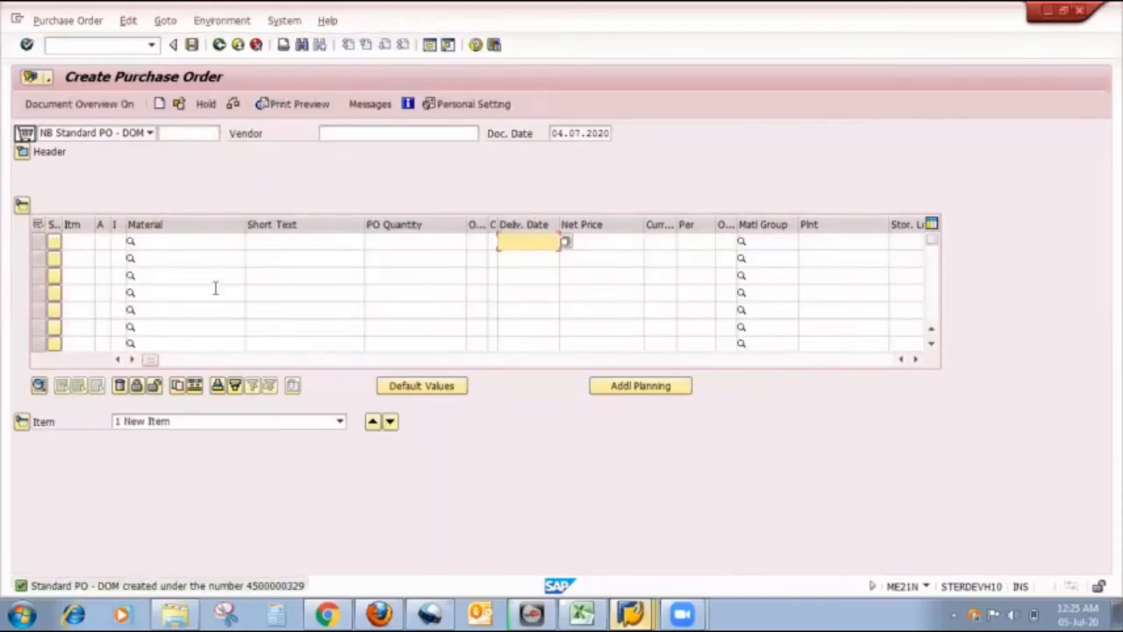
# - Open the release transaction ME29N and load the newly created purchase order for vendor 310418
pyautogui.click(91, 49)
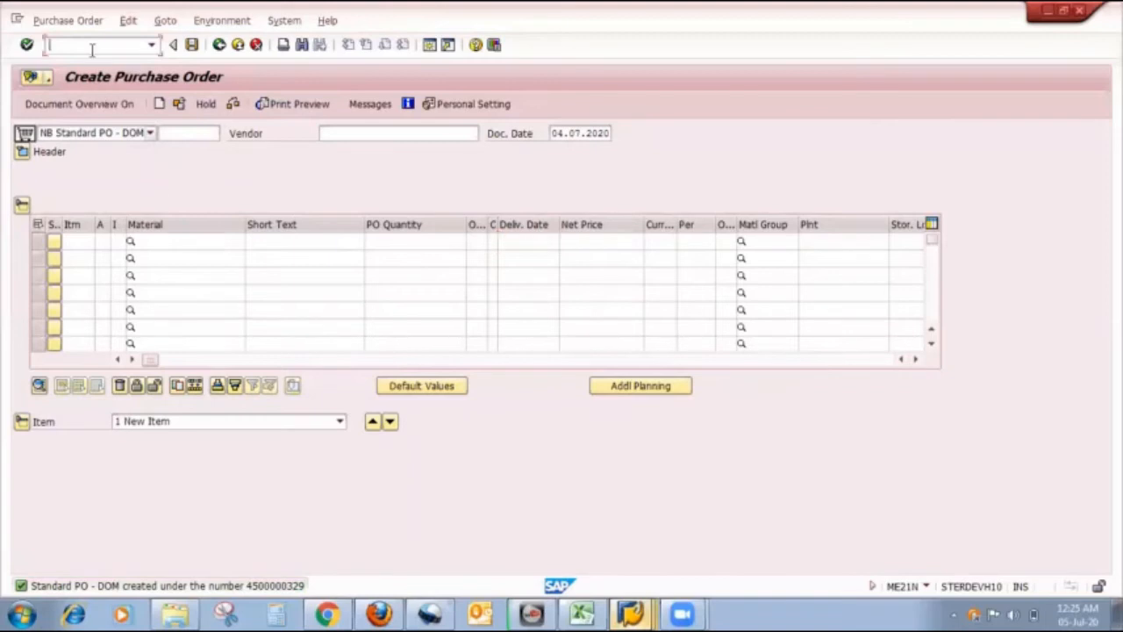
pyautogui.write('/nme29n')
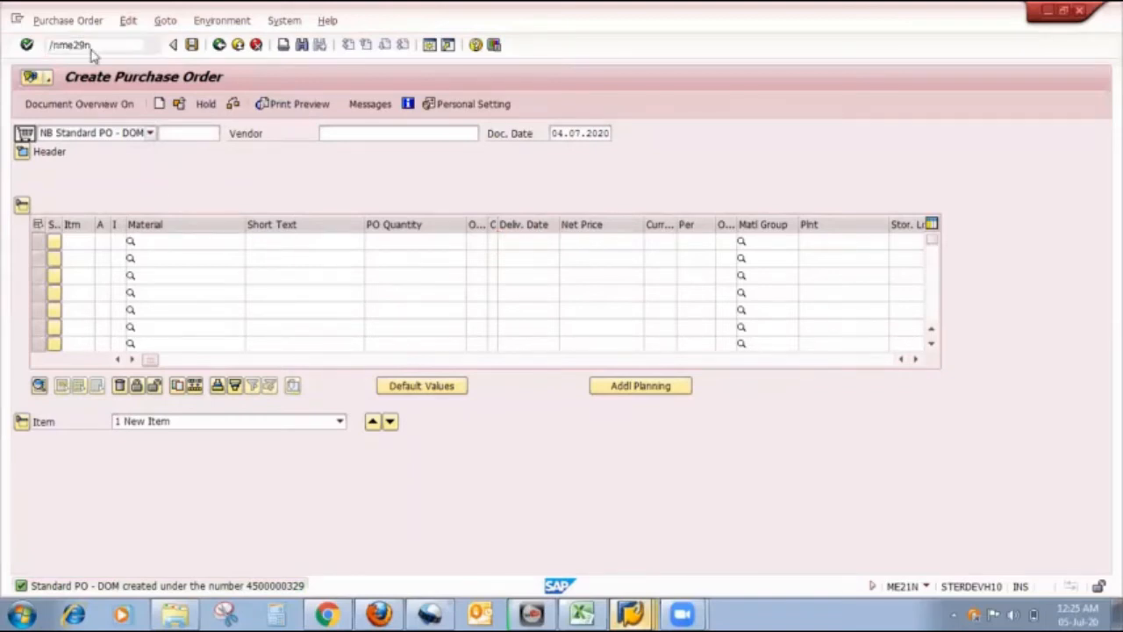
pyautogui.press('Return')
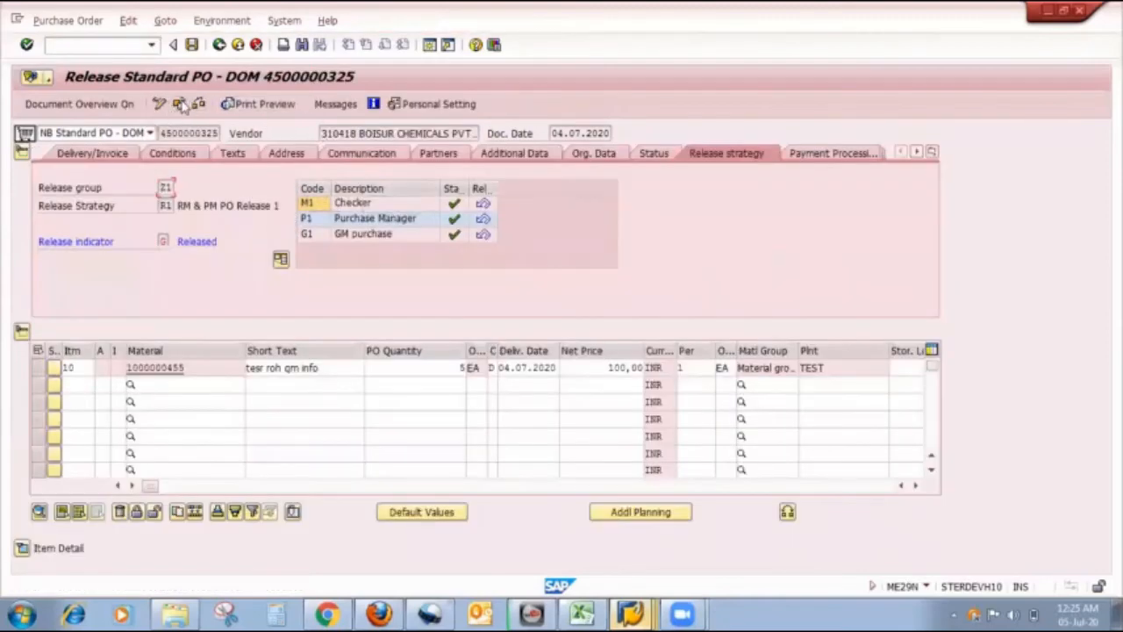
pyautogui.click(179, 104)
pyautogui.click(204, 177)
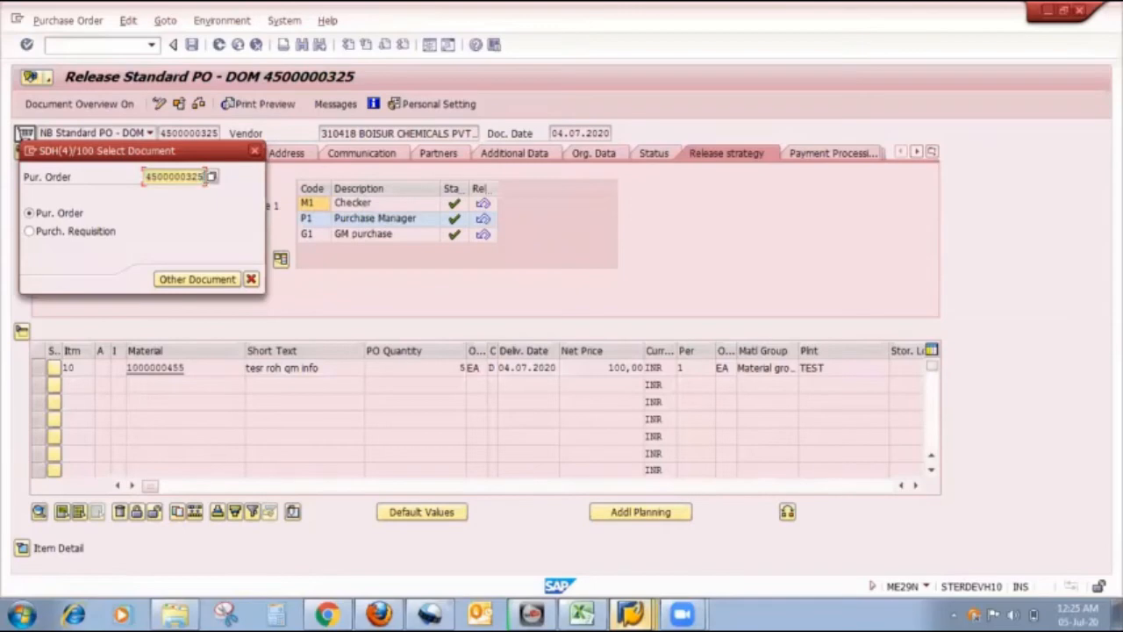
pyautogui.press('BackSpace')
pyautogui.write('9')
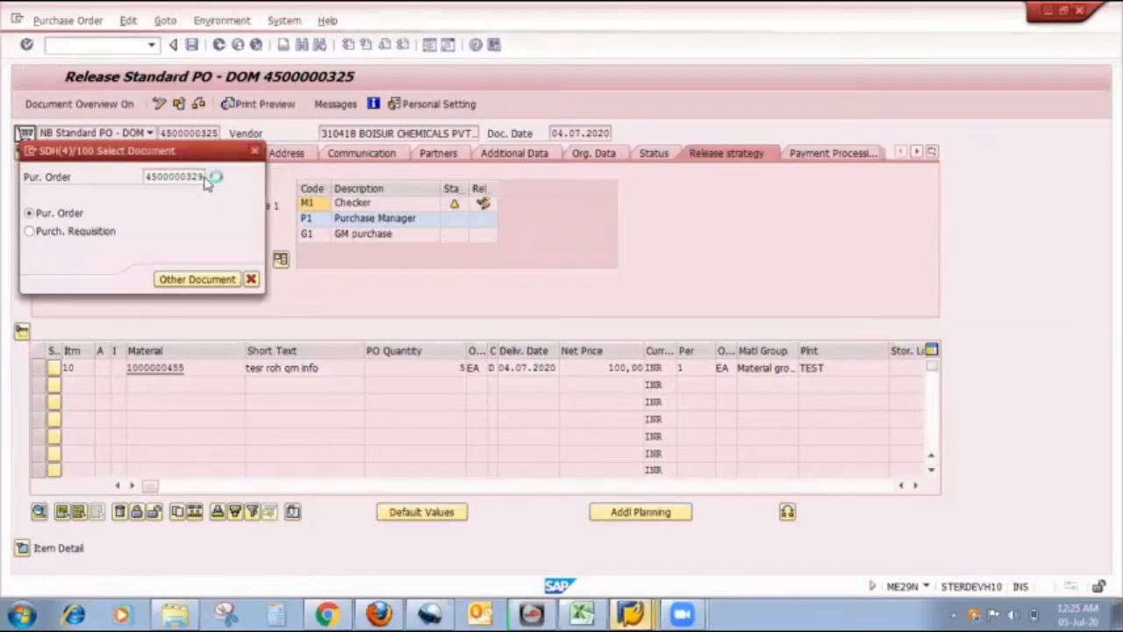
pyautogui.press('Return')
# - Release the purchase order at the Checker, Purchase Manager and GM purchase levels and save it
pyautogui.click(483, 203)
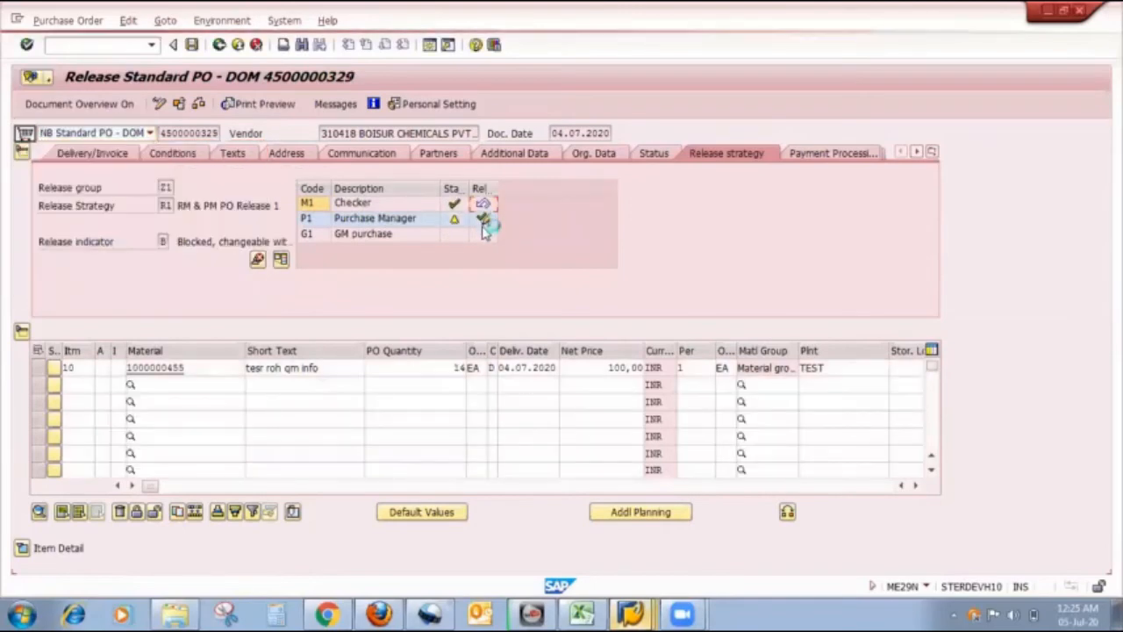
pyautogui.click(483, 218)
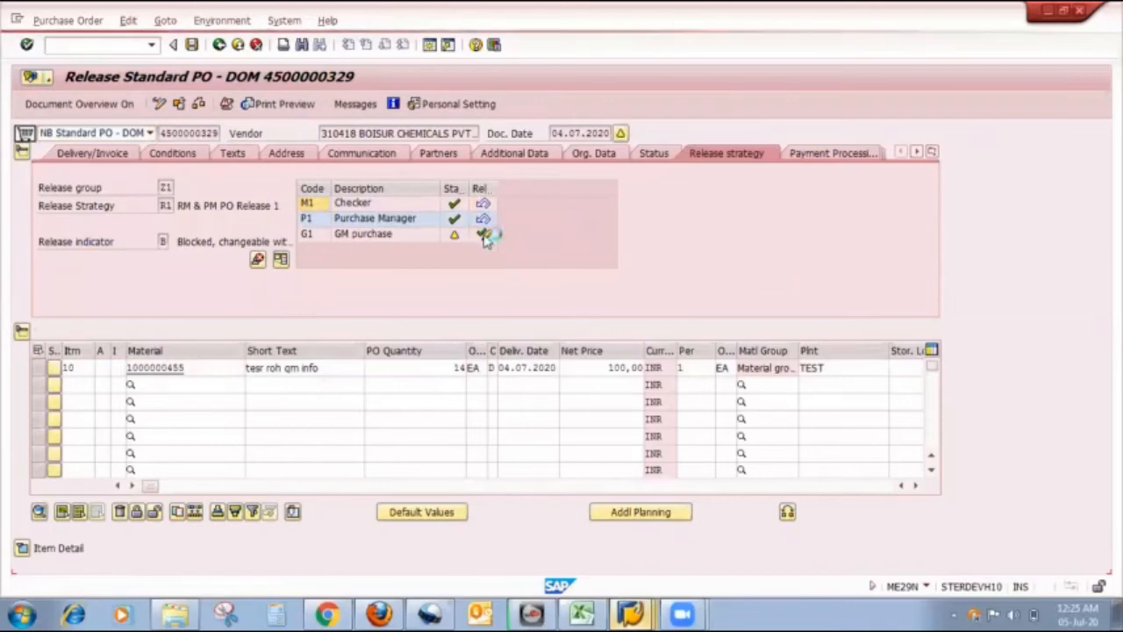
pyautogui.click(483, 234)
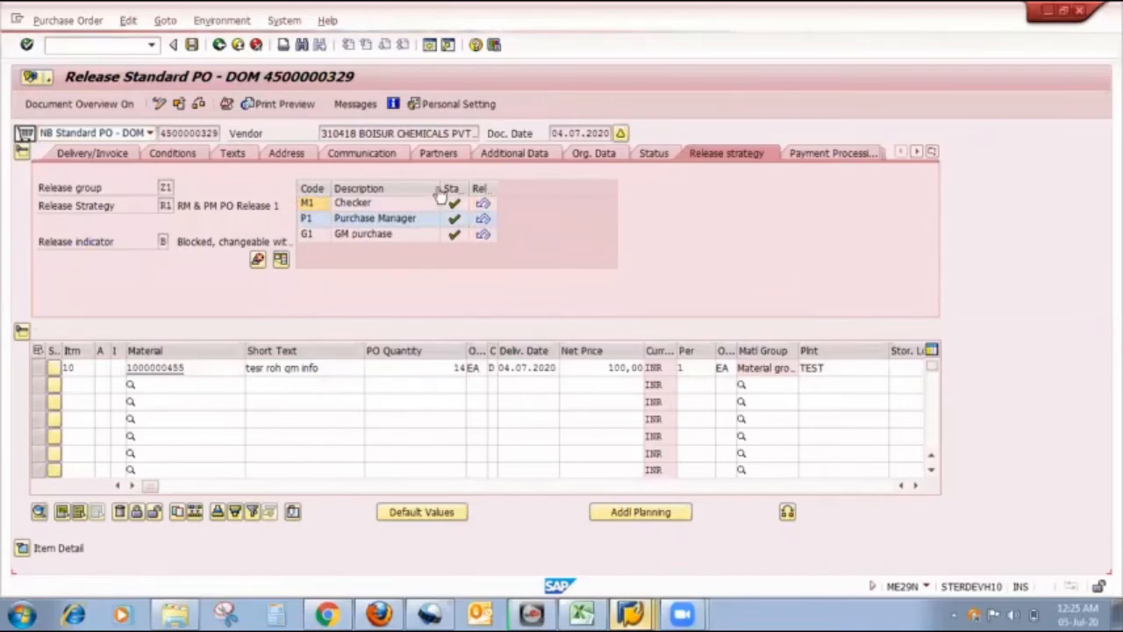
pyautogui.click(191, 44)
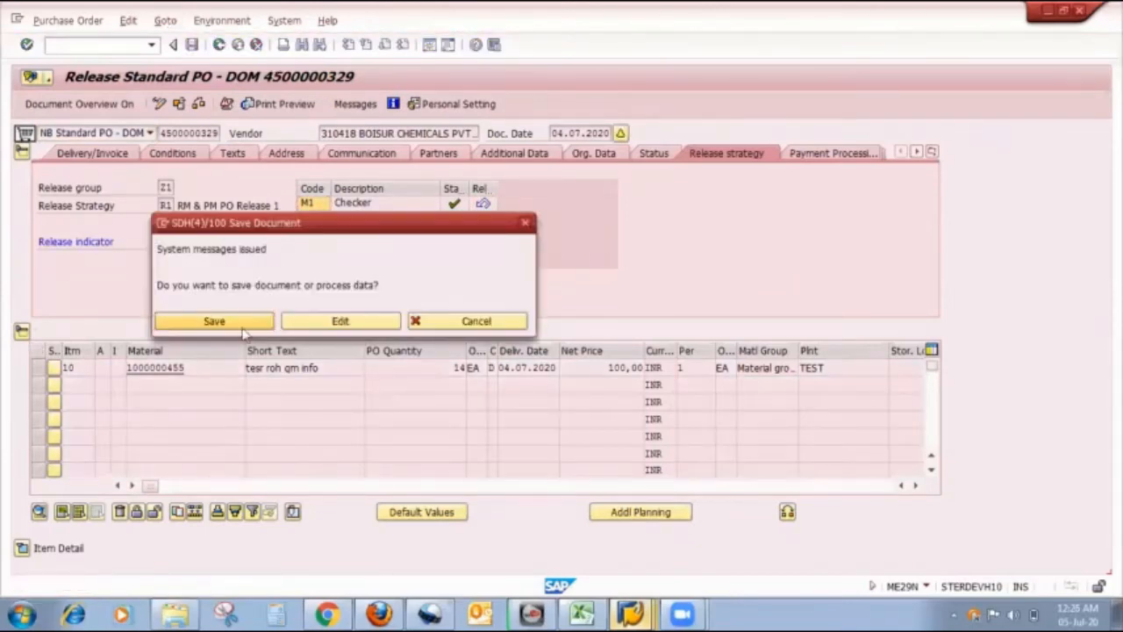
pyautogui.click(247, 325)
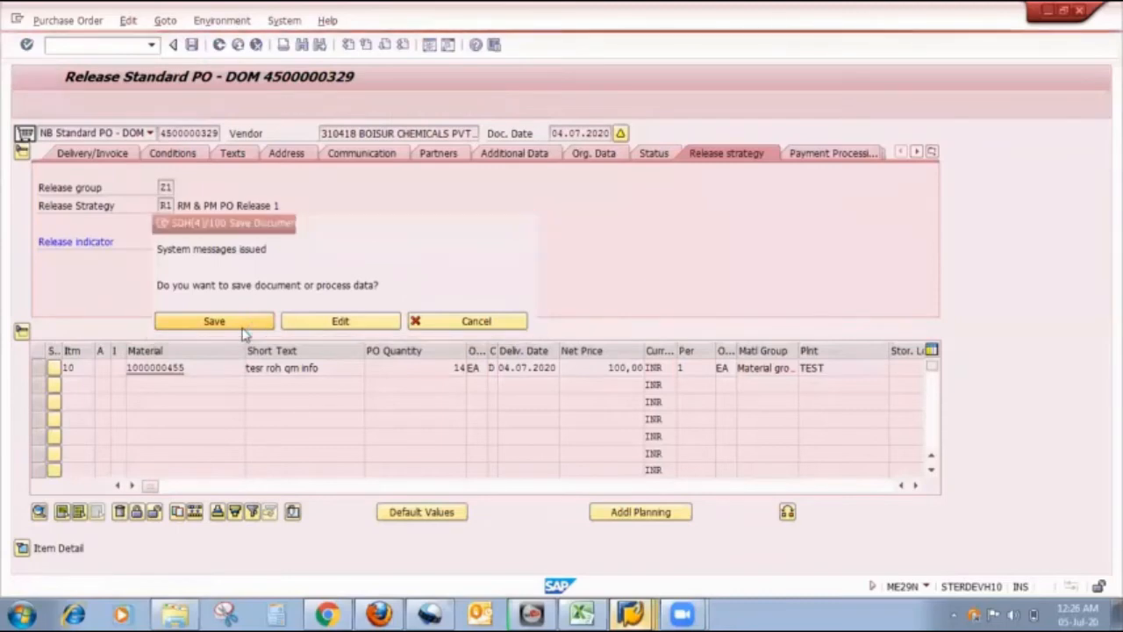
# - Open the goods receipt transaction MIGO and load the released purchase order for vendor 310418
pyautogui.click(78, 44)
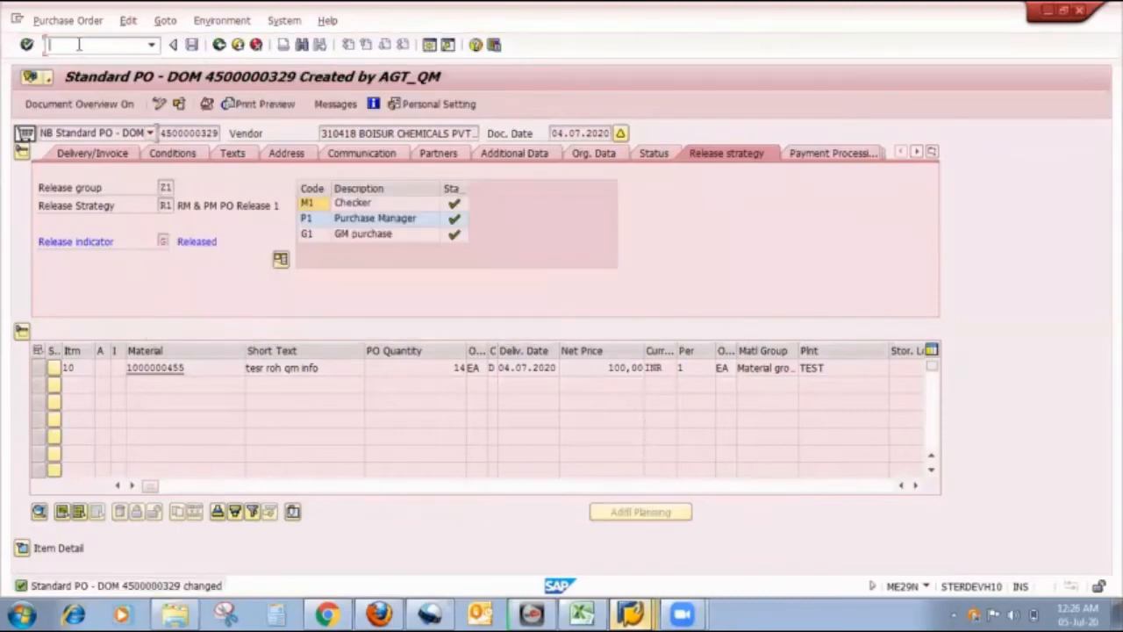
pyautogui.write('/nmigo')
pyautogui.press('Return')
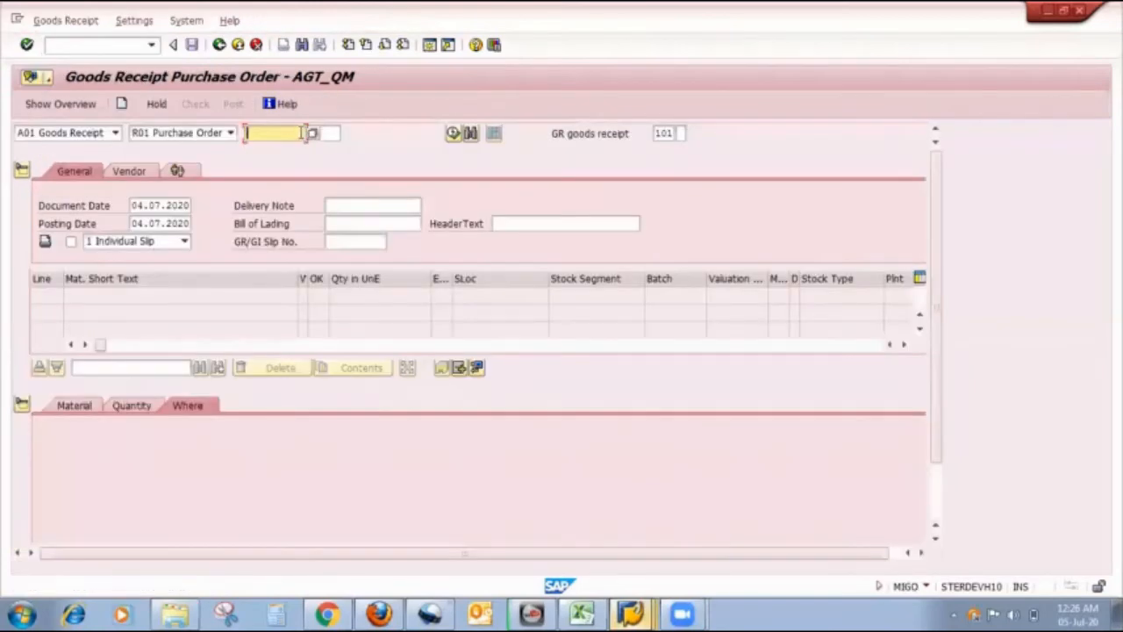
pyautogui.click(285, 133)
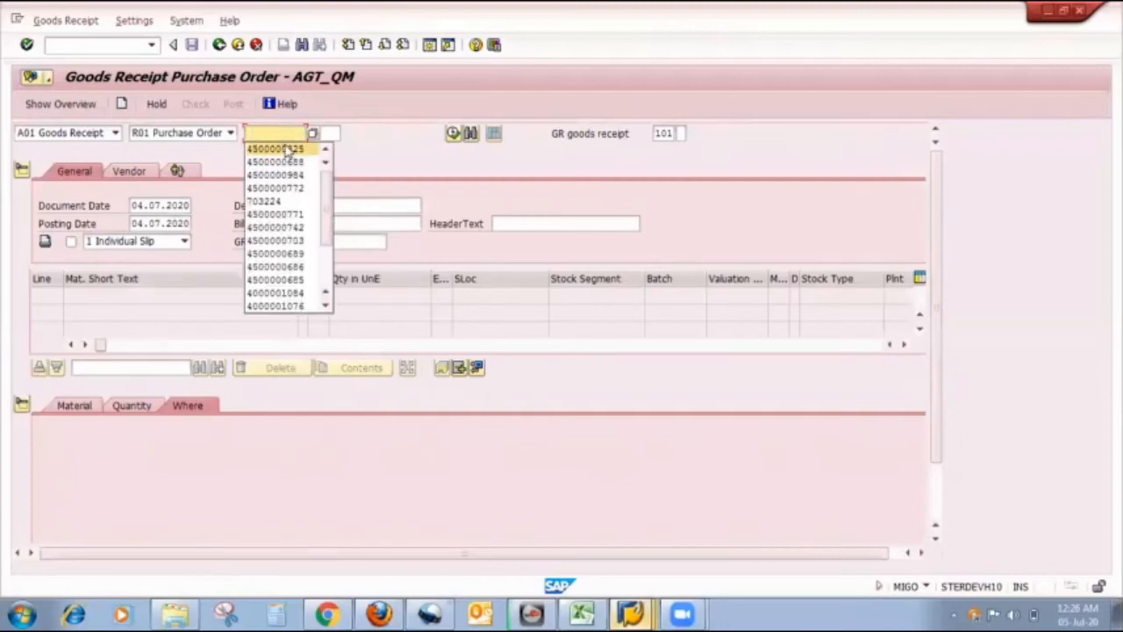
pyautogui.click(282, 146)
pyautogui.press('BackSpace')
pyautogui.write('9')
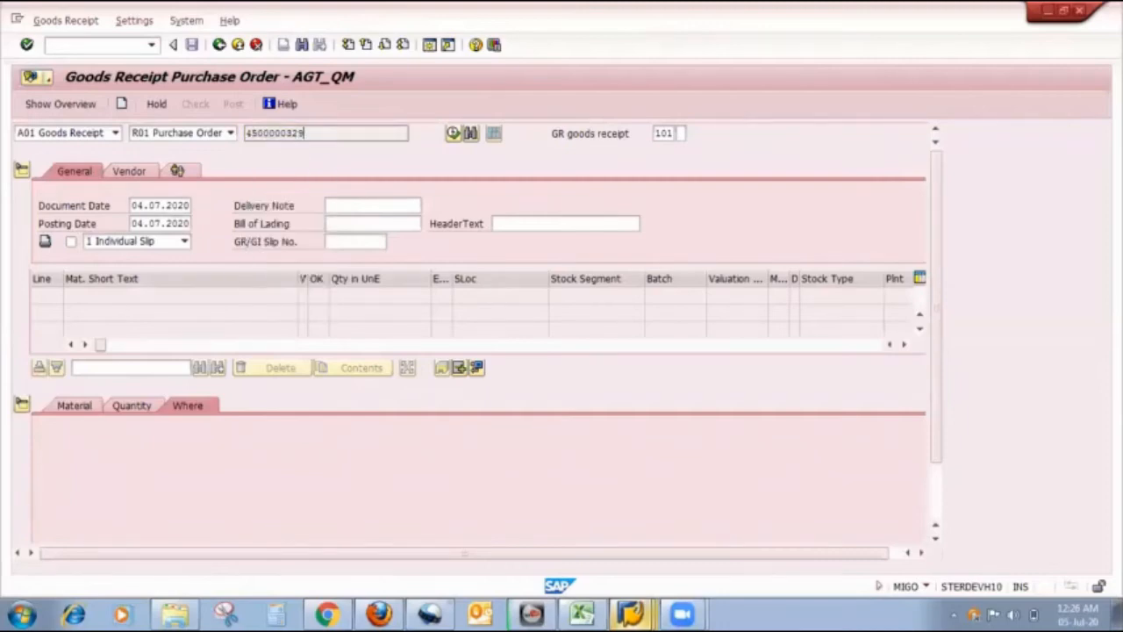
pyautogui.press('Return')
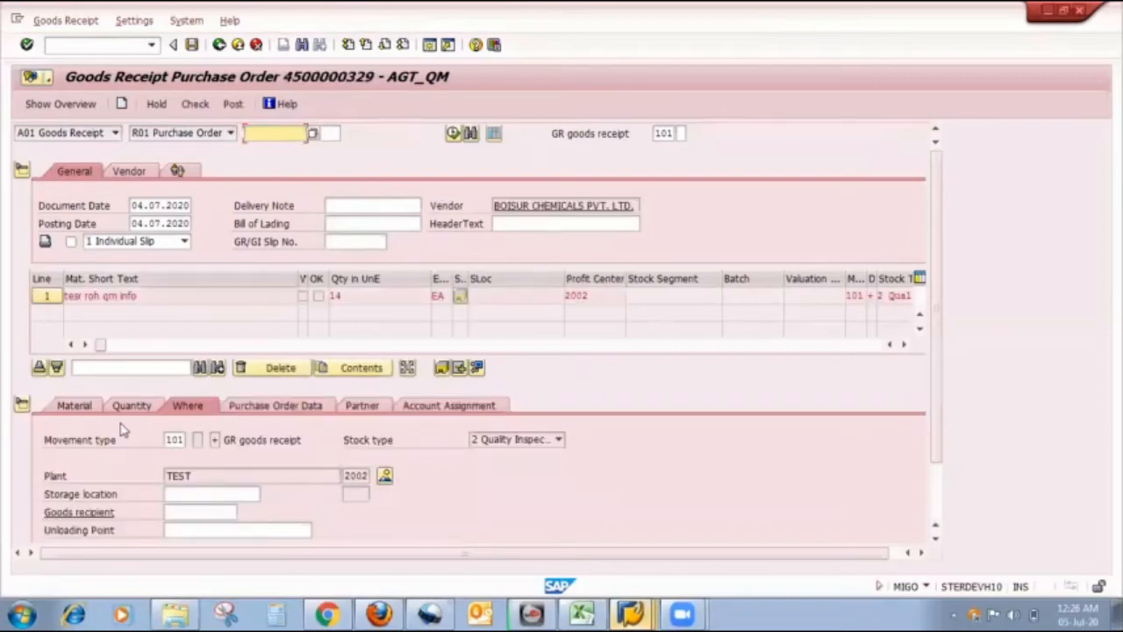
# - Mark the receipt item as OK with storage location rm01, then check and post the goods receipt
pyautogui.scroll(-2, 142, 444)
pyautogui.click(91, 531)
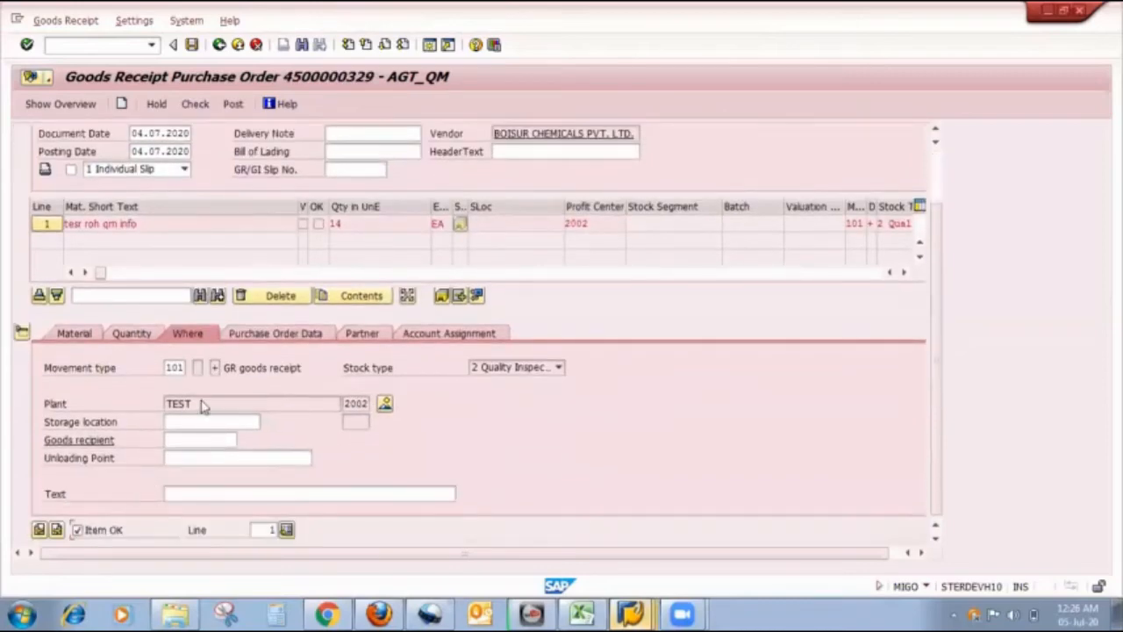
pyautogui.click(188, 421)
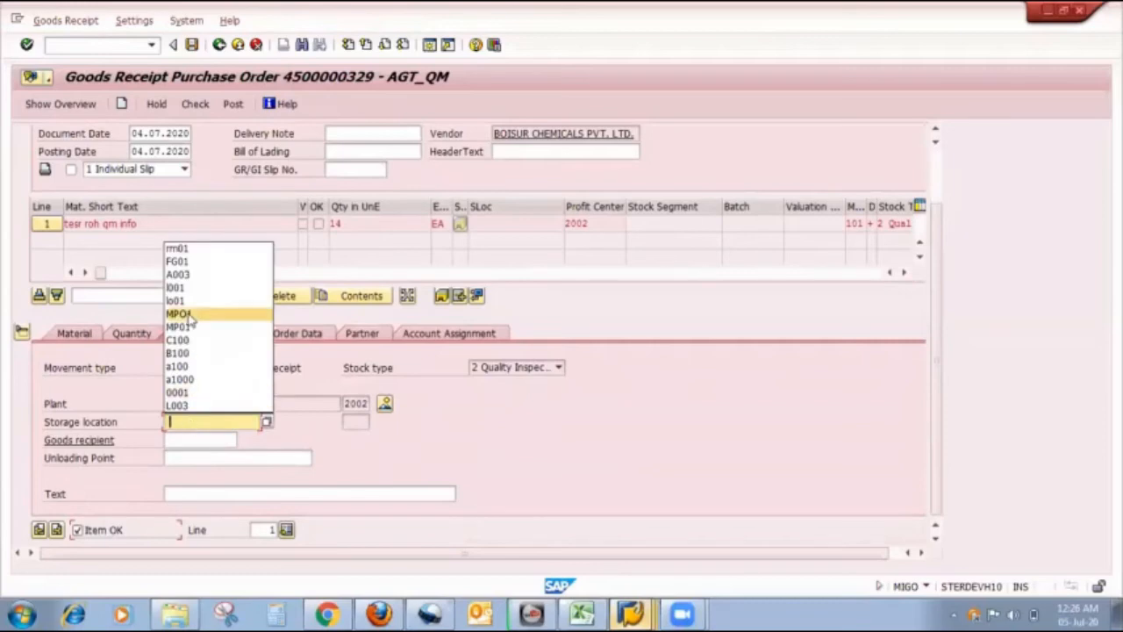
pyautogui.click(216, 250)
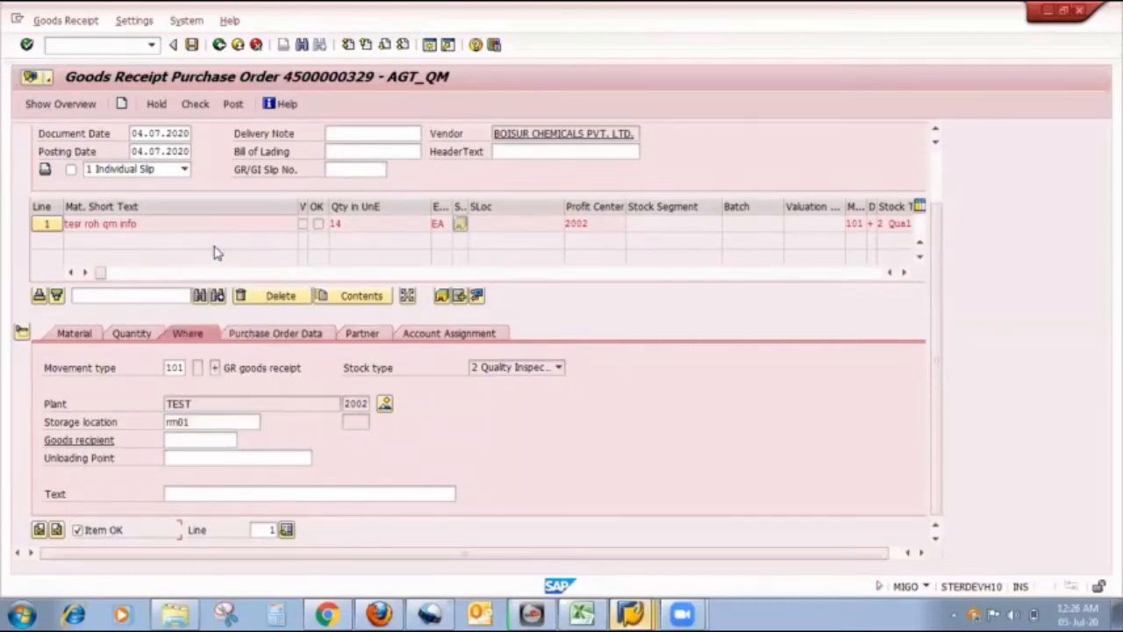
pyautogui.press('Return')
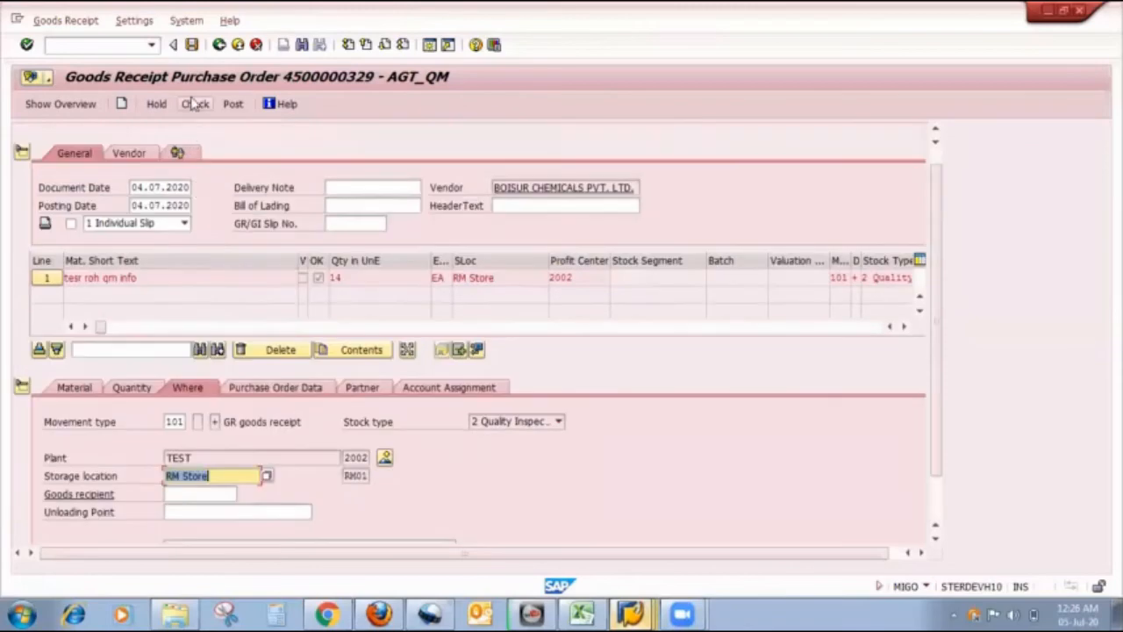
pyautogui.click(195, 104)
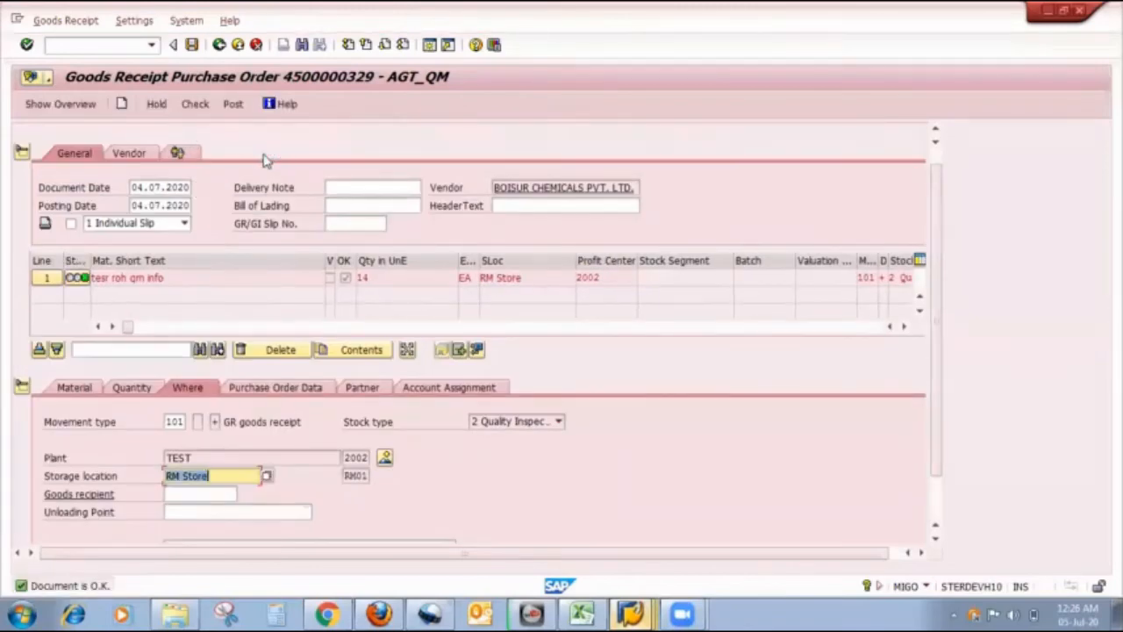
pyautogui.click(233, 105)
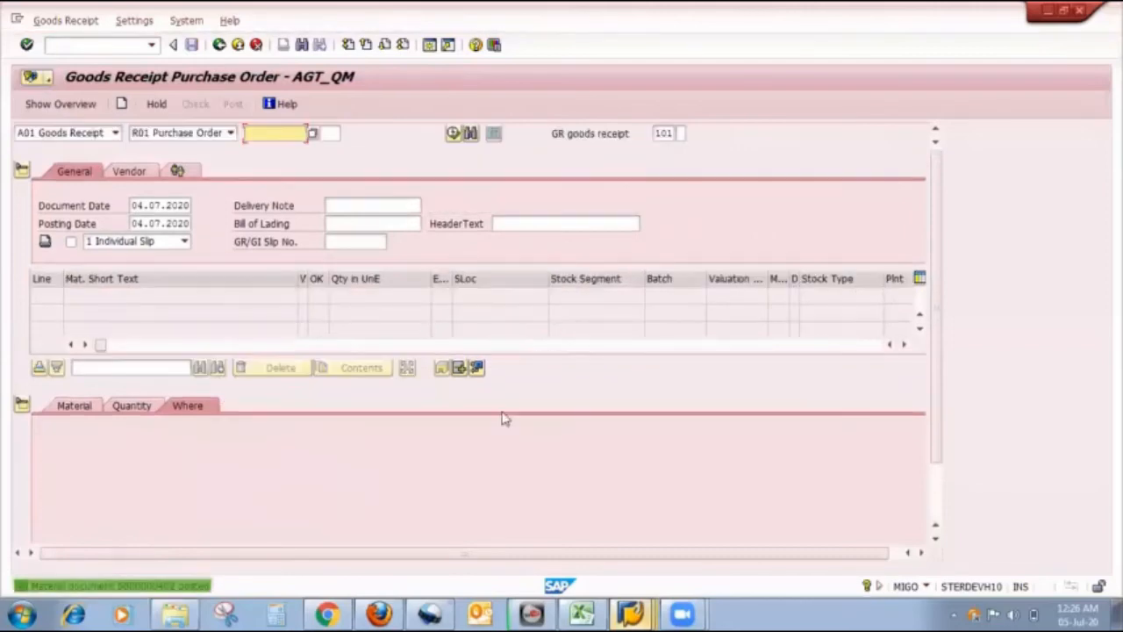
# - Switch to the inspection lot worklist session, return to the lot selection and set the Lot Created On start date to 04.05.2020
pyautogui.click(634, 613)
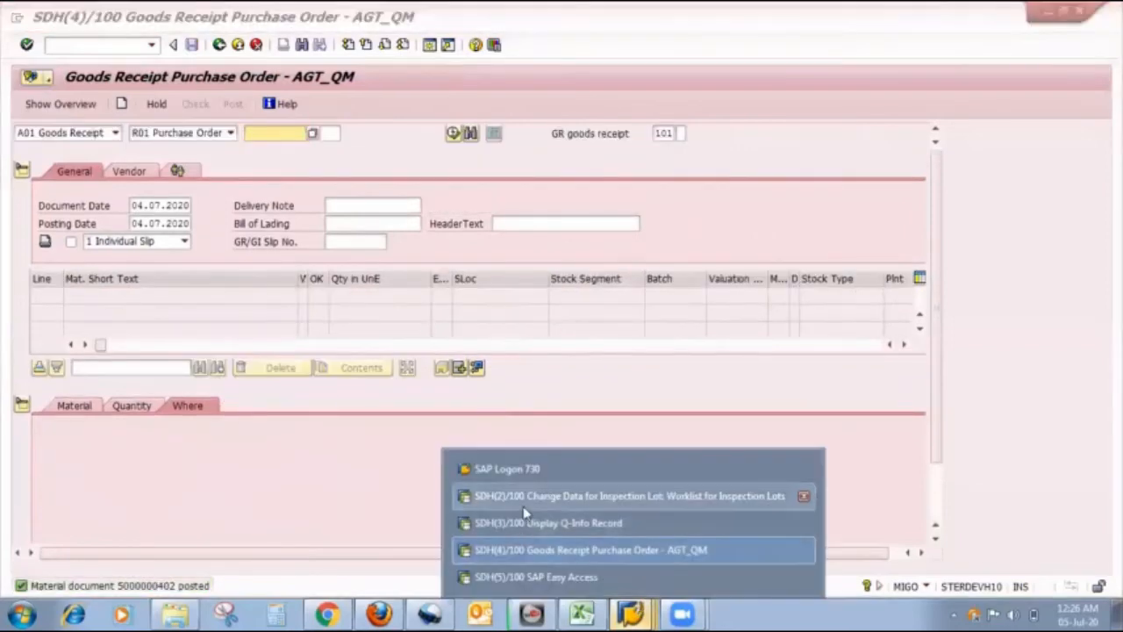
pyautogui.click(526, 501)
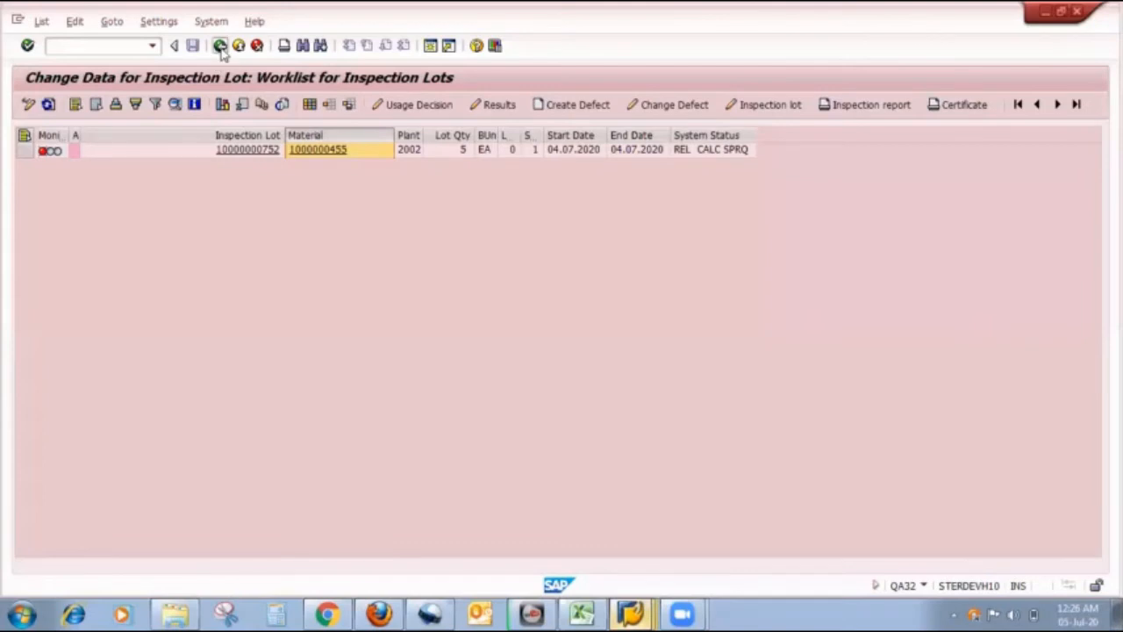
pyautogui.click(220, 45)
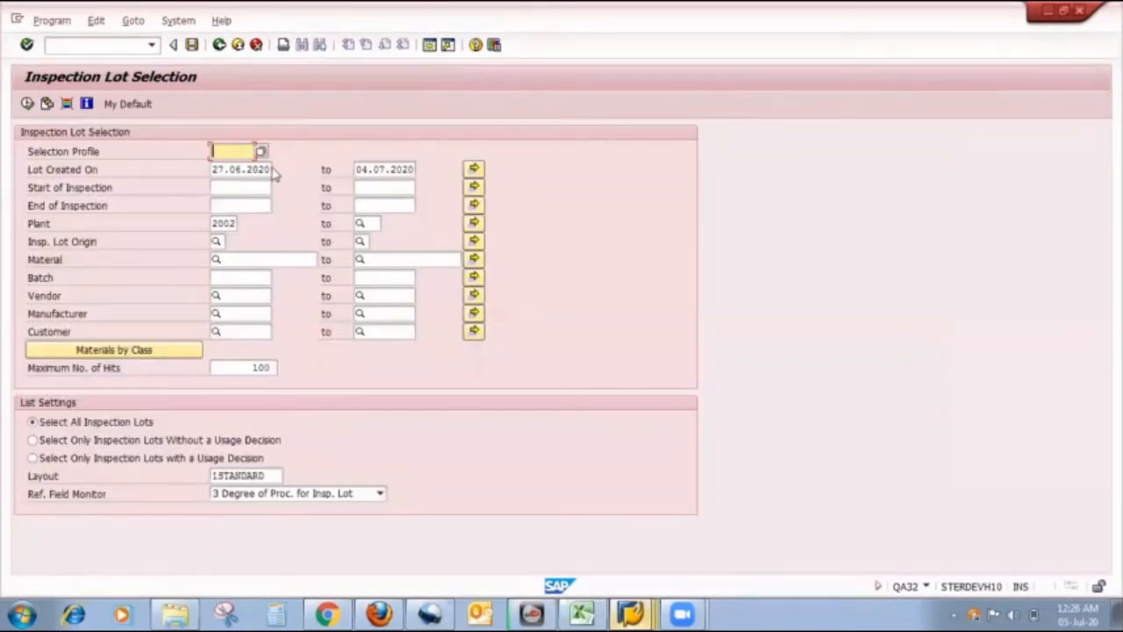
pyautogui.click(270, 169)
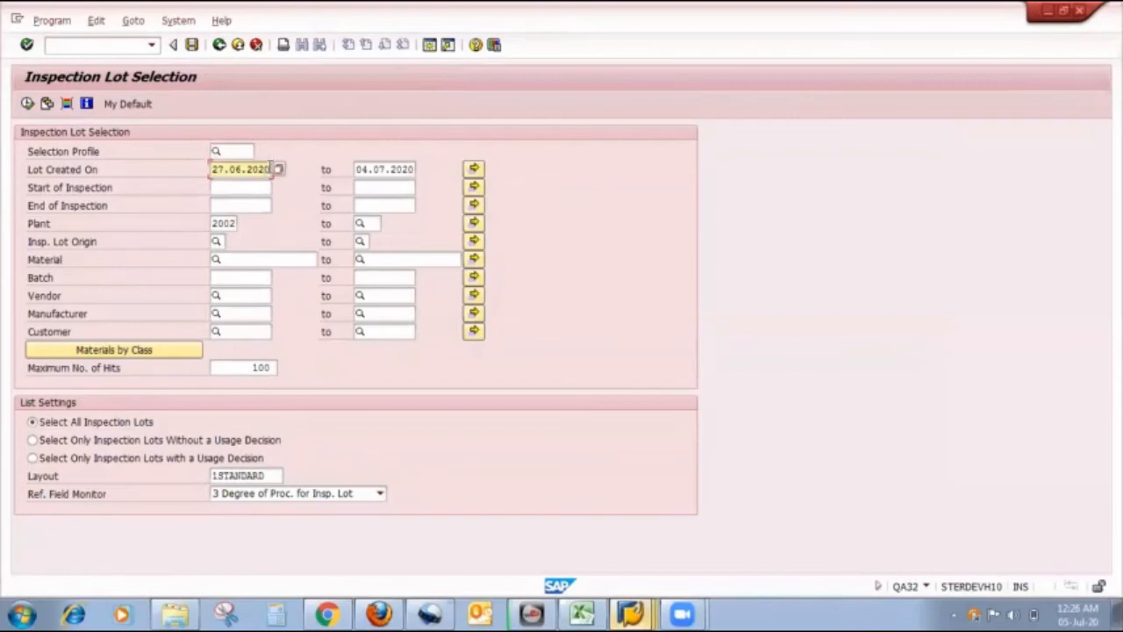
pyautogui.press('BackSpace')
pyautogui.press('BackSpace')
pyautogui.press('BackSpace')
pyautogui.press('BackSpace')
pyautogui.press('BackSpace')
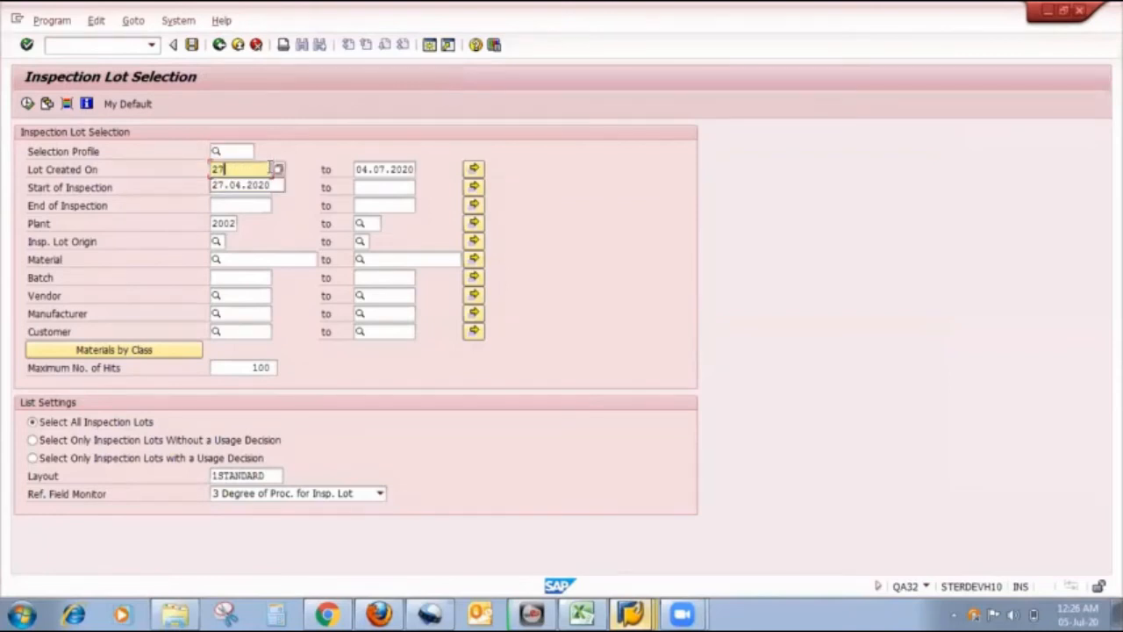
pyautogui.press('BackSpace')
pyautogui.press('BackSpace')
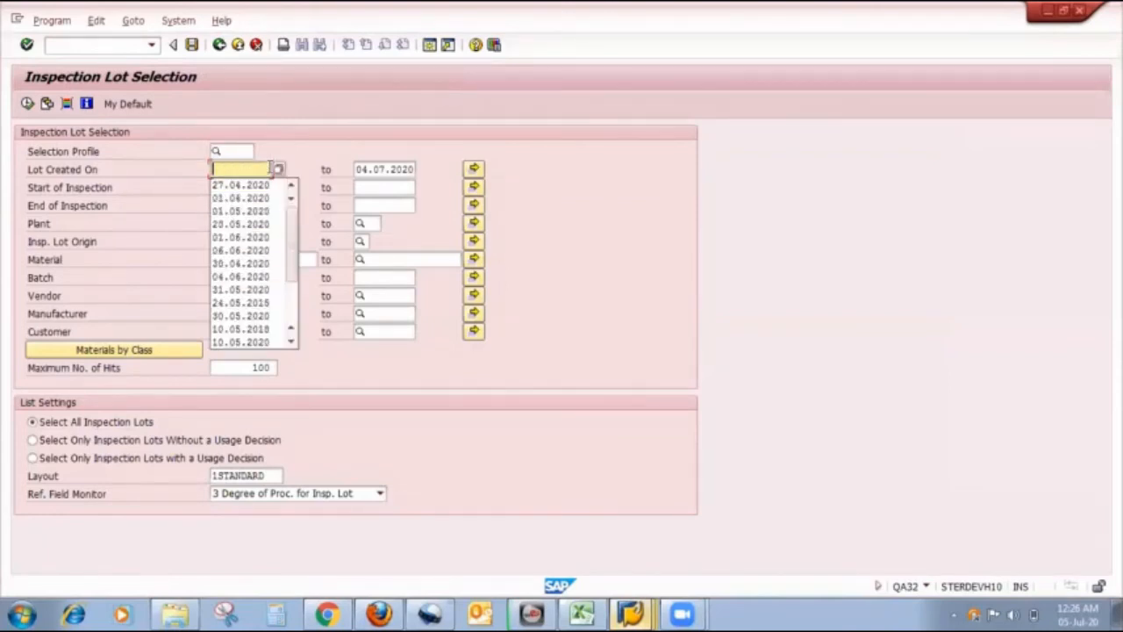
pyautogui.write('04.05.2020')
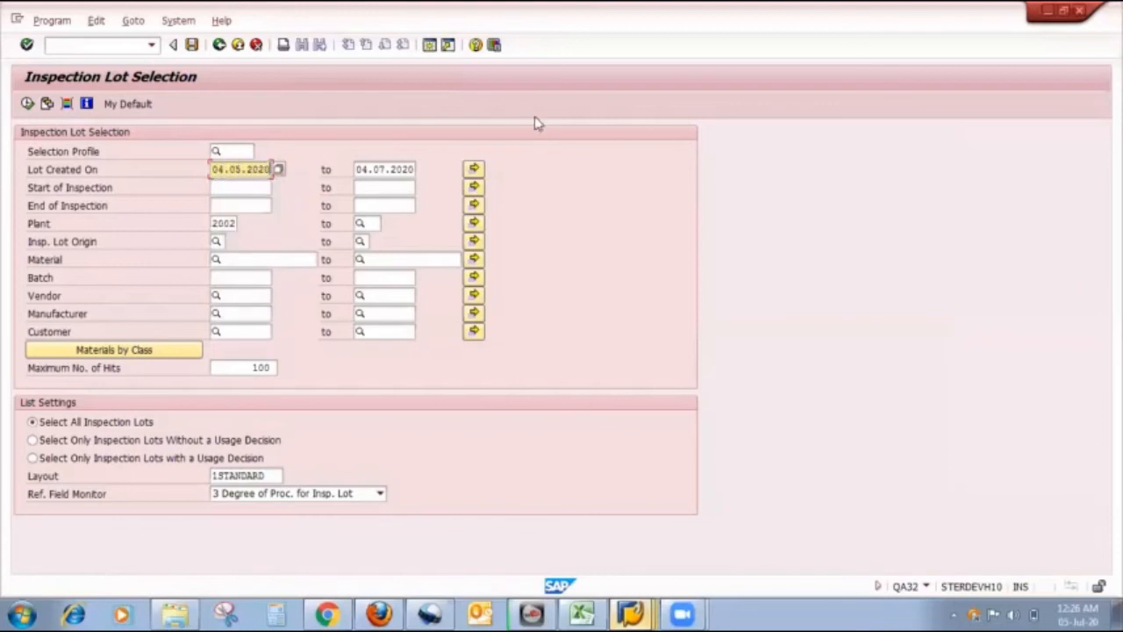
# - Set the Lot Created On end date to 05.07.2020 and run the inspection lot selection
pyautogui.click(369, 169)
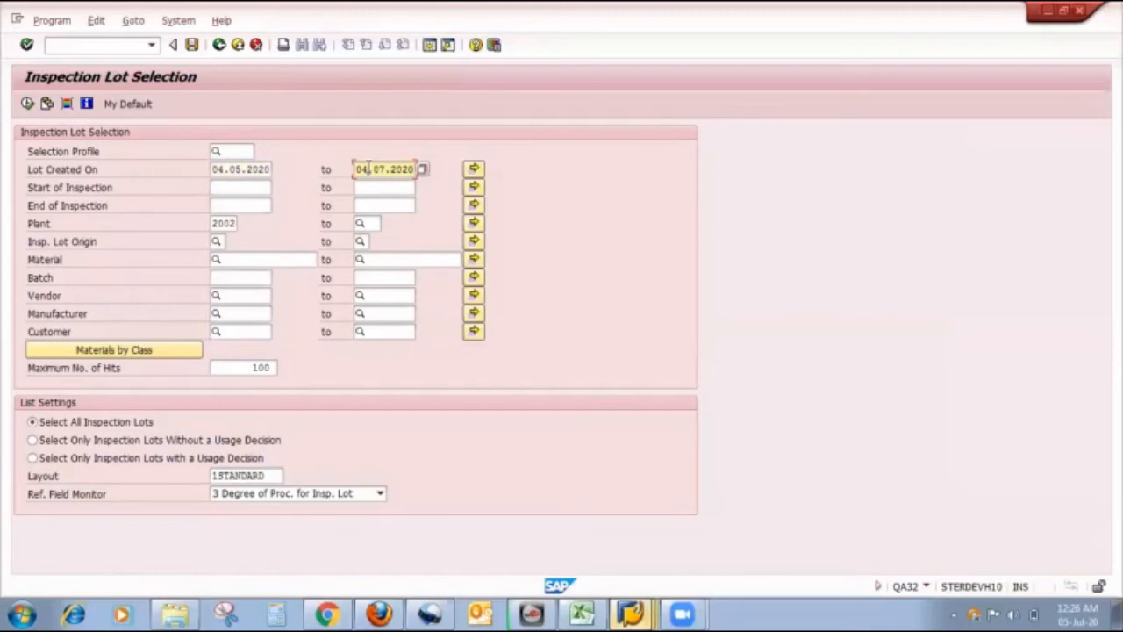
pyautogui.press('BackSpace')
pyautogui.write('5')
pyautogui.click(29, 104)
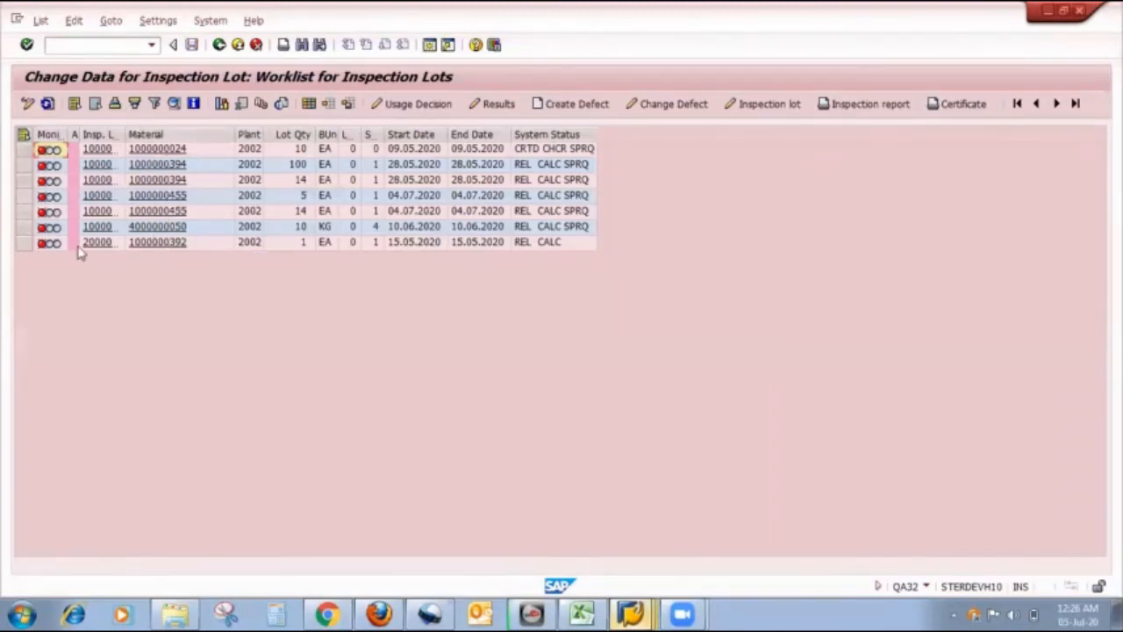
pyautogui.moveTo(126, 134); pyautogui.dragTo(265, 112)
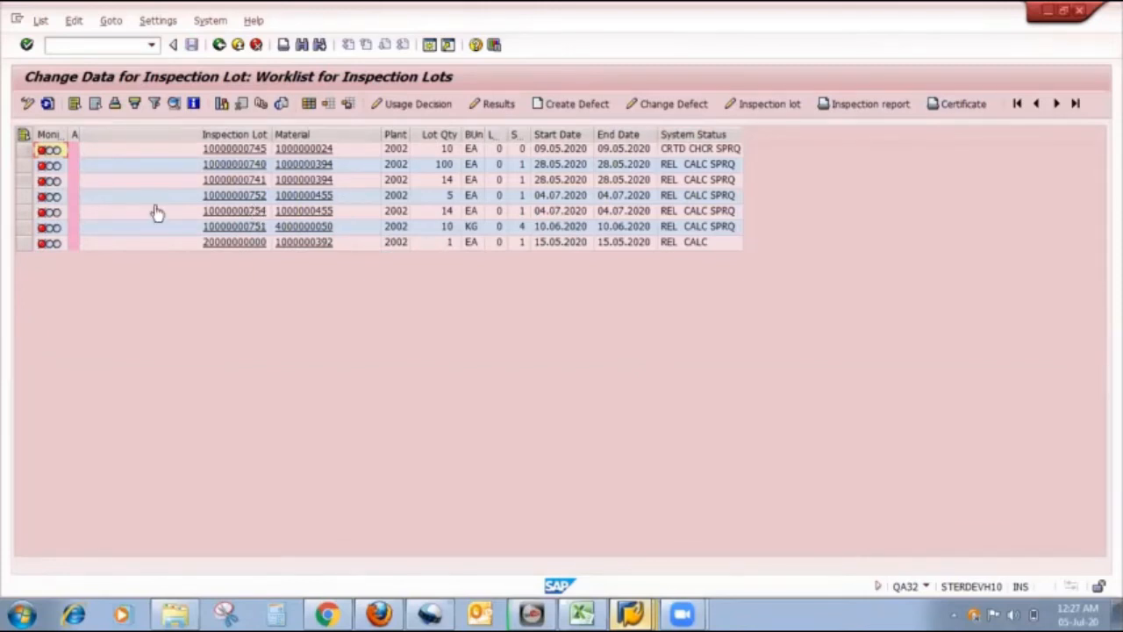
pyautogui.click(24, 213)
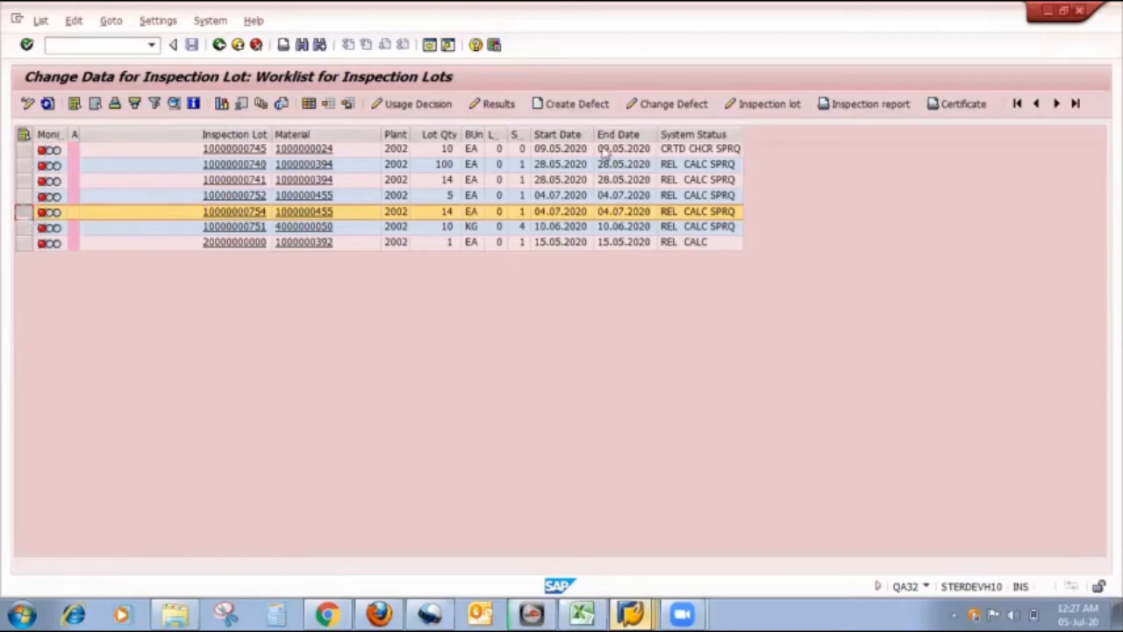
# - Look up vendor 310419 in the Excel QINFO sheet, then switch to the Display Q-Info Record session in SAP
pyautogui.click(595, 613)
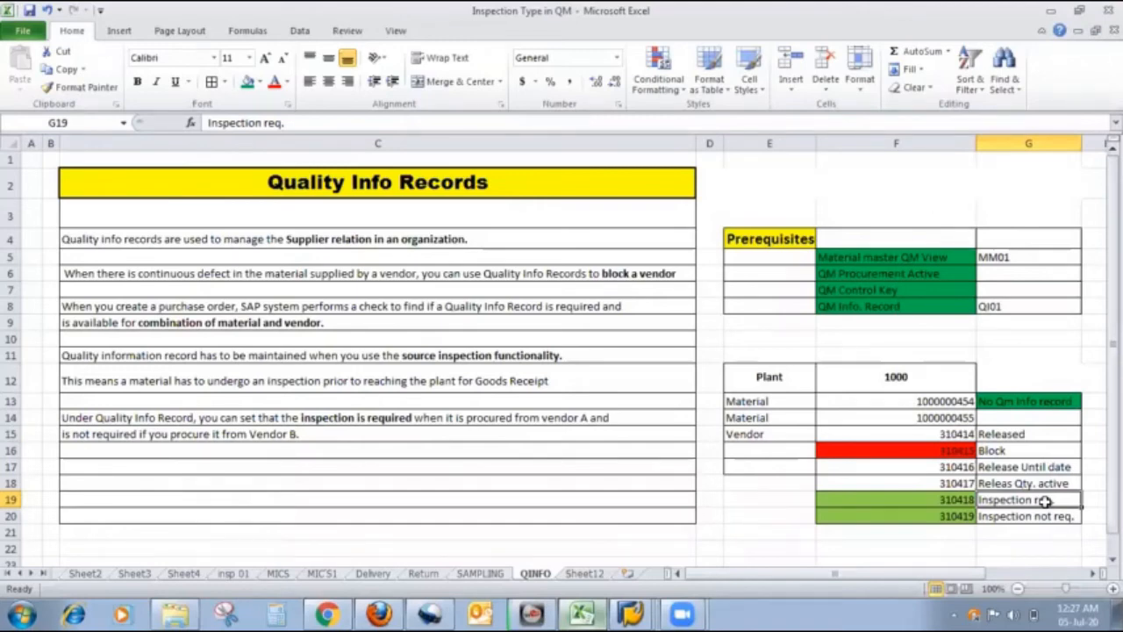
pyautogui.click(955, 518)
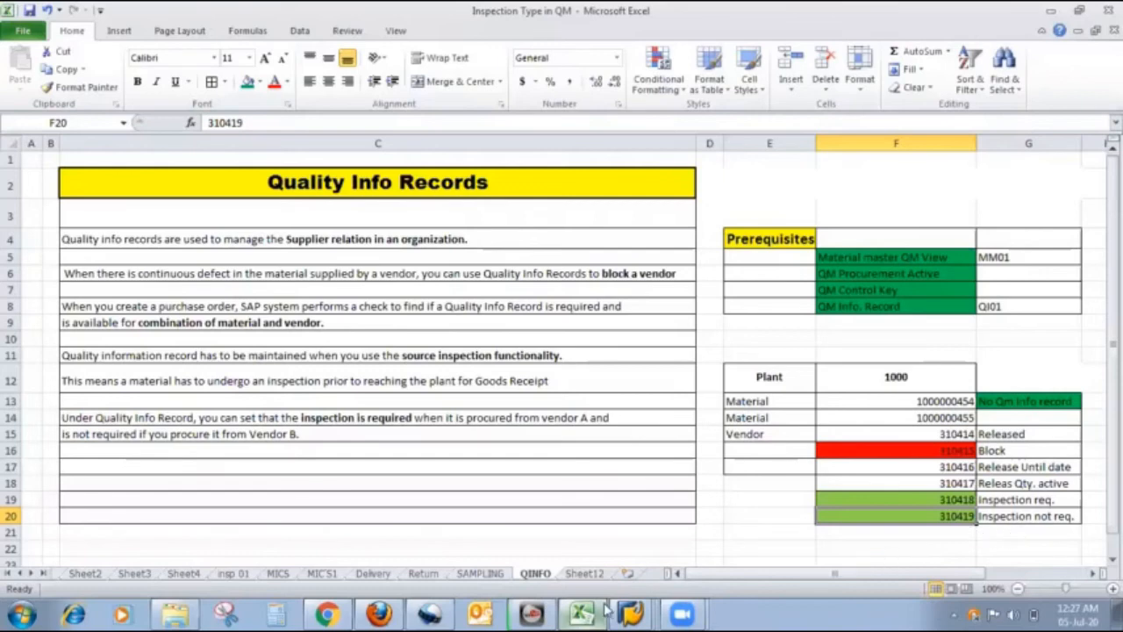
pyautogui.click(630, 612)
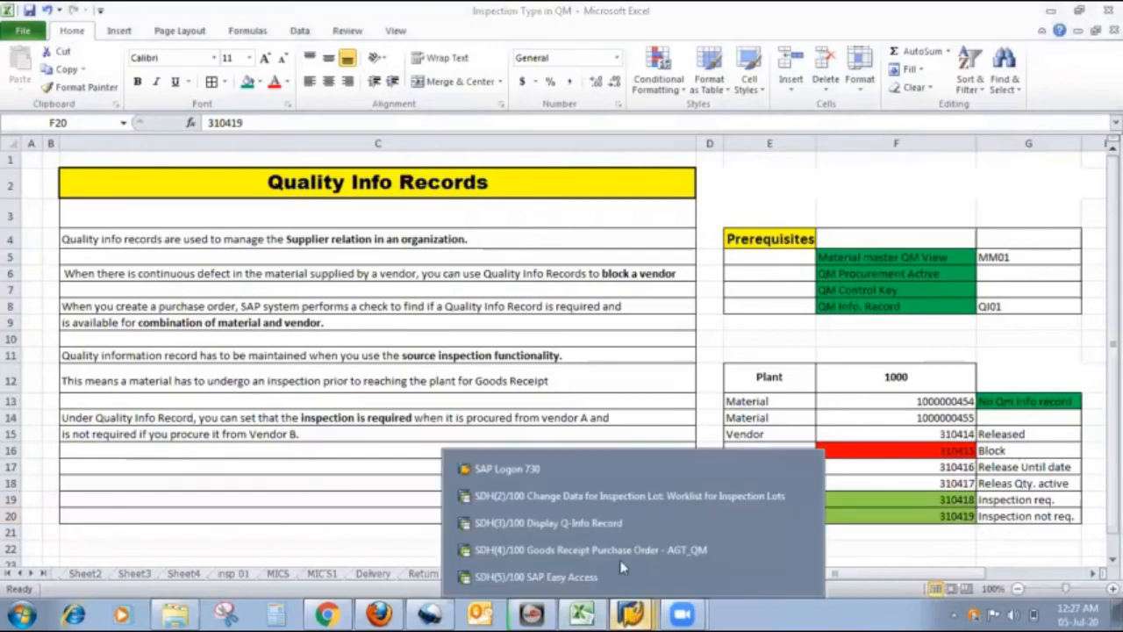
pyautogui.click(600, 520)
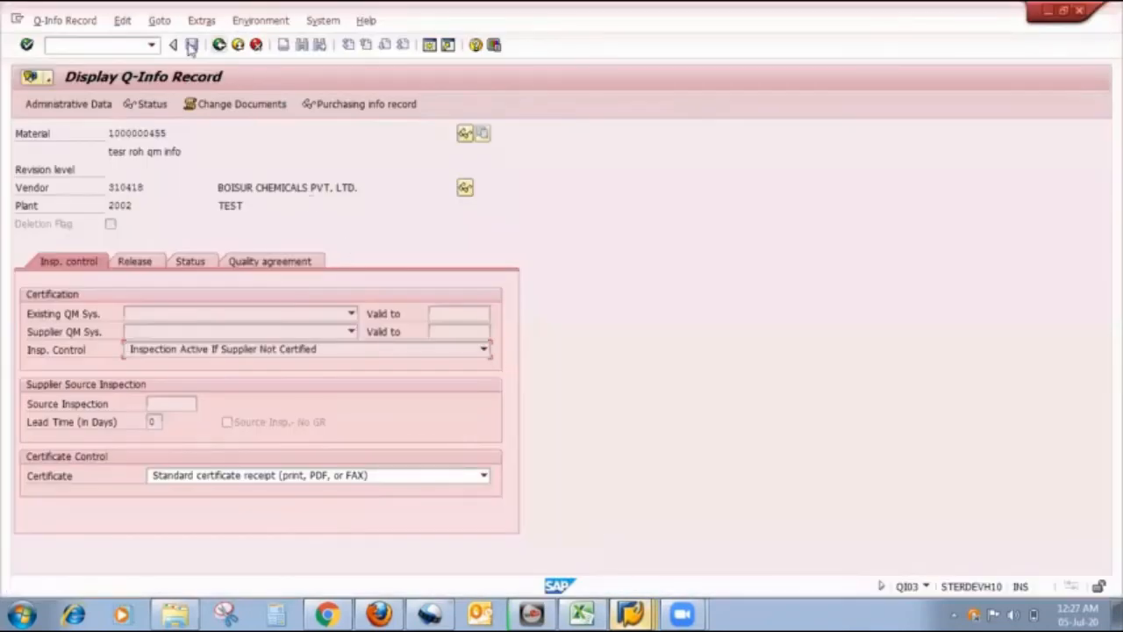
pyautogui.click(116, 43)
pyautogui.write('/nqi03')
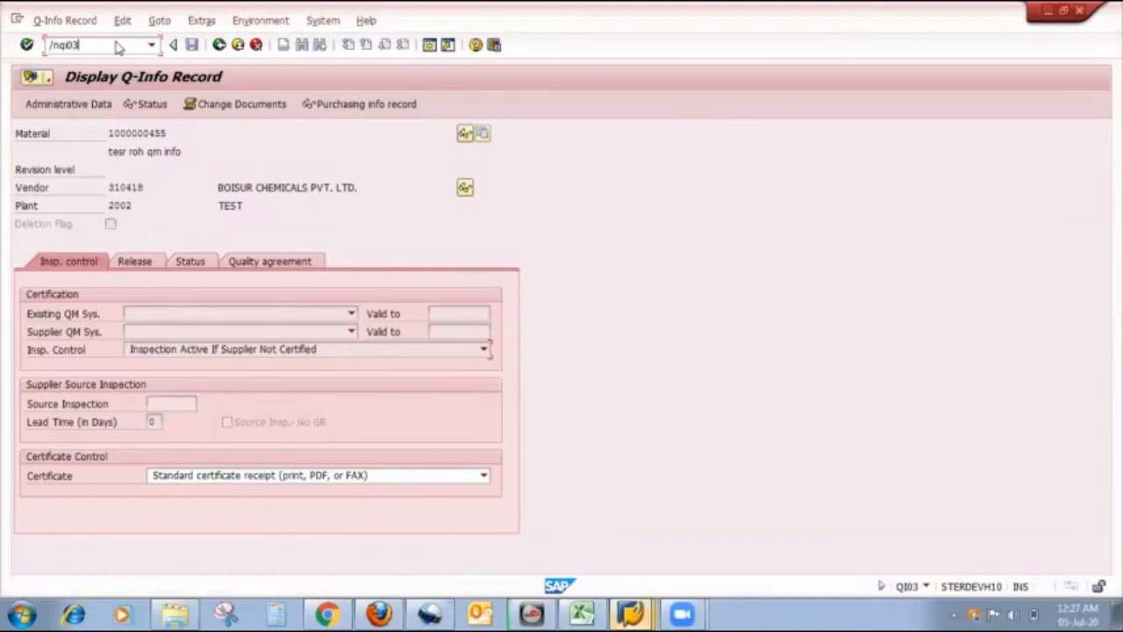
pyautogui.press('Return')
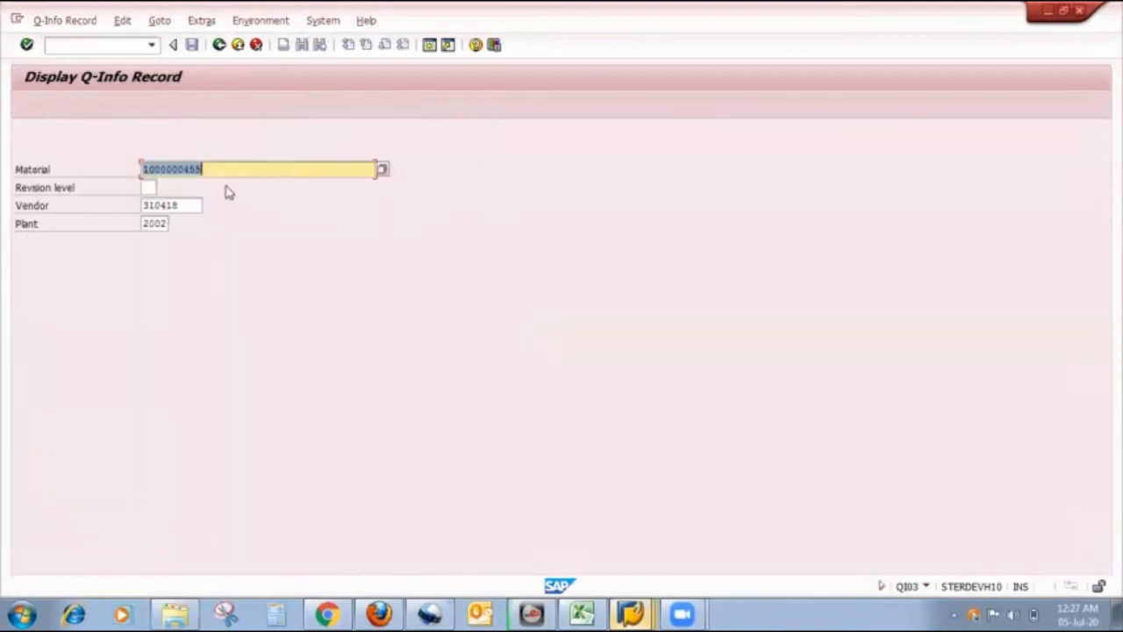
pyautogui.click(194, 205)
pyautogui.press('BackSpace')
pyautogui.write('9')
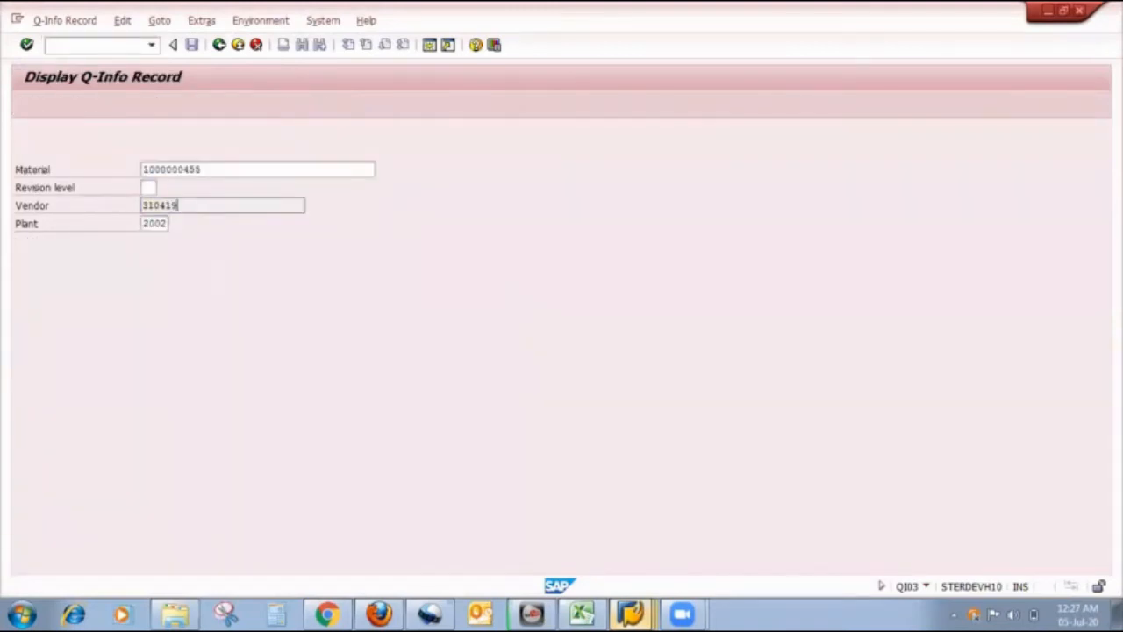
pyautogui.press('Return')
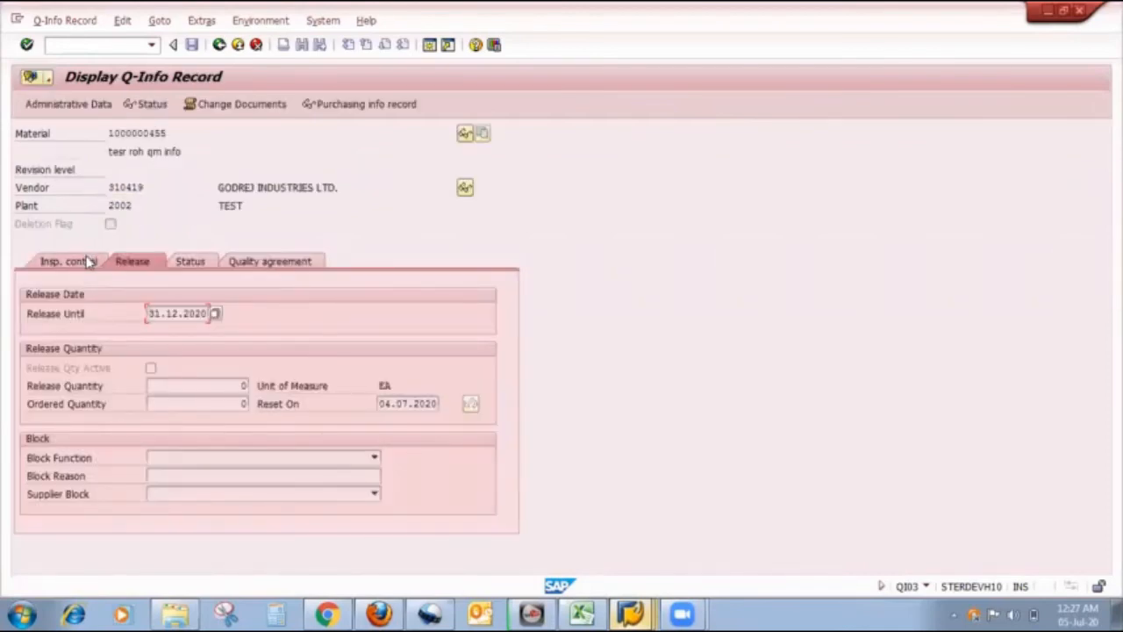
# - Examine the inspection control setting in vendor 310419's quality info record, then exit the transaction
pyautogui.click(89, 261)
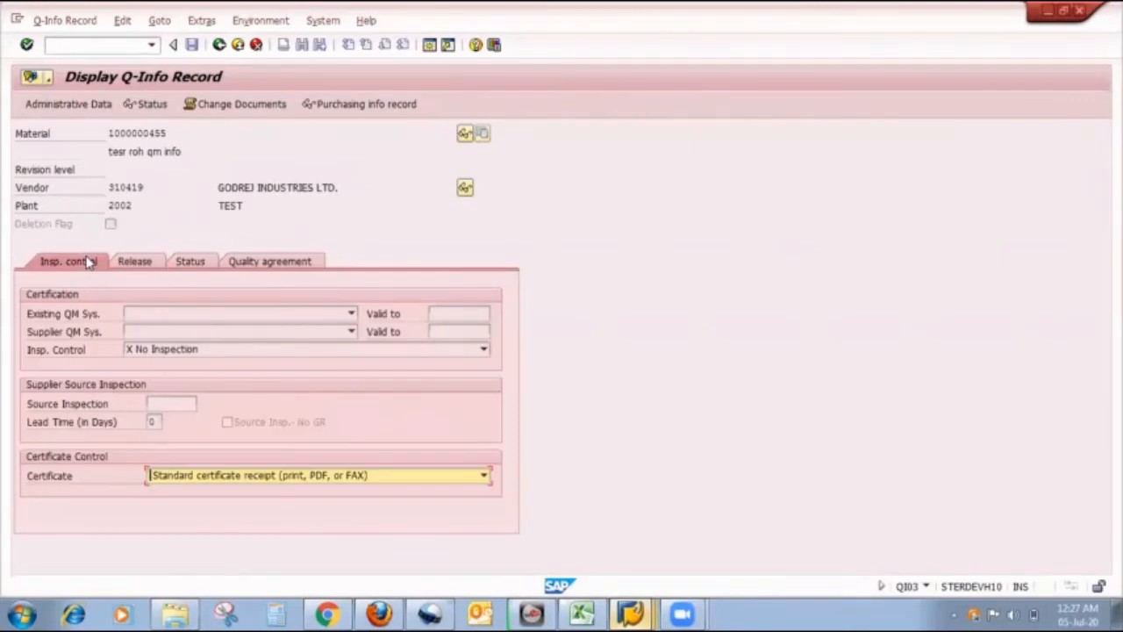
pyautogui.click(481, 351)
pyautogui.click(224, 389)
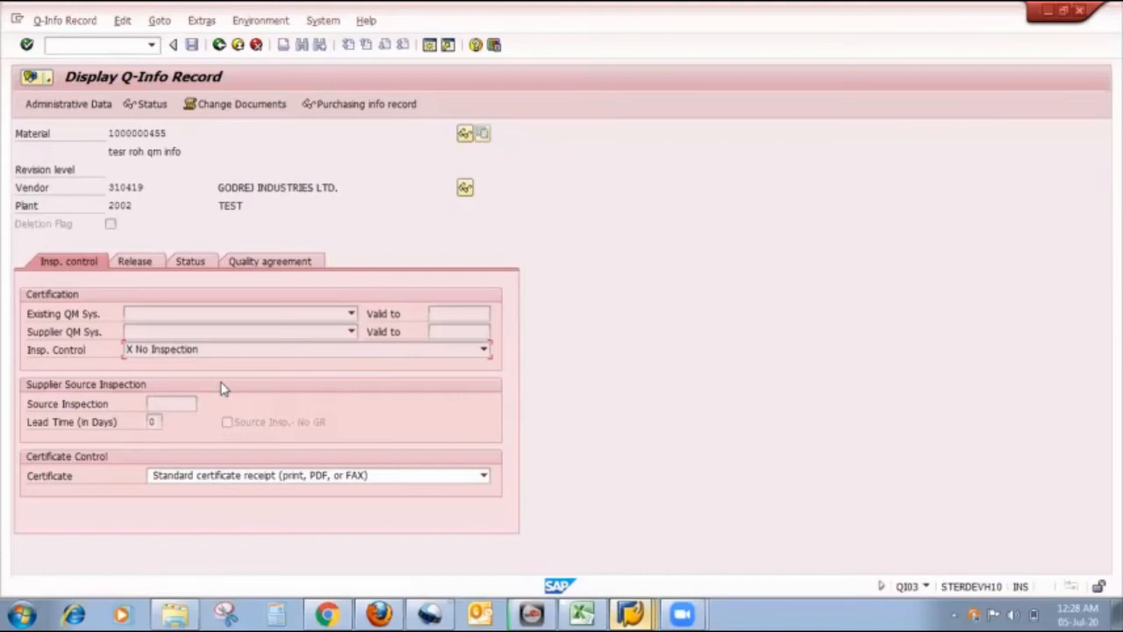
pyautogui.click(219, 44)
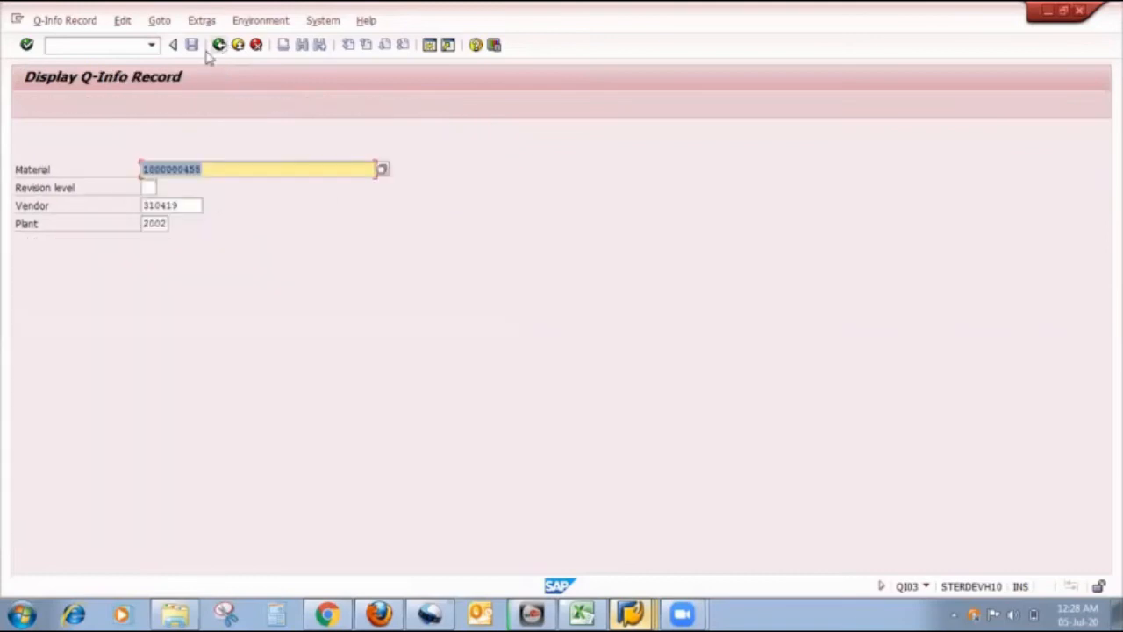
pyautogui.click(218, 45)
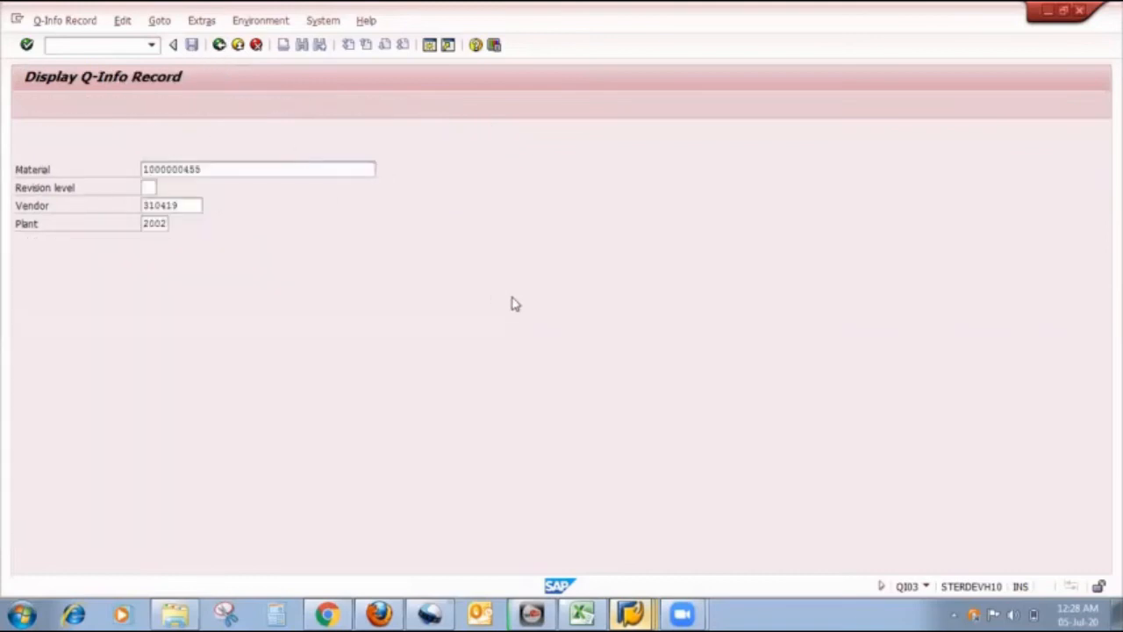
# - Switch to the goods receipt session and start transaction ME21N to create a purchase order
pyautogui.click(646, 612)
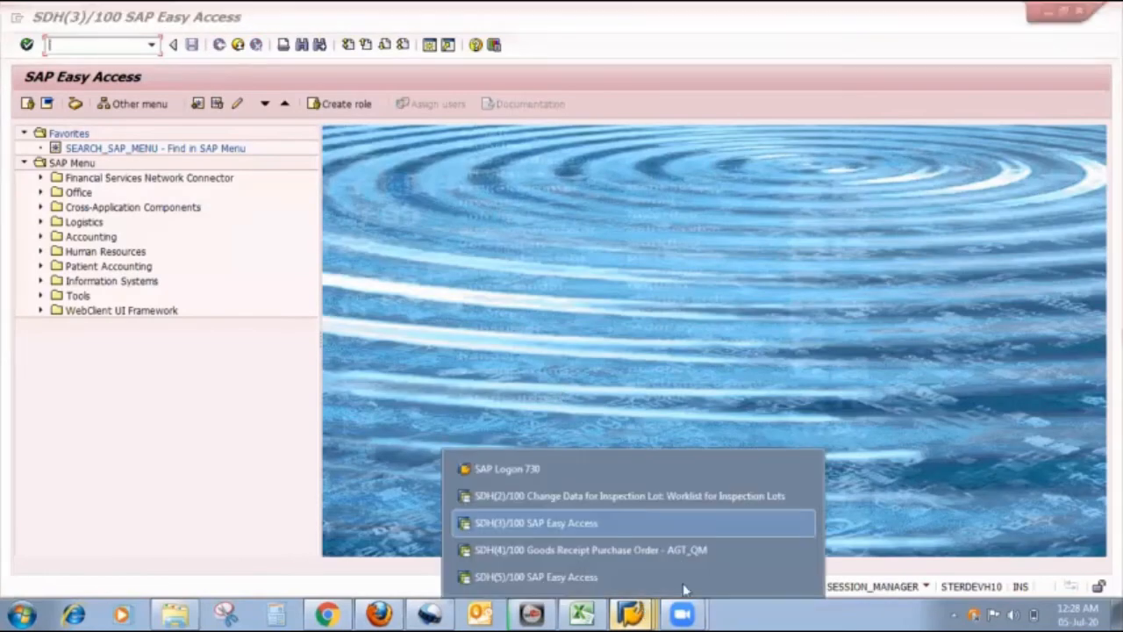
pyautogui.click(667, 550)
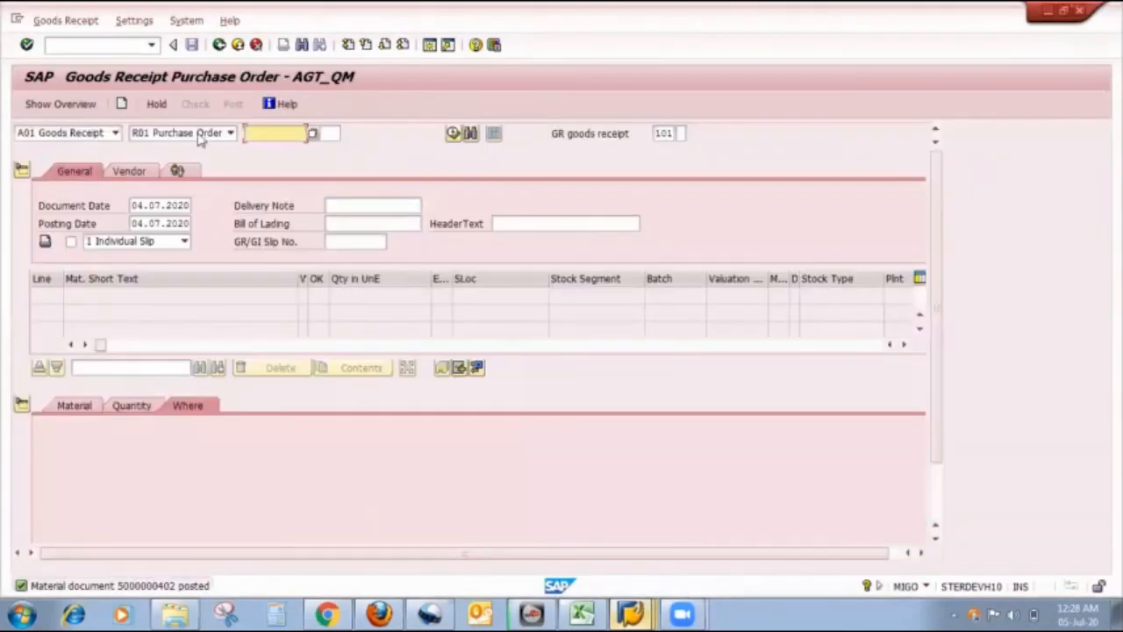
pyautogui.click(93, 46)
pyautogui.write('/')
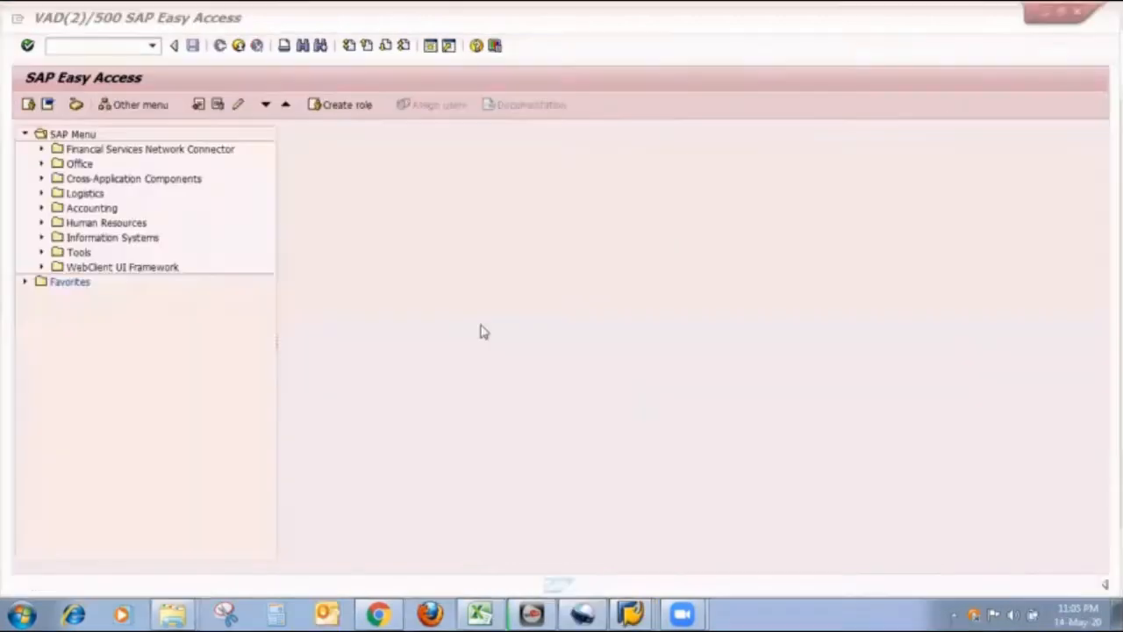
pyautogui.write('nme21n')
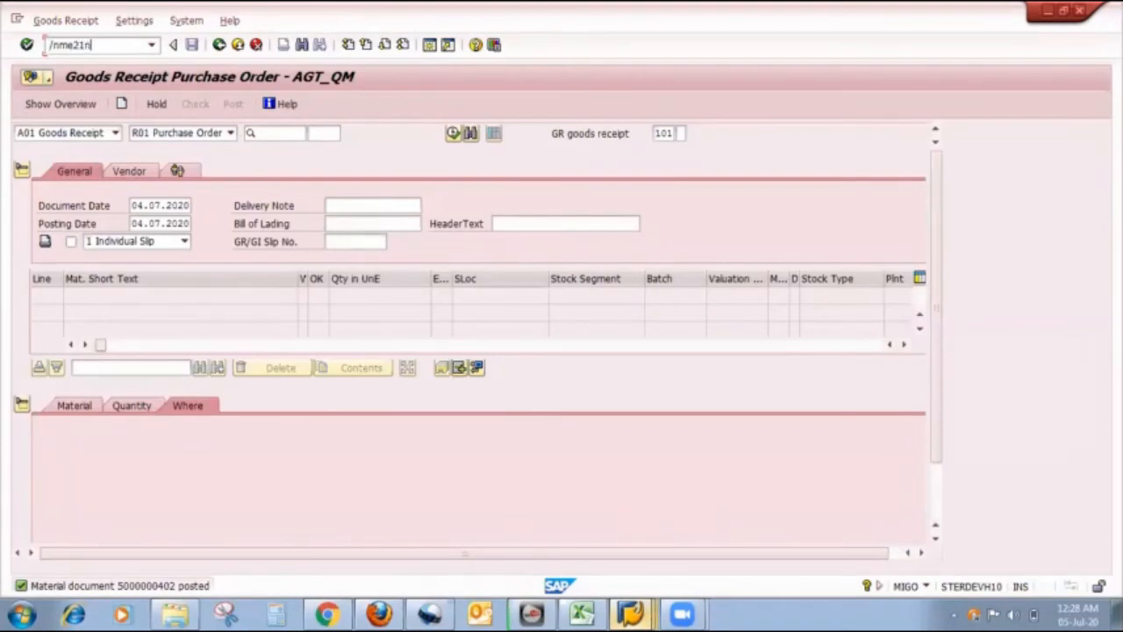
pyautogui.press('Return')
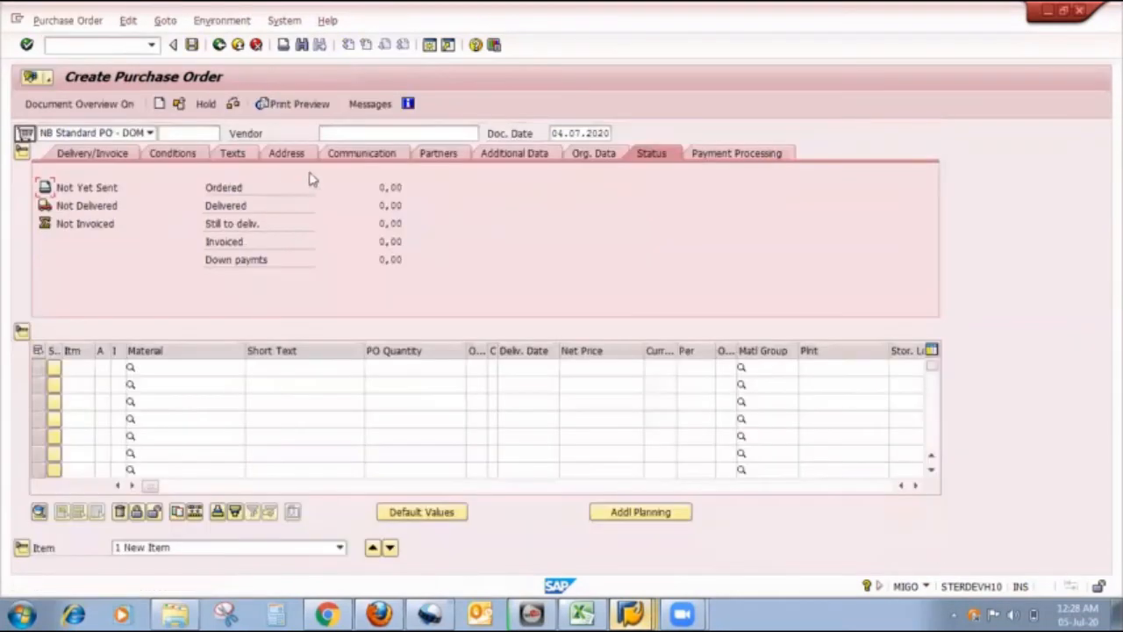
# - Enter 310419 as the purchase order vendor and check the number against the Excel sheet
pyautogui.click(351, 133)
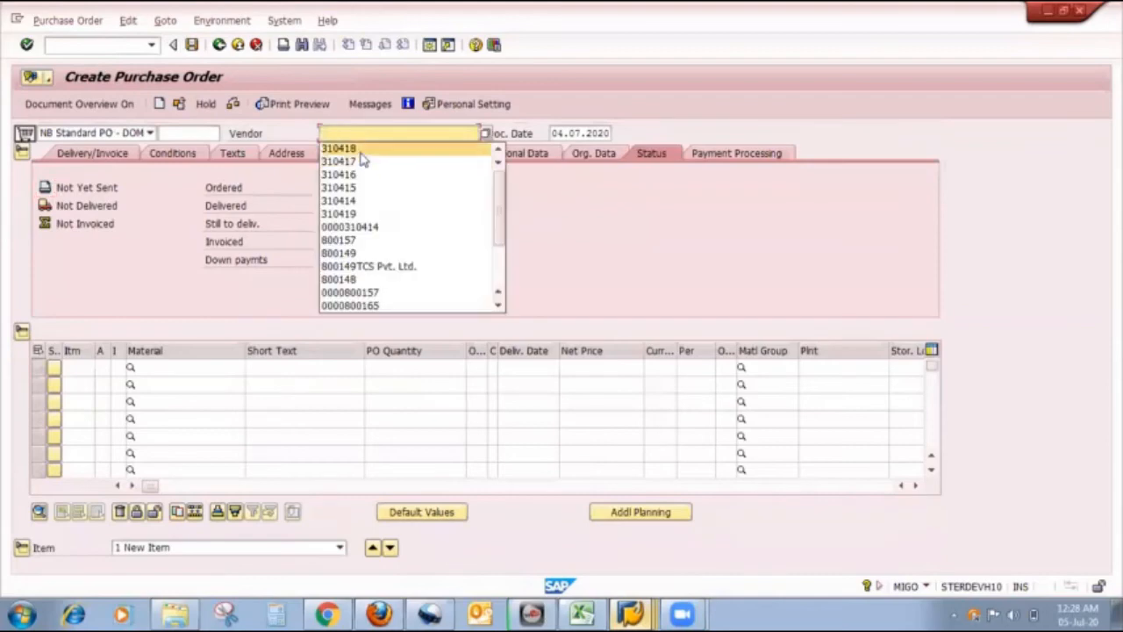
pyautogui.click(361, 153)
pyautogui.press('BackSpace')
pyautogui.write('9')
pyautogui.press('Return')
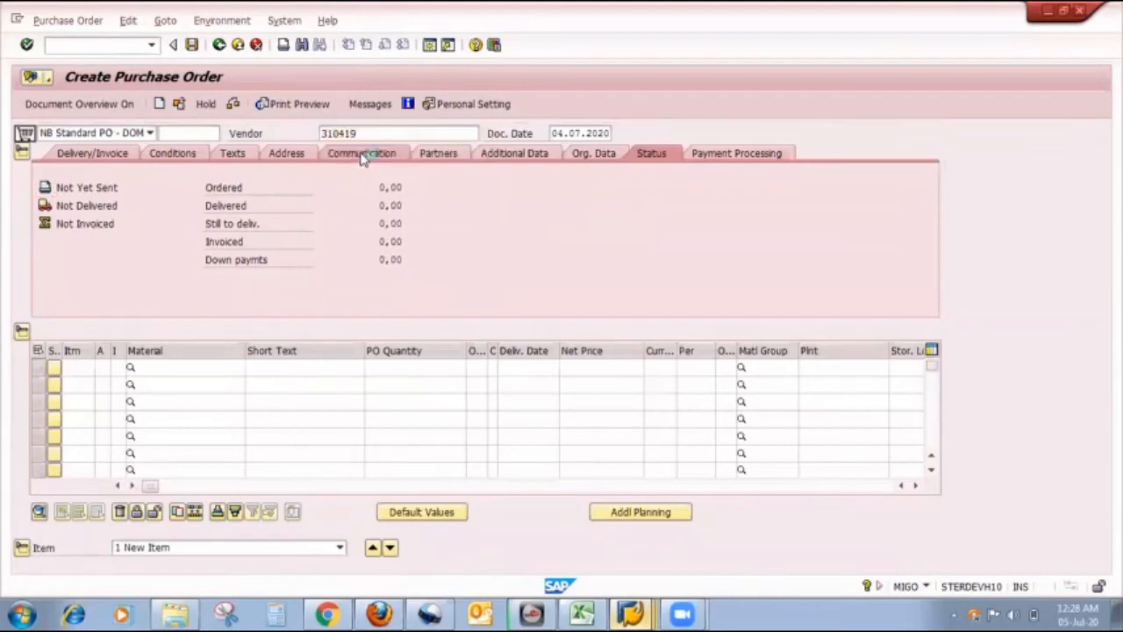
pyautogui.click(582, 614)
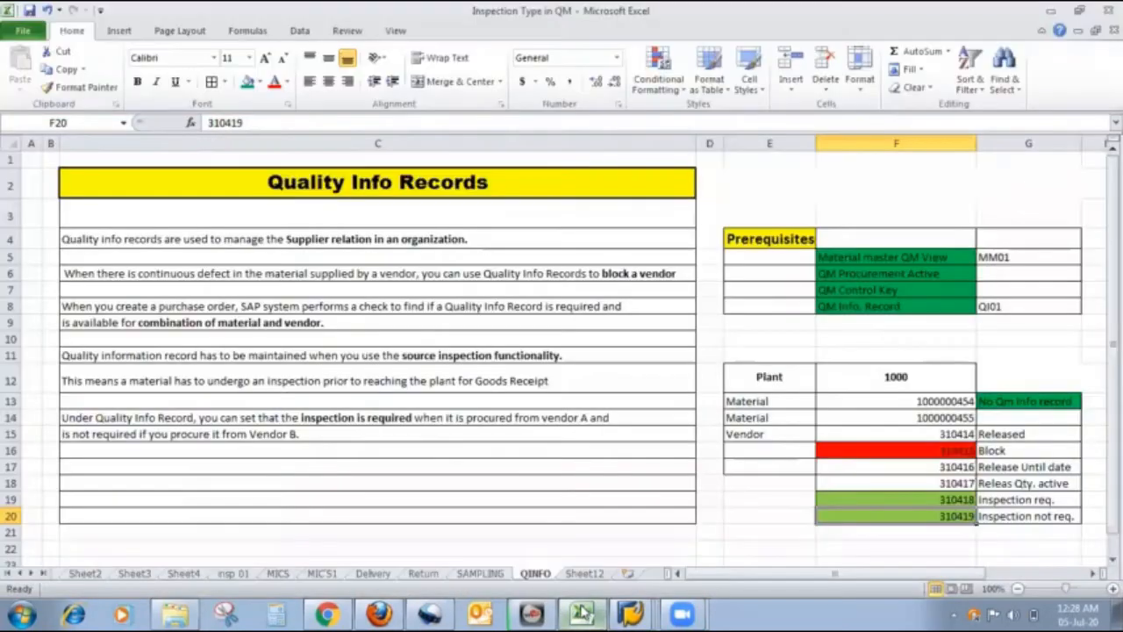
pyautogui.hotkey('alt', 'Tab')
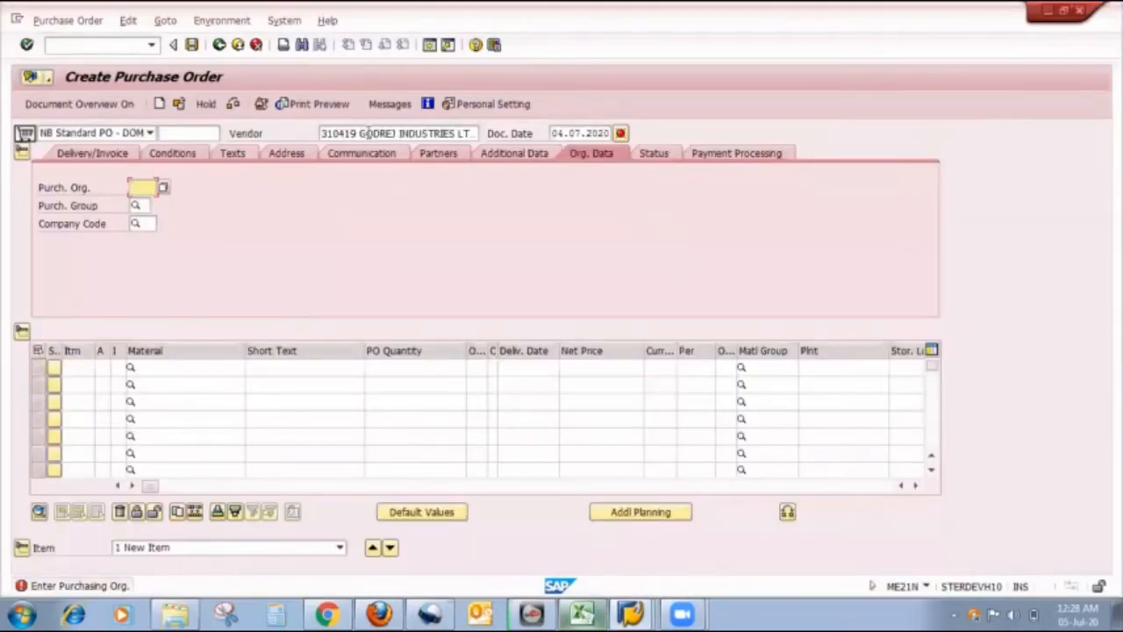
# - Set purchasing organization 2000, purchasing group 101 and company code 2000 in the purchase order's organizational data
pyautogui.click(143, 187)
pyautogui.click(142, 204)
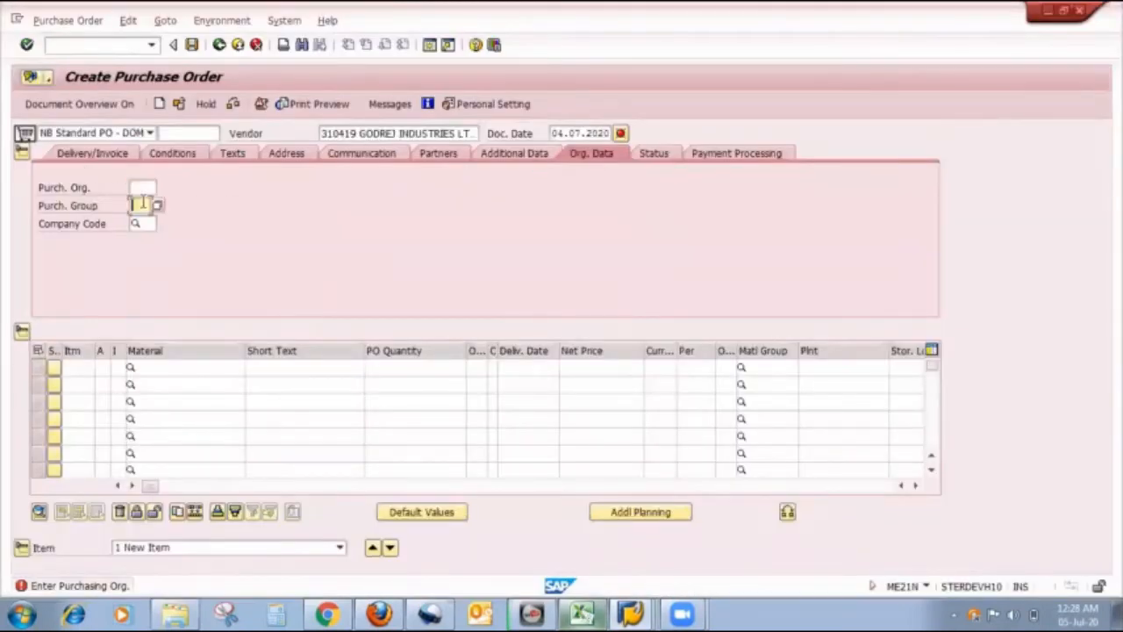
pyautogui.click(141, 187)
pyautogui.click(140, 200)
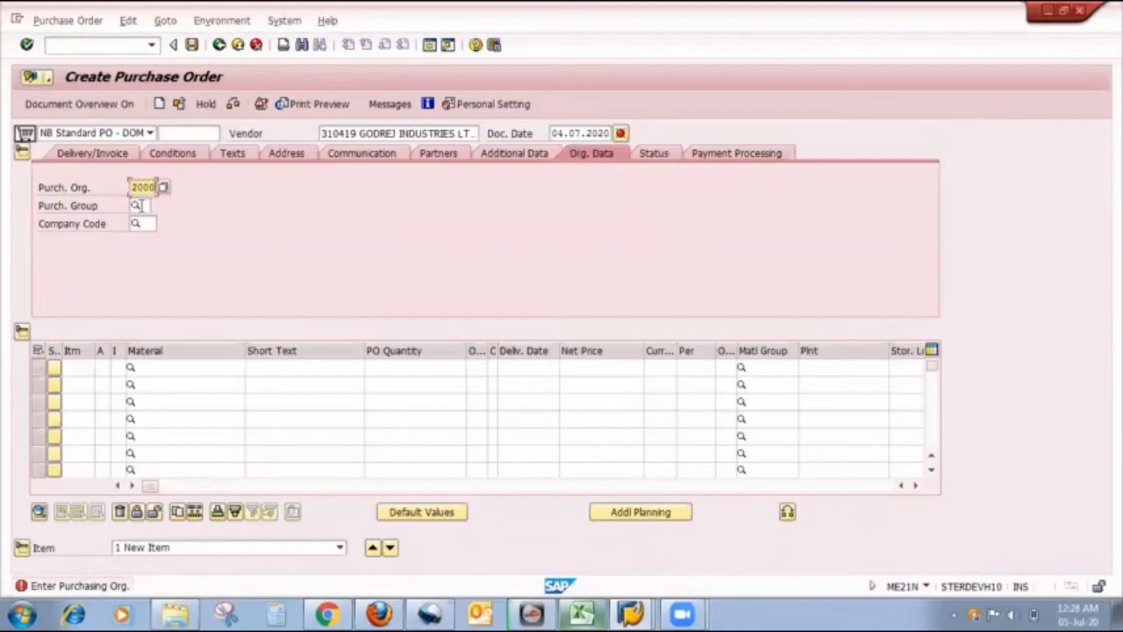
pyautogui.click(140, 205)
pyautogui.click(140, 205)
pyautogui.click(141, 217)
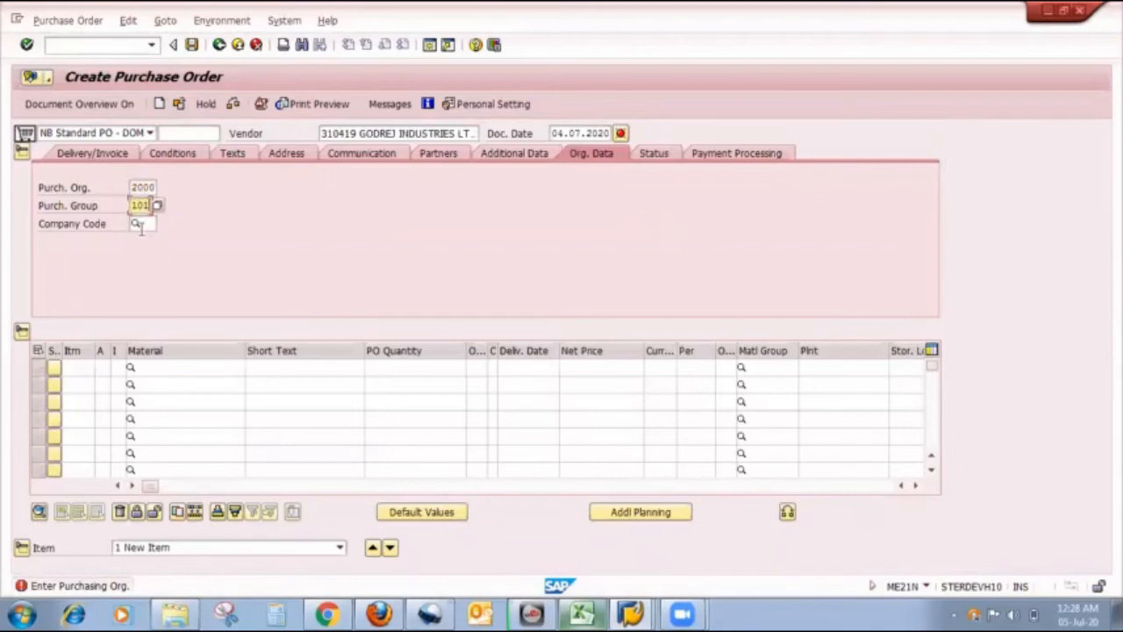
pyautogui.click(143, 223)
pyautogui.click(142, 222)
pyautogui.click(145, 237)
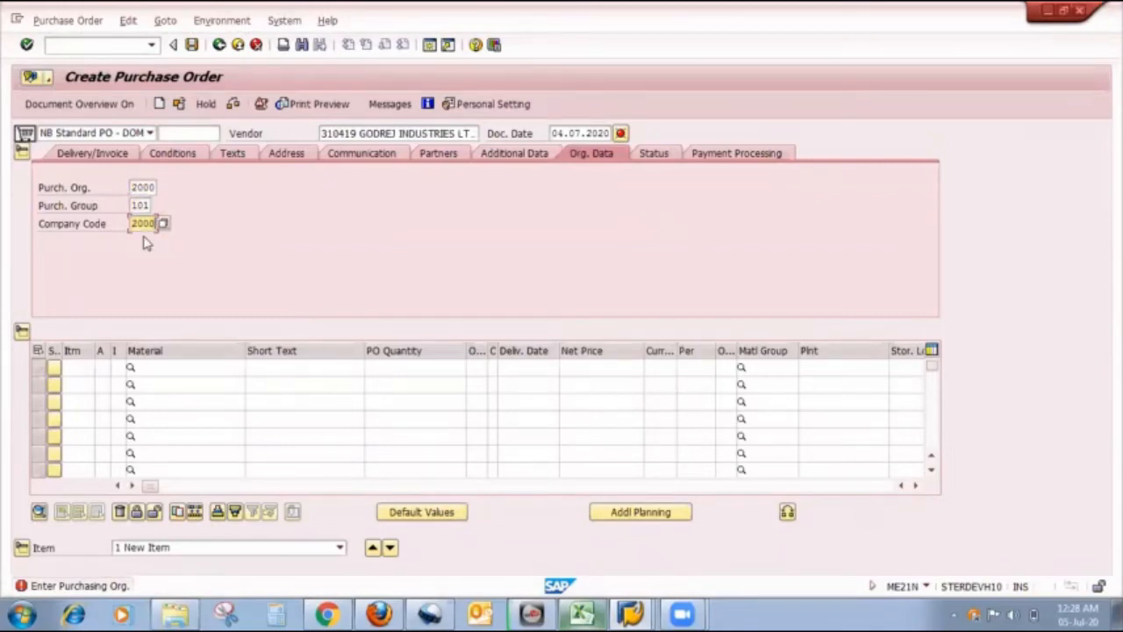
pyautogui.press('Return')
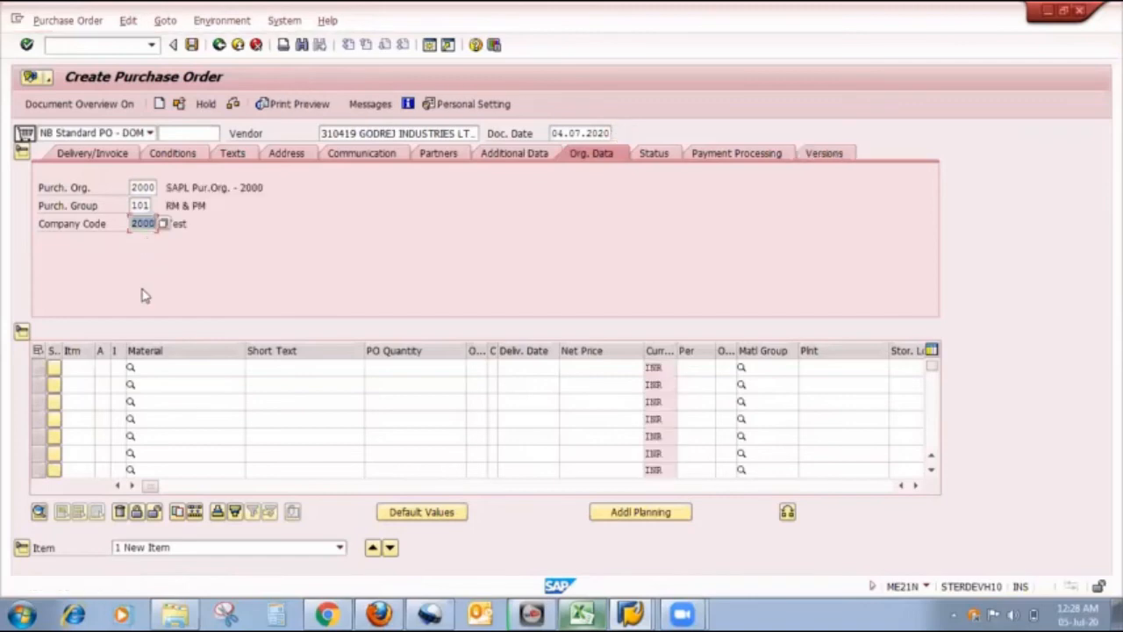
pyautogui.click(178, 369)
pyautogui.click(154, 384)
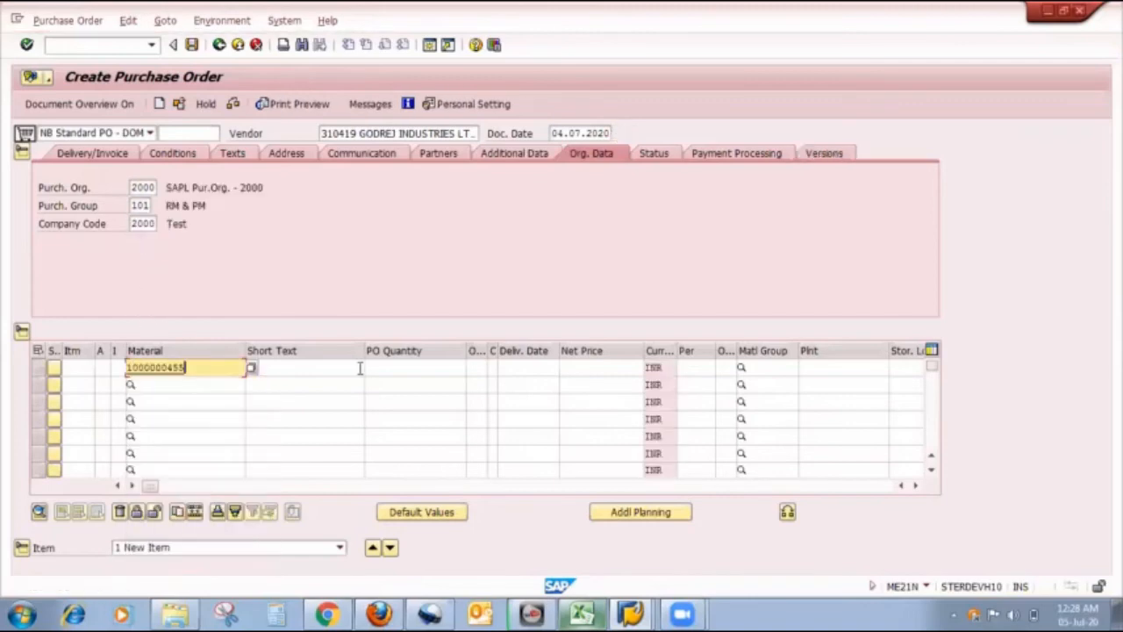
pyautogui.click(386, 368)
pyautogui.click(415, 386)
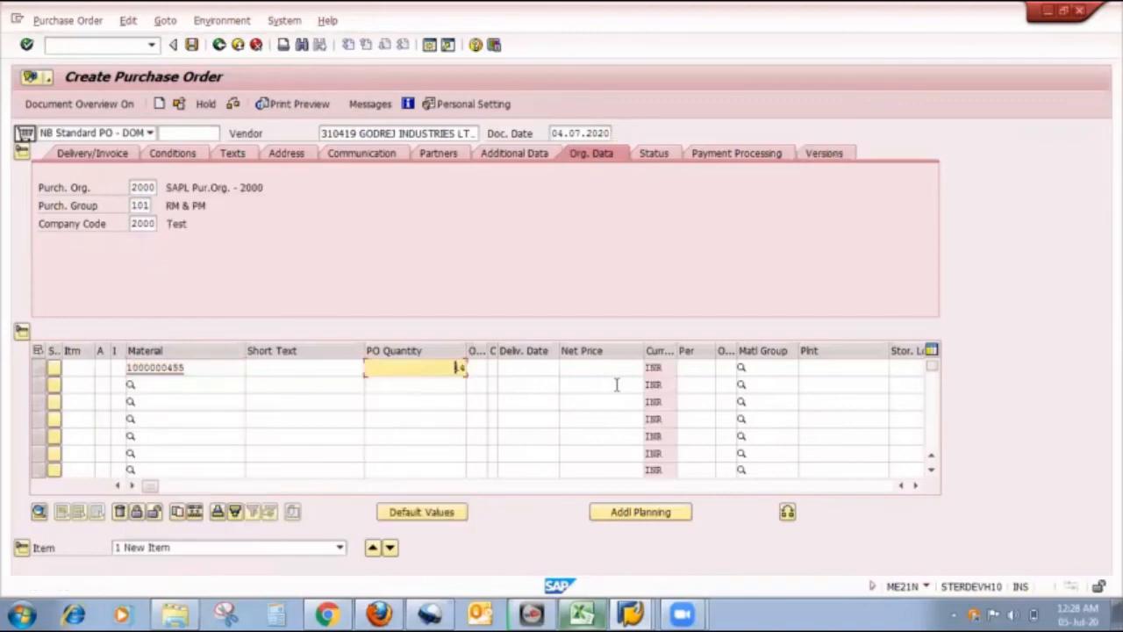
pyautogui.click(615, 372)
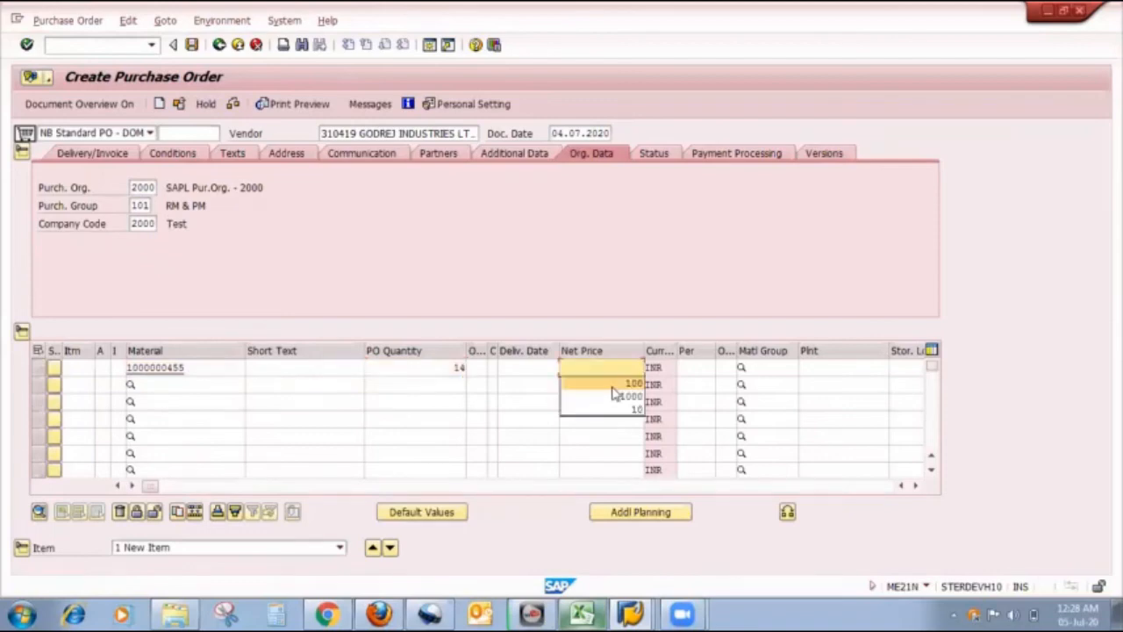
pyautogui.click(615, 386)
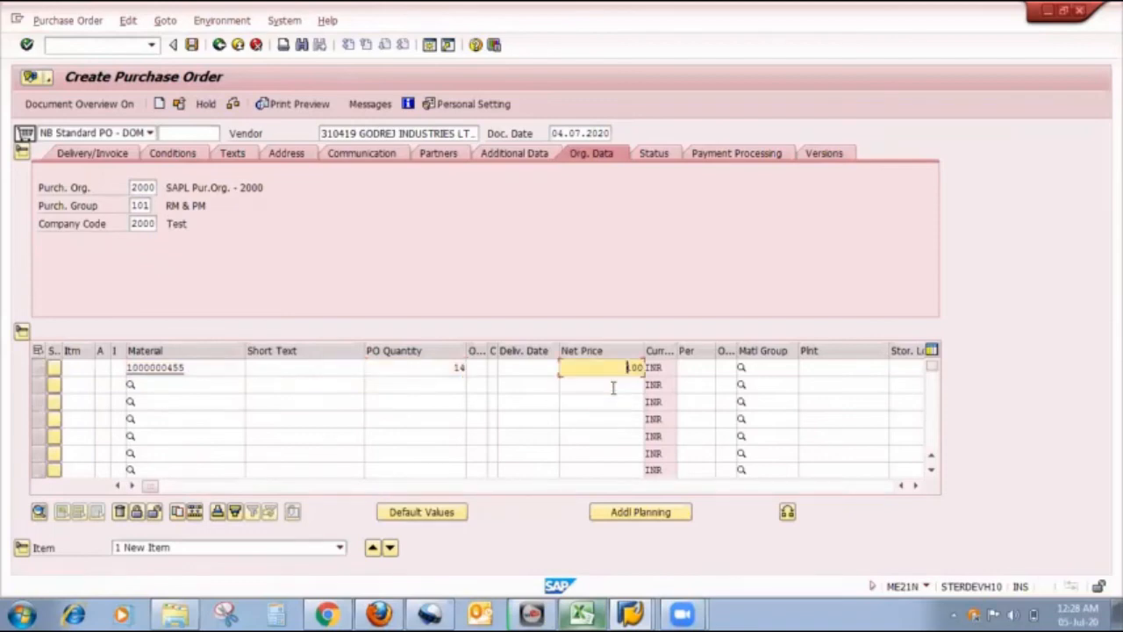
pyautogui.click(825, 366)
pyautogui.click(831, 384)
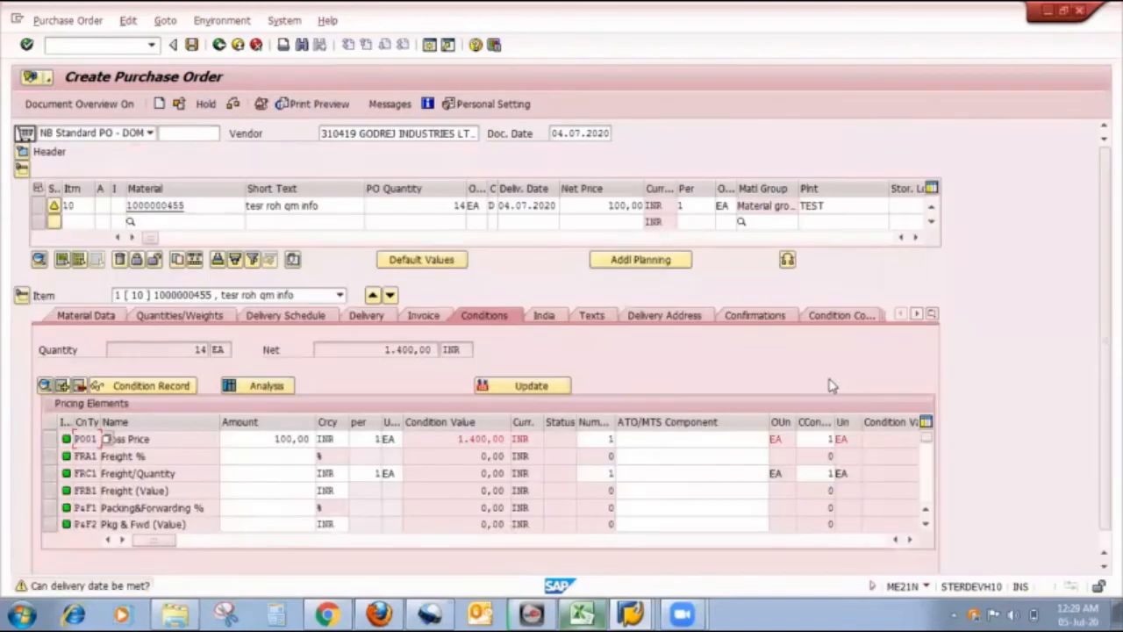
# - Check the purchase order, close its message list and save the document despite the system messages
pyautogui.click(233, 105)
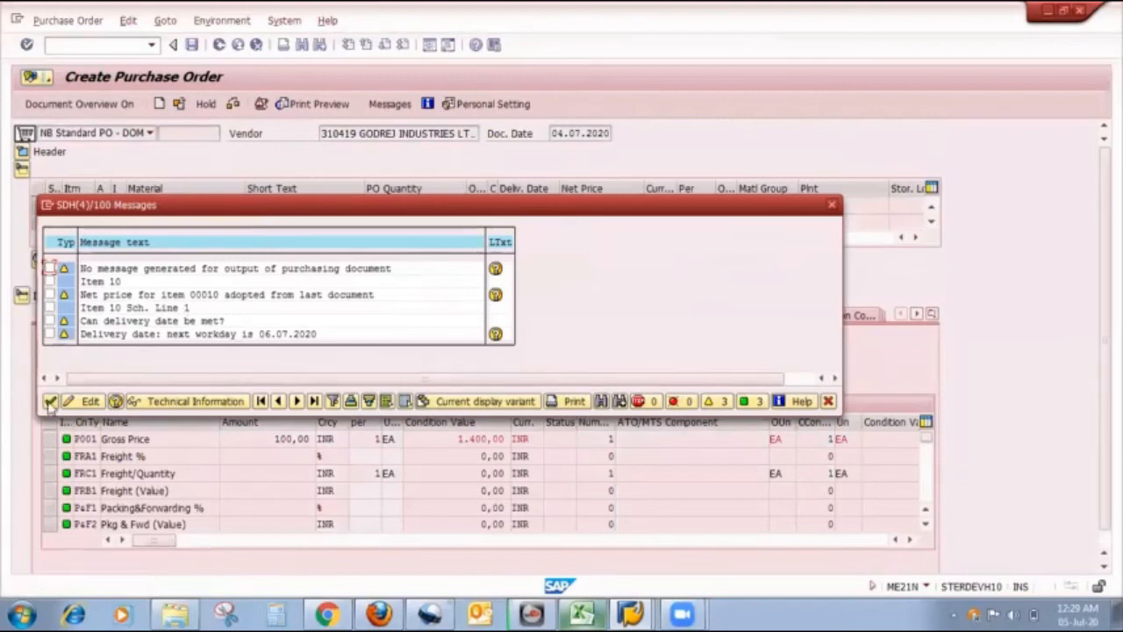
pyautogui.click(50, 401)
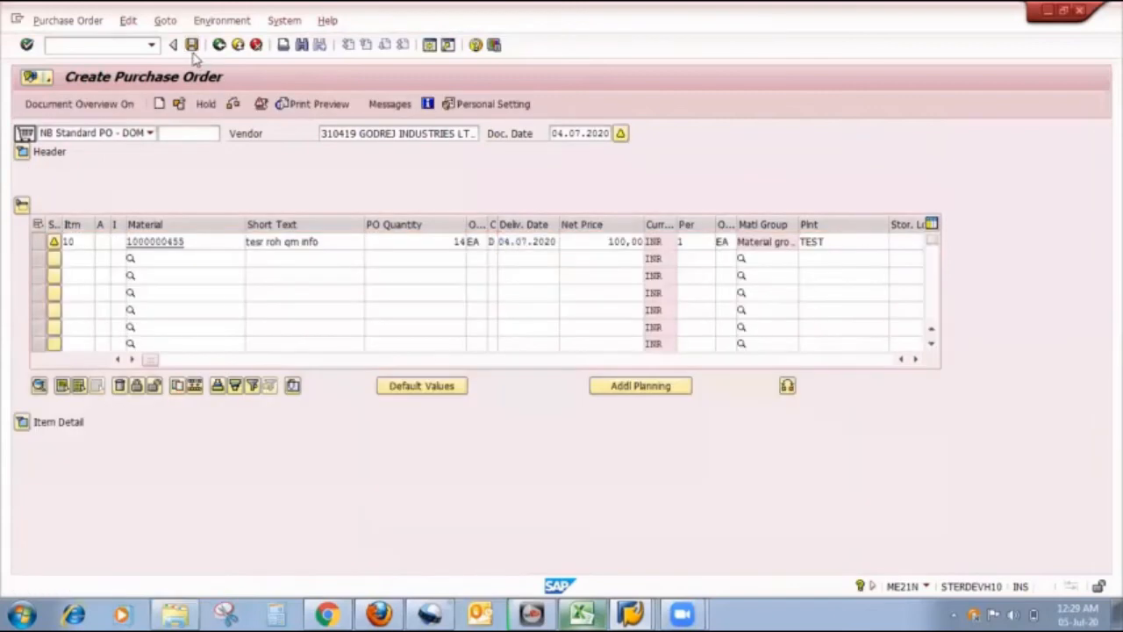
pyautogui.click(192, 46)
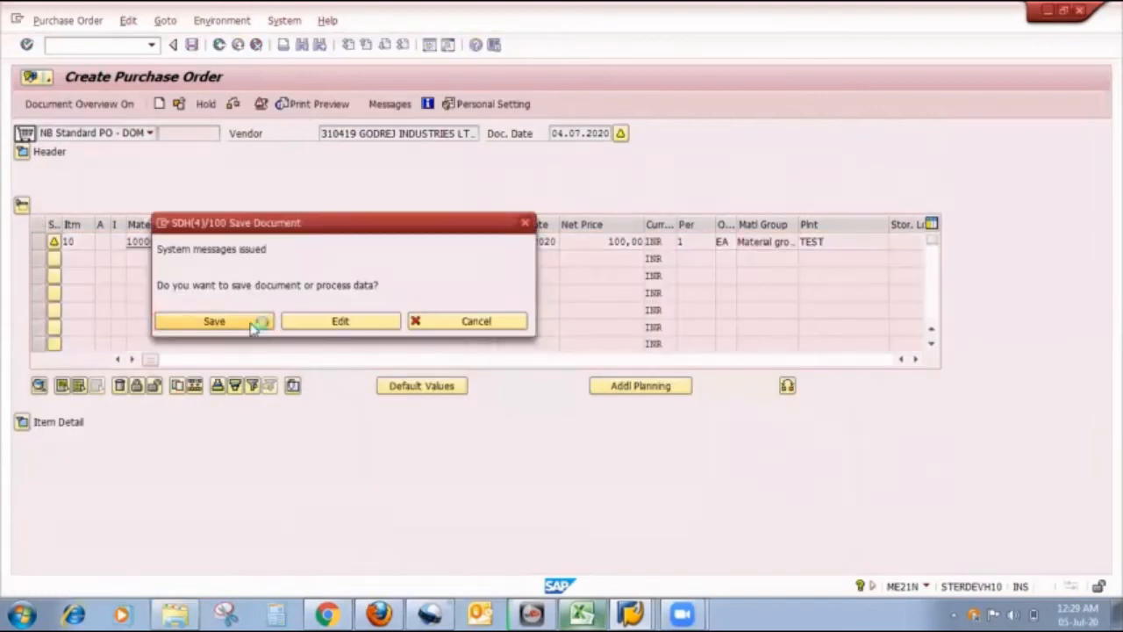
pyautogui.click(254, 326)
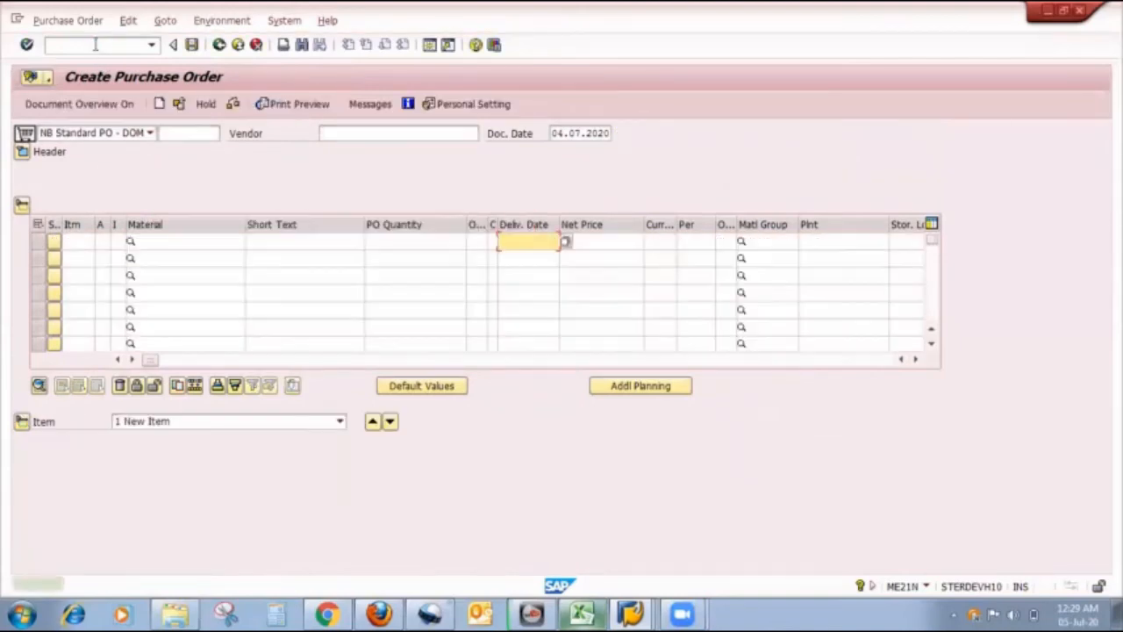
# - Open the newly created purchase order for vendor 310419 in the release transaction ME29N
pyautogui.click(97, 44)
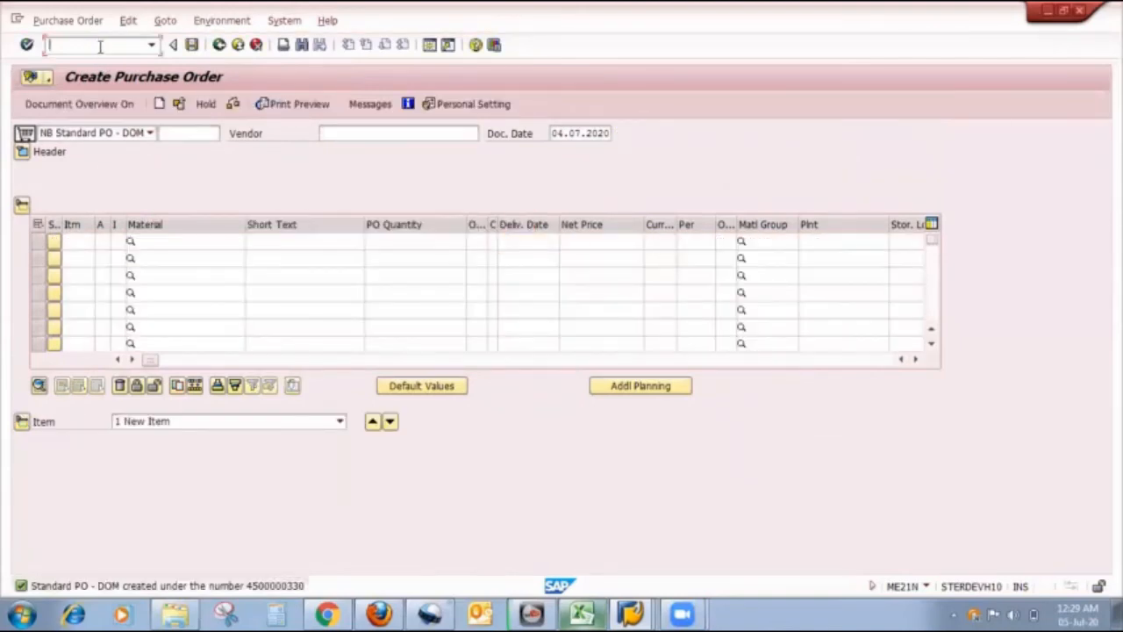
pyautogui.write('/')
pyautogui.write('29n')
pyautogui.press('Return')
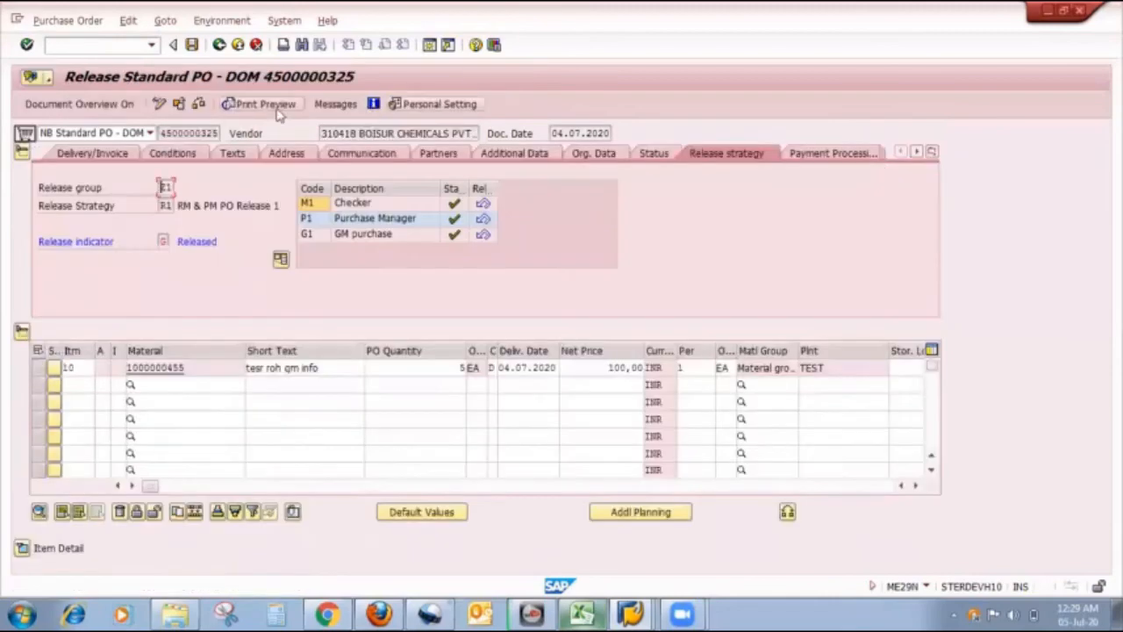
pyautogui.click(180, 105)
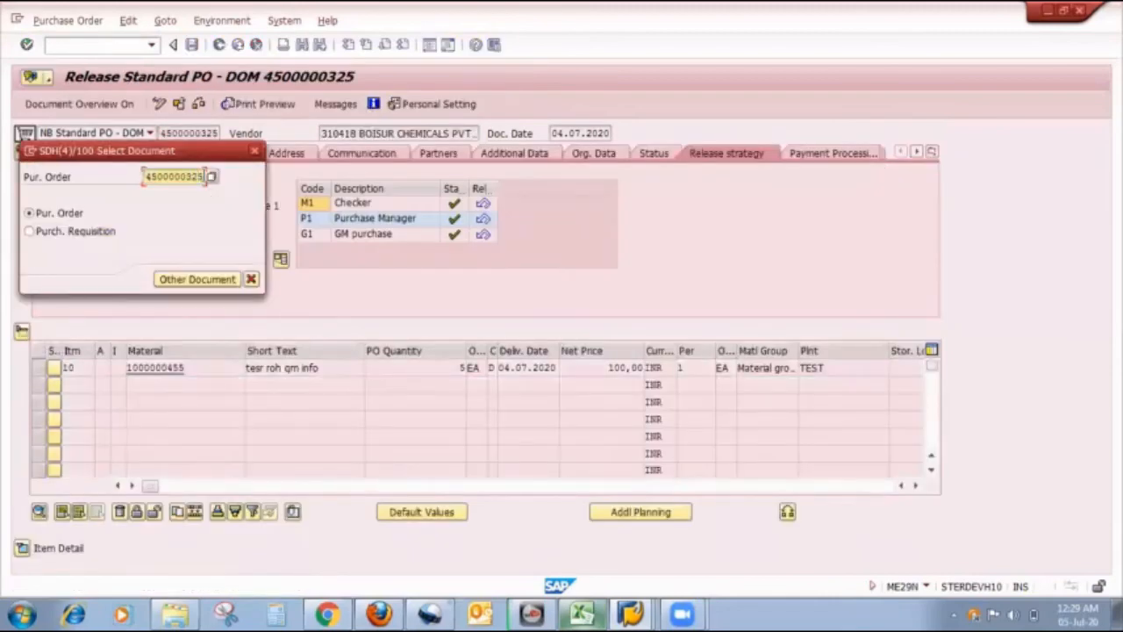
pyautogui.write('4500000330')
pyautogui.press('Return')
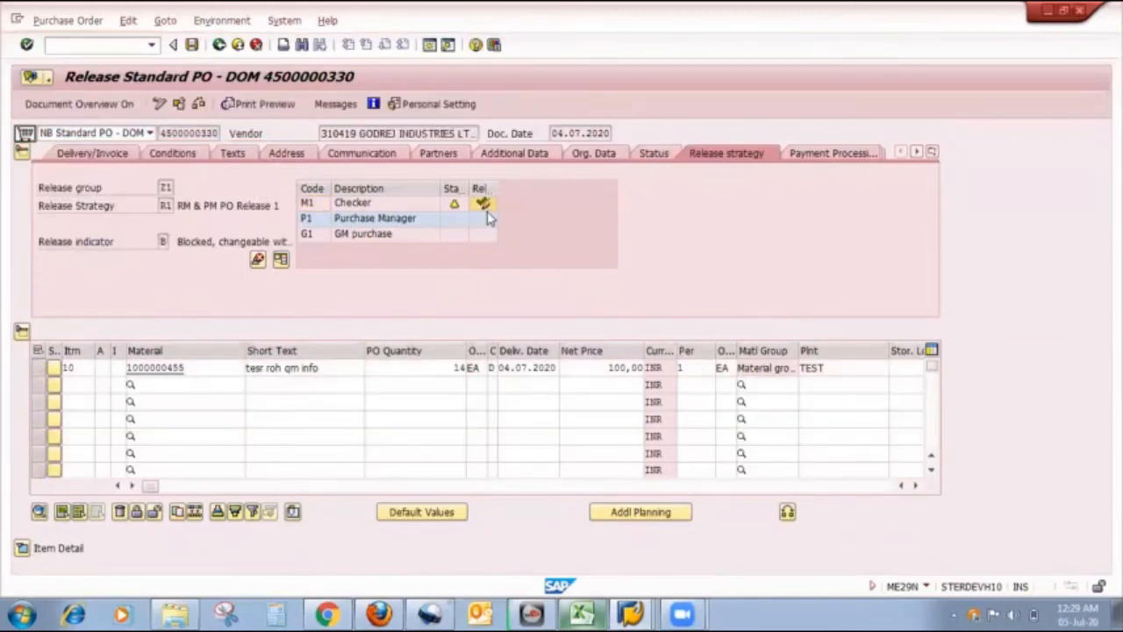
# - Release the purchase order at the Checker, Purchase Manager and GM purchase levels and save it despite the system messages
pyautogui.click(483, 205)
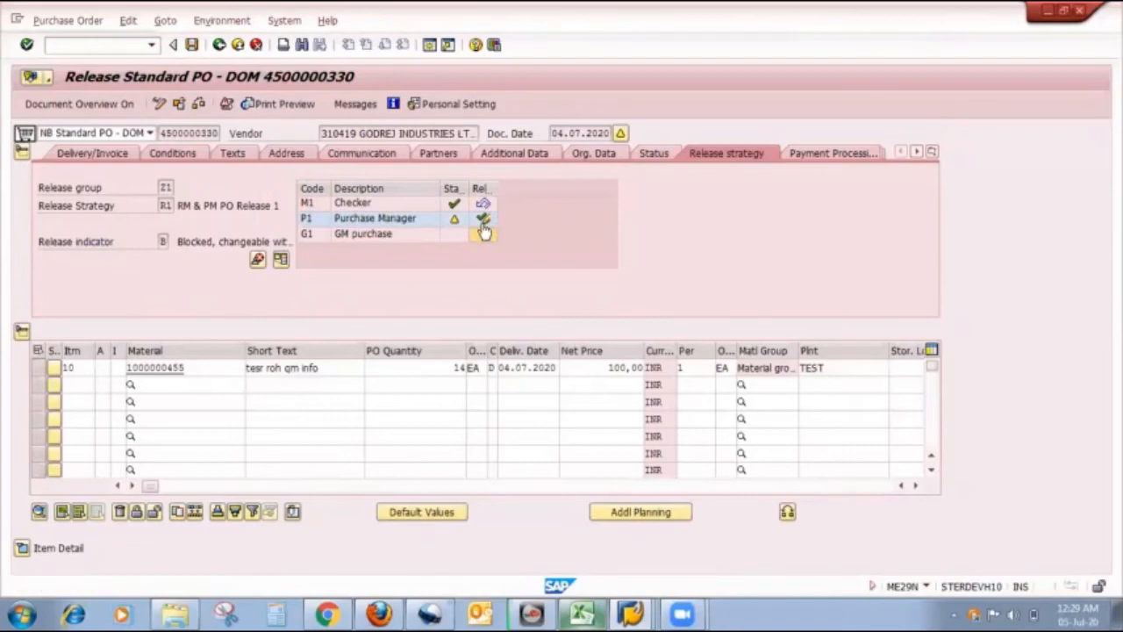
pyautogui.click(483, 218)
pyautogui.click(483, 234)
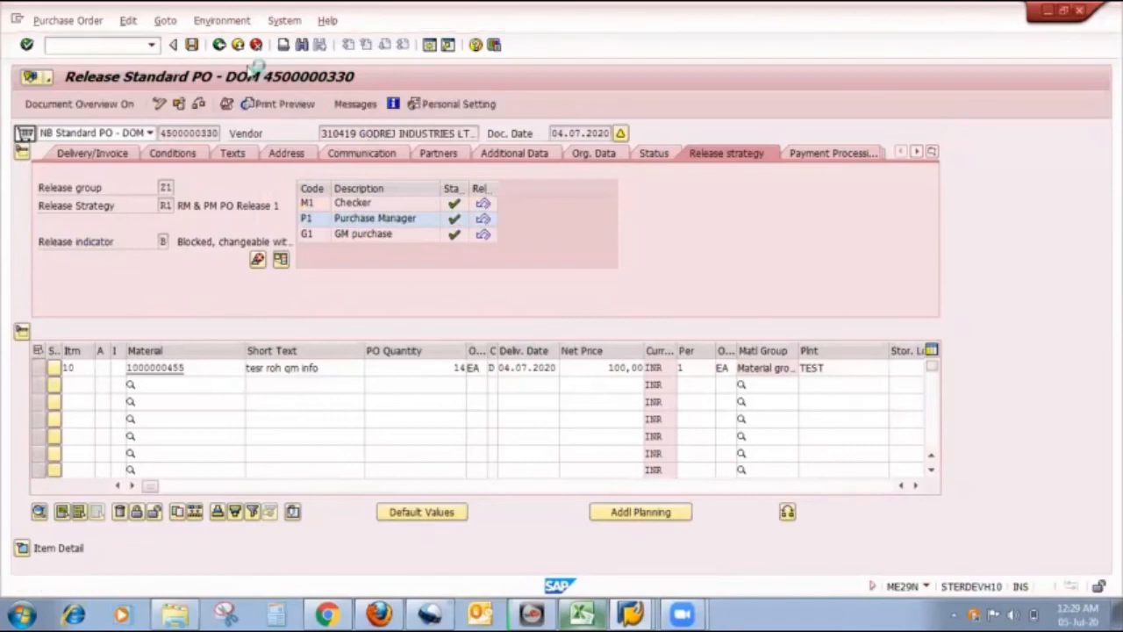
pyautogui.hotkey('ctrl', 's')
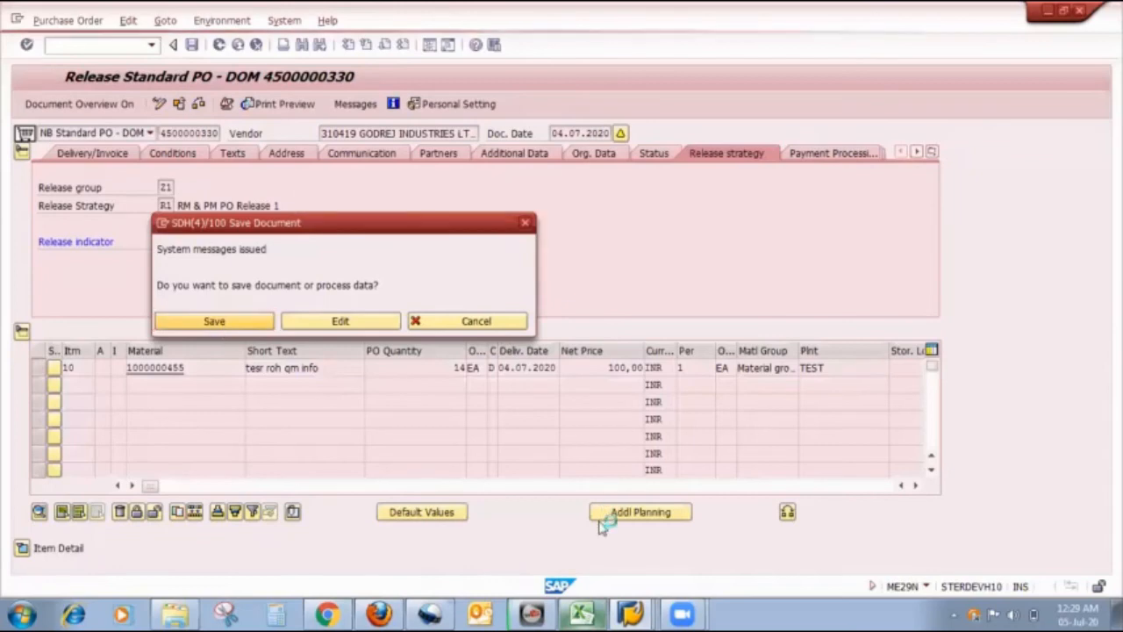
pyautogui.press('Return')
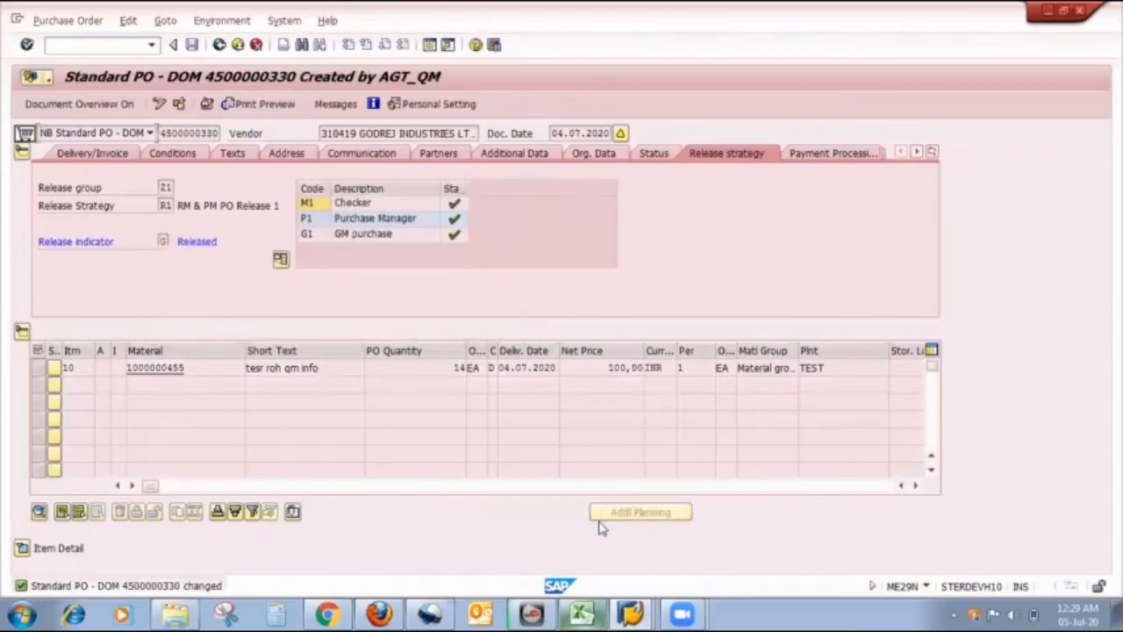
# - In the QA32 session, rerun the inspection lot selection with creation dates from 05.05.2020 and widen the inspection lot number column
pyautogui.click(632, 613)
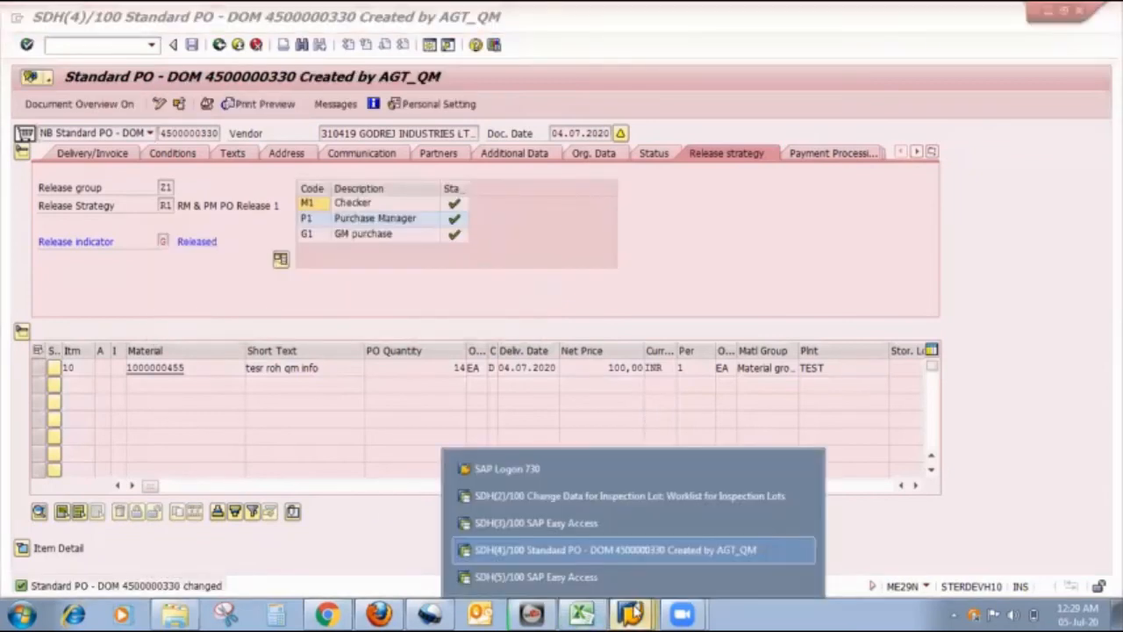
pyautogui.click(630, 507)
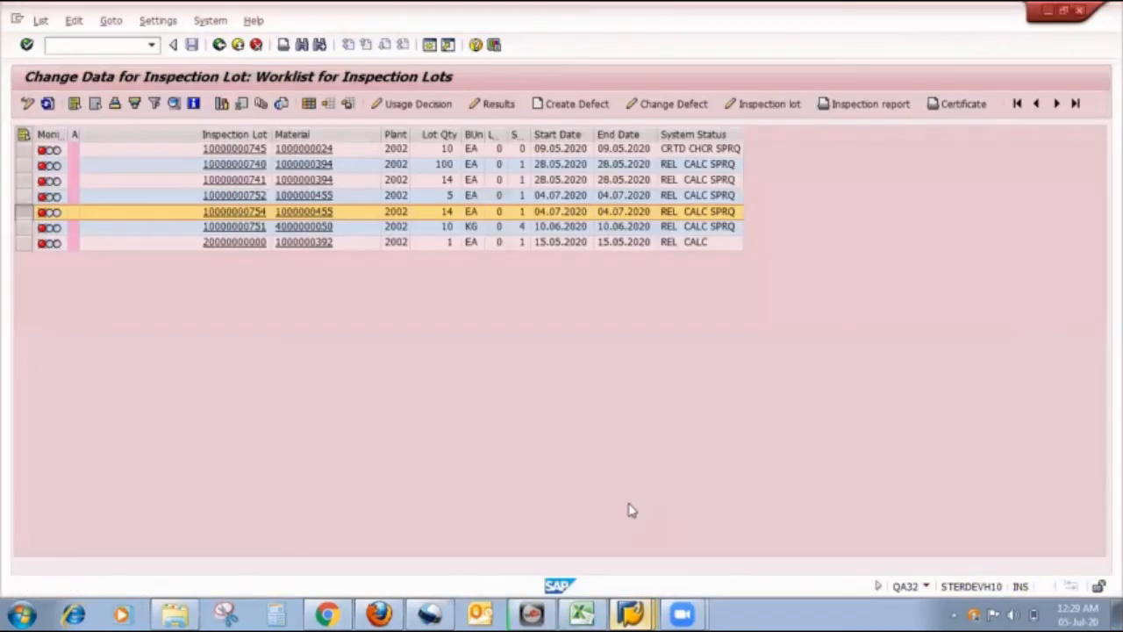
pyautogui.click(219, 45)
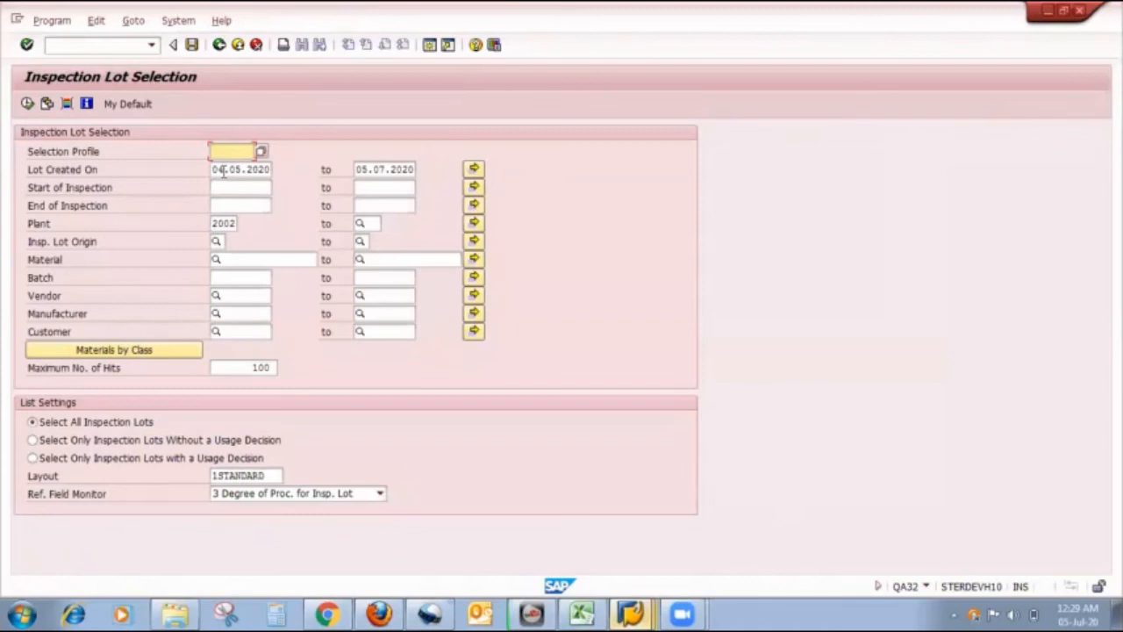
pyautogui.click(222, 169)
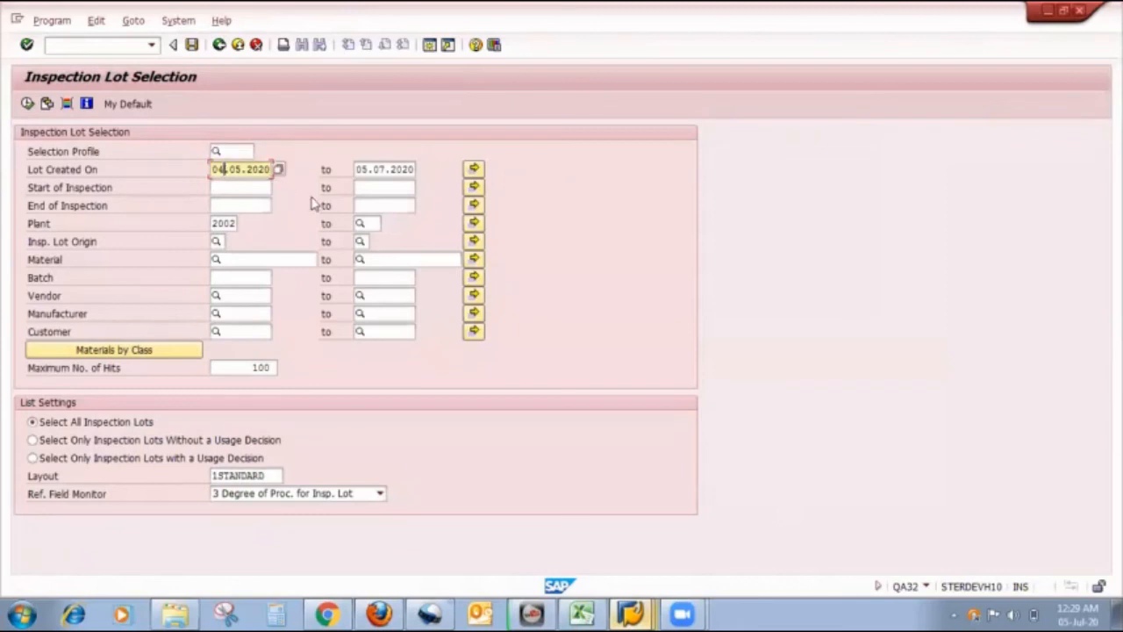
pyautogui.write('05')
pyautogui.click(27, 103)
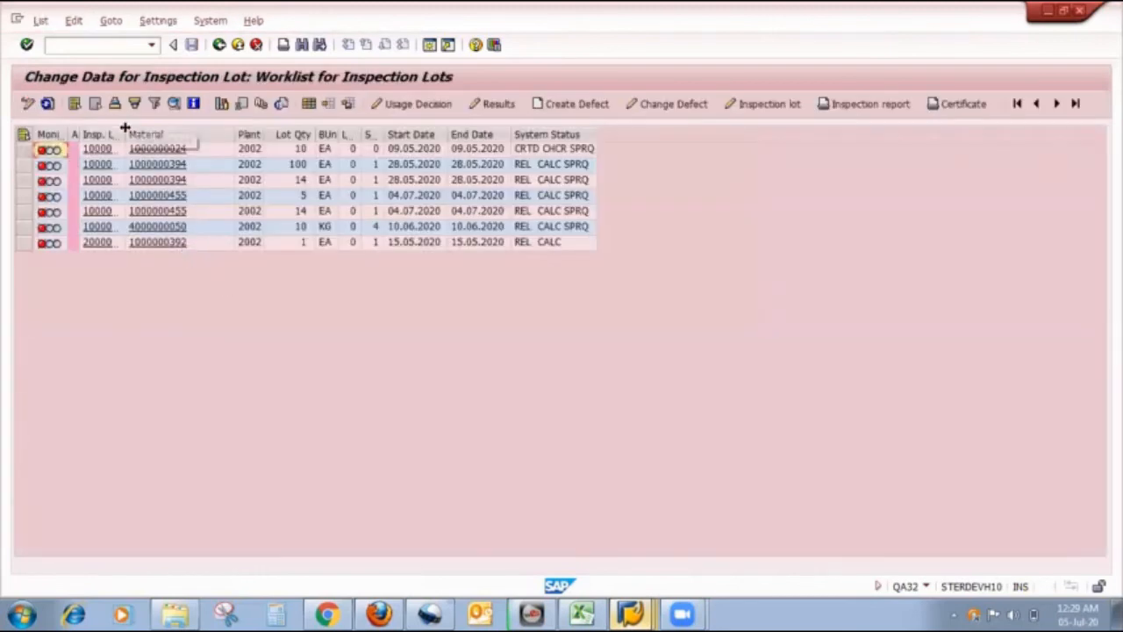
pyautogui.moveTo(124, 132); pyautogui.dragTo(184, 124)
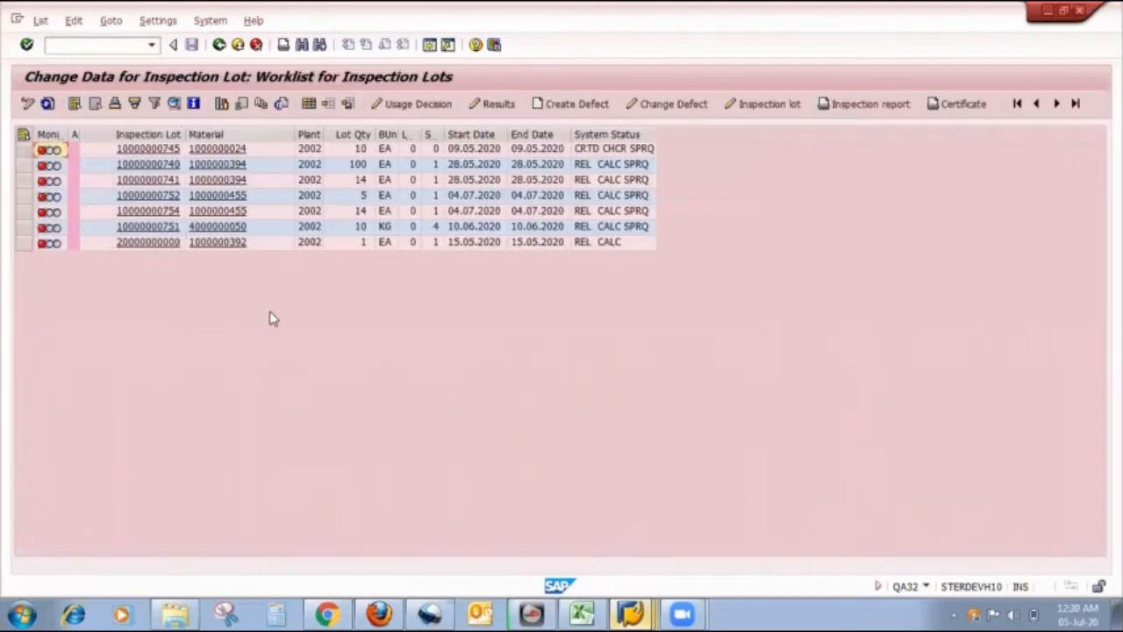
# - Rerun the inspection lot selection with the creation start date set to 05.07.2020
pyautogui.click(220, 44)
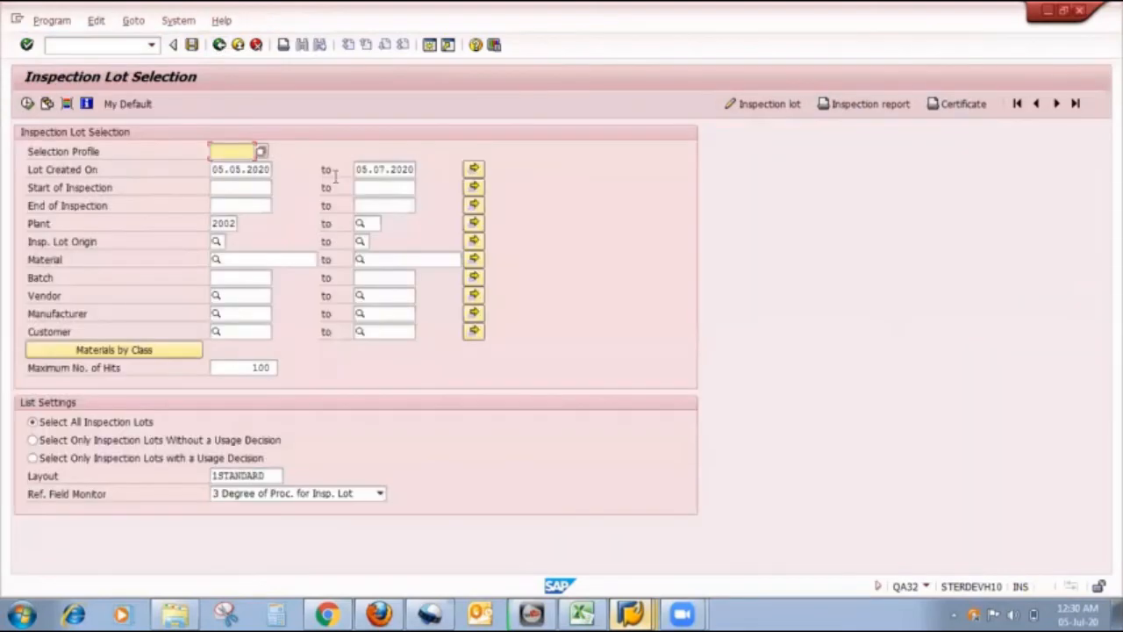
pyautogui.click(238, 172)
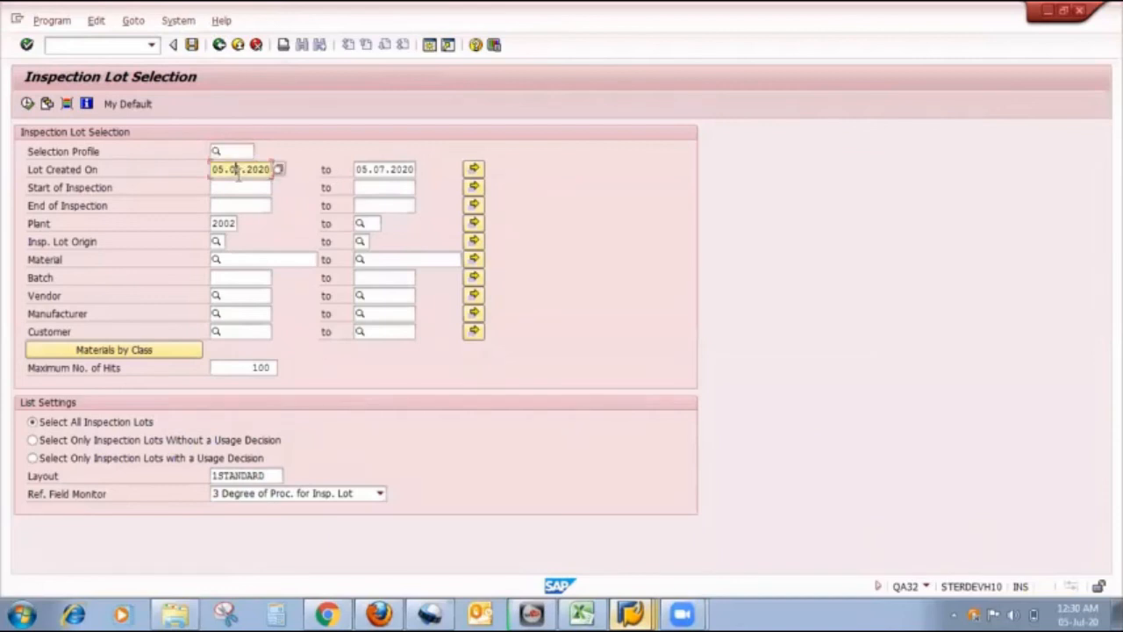
pyautogui.press('BackSpace')
pyautogui.write('7')
pyautogui.click(27, 103)
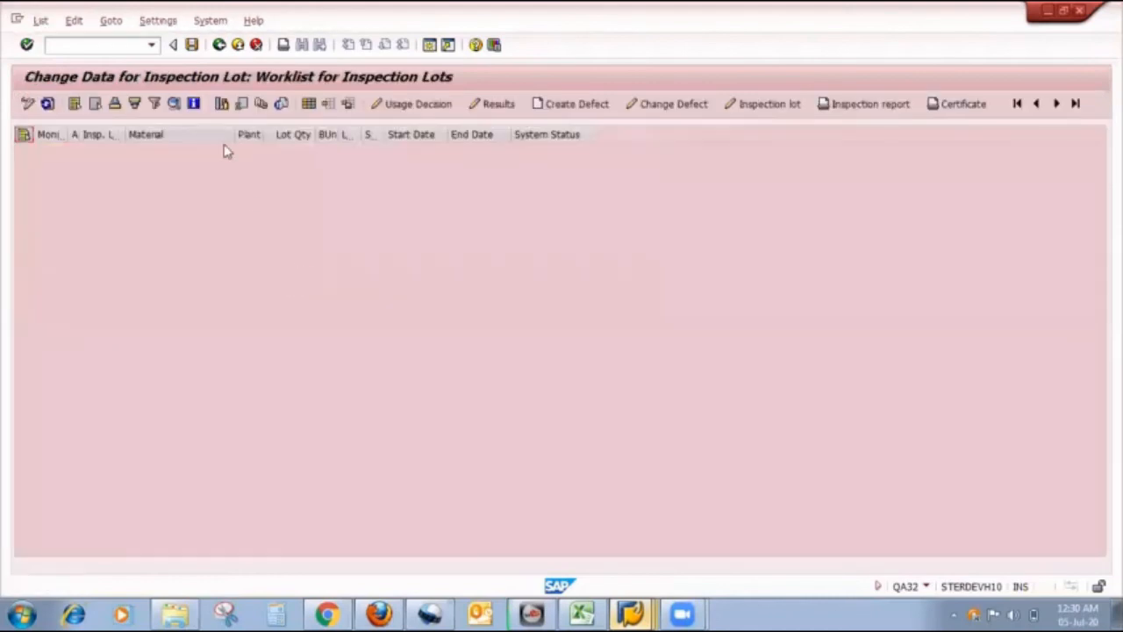
# - List the inspection lots created from 04.07.2020 and widen the column to show full lot numbers
pyautogui.click(219, 45)
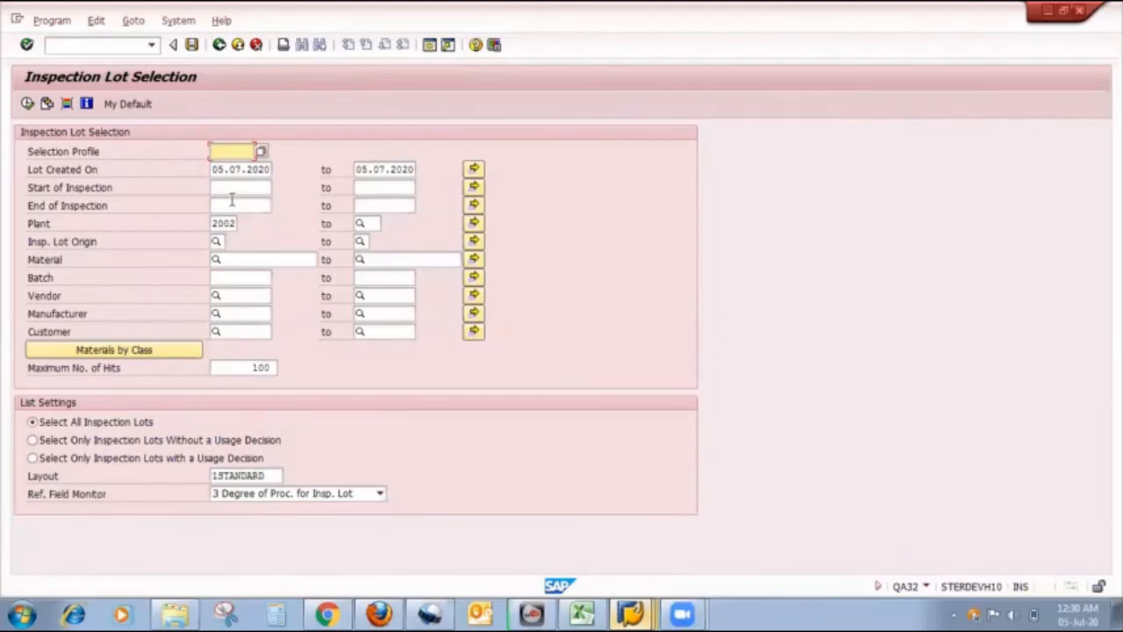
pyautogui.click(219, 172)
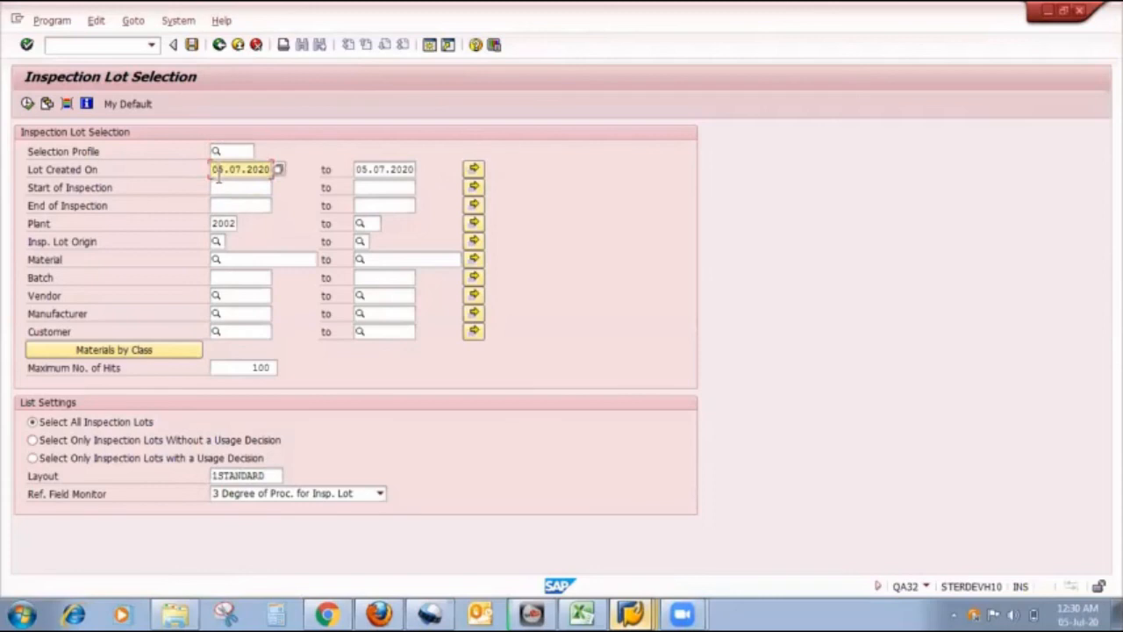
pyautogui.press('Delete')
pyautogui.write('4')
pyautogui.click(27, 104)
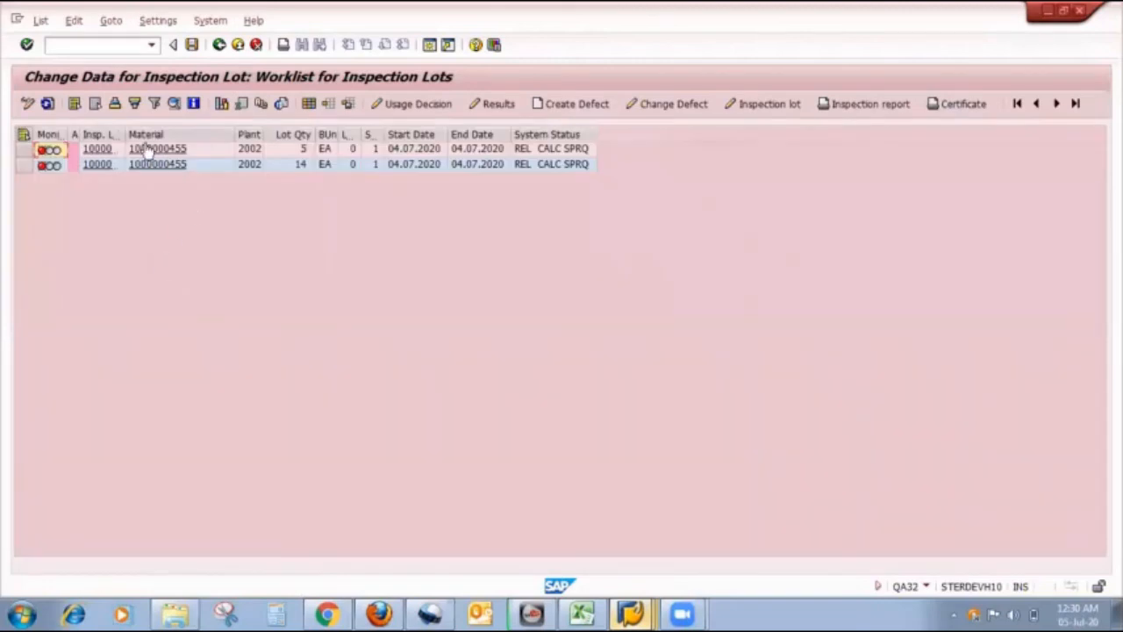
pyautogui.moveTo(127, 133); pyautogui.dragTo(159, 134)
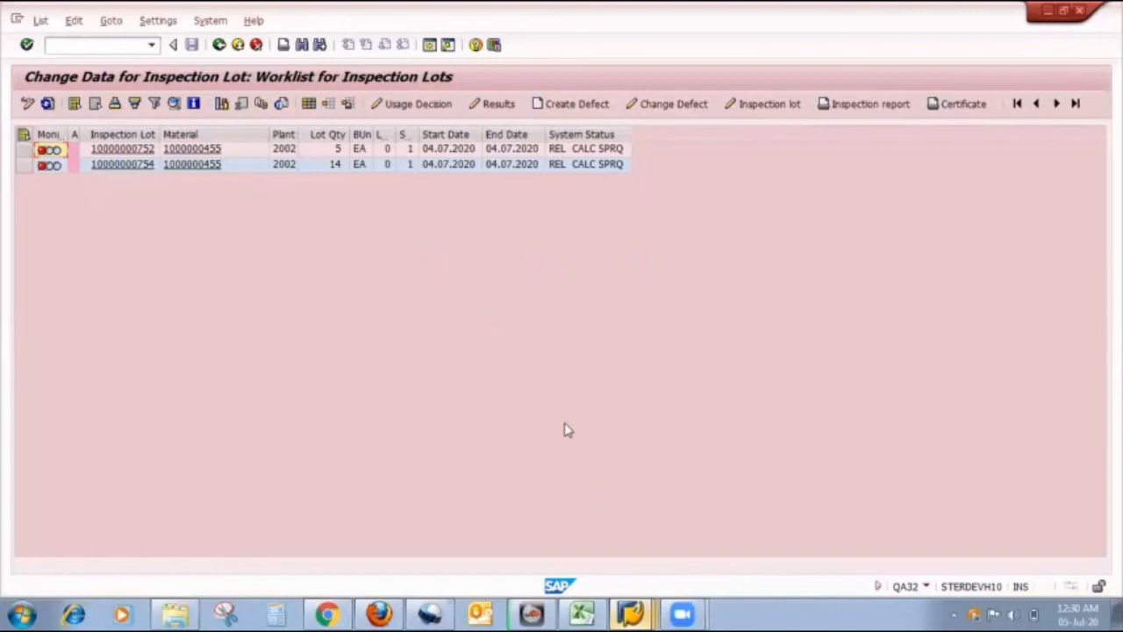
# - Return to the purchase order session and load the released order into a MIGO goods receipt with movement type 101
pyautogui.moveTo(630, 613)
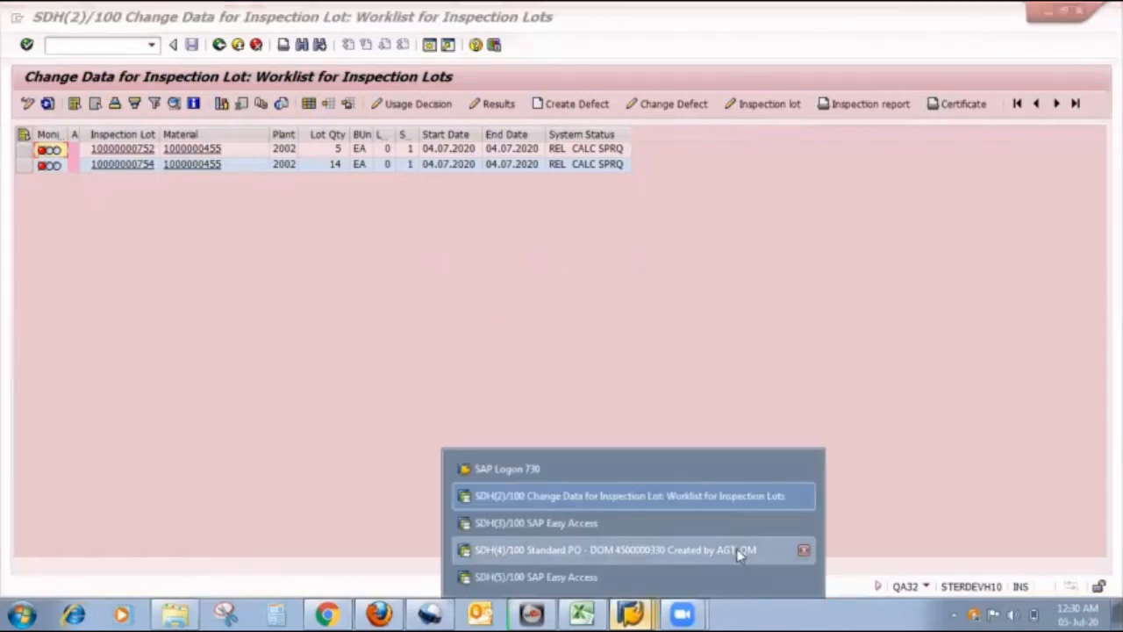
pyautogui.click(741, 552)
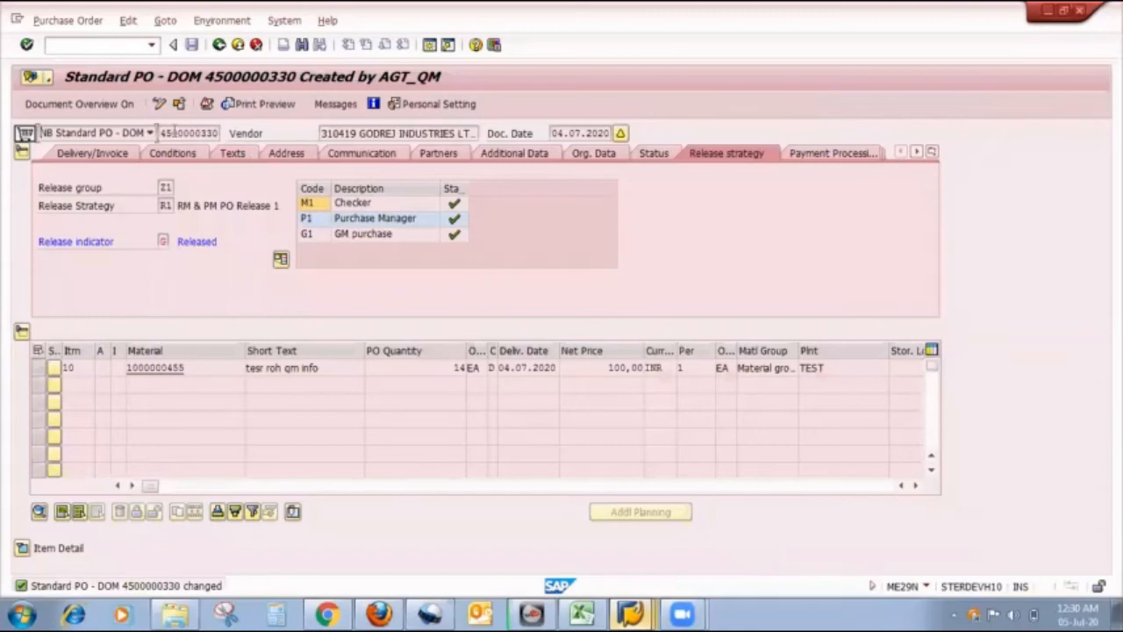
pyautogui.click(110, 44)
pyautogui.press('Return')
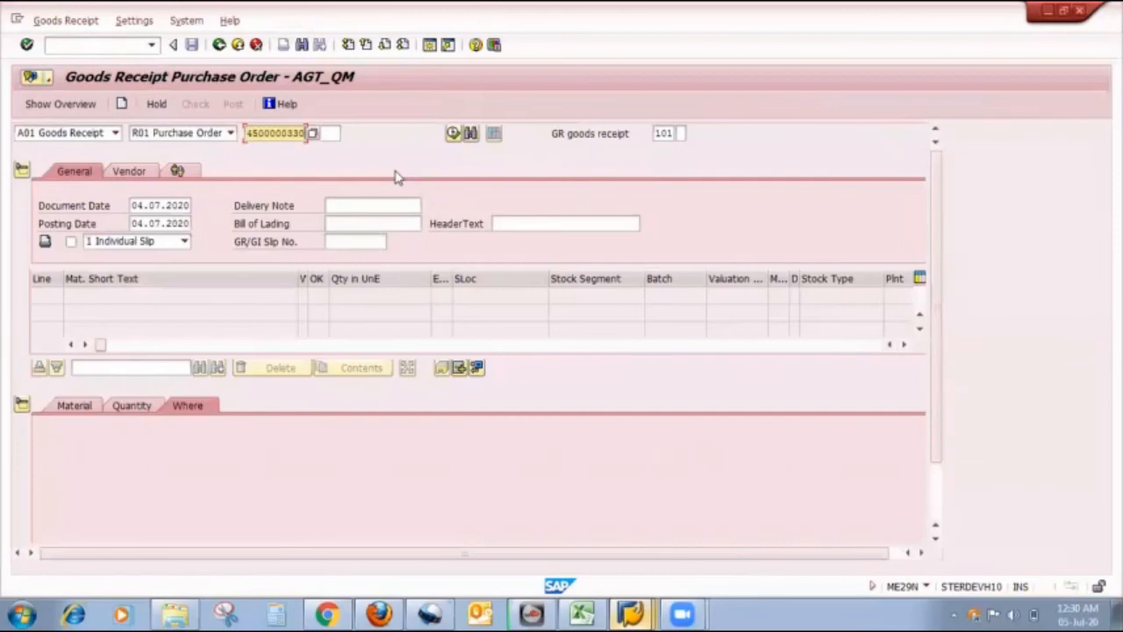
pyautogui.press('Return')
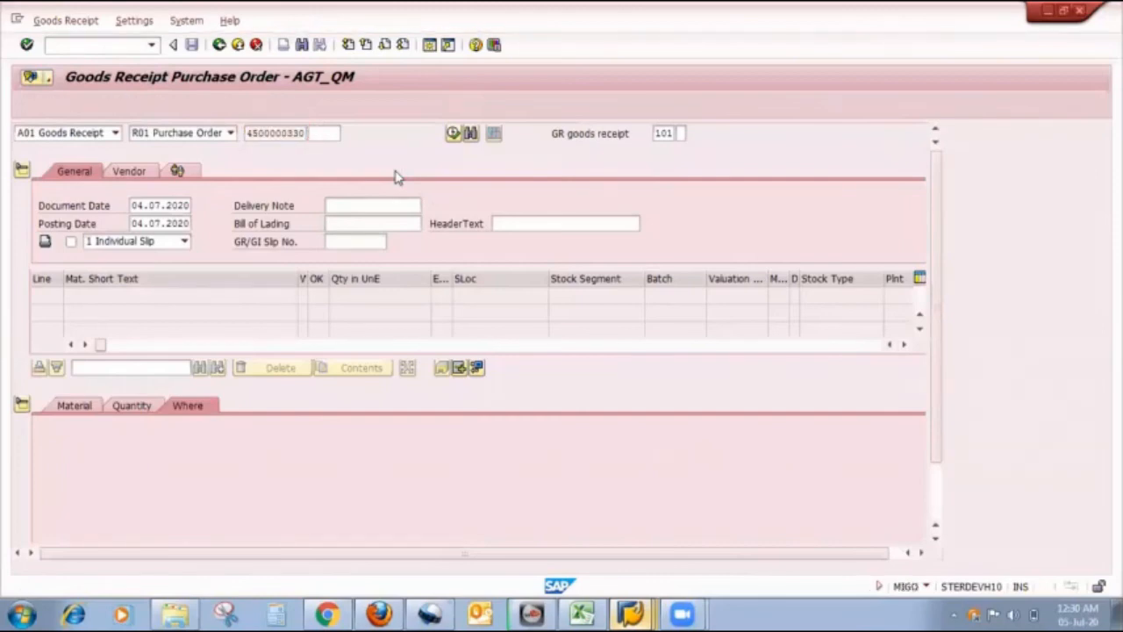
# - Mark the goods receipt item as OK and review its quantity, material, location and purchase order data
pyautogui.scroll(-3, 400, 238)
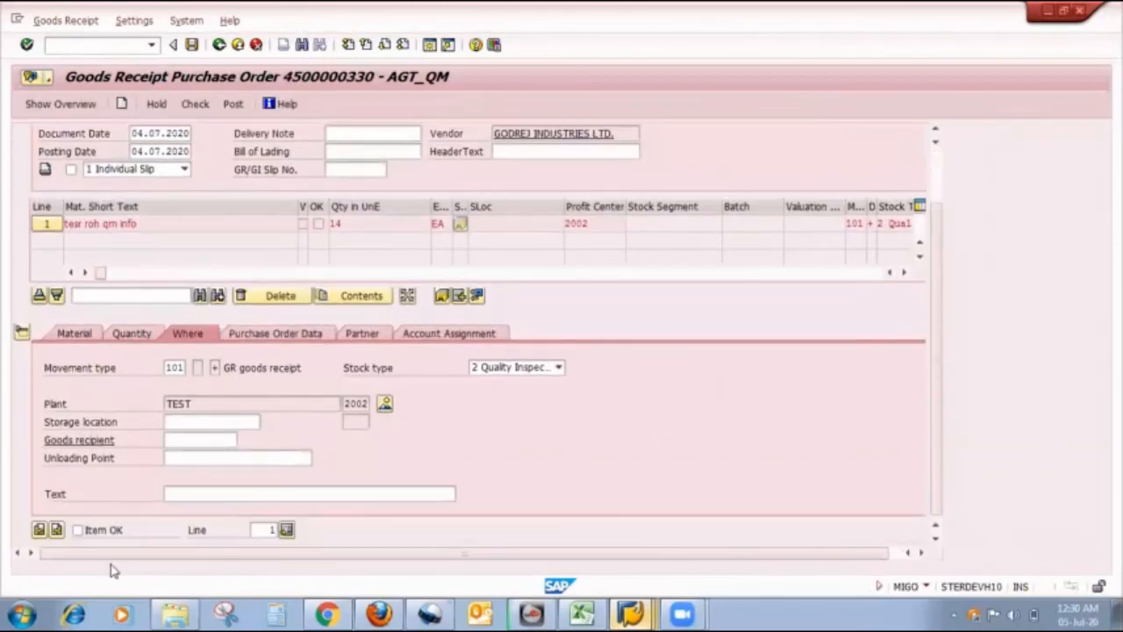
pyautogui.click(105, 537)
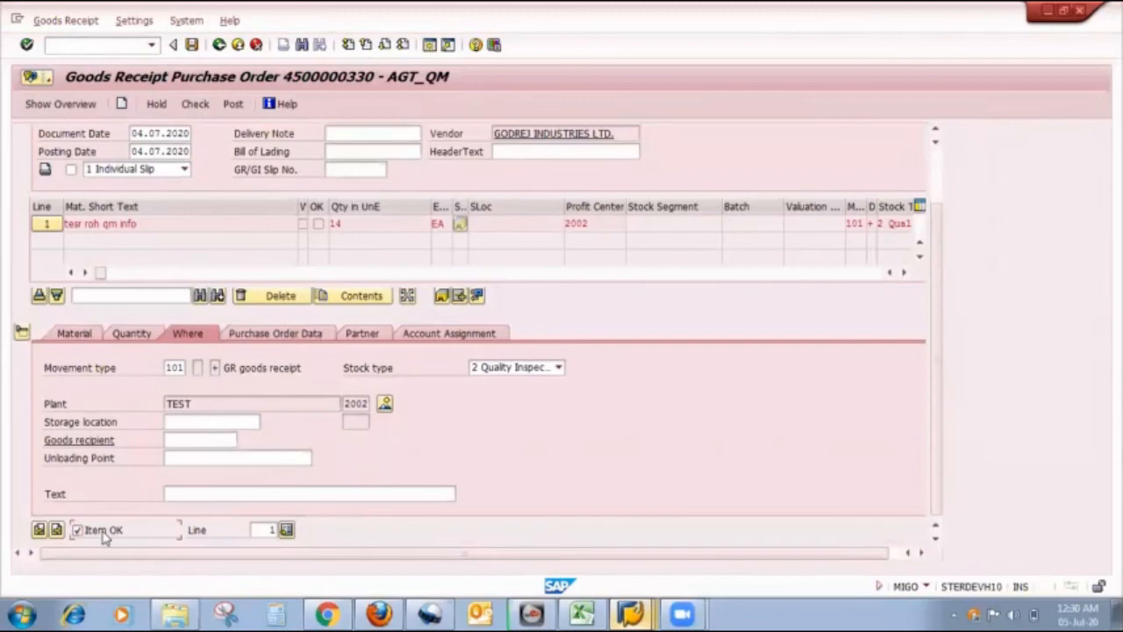
pyautogui.click(132, 332)
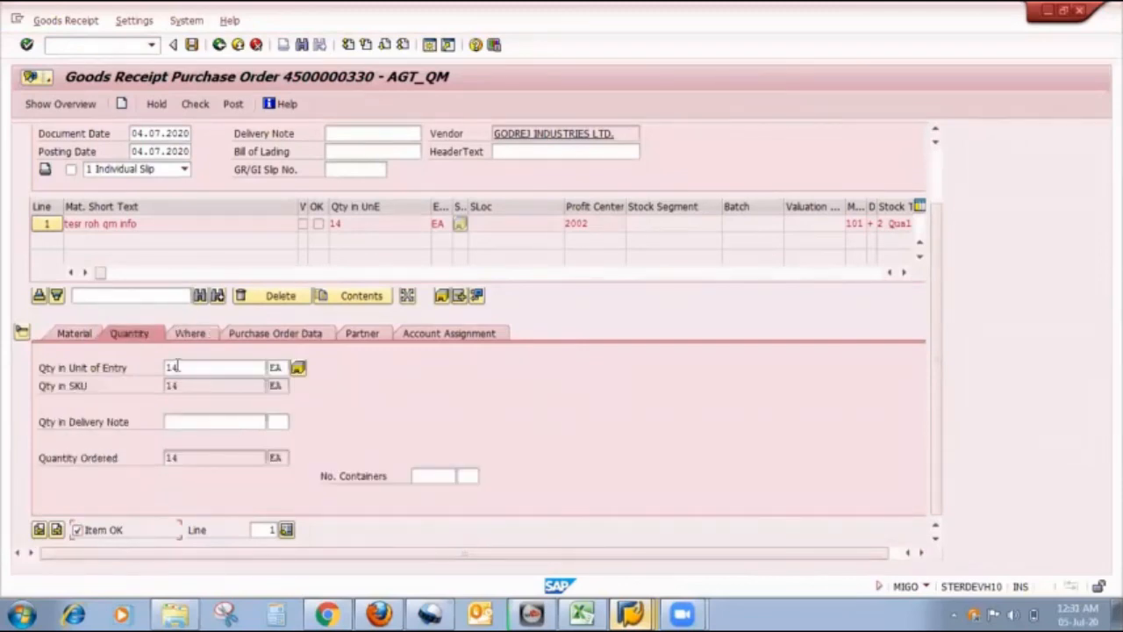
pyautogui.click(75, 332)
pyautogui.click(198, 335)
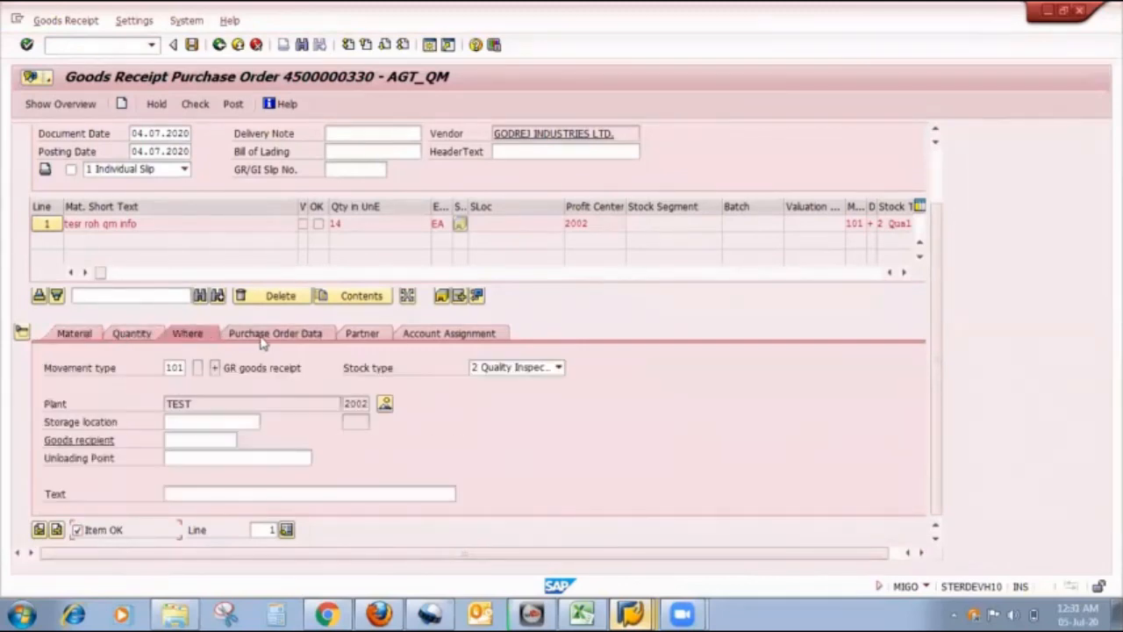
pyautogui.click(261, 340)
pyautogui.scroll(2, 377, 182)
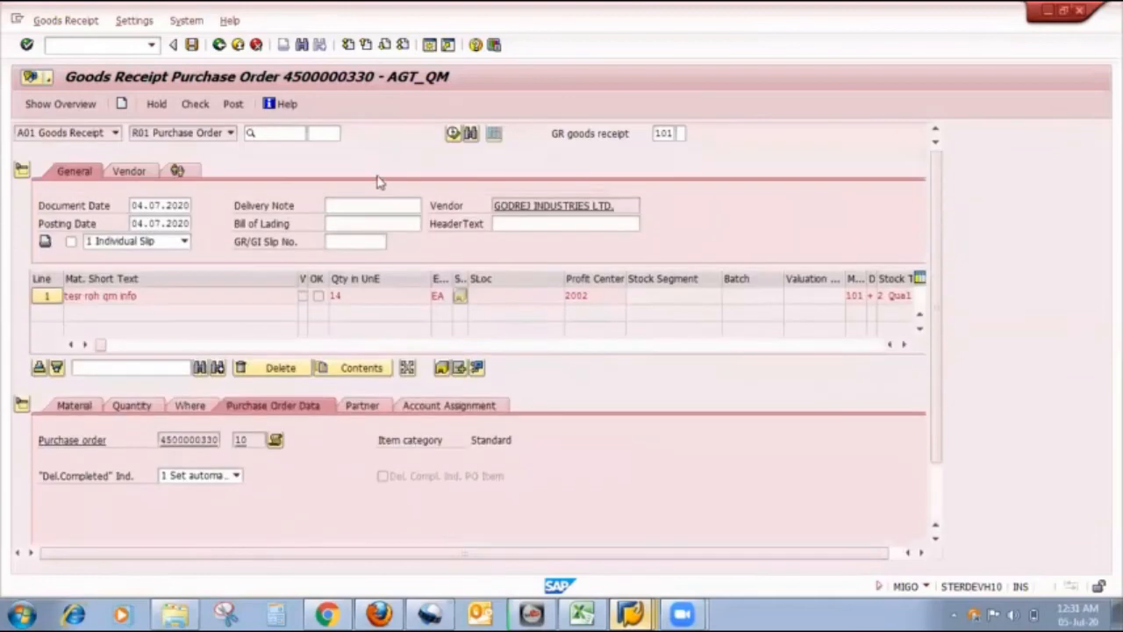
# - Enter OK as the delivery note, check the goods receipt and close the message log
pyautogui.click(360, 203)
pyautogui.click(365, 224)
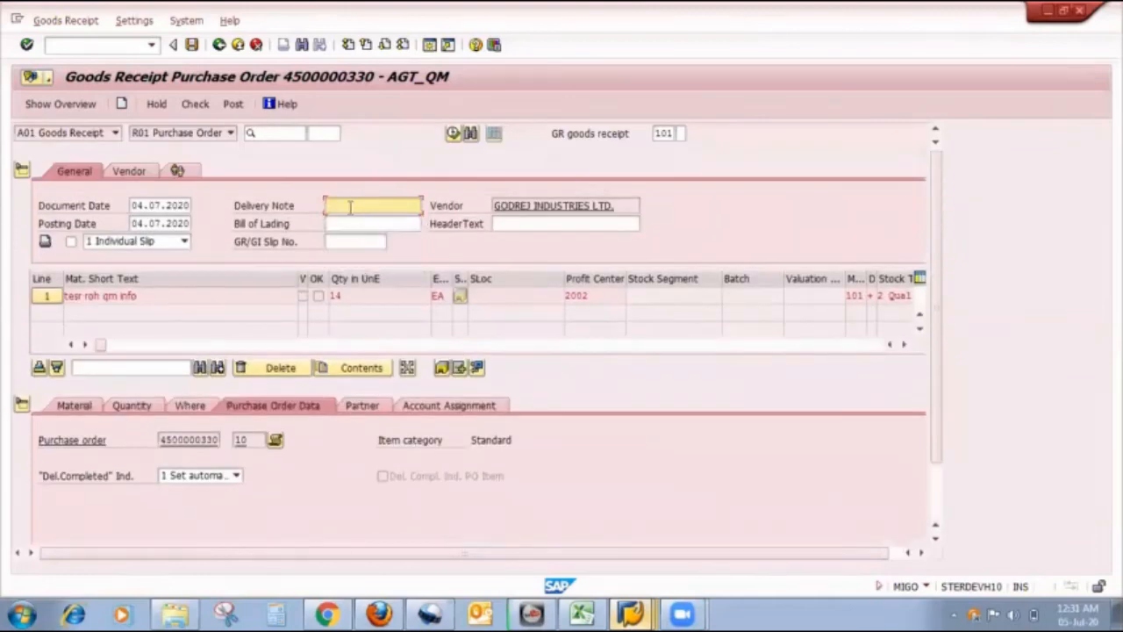
pyautogui.click(198, 104)
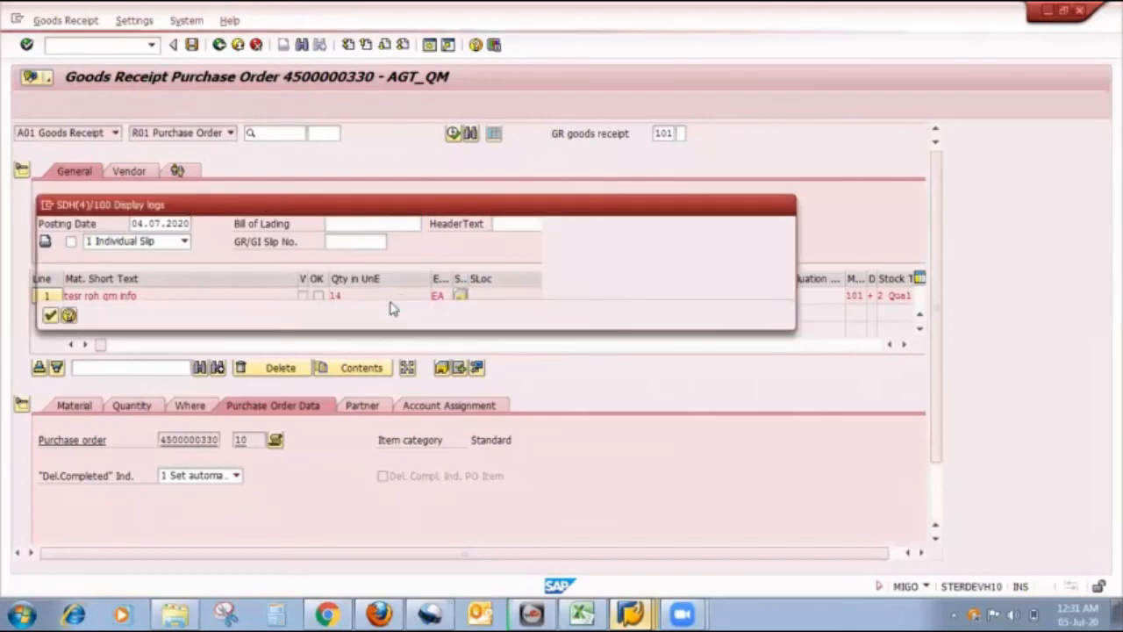
pyautogui.click(53, 317)
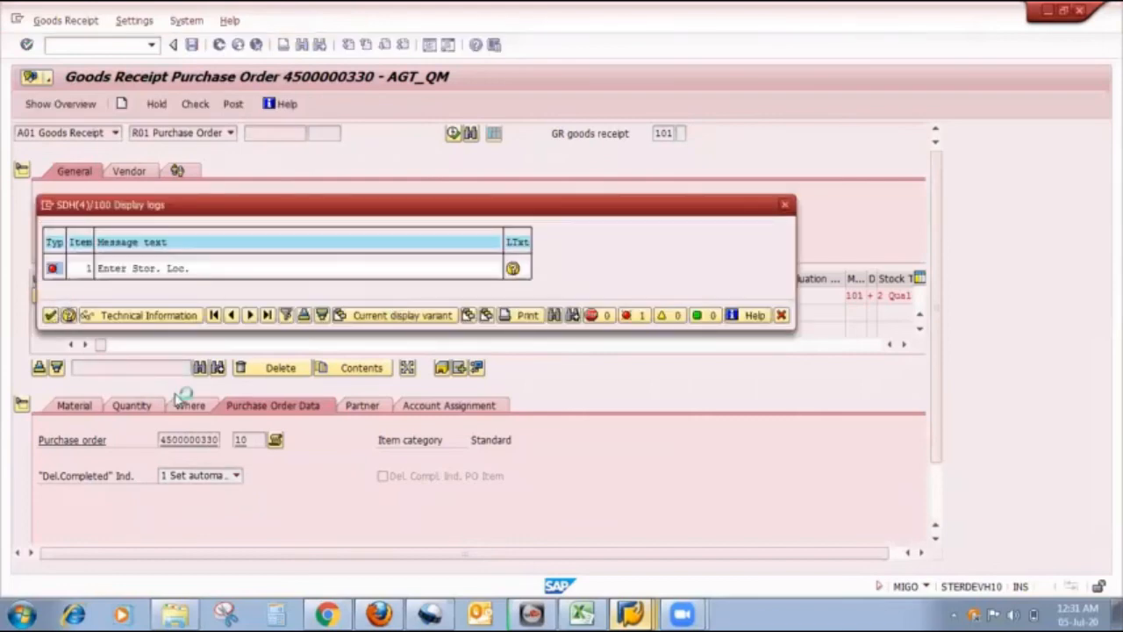
# - Set the goods receipt item's storage location to rm01
pyautogui.click(187, 405)
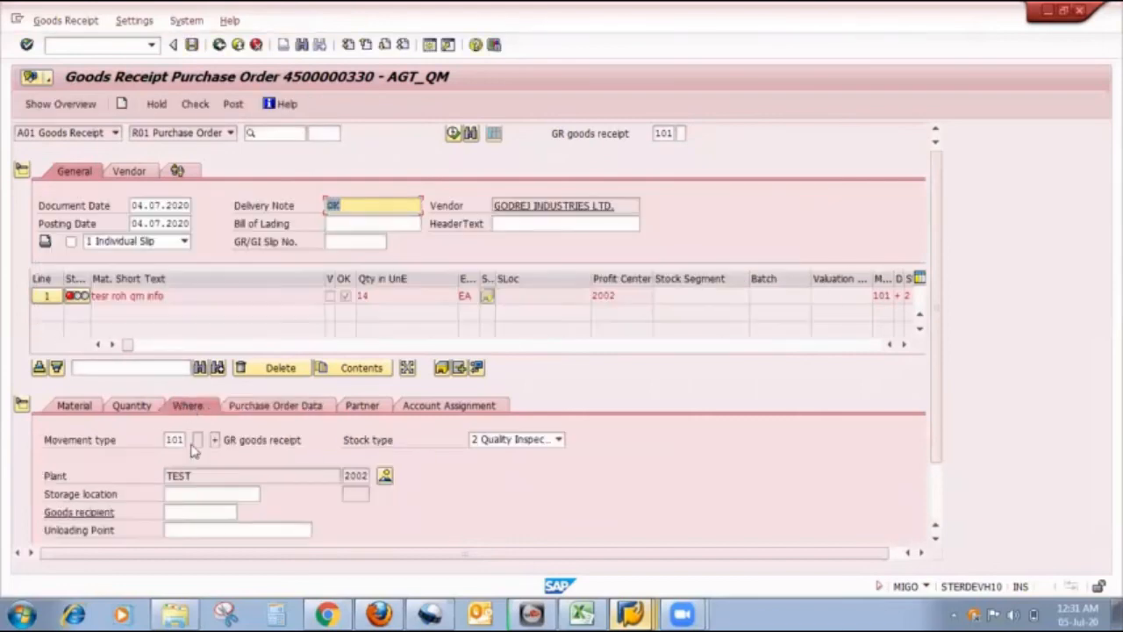
pyautogui.click(180, 494)
pyautogui.click(178, 321)
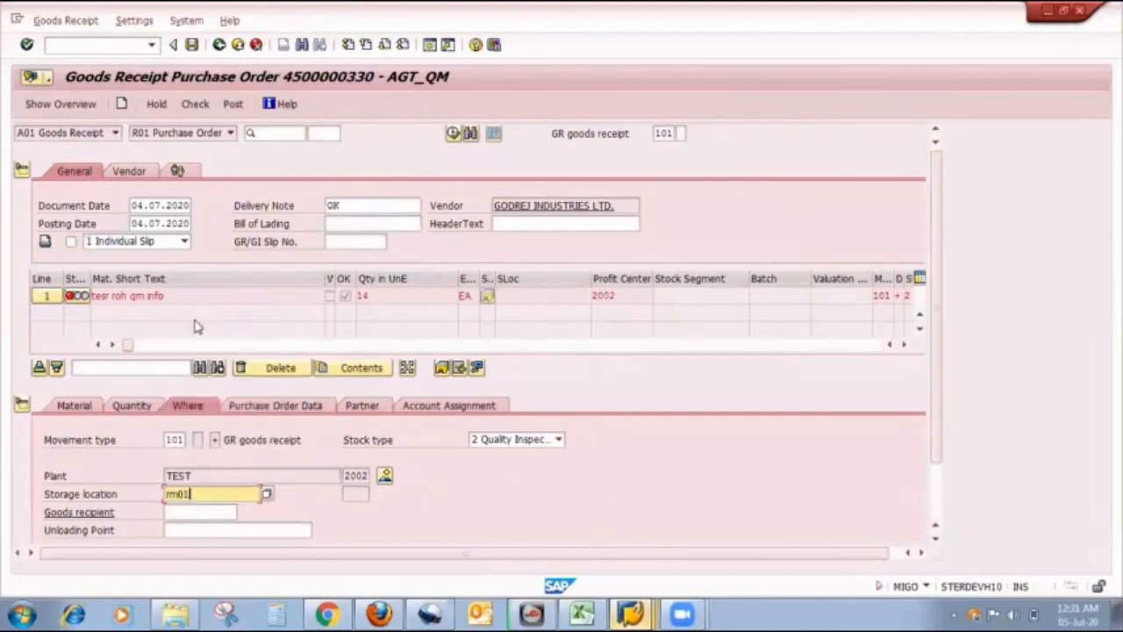
# - Check the goods receipt for errors and refresh the inspection lot worklist in the other SAP session
pyautogui.click(195, 104)
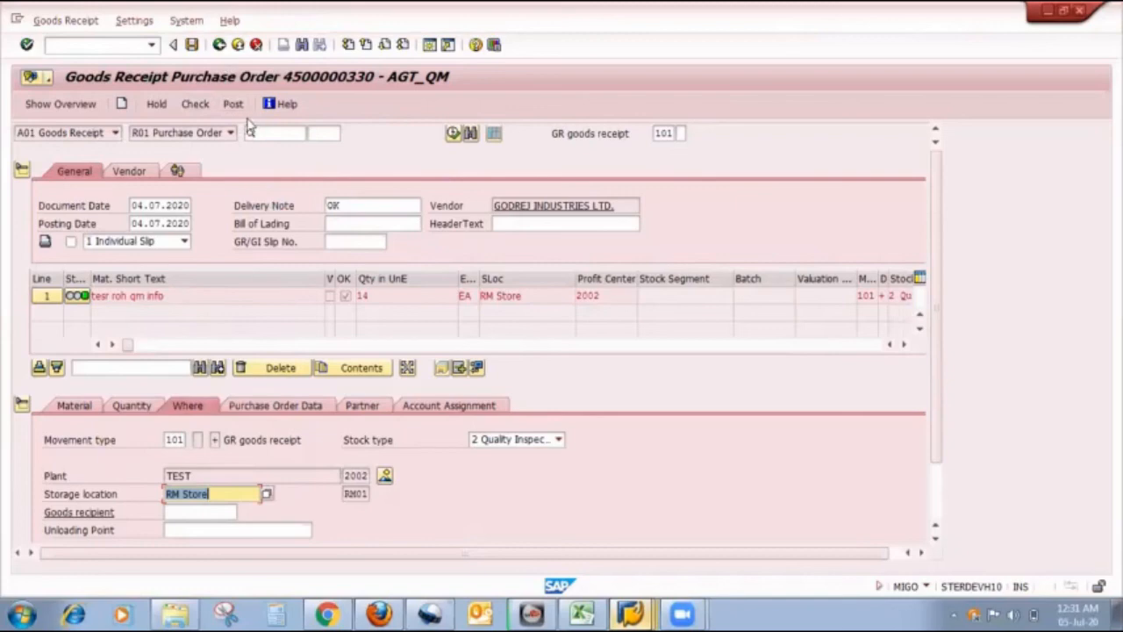
pyautogui.hotkey('alt', 'Tab')
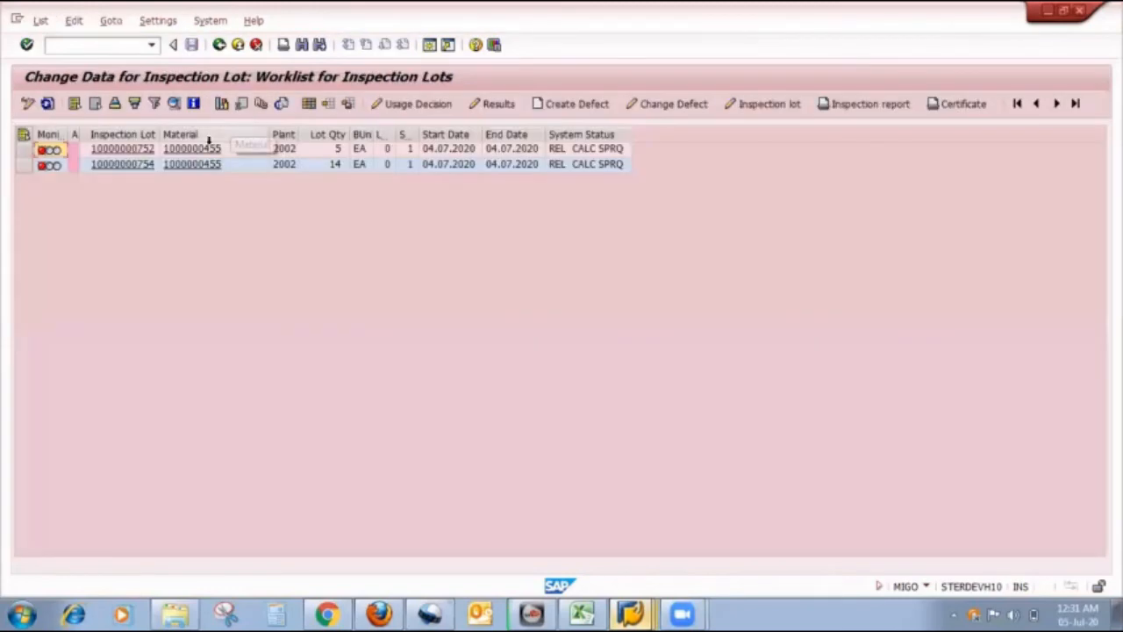
pyautogui.click(48, 105)
# - Return to the goods receipt session and post the receipt for the purchase order
pyautogui.click(645, 611)
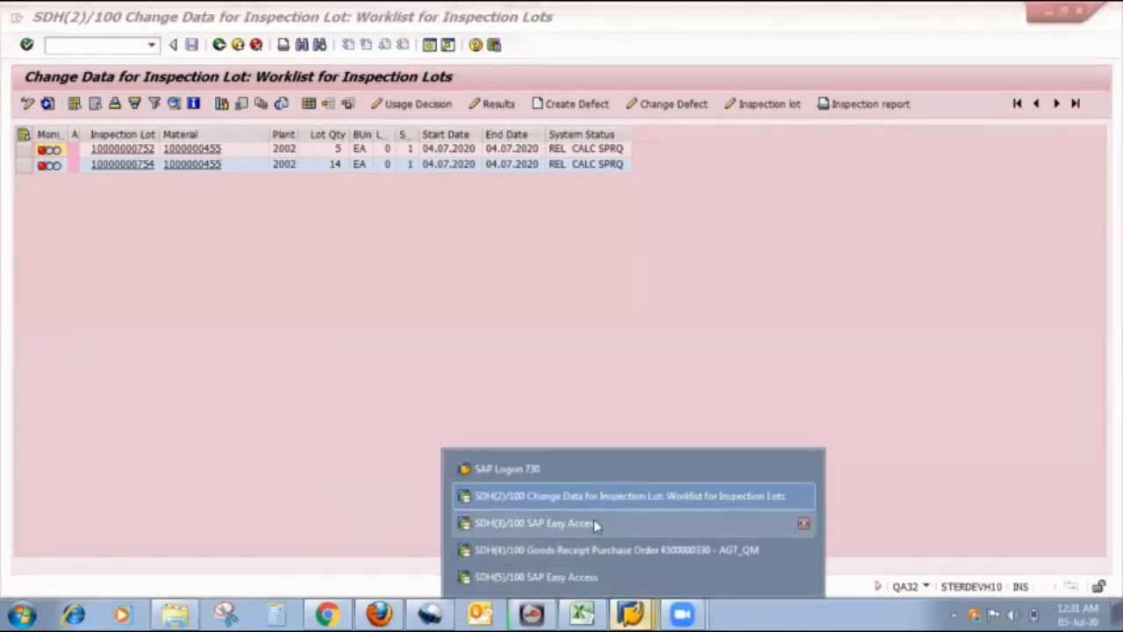
pyautogui.click(599, 552)
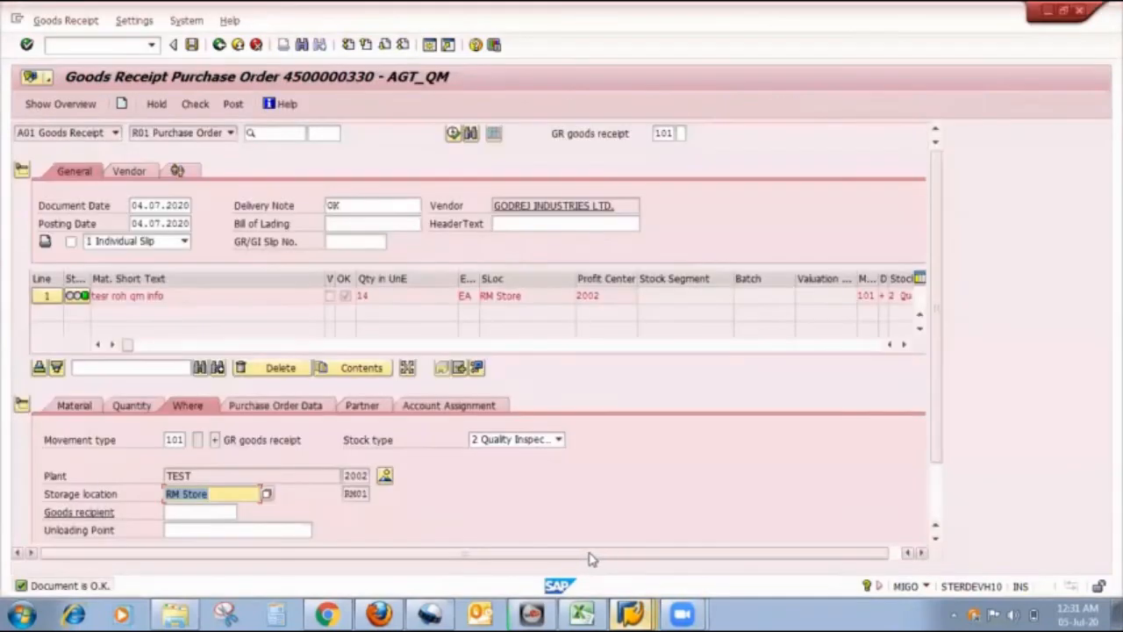
pyautogui.click(235, 105)
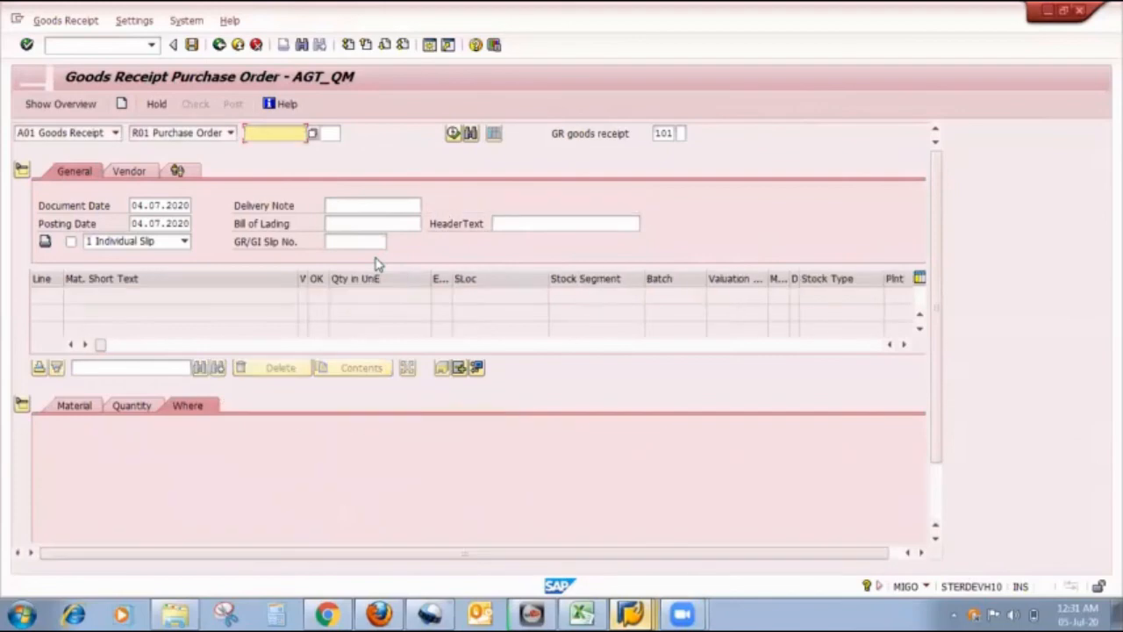
# - Refresh the inspection lot worklist after posting and compare it with the "Inspection not req." entry in the Excel QINFO sheet
pyautogui.click(632, 612)
pyautogui.click(629, 505)
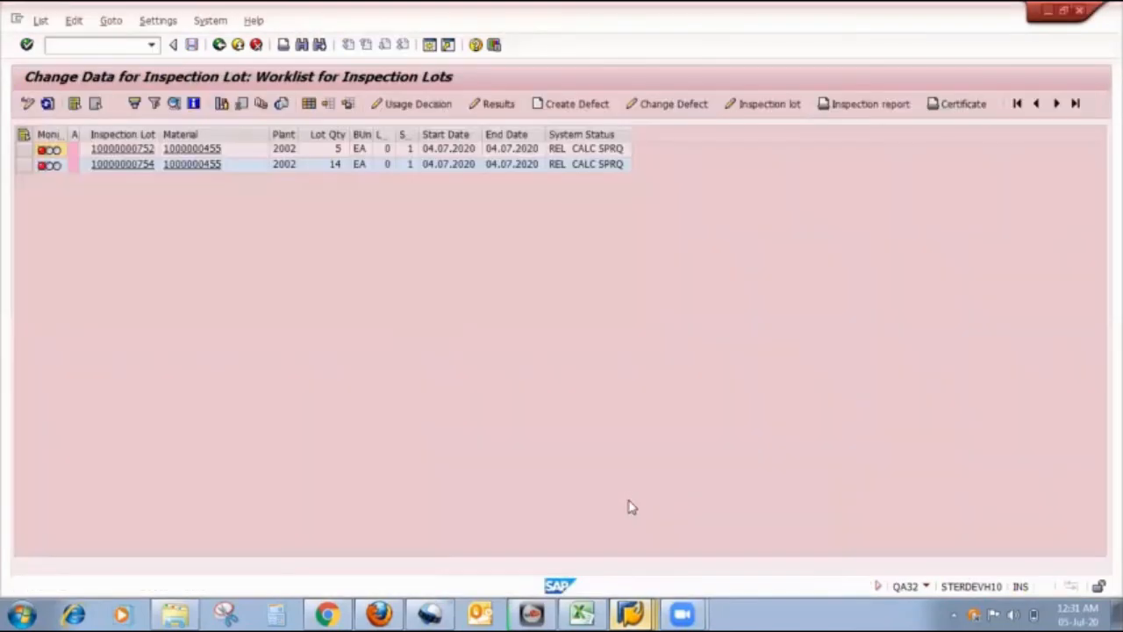
pyautogui.click(47, 104)
pyautogui.click(586, 614)
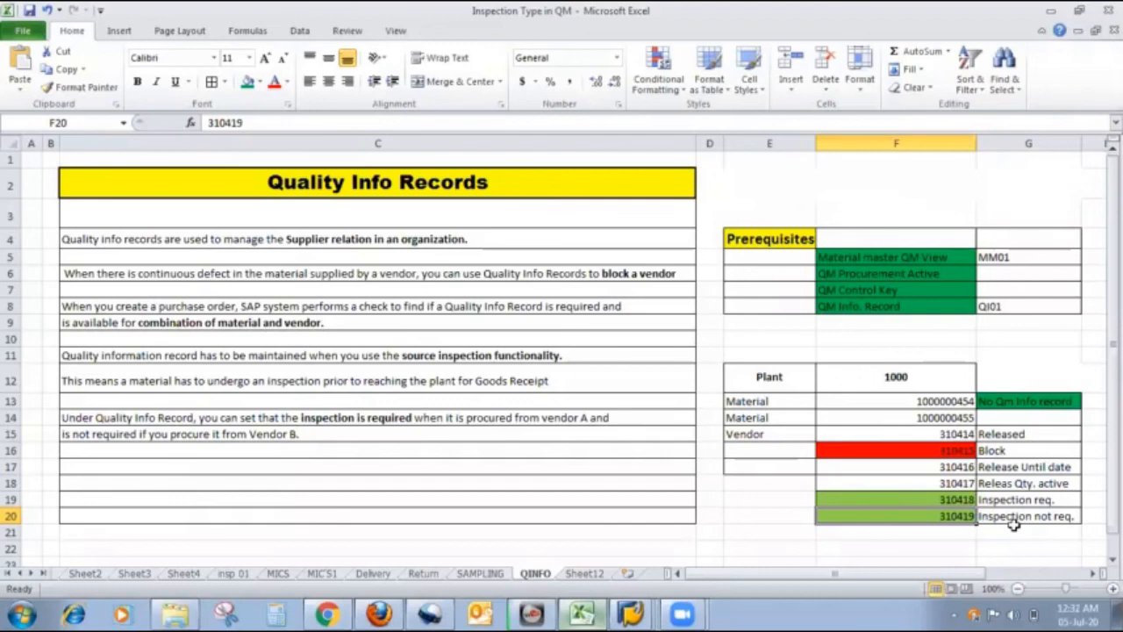
pyautogui.click(1050, 513)
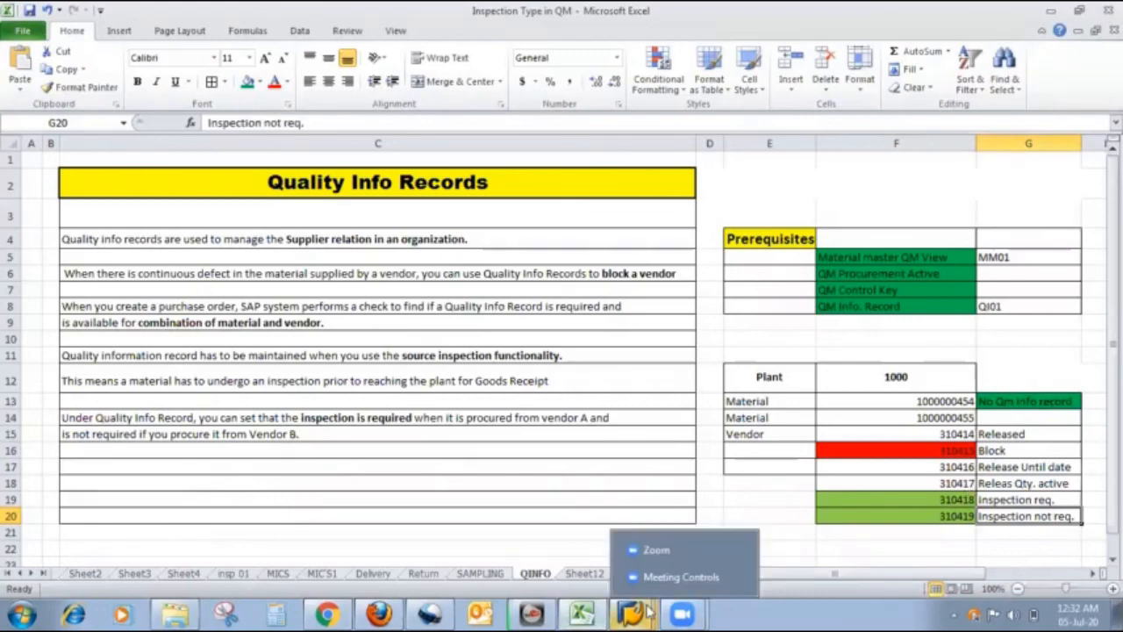
pyautogui.moveTo(631, 613)
pyautogui.click(612, 550)
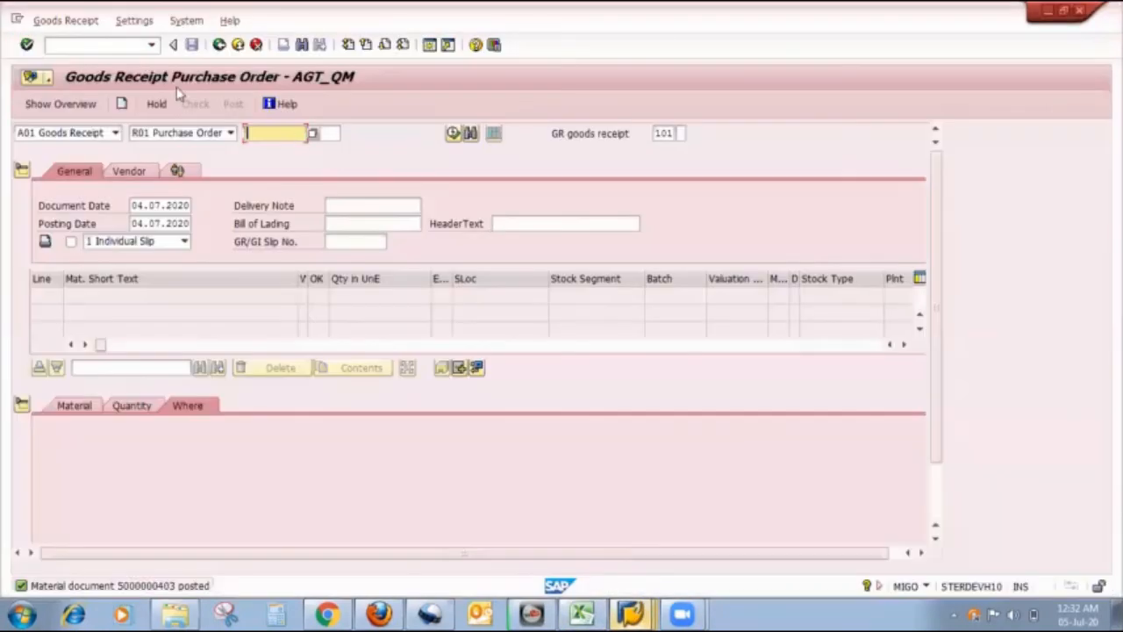
pyautogui.write('/nmm')
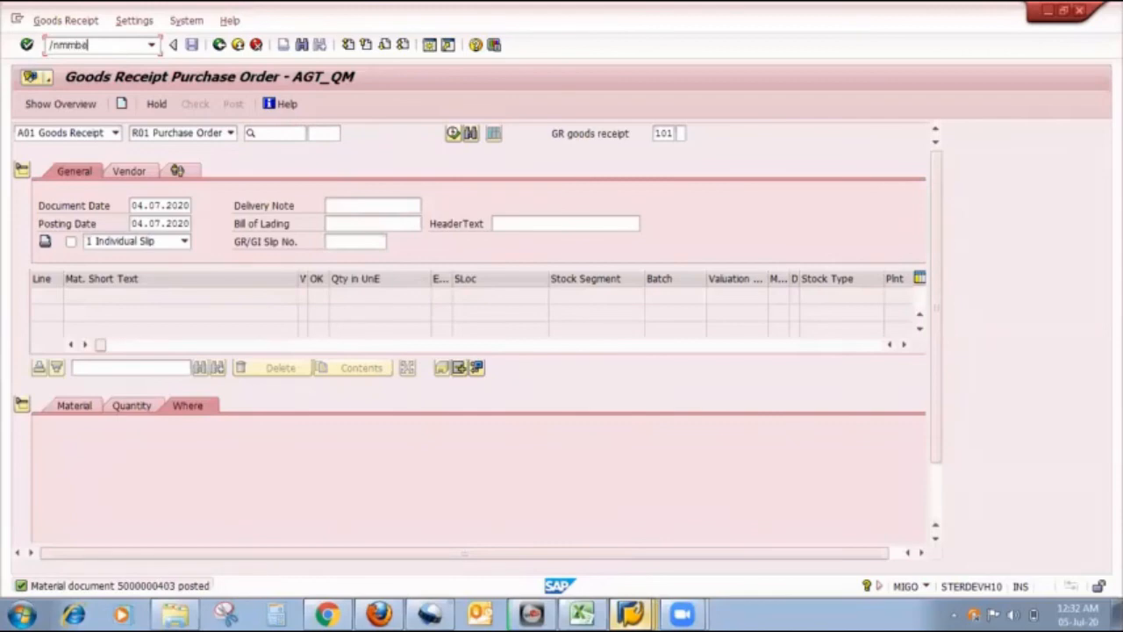
pyautogui.write('be')
pyautogui.press('Return')
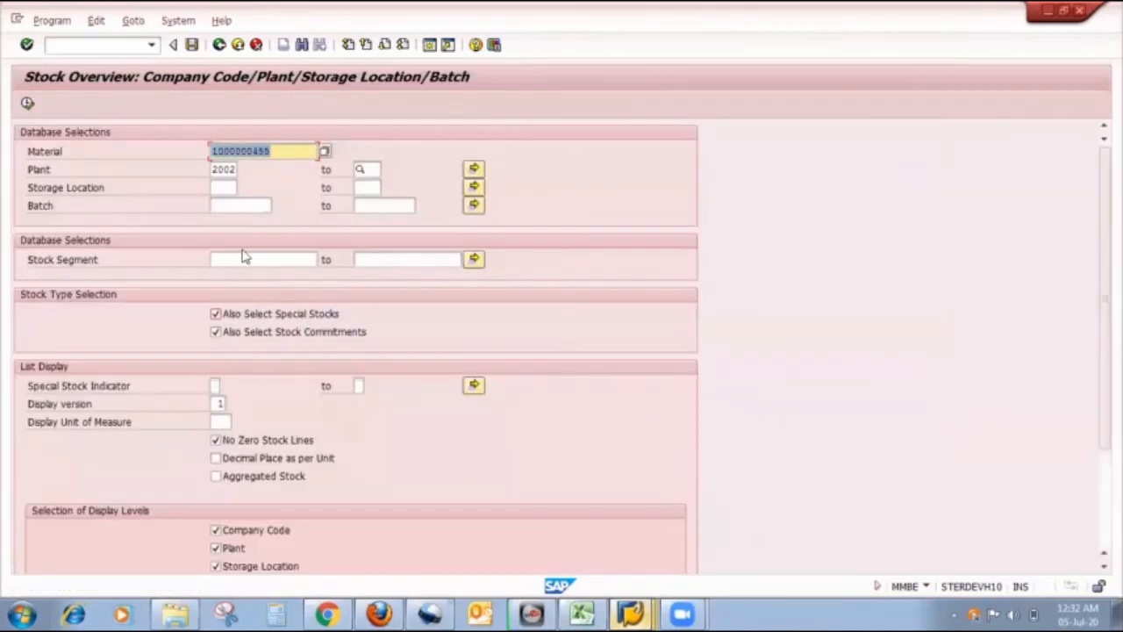
pyautogui.press('F8')
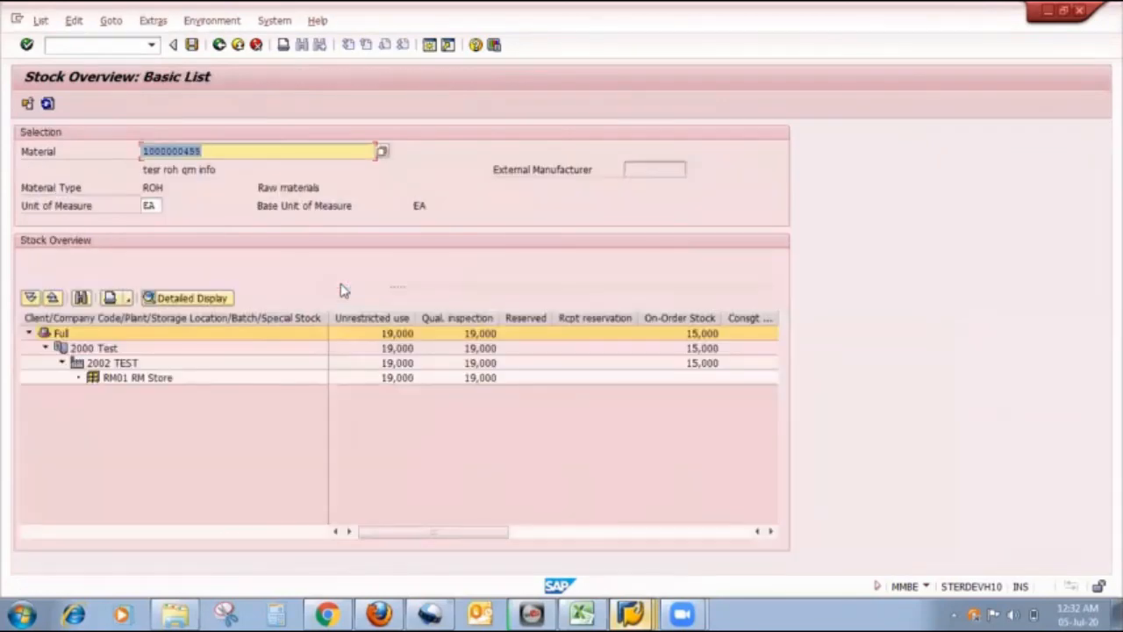
pyautogui.click(493, 394)
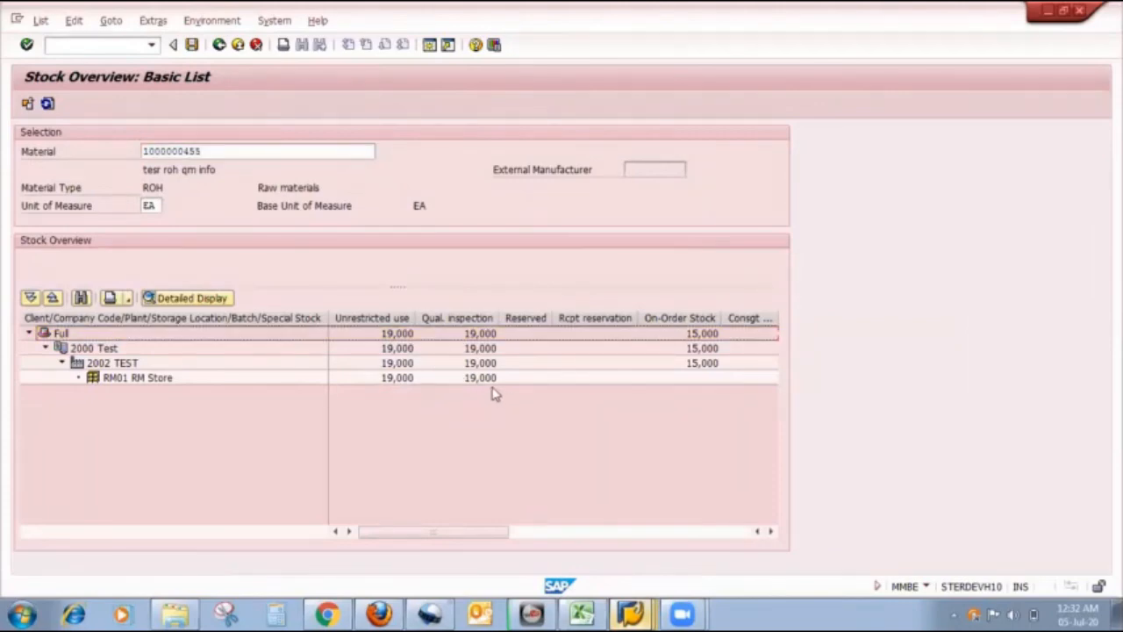
pyautogui.click(407, 383)
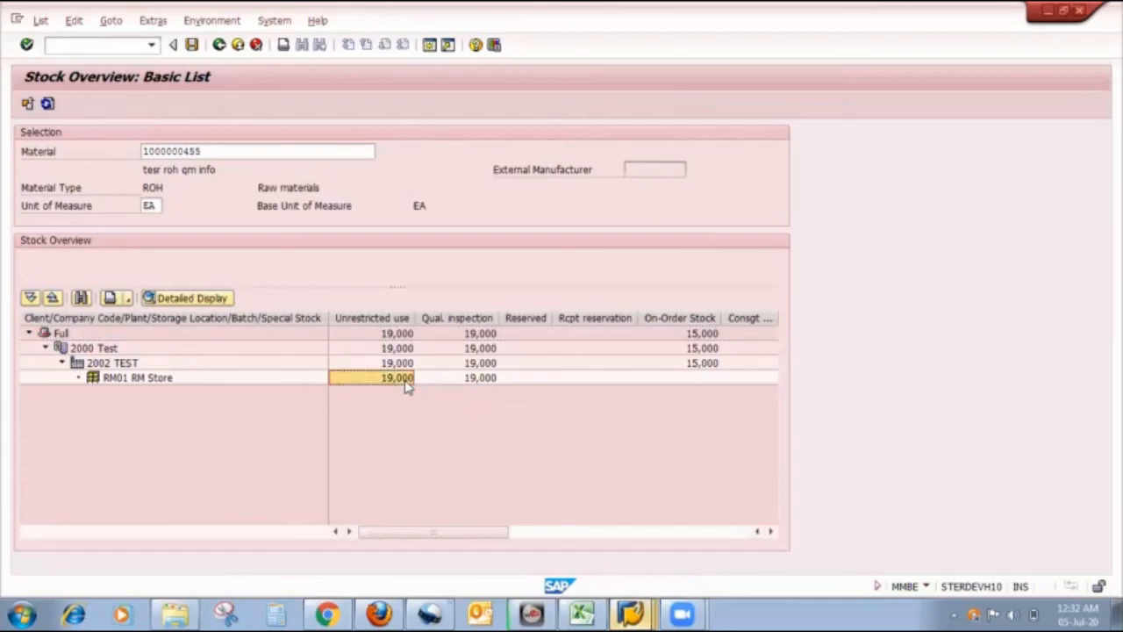
# - Review the vendor marked "Inspection not req." in the Excel QINFO sheet and switch to a free SAP Easy Access session
pyautogui.click(582, 612)
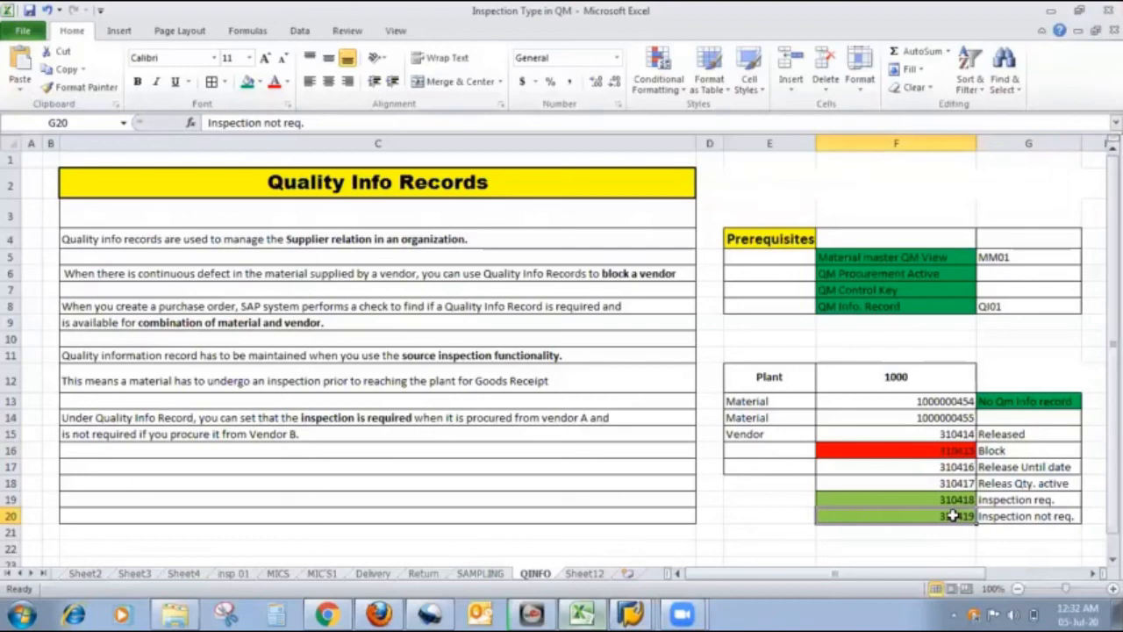
pyautogui.click(953, 516)
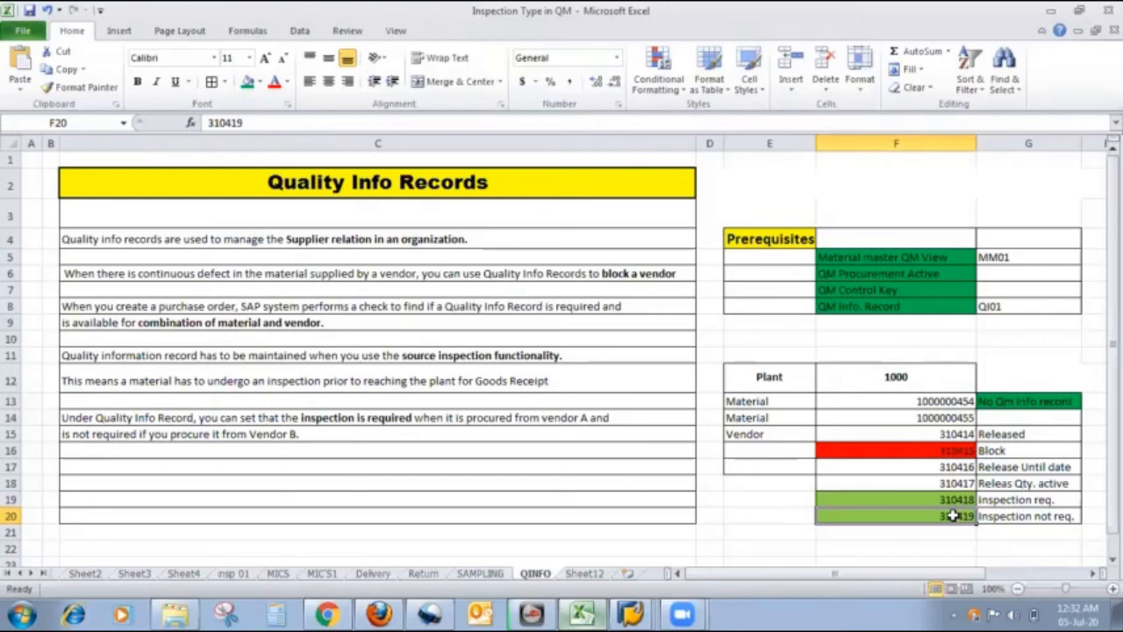
pyautogui.click(630, 612)
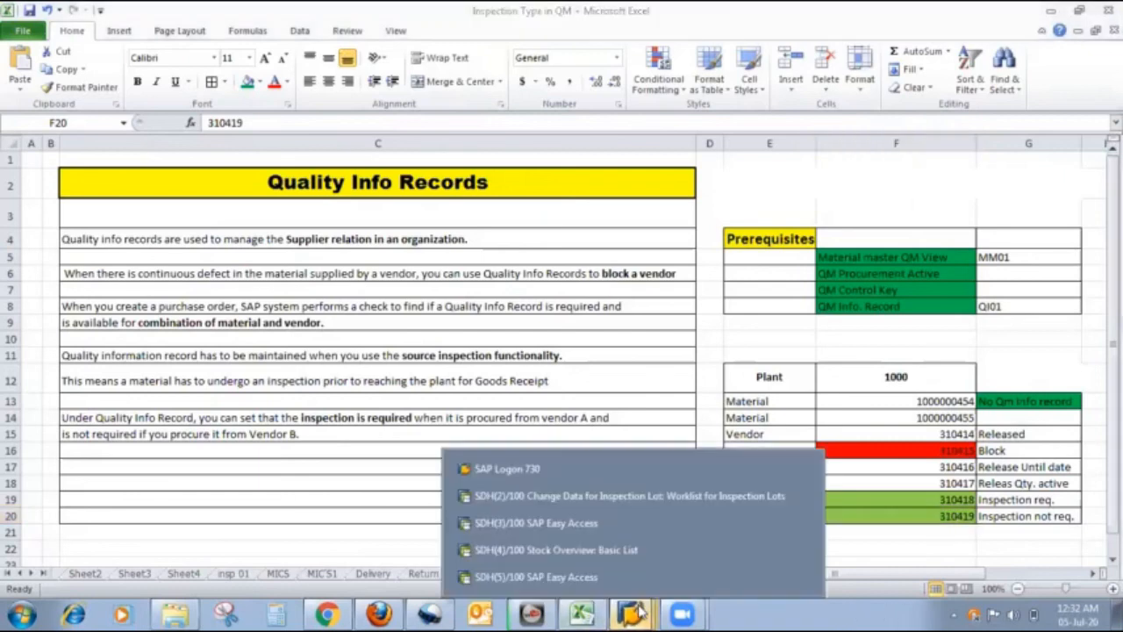
pyautogui.click(597, 550)
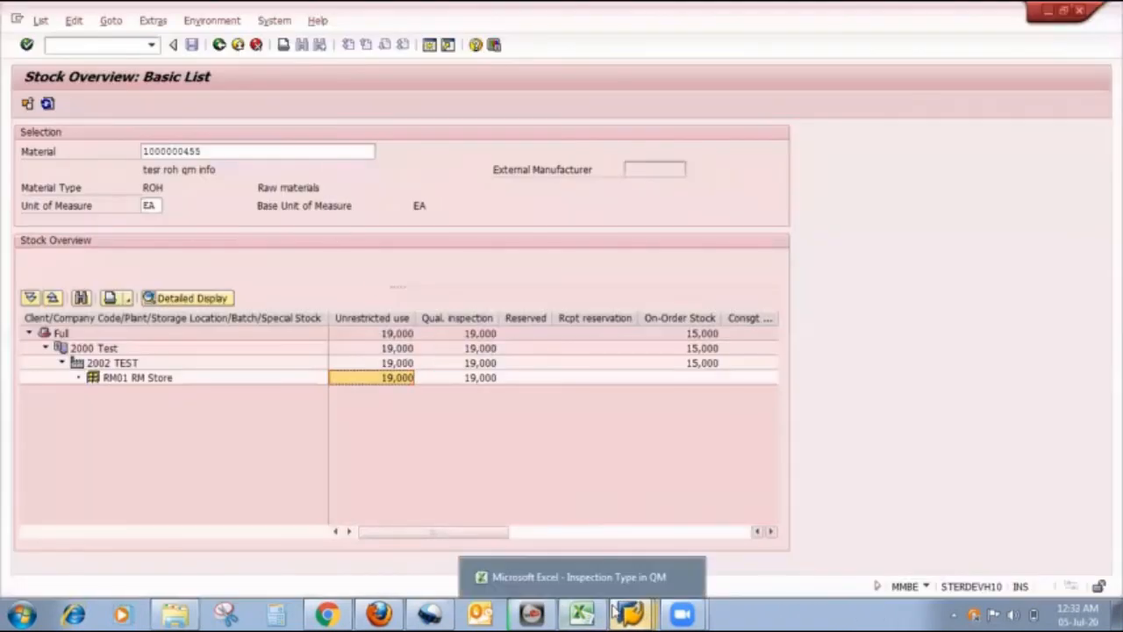
pyautogui.click(629, 613)
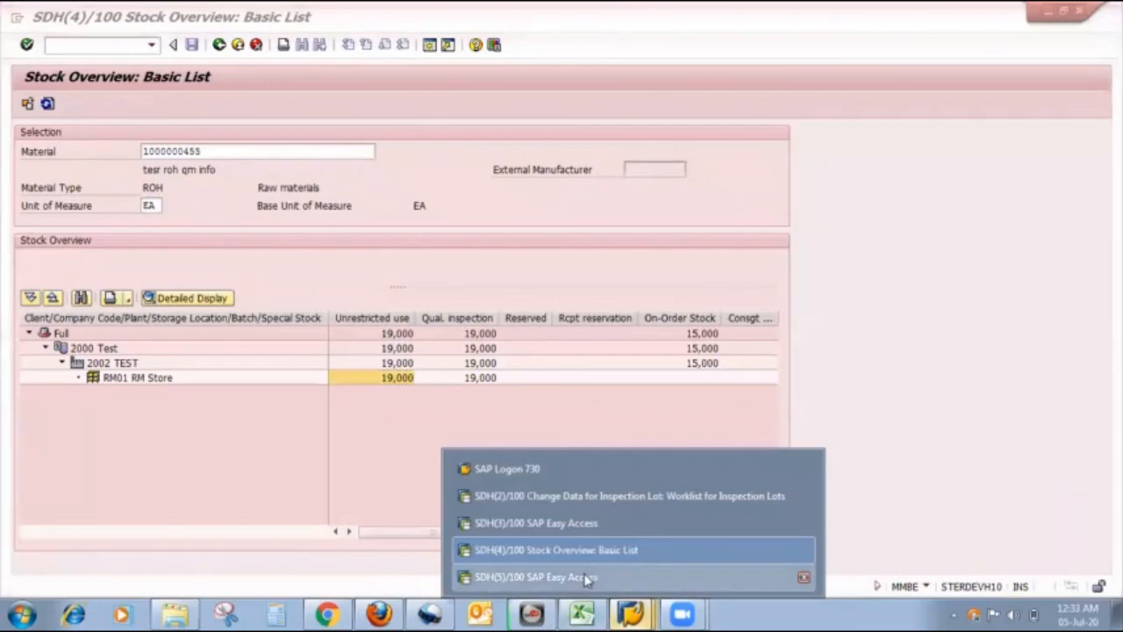
pyautogui.click(587, 577)
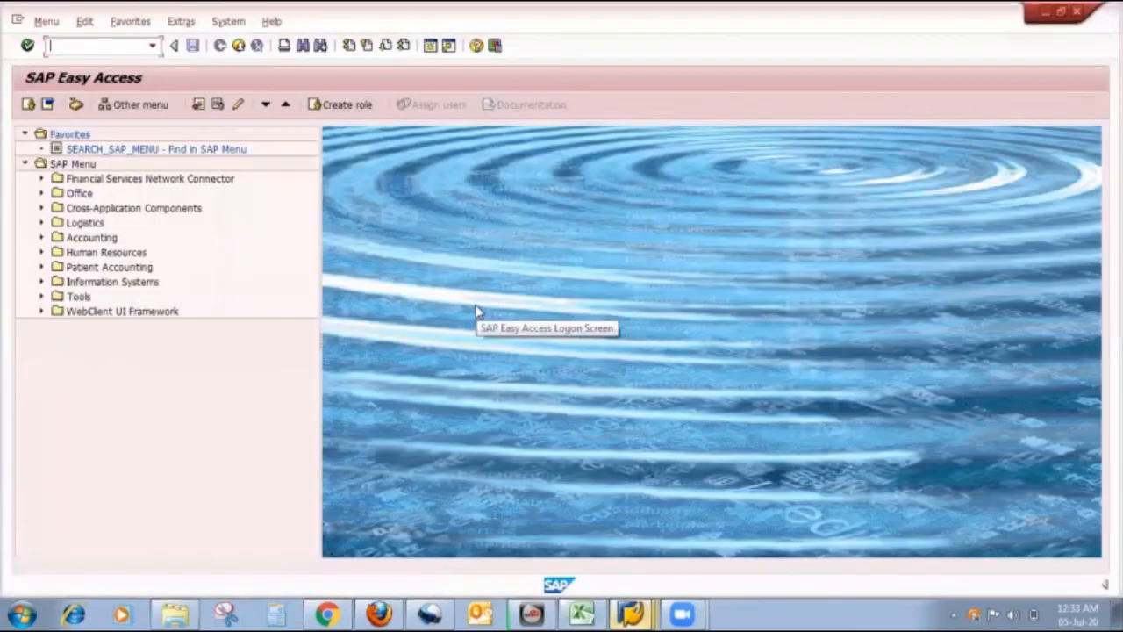